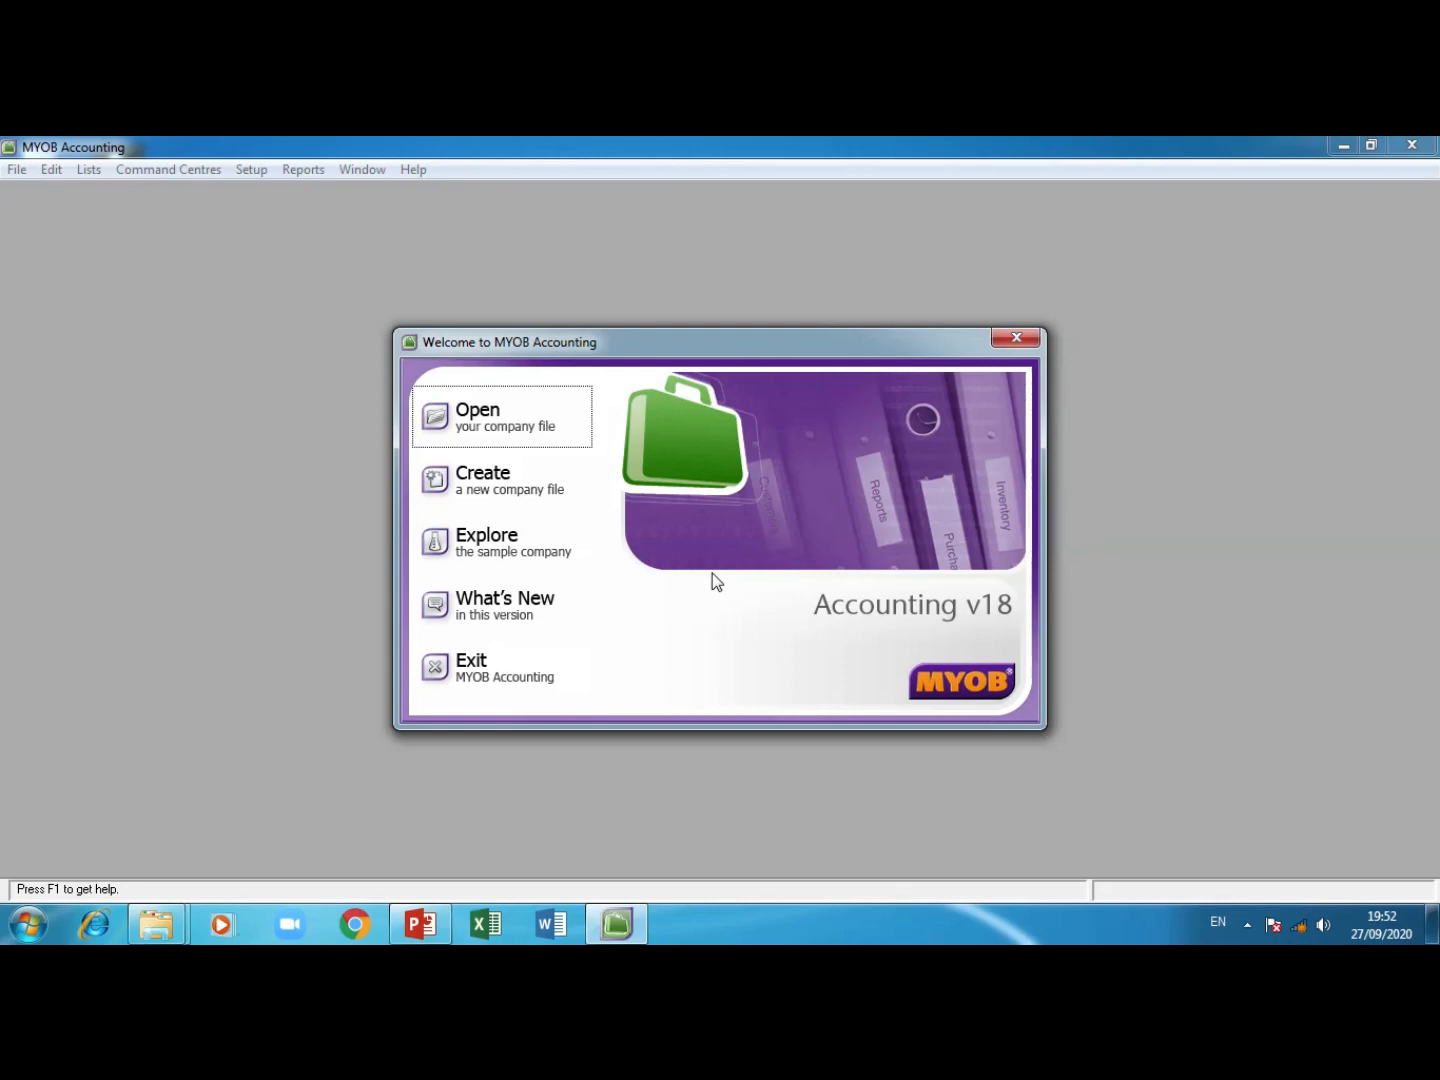
Step: Open the company file modified on 27/09/2020 from the LAB KOMPUTER AKUNTANSI folder and sign on as Administrator with a blank password
click(482, 427)
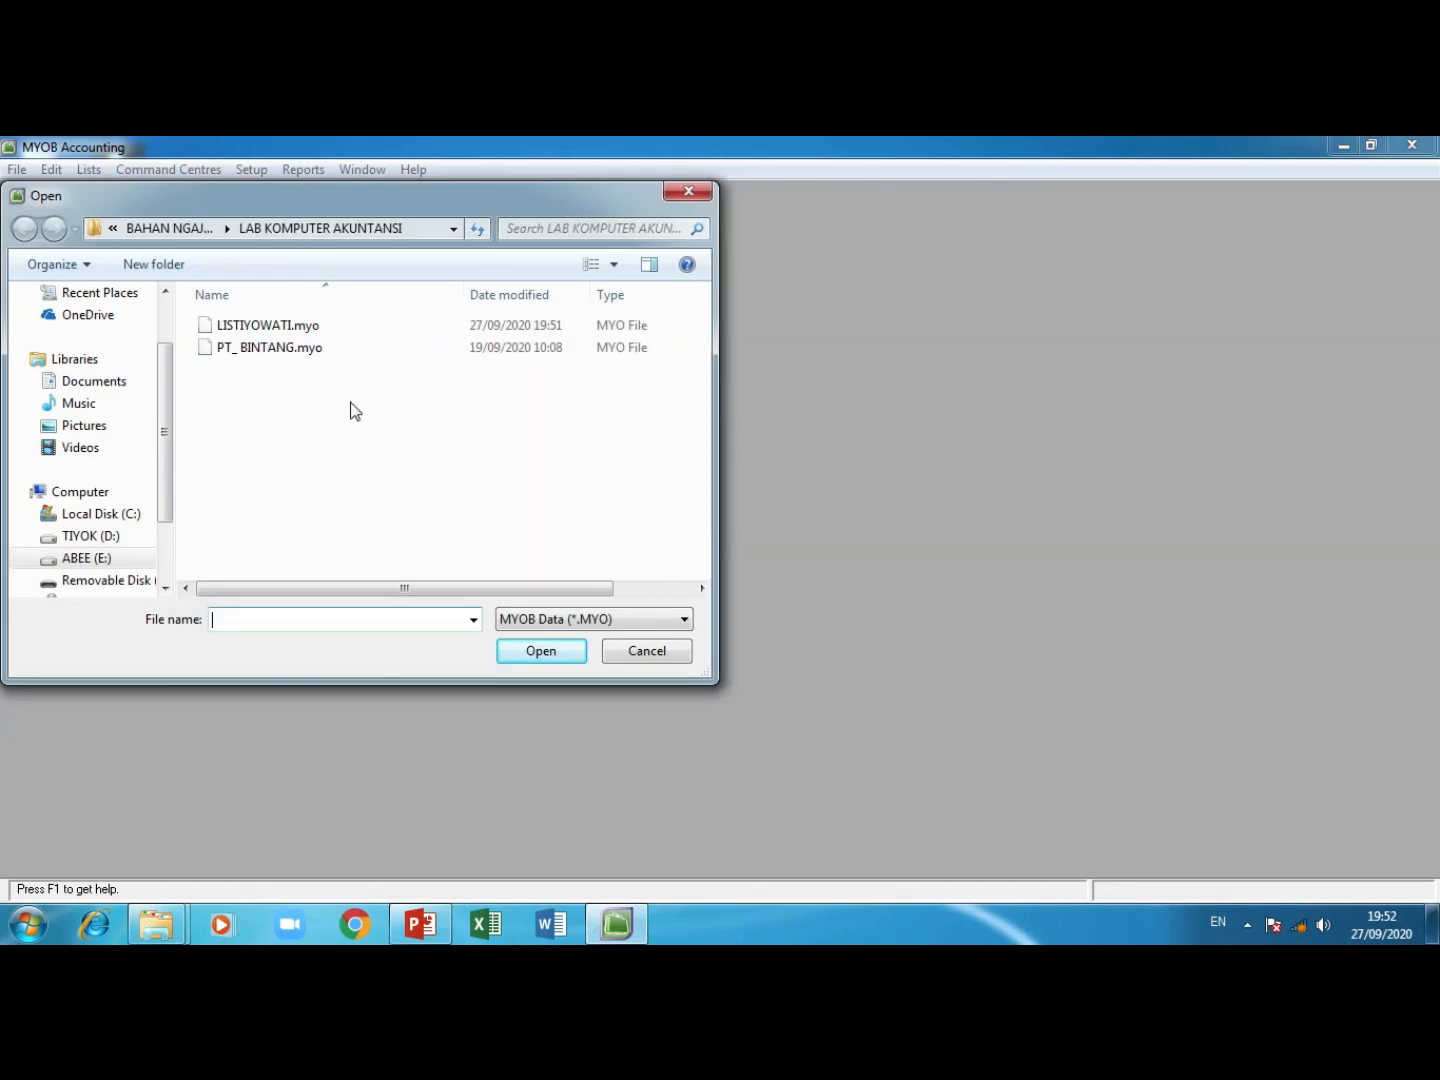
click(287, 325)
click(541, 651)
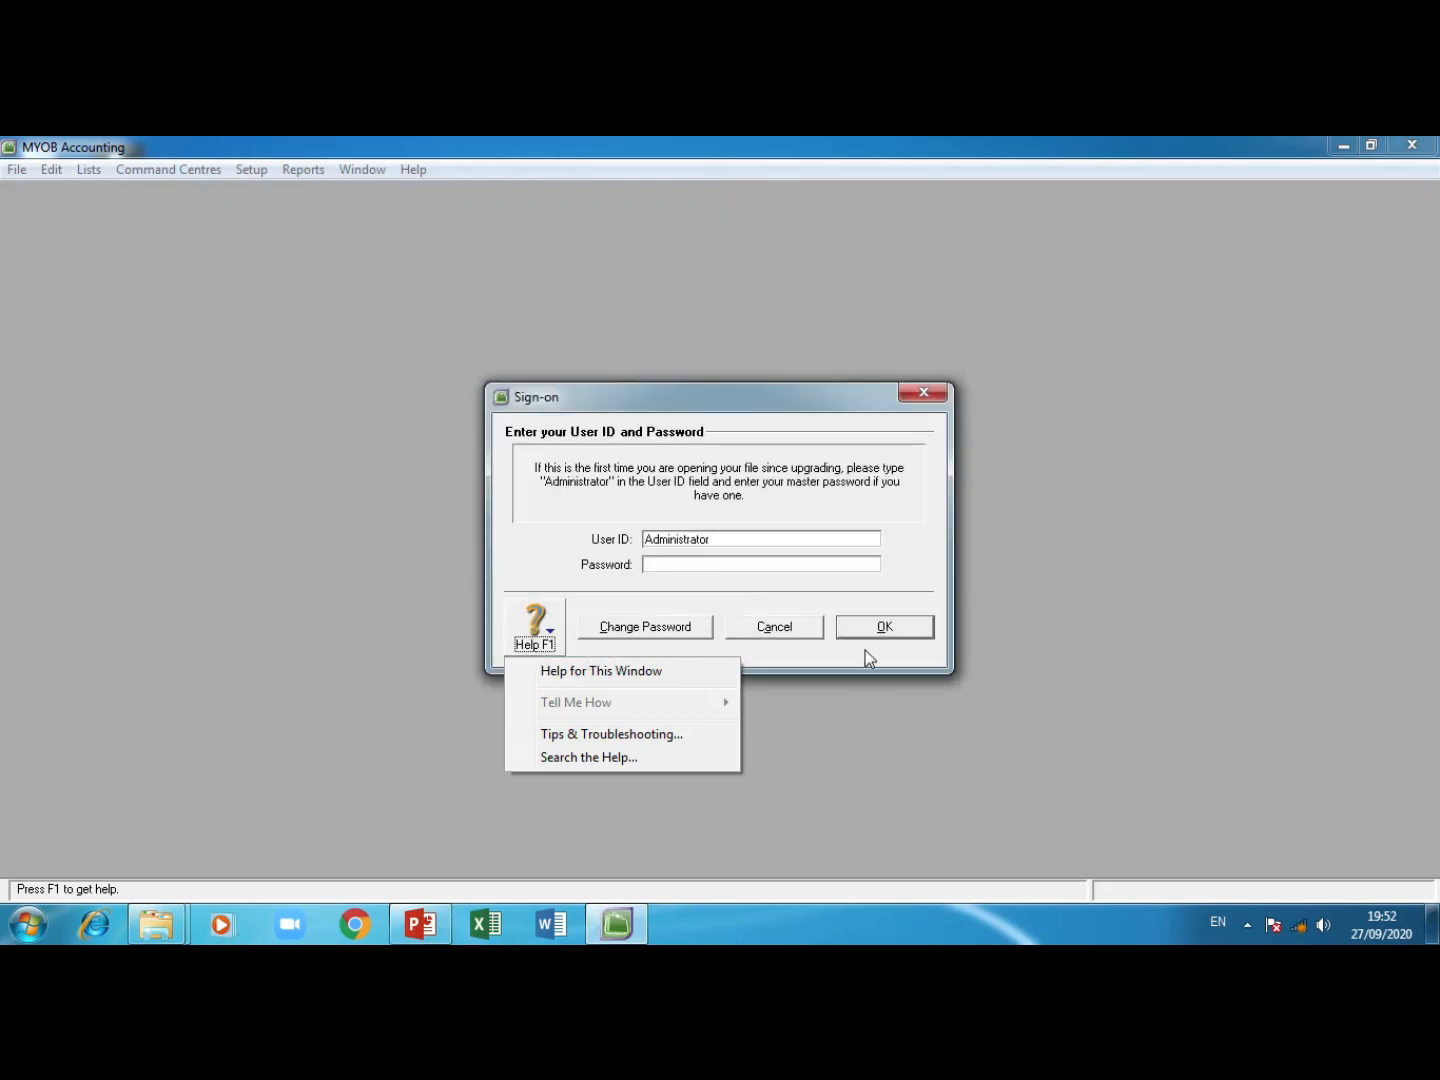
click(885, 630)
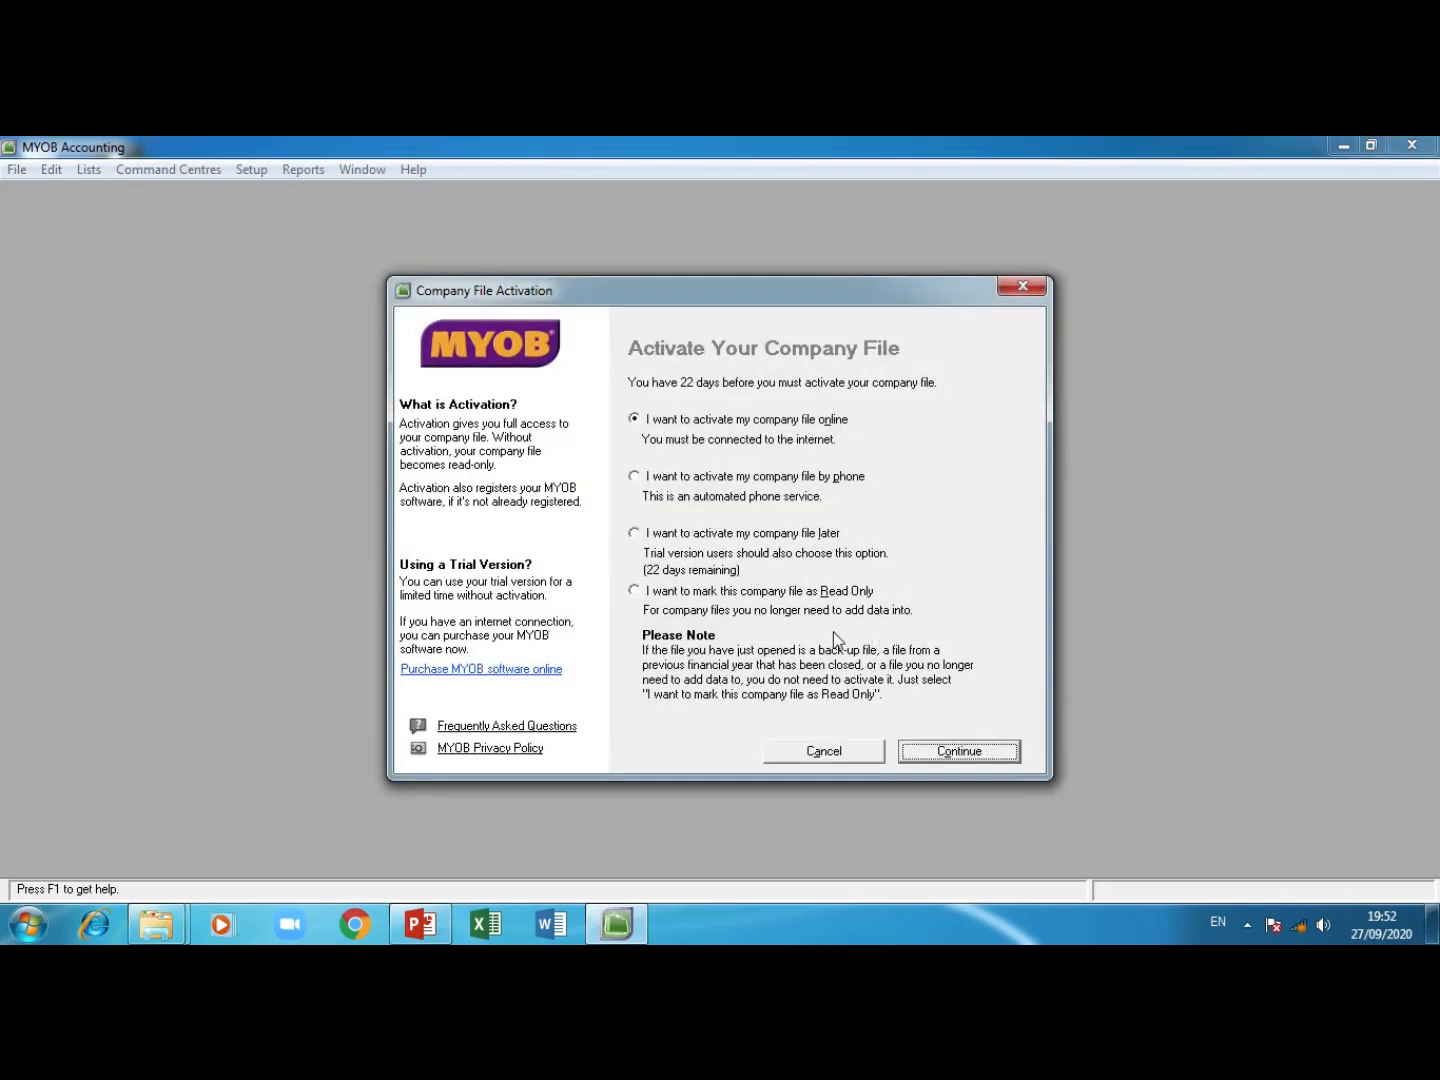
Step: Choose to activate the company file later, accept the activation notice, and maximize the Command Centre
click(636, 536)
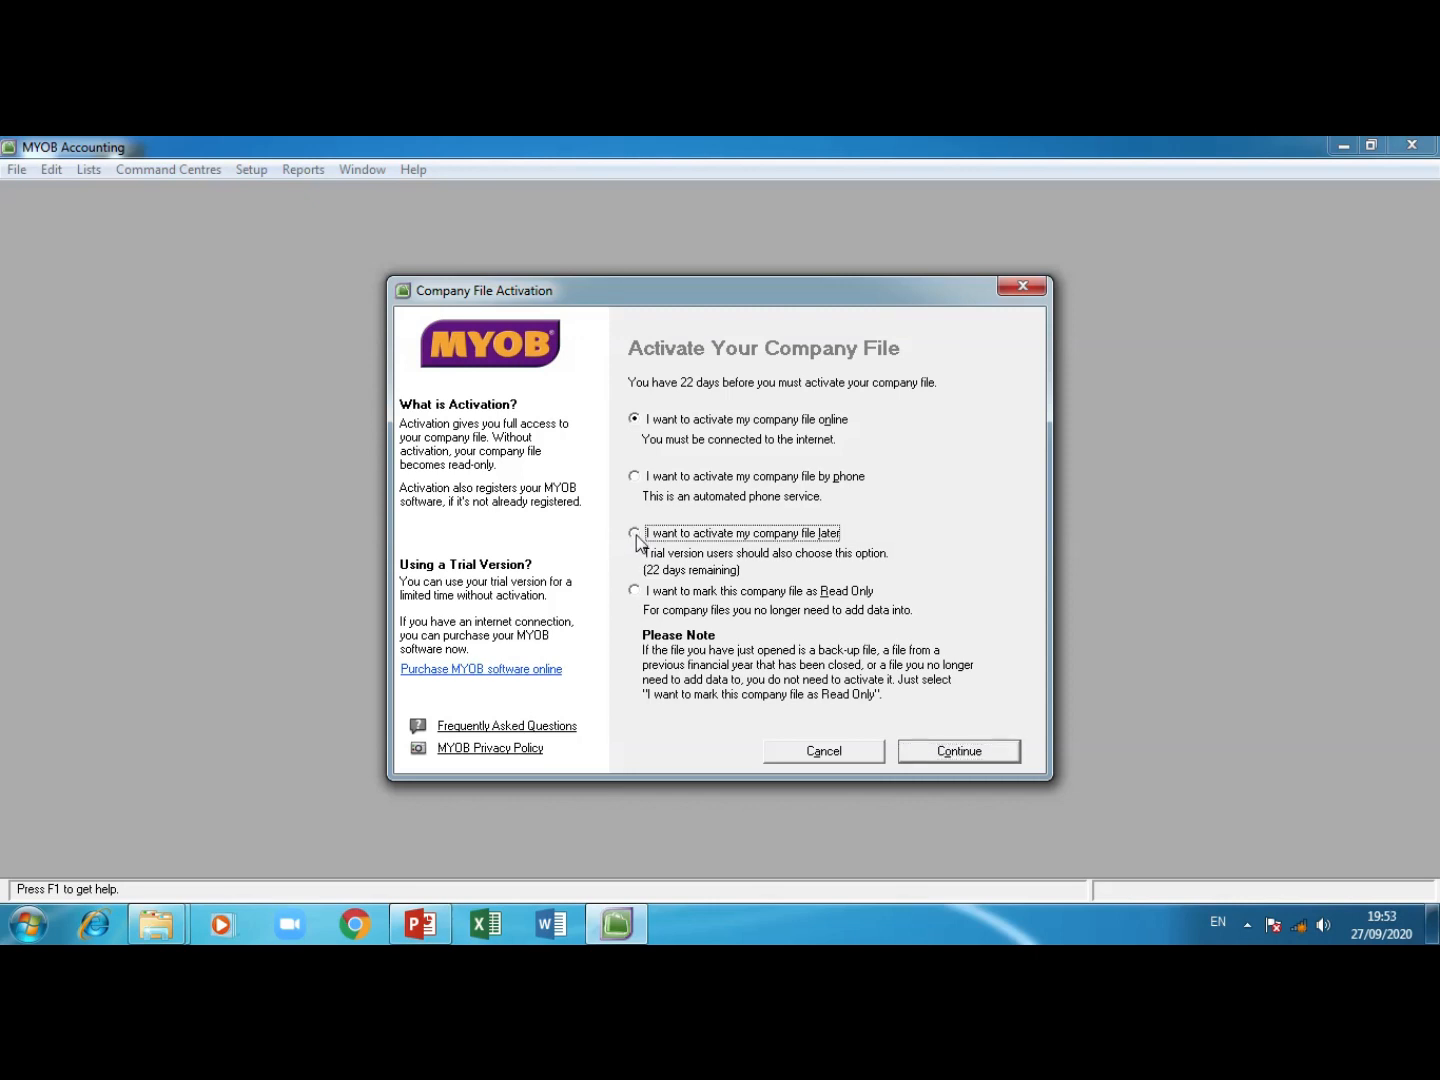
click(1000, 752)
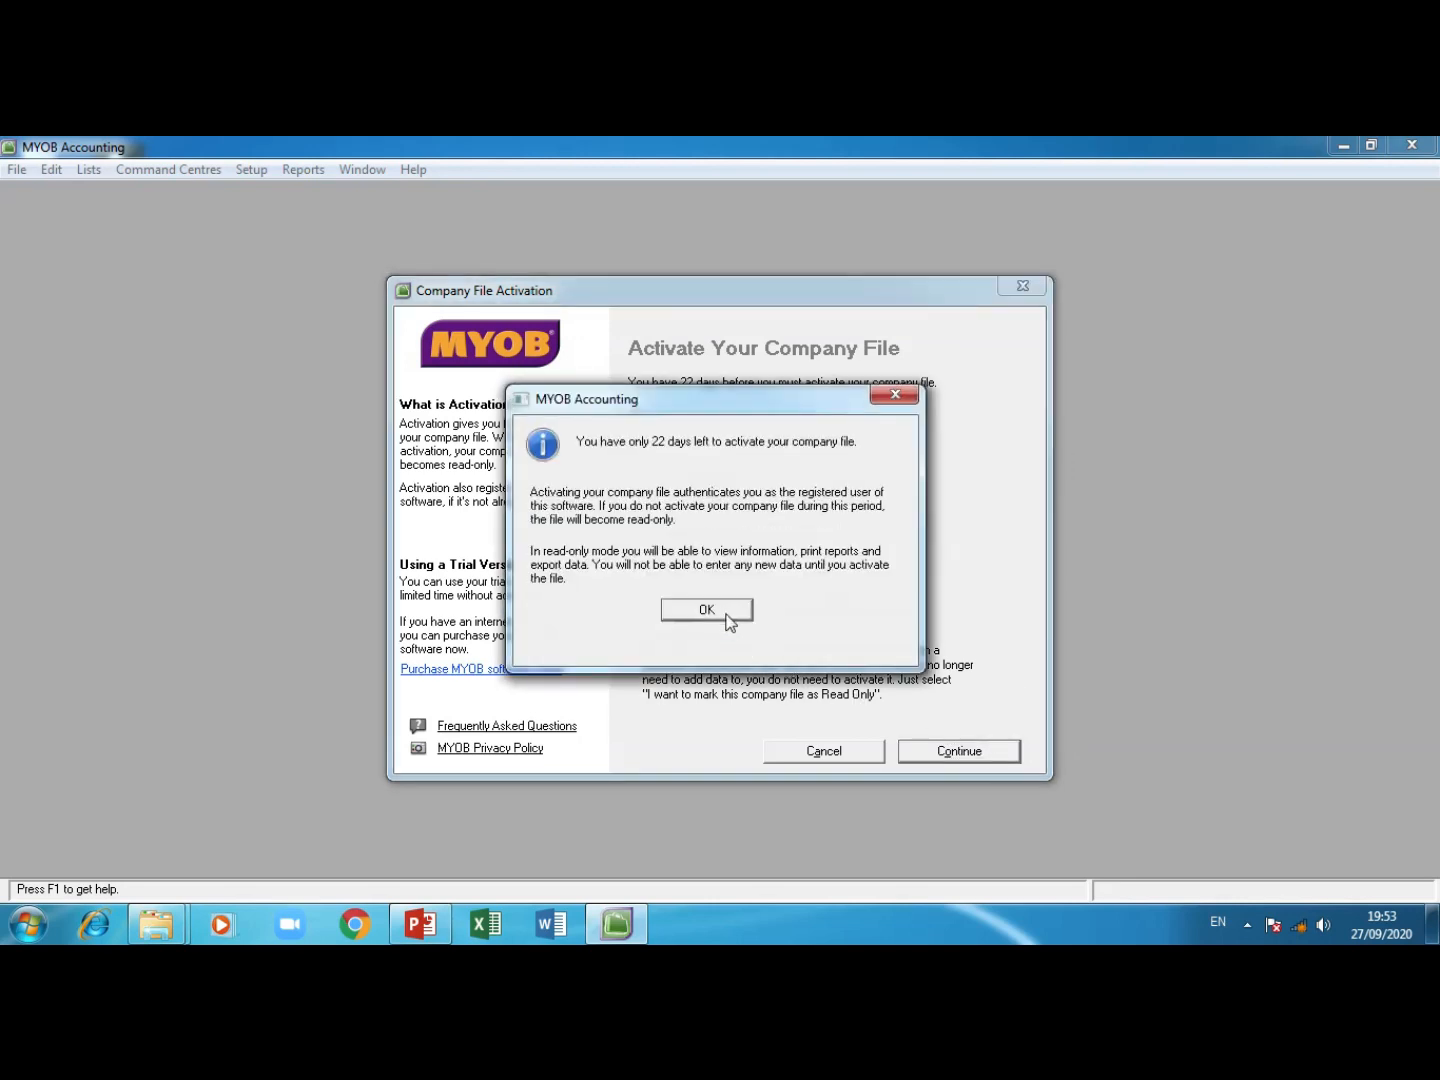
click(727, 614)
click(760, 690)
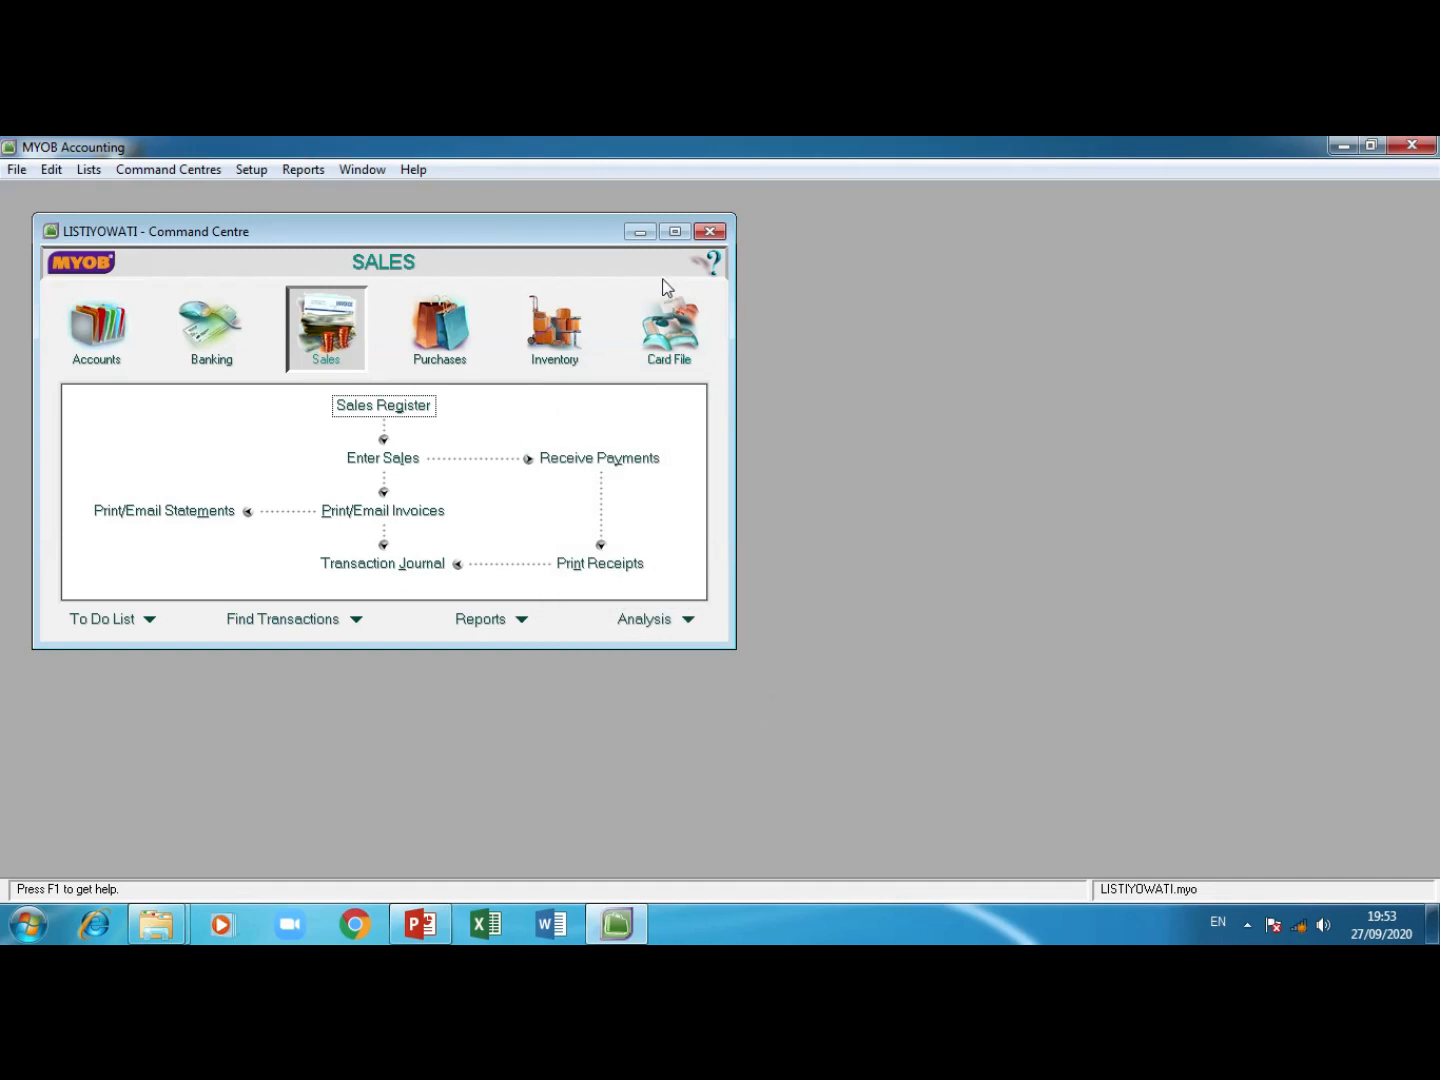
click(675, 231)
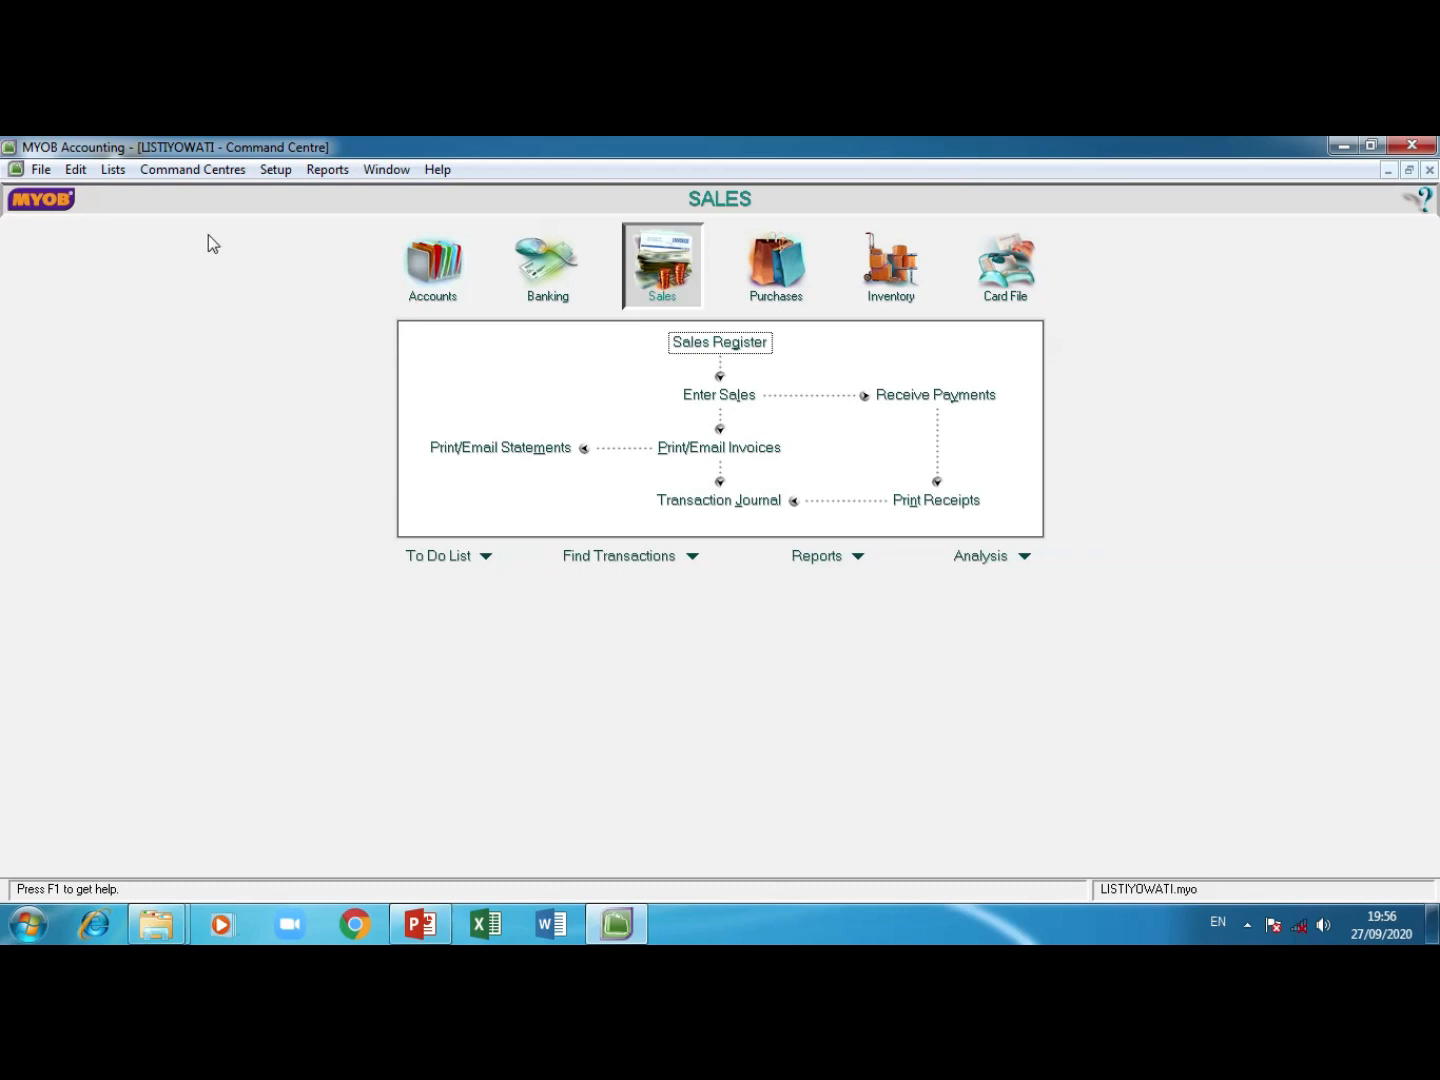
Step: Start a new purchase entry through Enter Bills, using the Item layout and the BILL purchase type
click(207, 169)
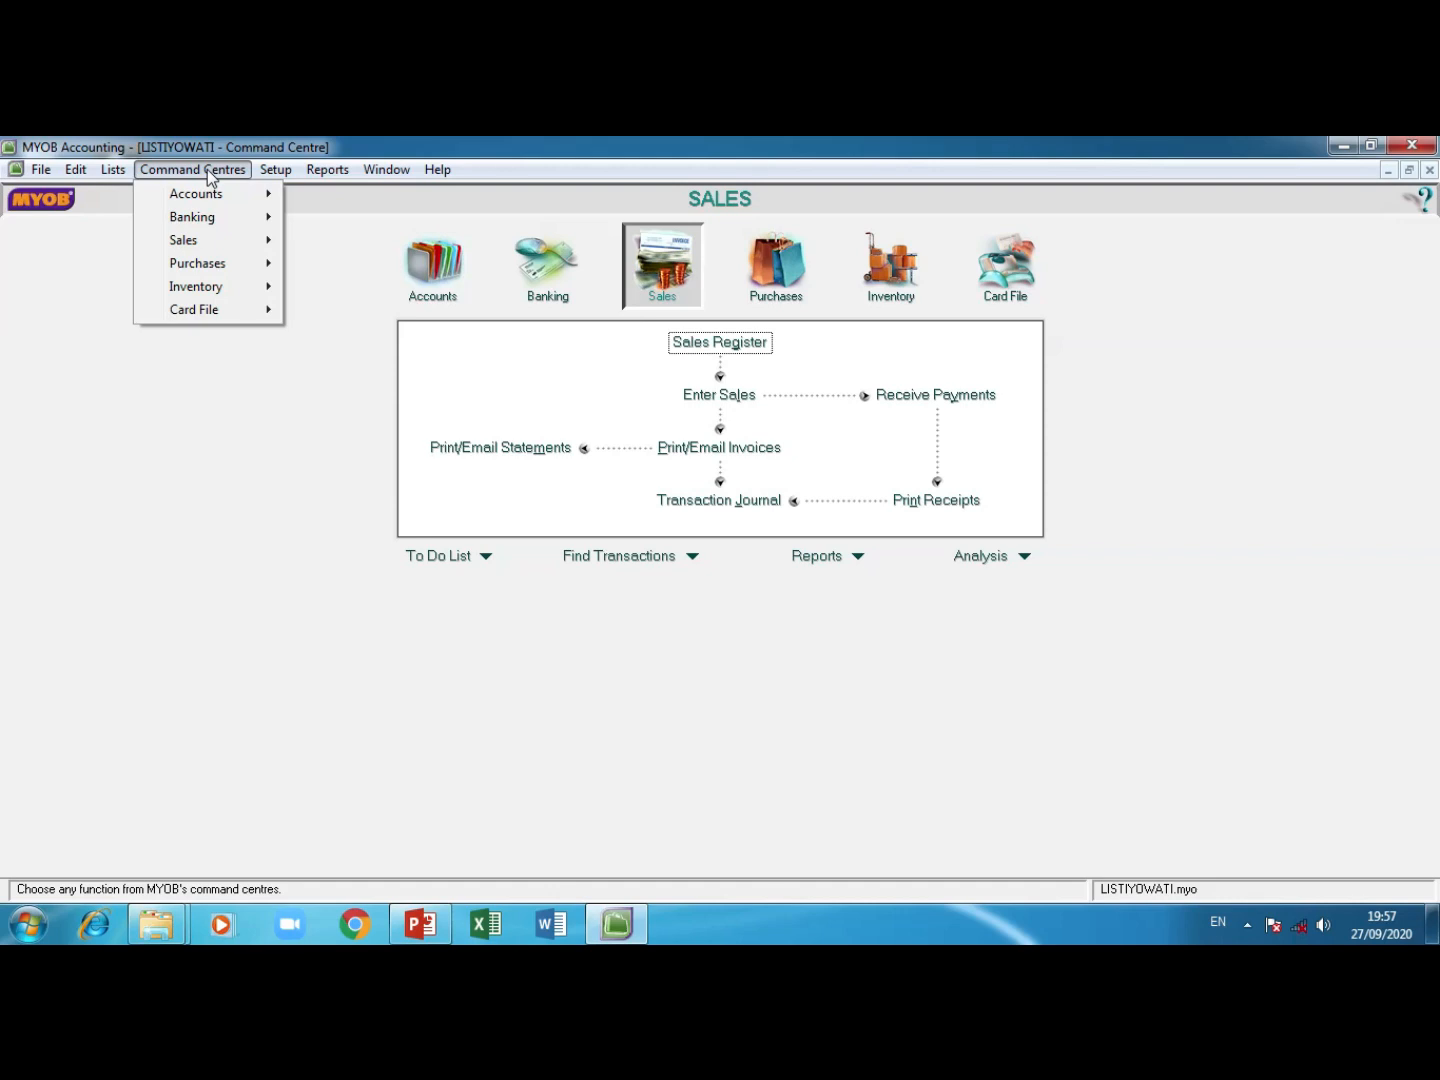
mouse_move(213, 270)
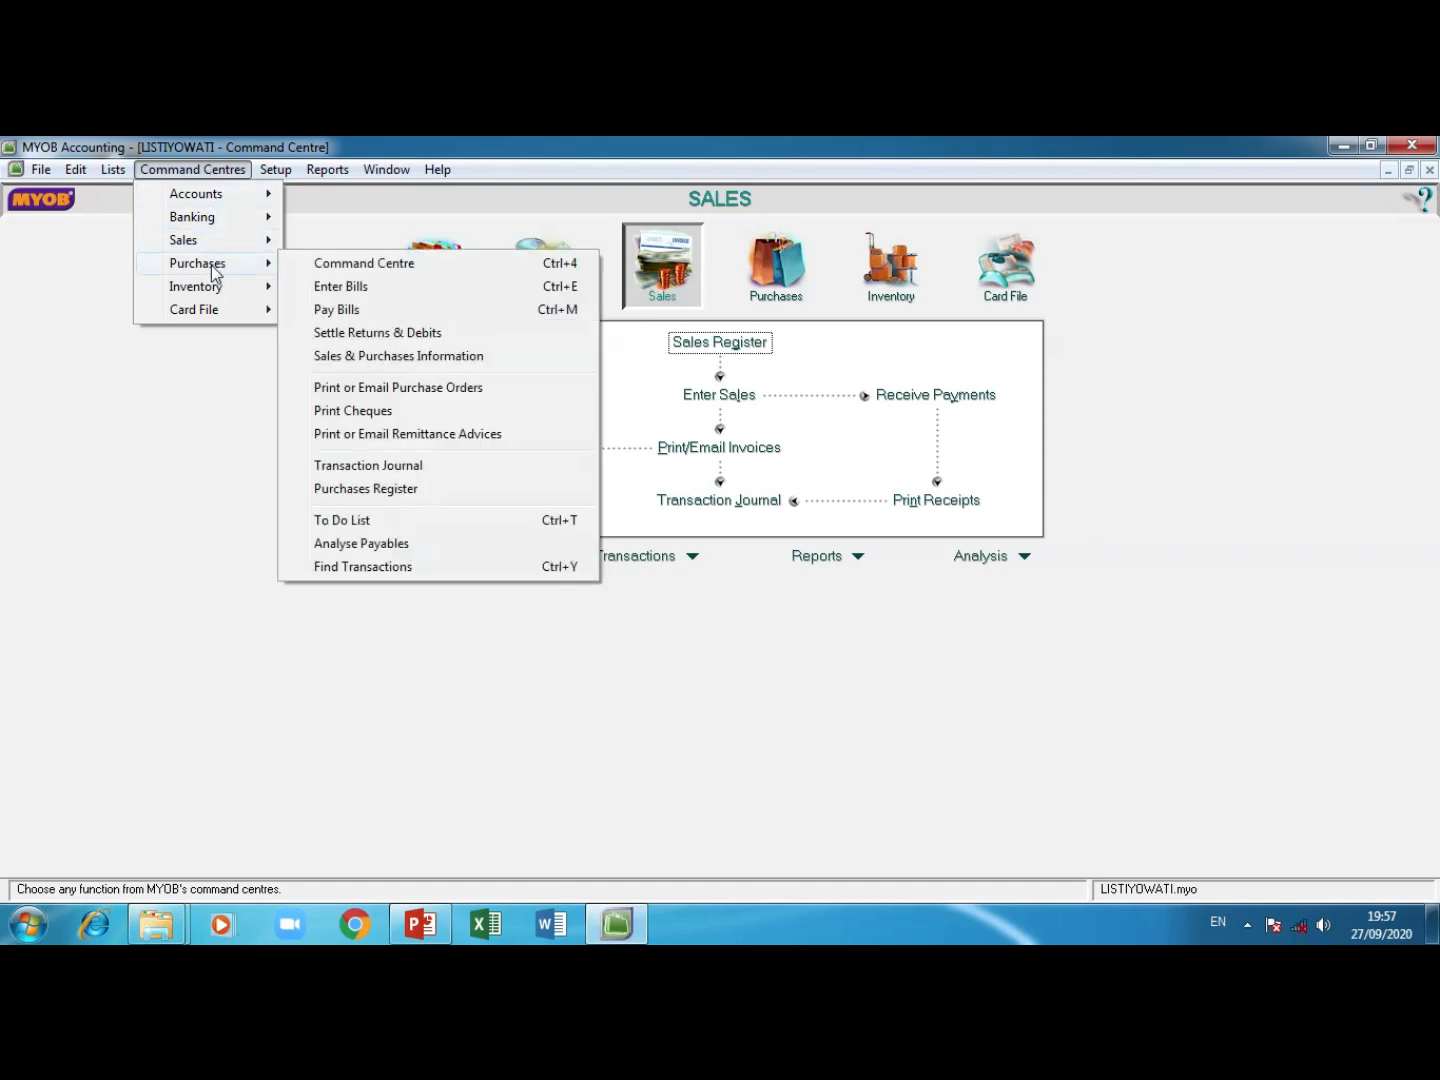
click(352, 288)
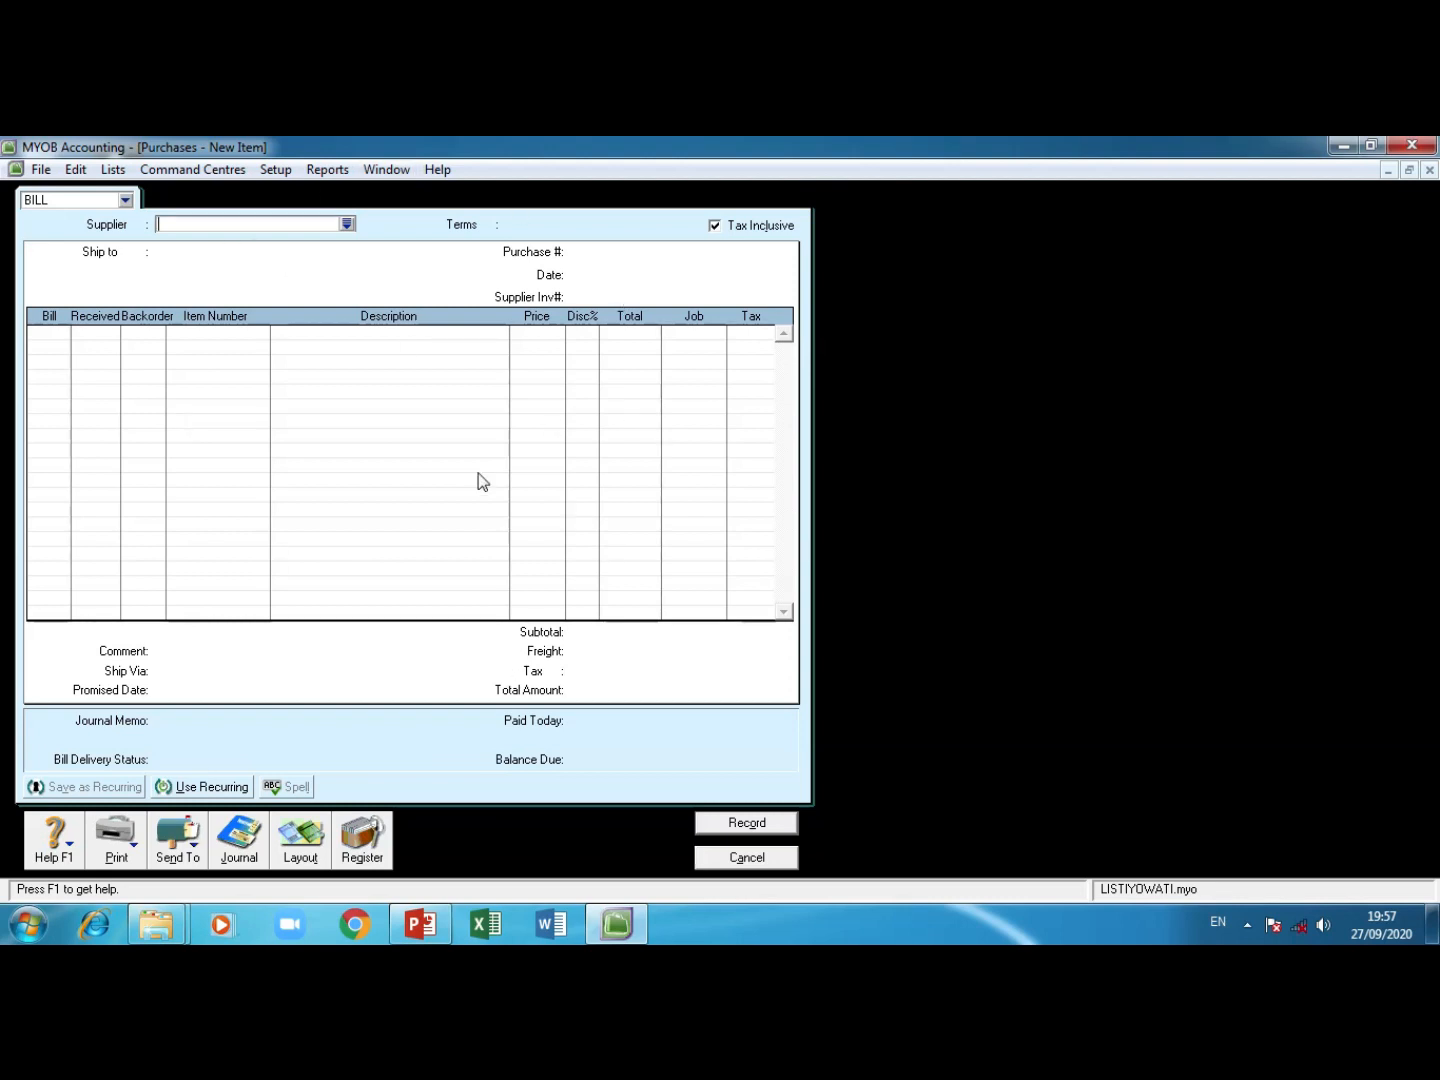
click(312, 850)
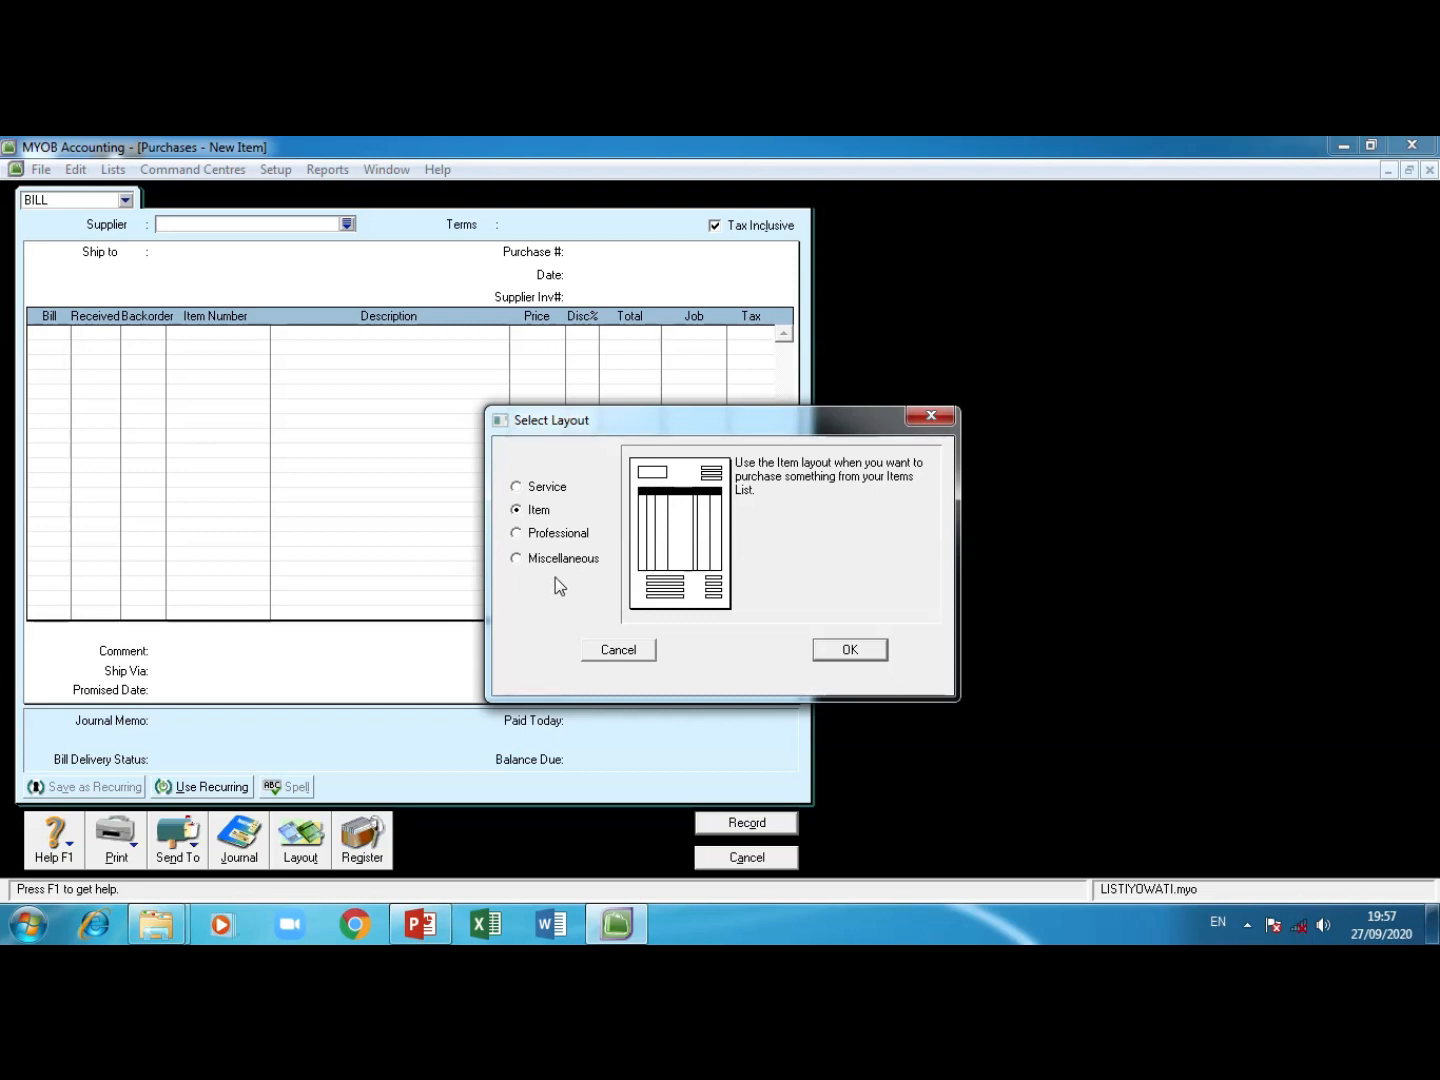
click(518, 488)
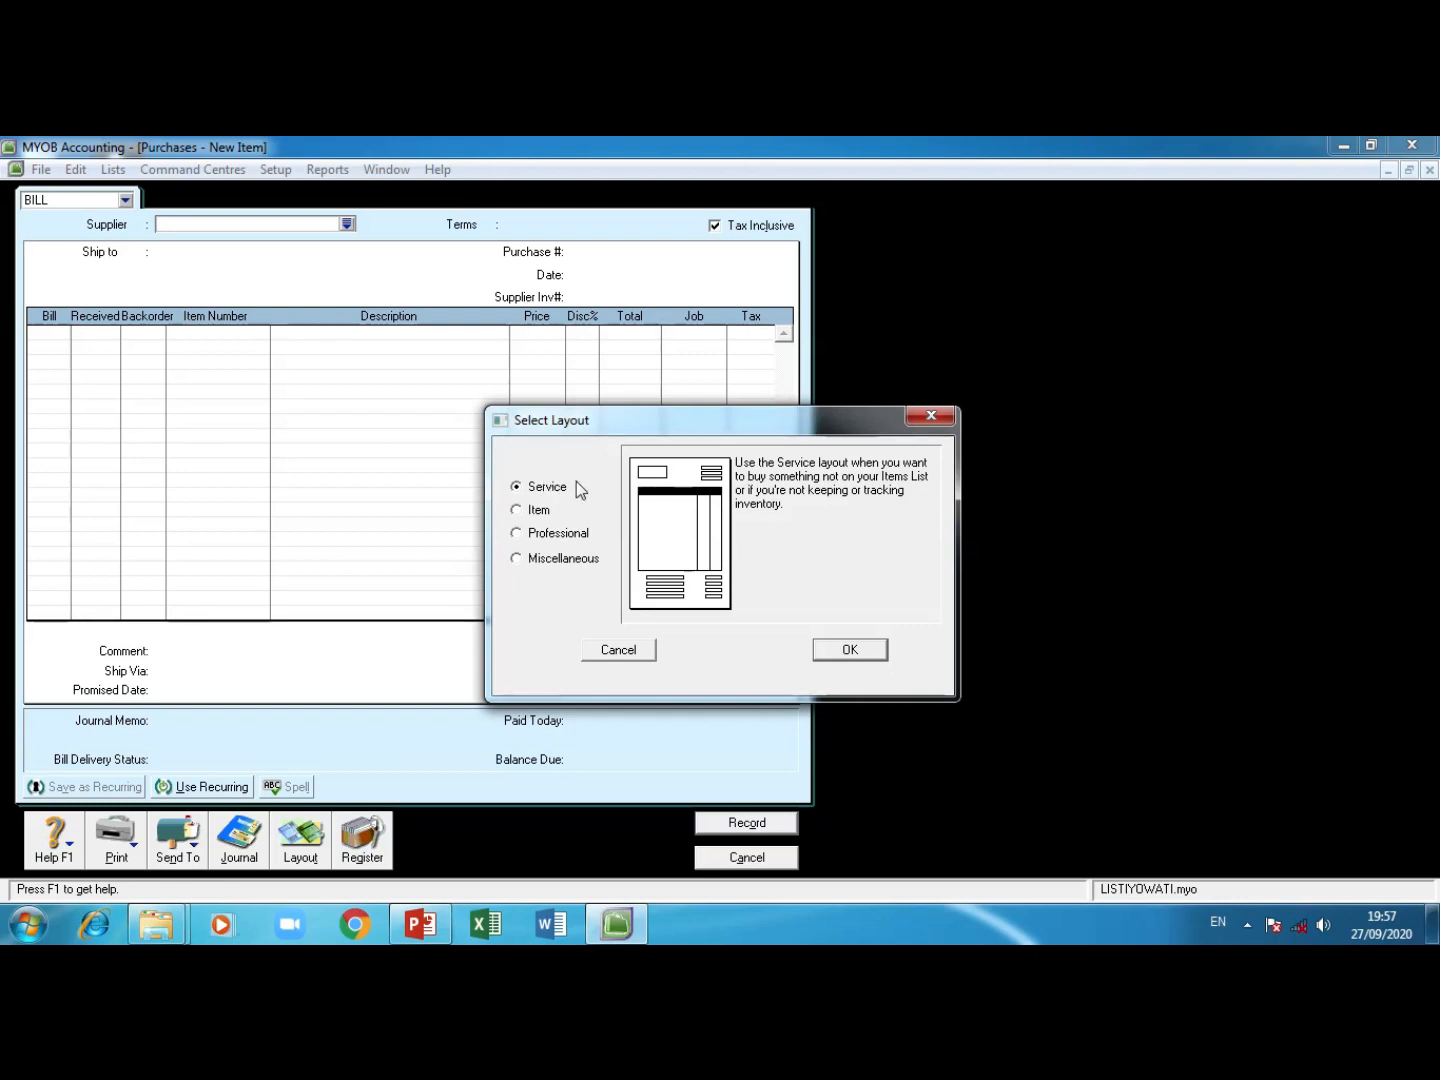
click(517, 511)
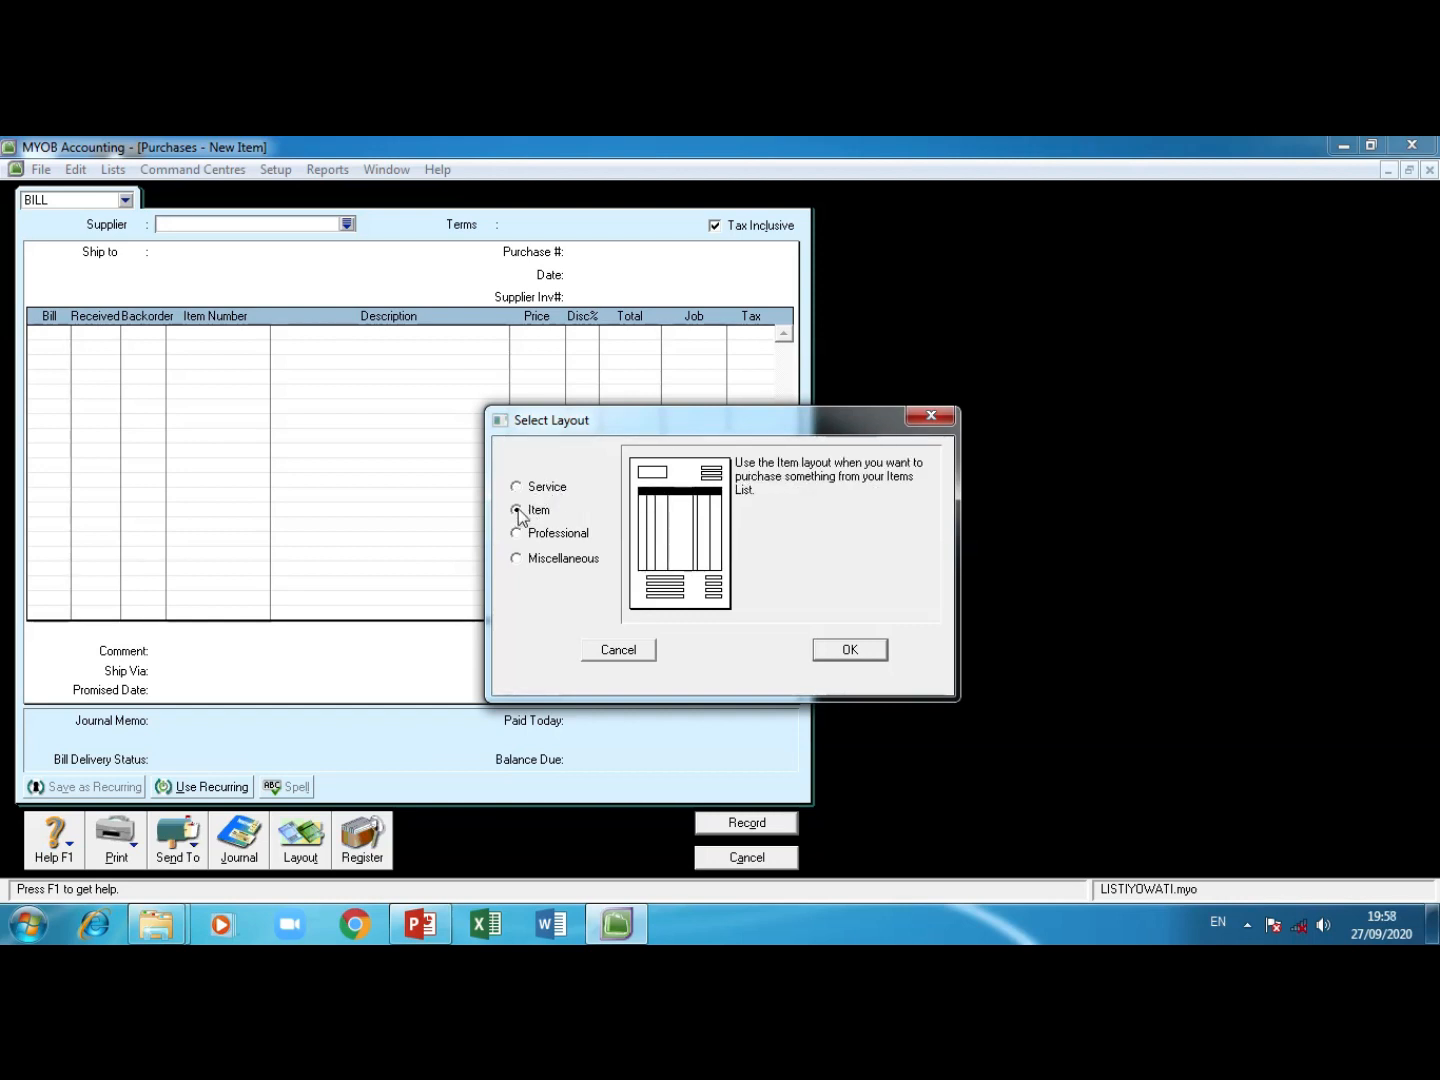
click(843, 652)
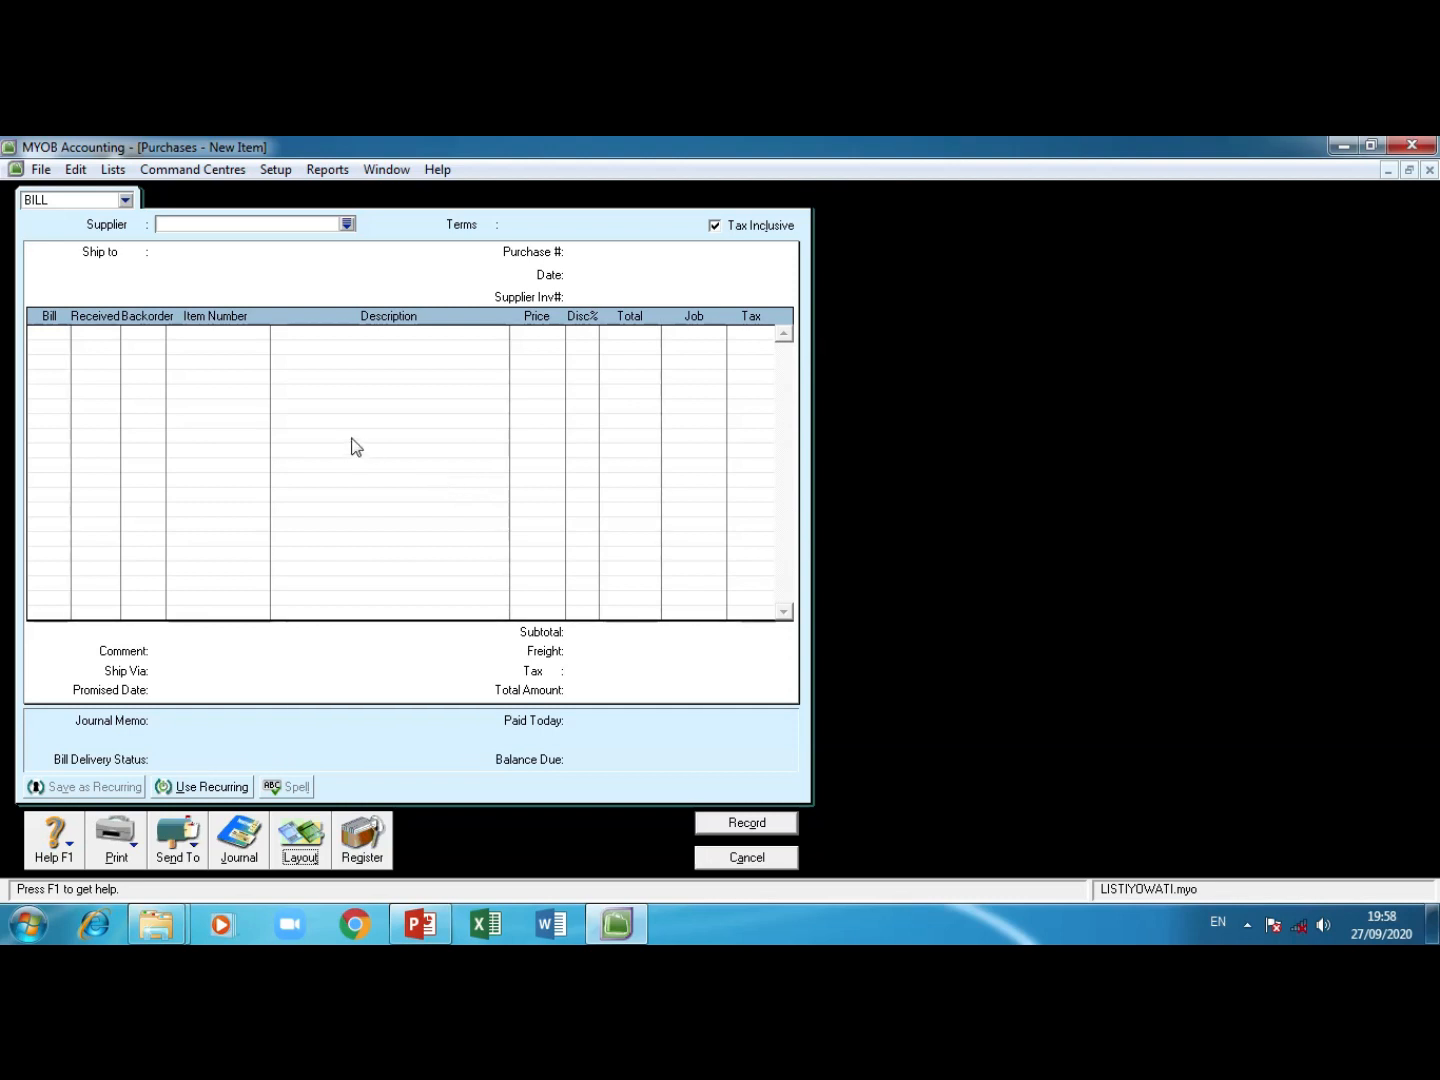
click(125, 201)
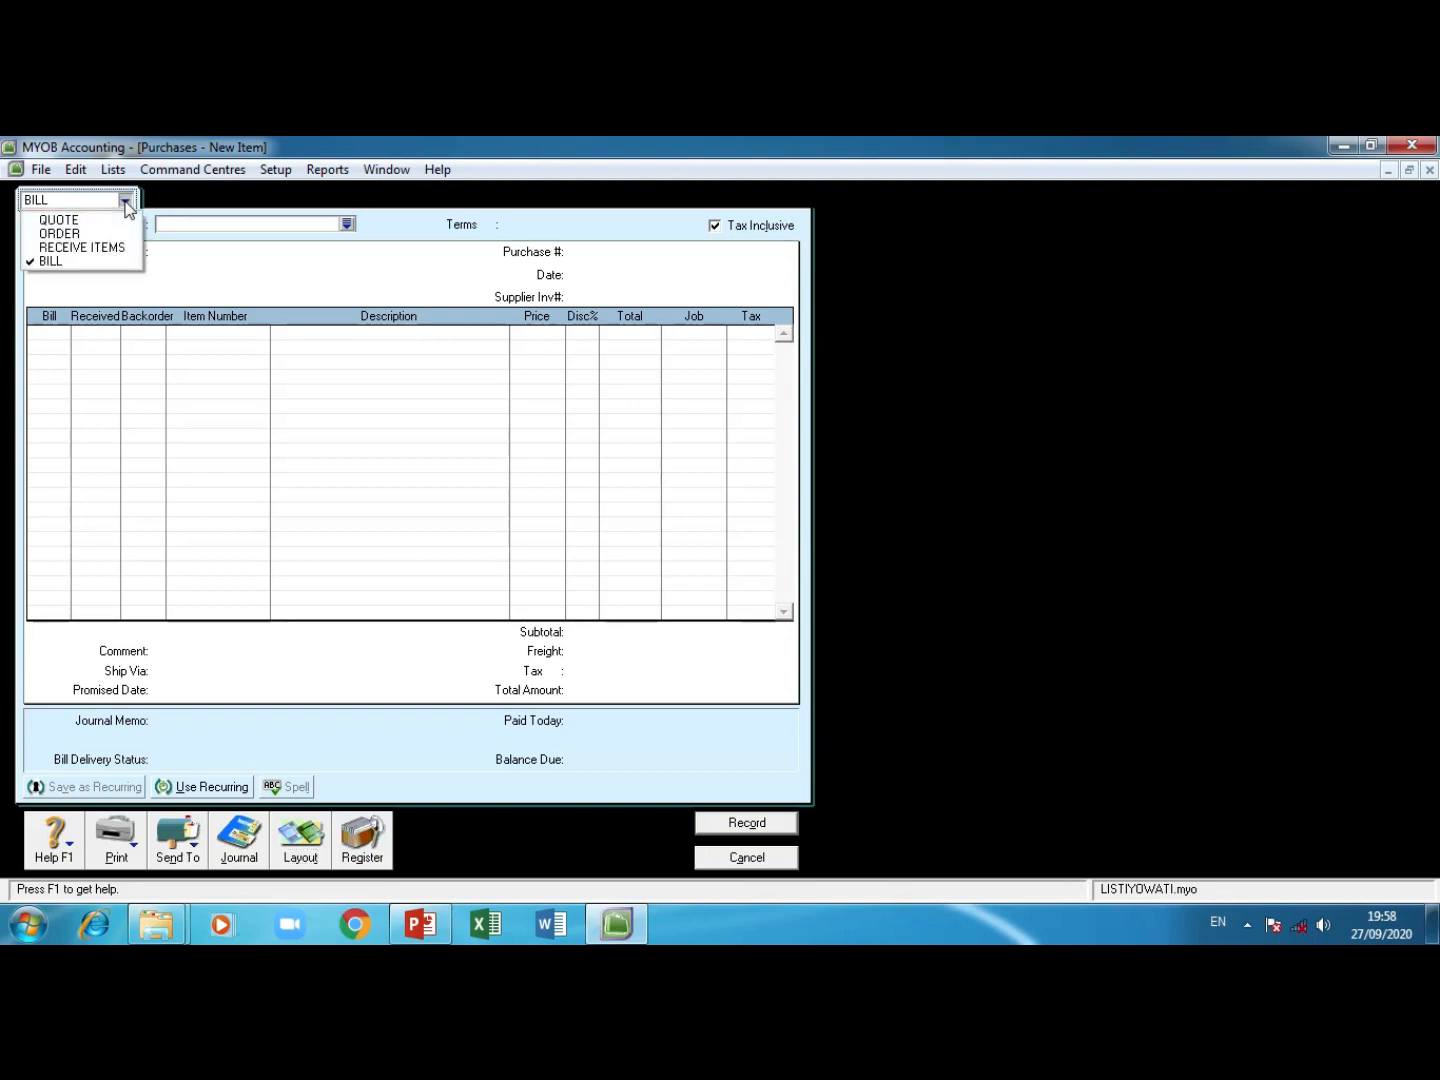
click(116, 262)
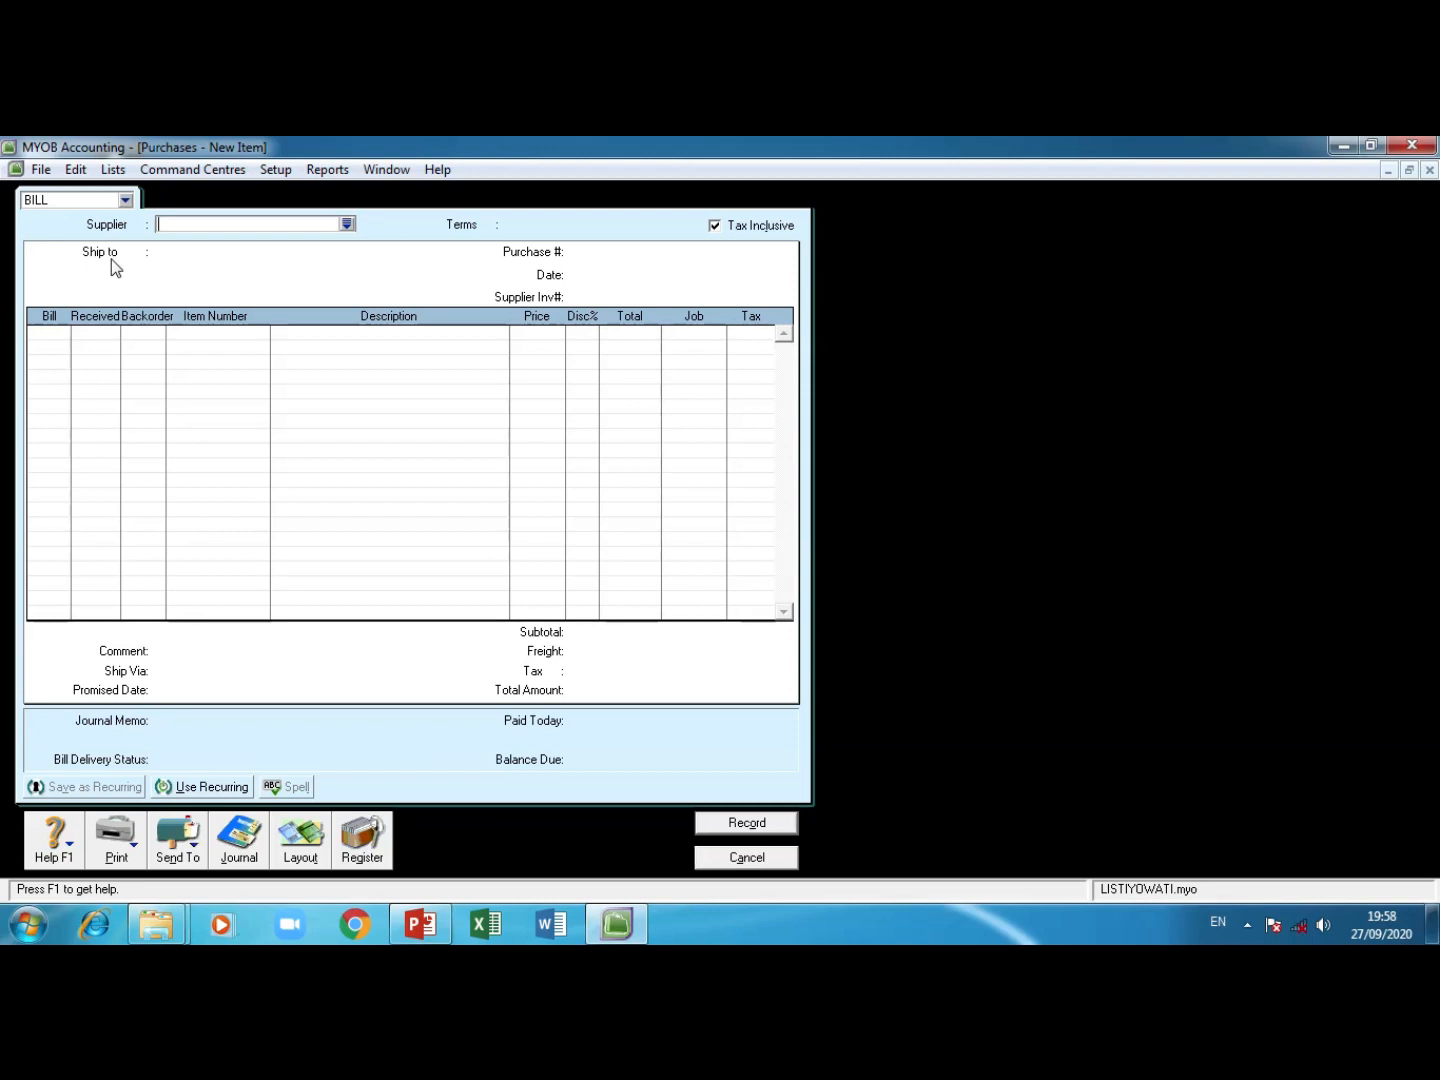
Step: Select PT. OLYMPIC as the bill's supplier and set the purchase date to 03/01/2020
click(347, 224)
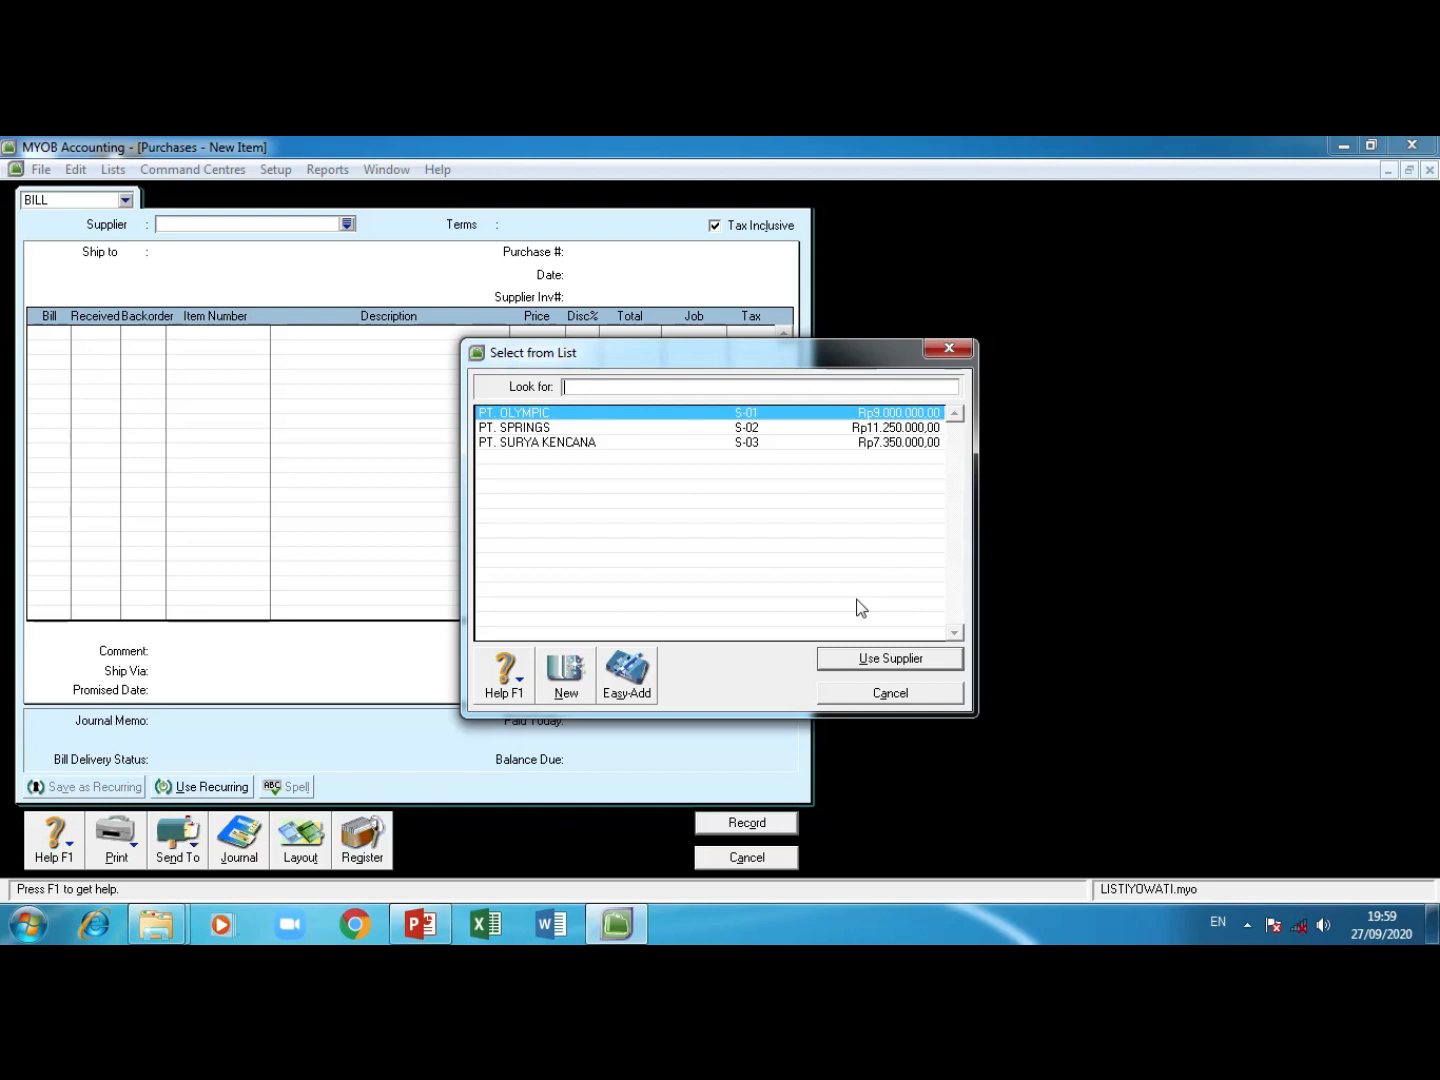
click(866, 660)
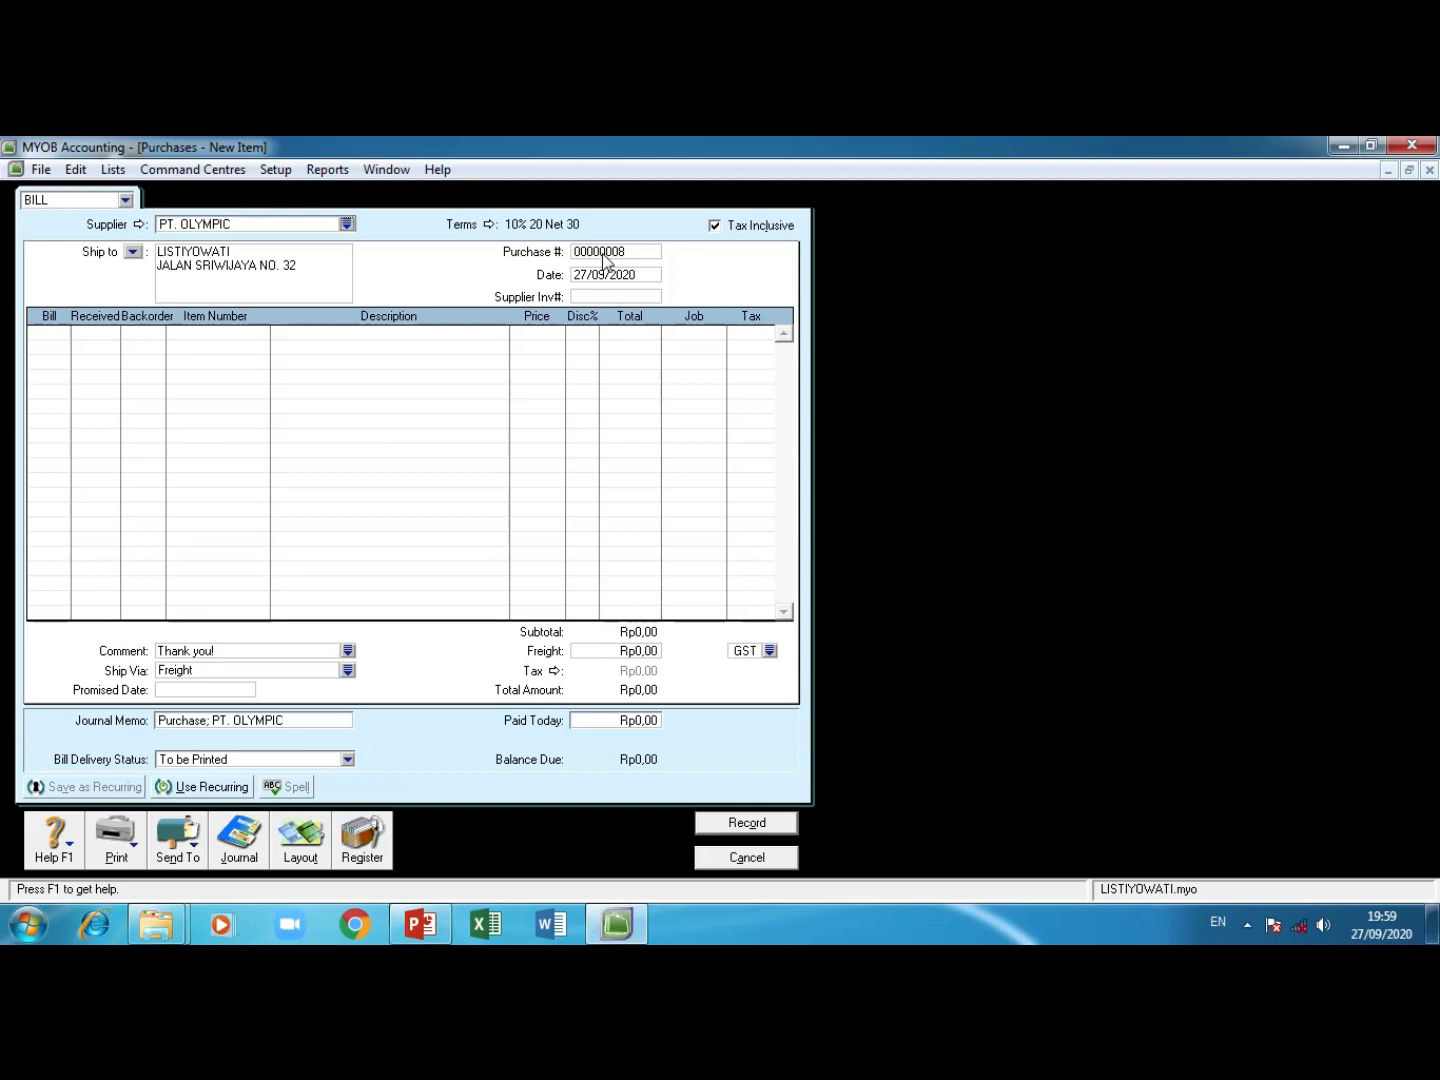
click(599, 278)
text(3/1/2020)
key(Tab)
Step: Add a bill line for 2 units of item 001 LEMARI at a price of Rp800.000 with PPN tax
key(Tab)
text(2)
key(Tab)
key(Tab)
key(Tab)
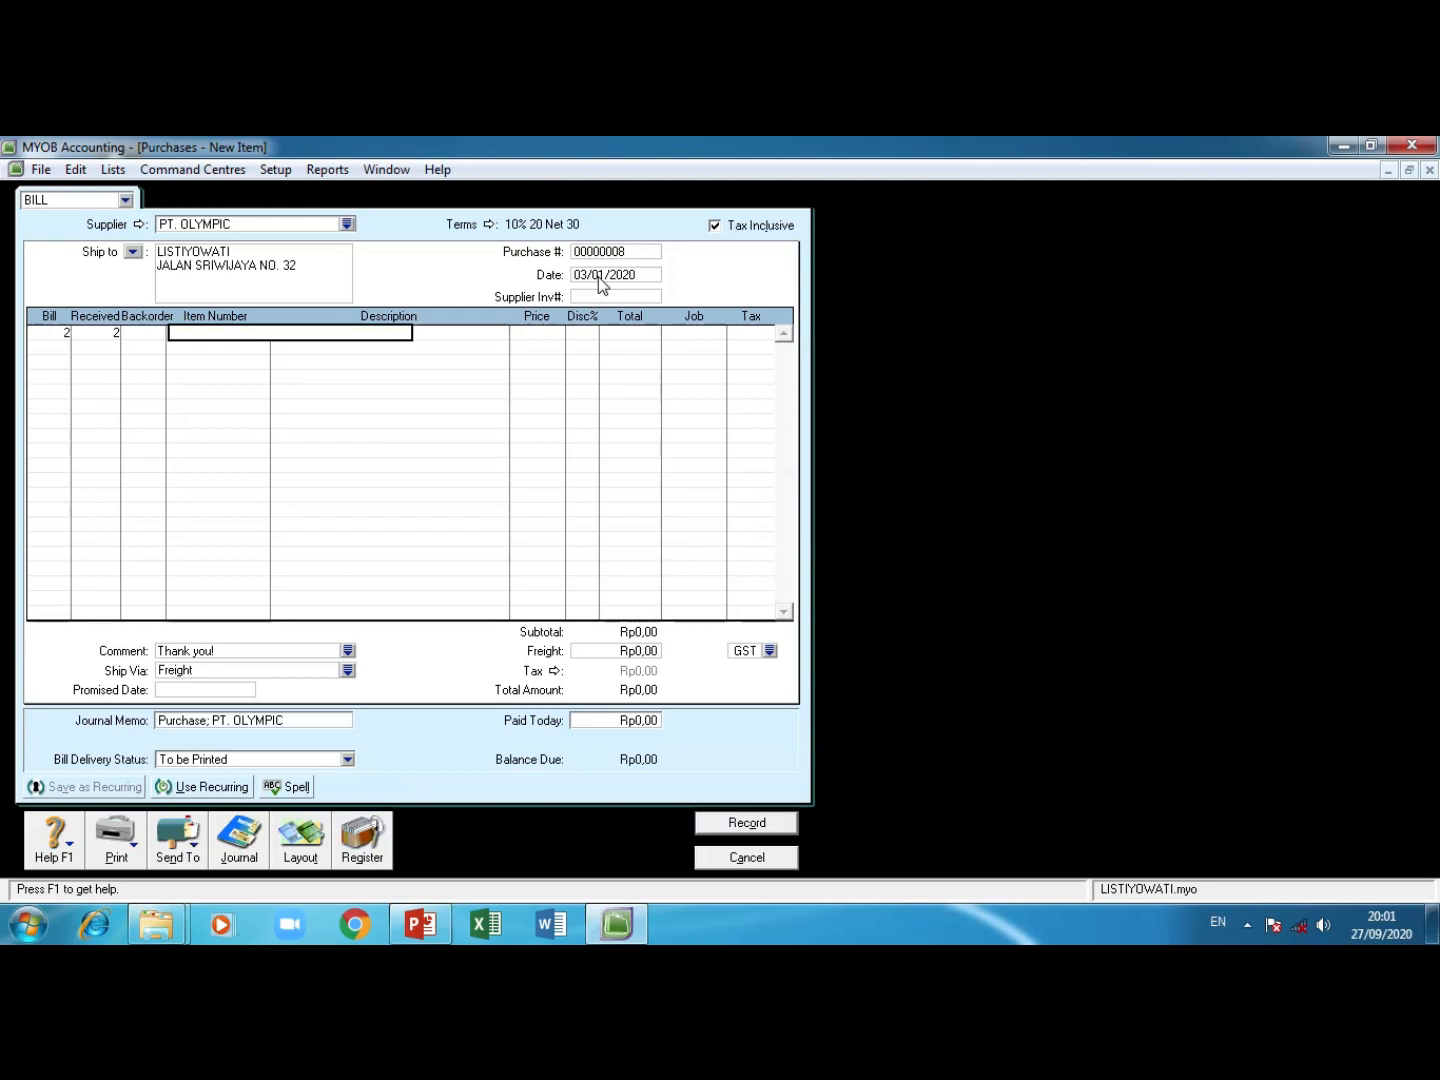
key(Tab)
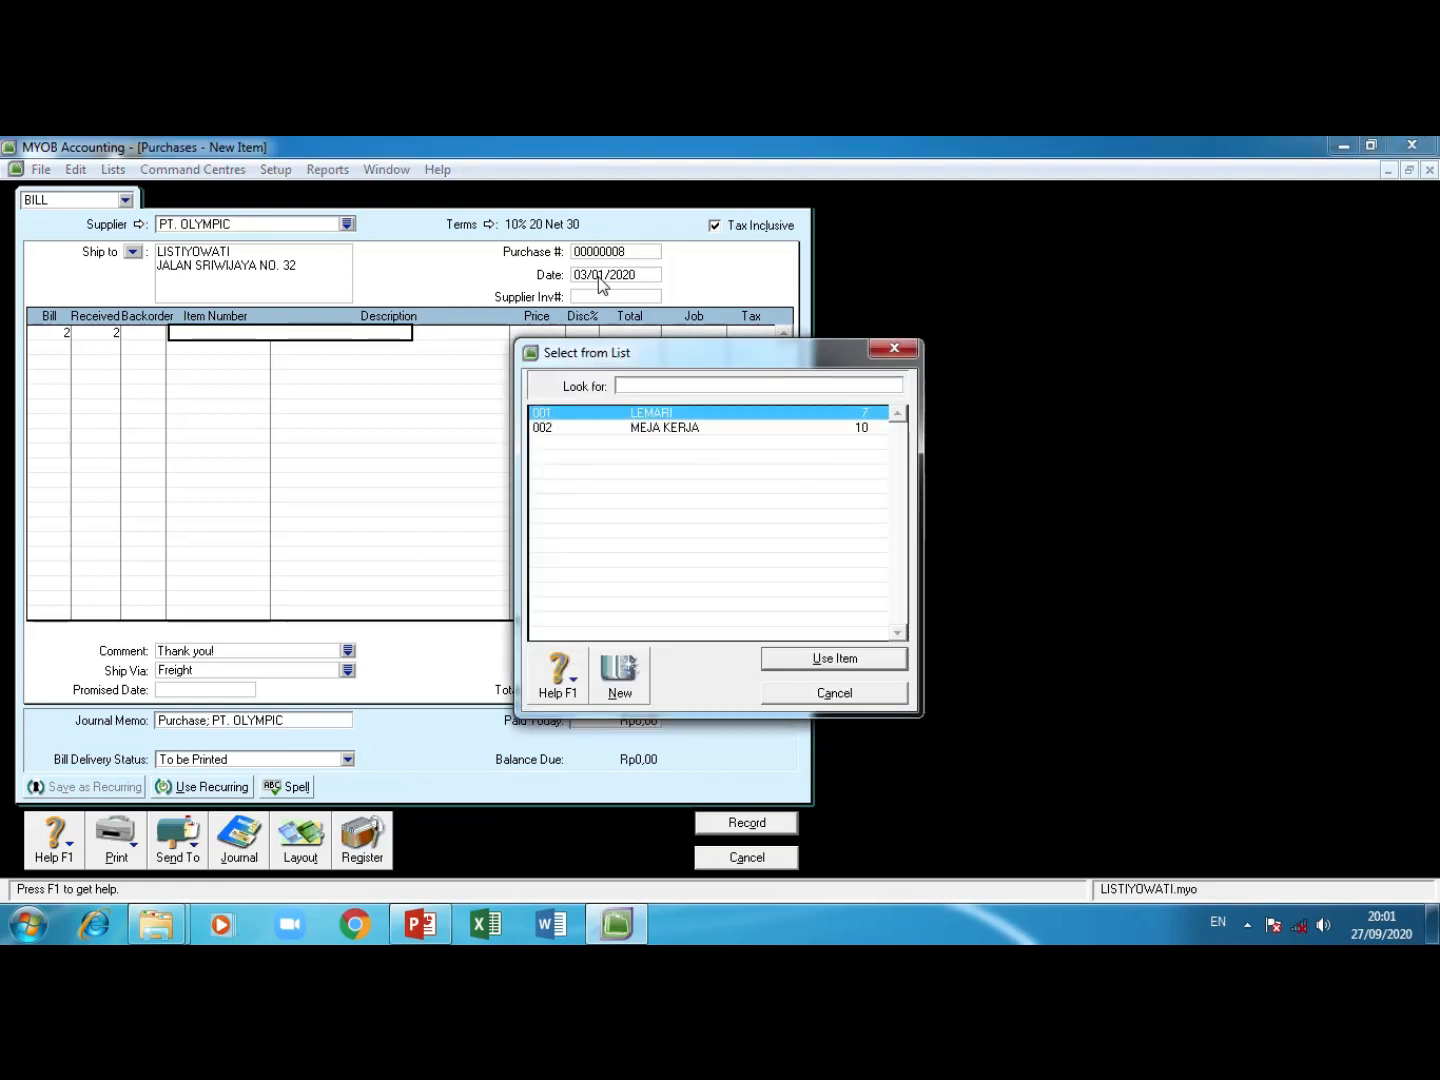
click(829, 659)
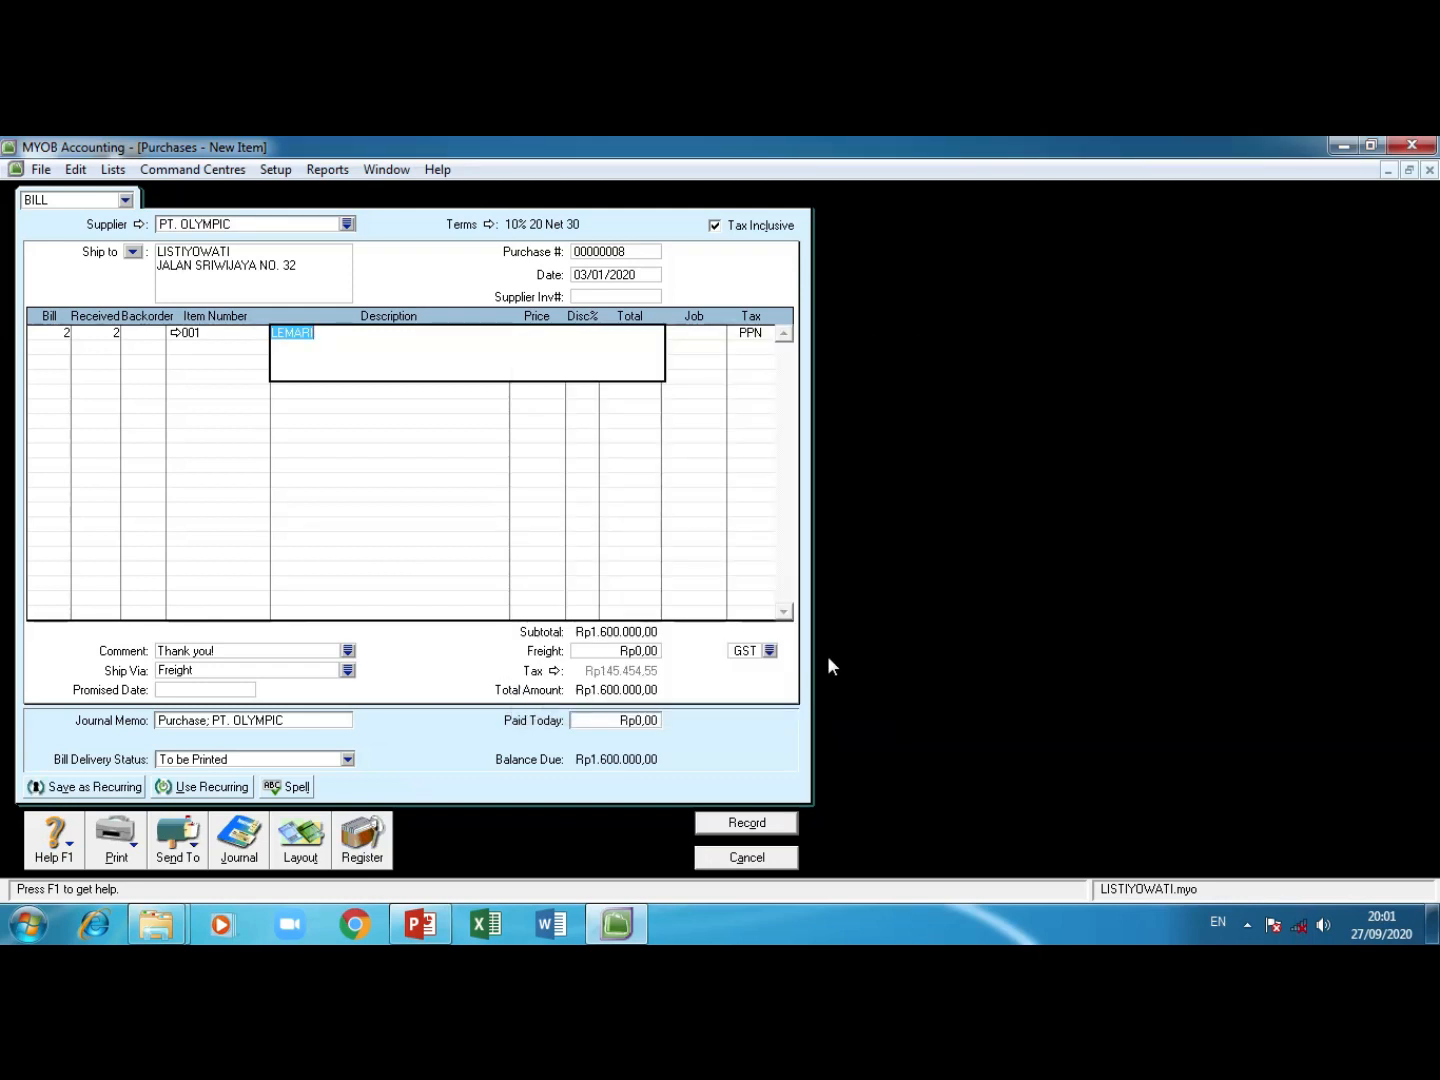
key(Tab)
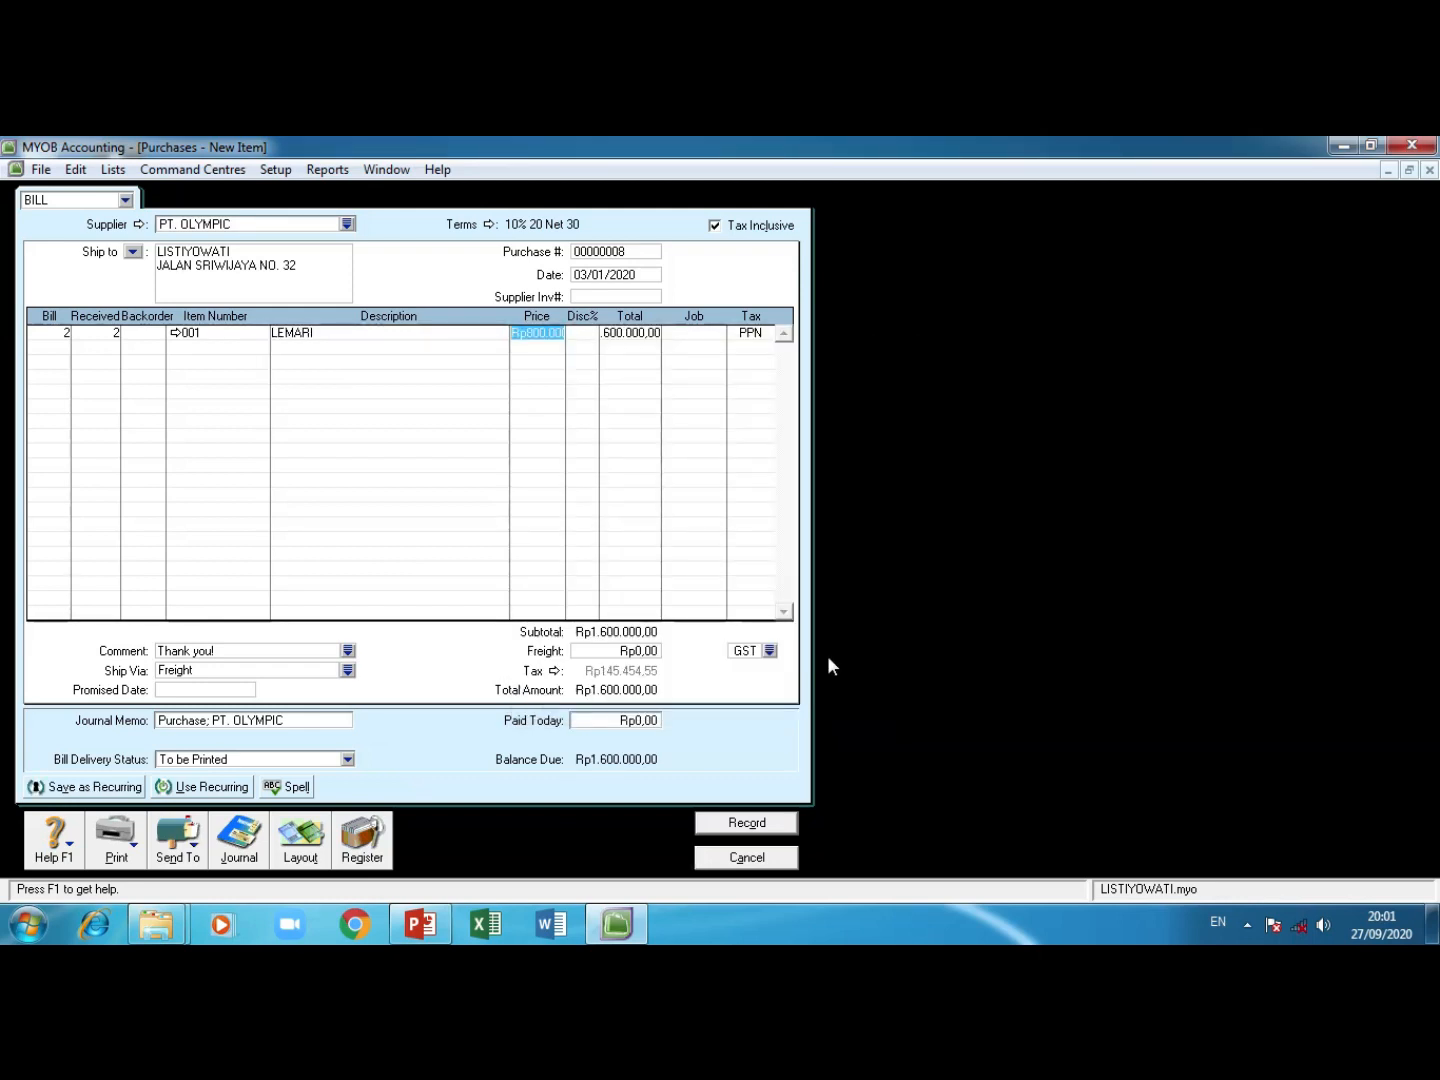
text(800000)
key(Tab)
key(Tab)
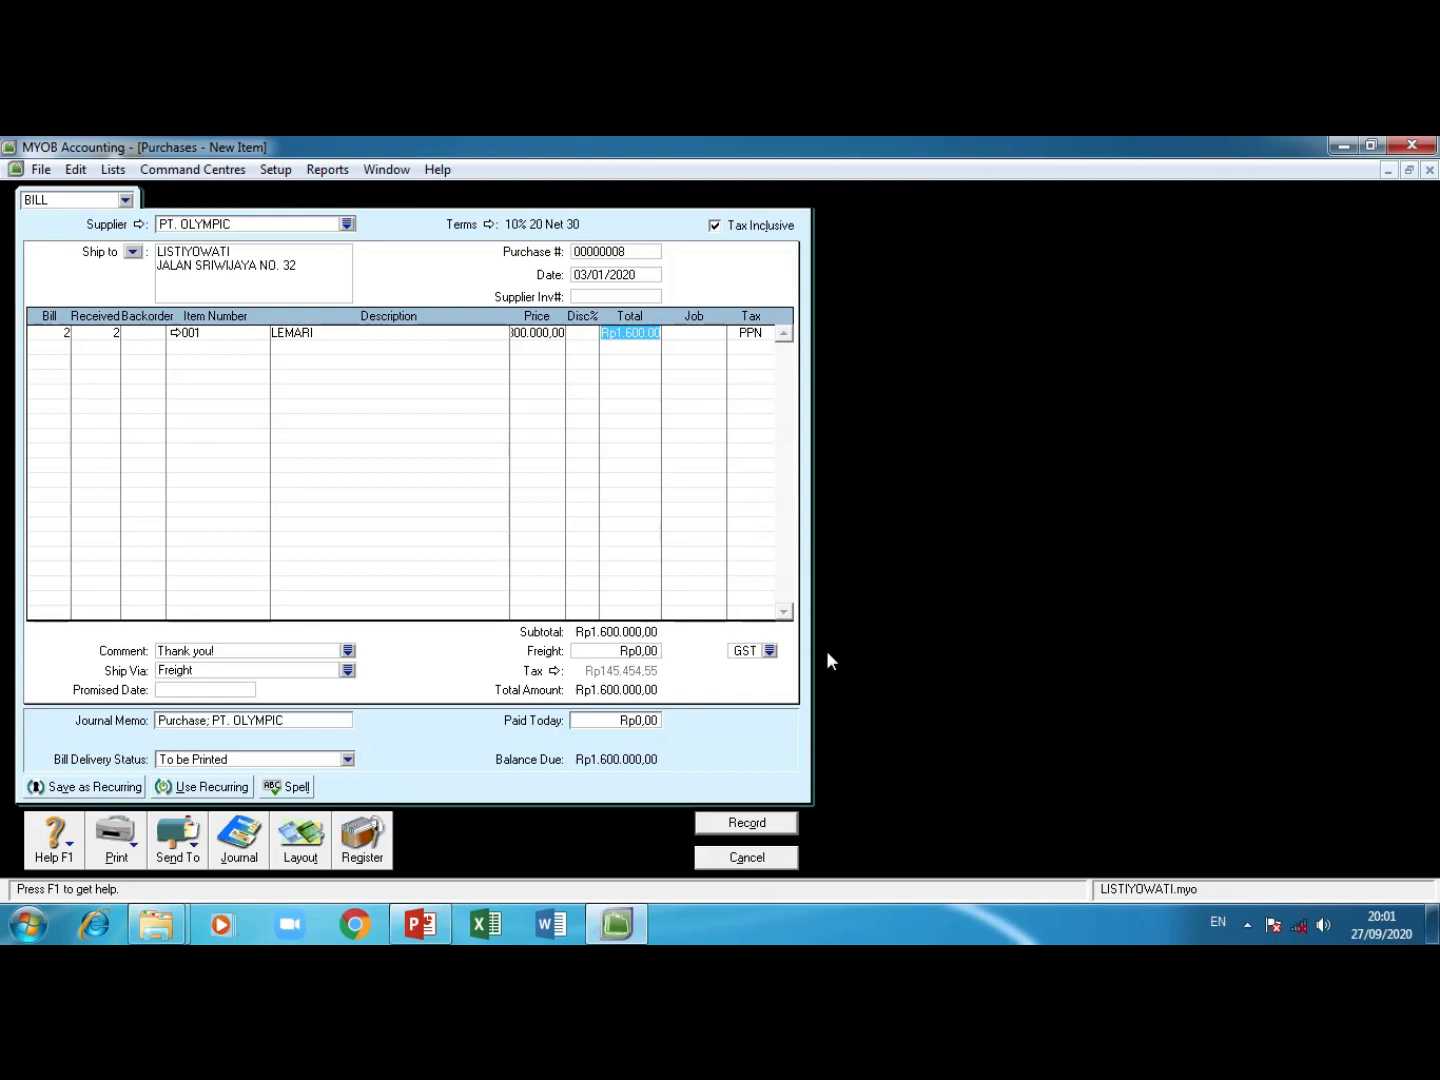
key(Tab)
key(Tab)
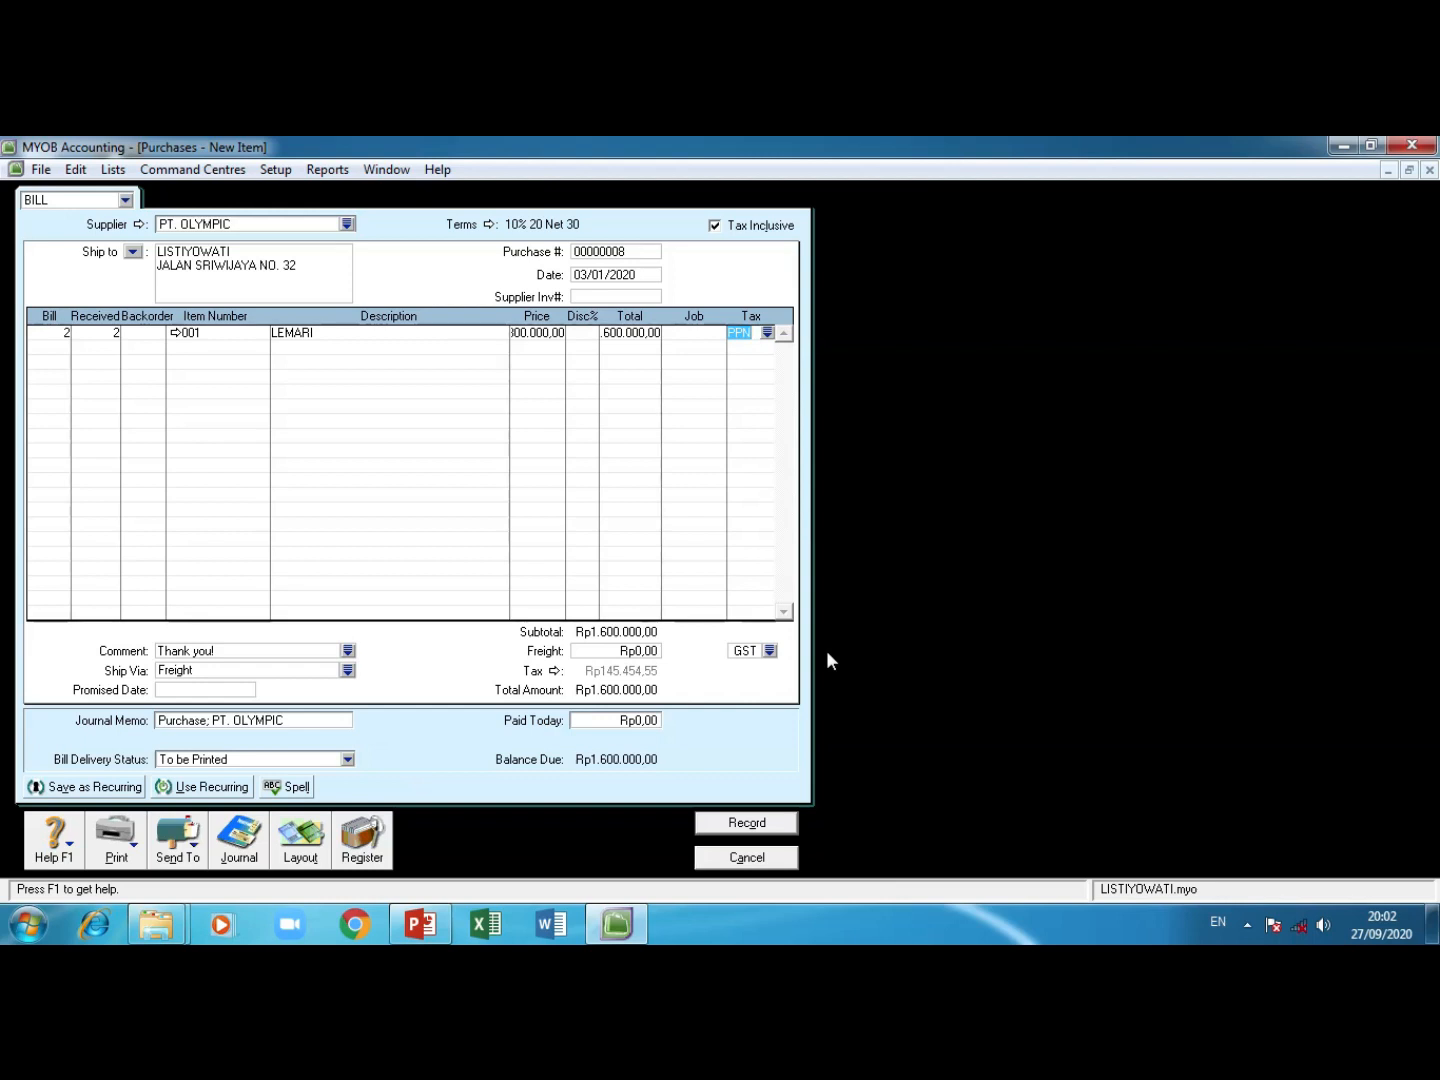
key(Tab)
Step: Add a second bill line for 3 units of item 002 MEJA KERJA at a price of Rp550.000
key(Tab)
text(3)
key(Tab)
key(Tab)
key(Tab)
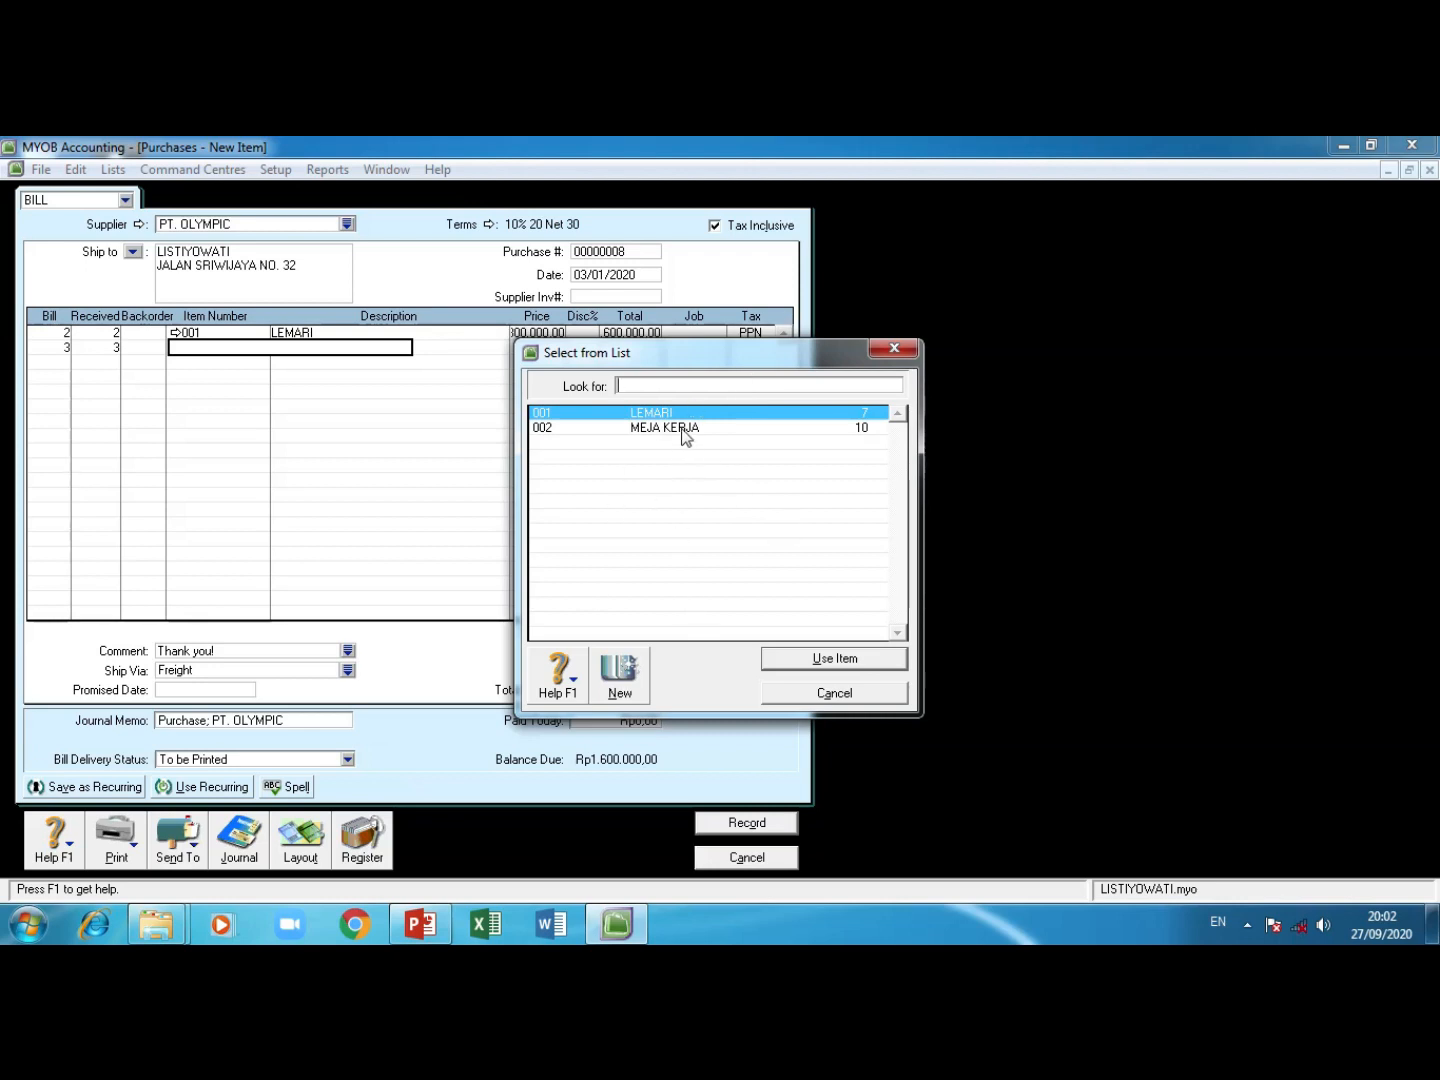
text(002)
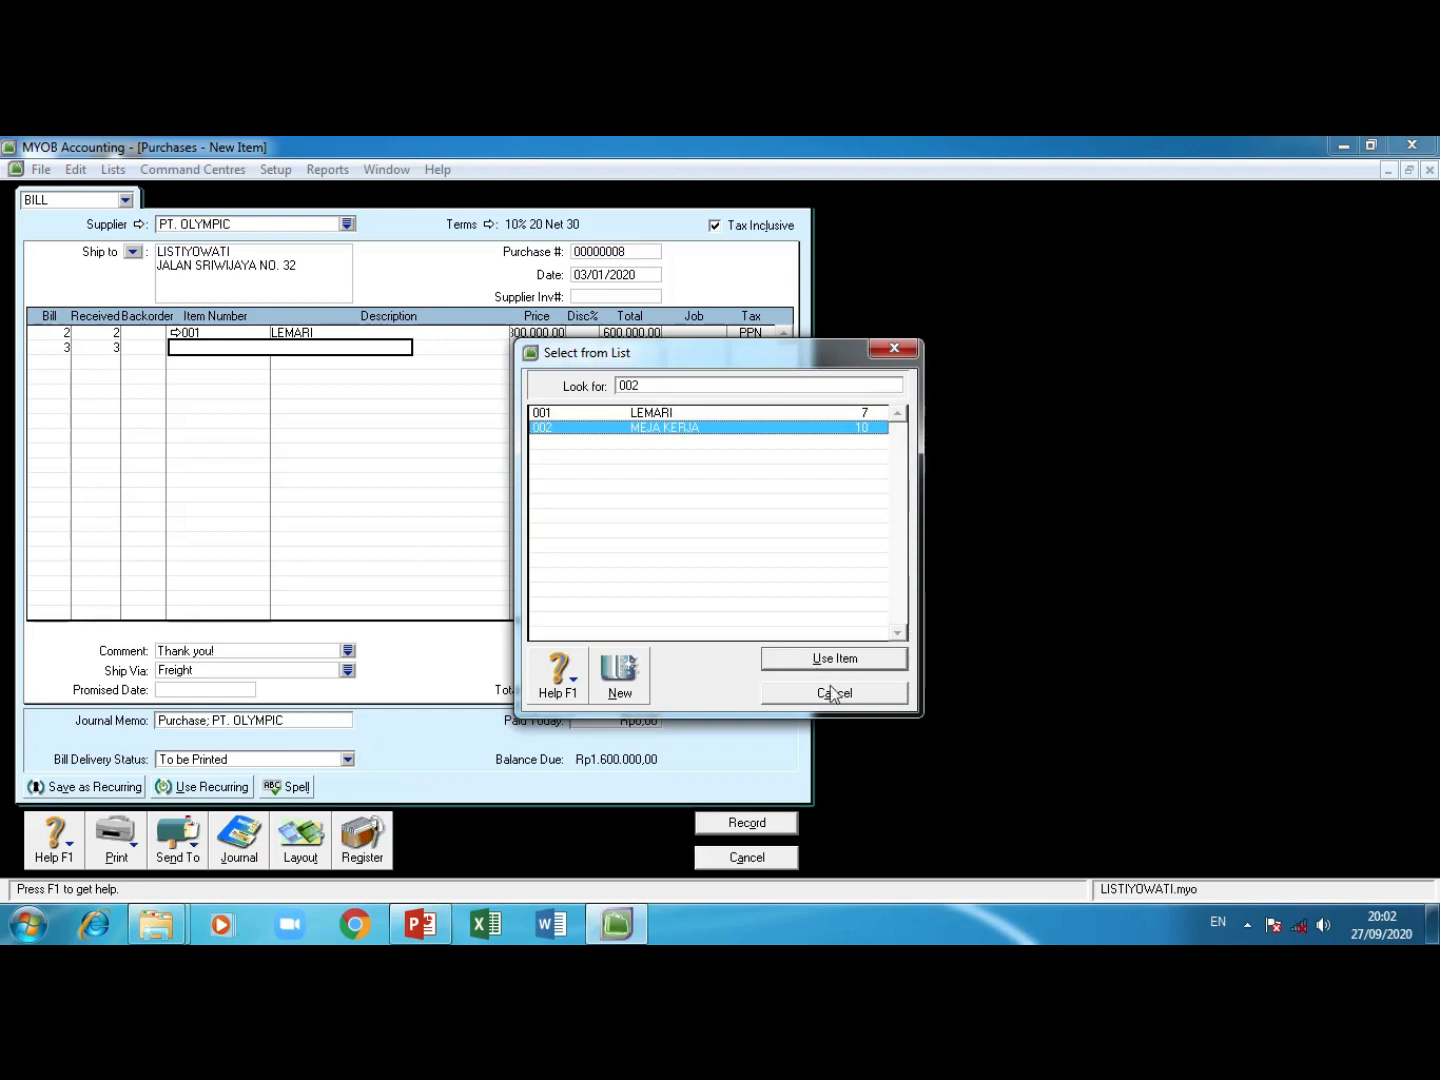
click(902, 668)
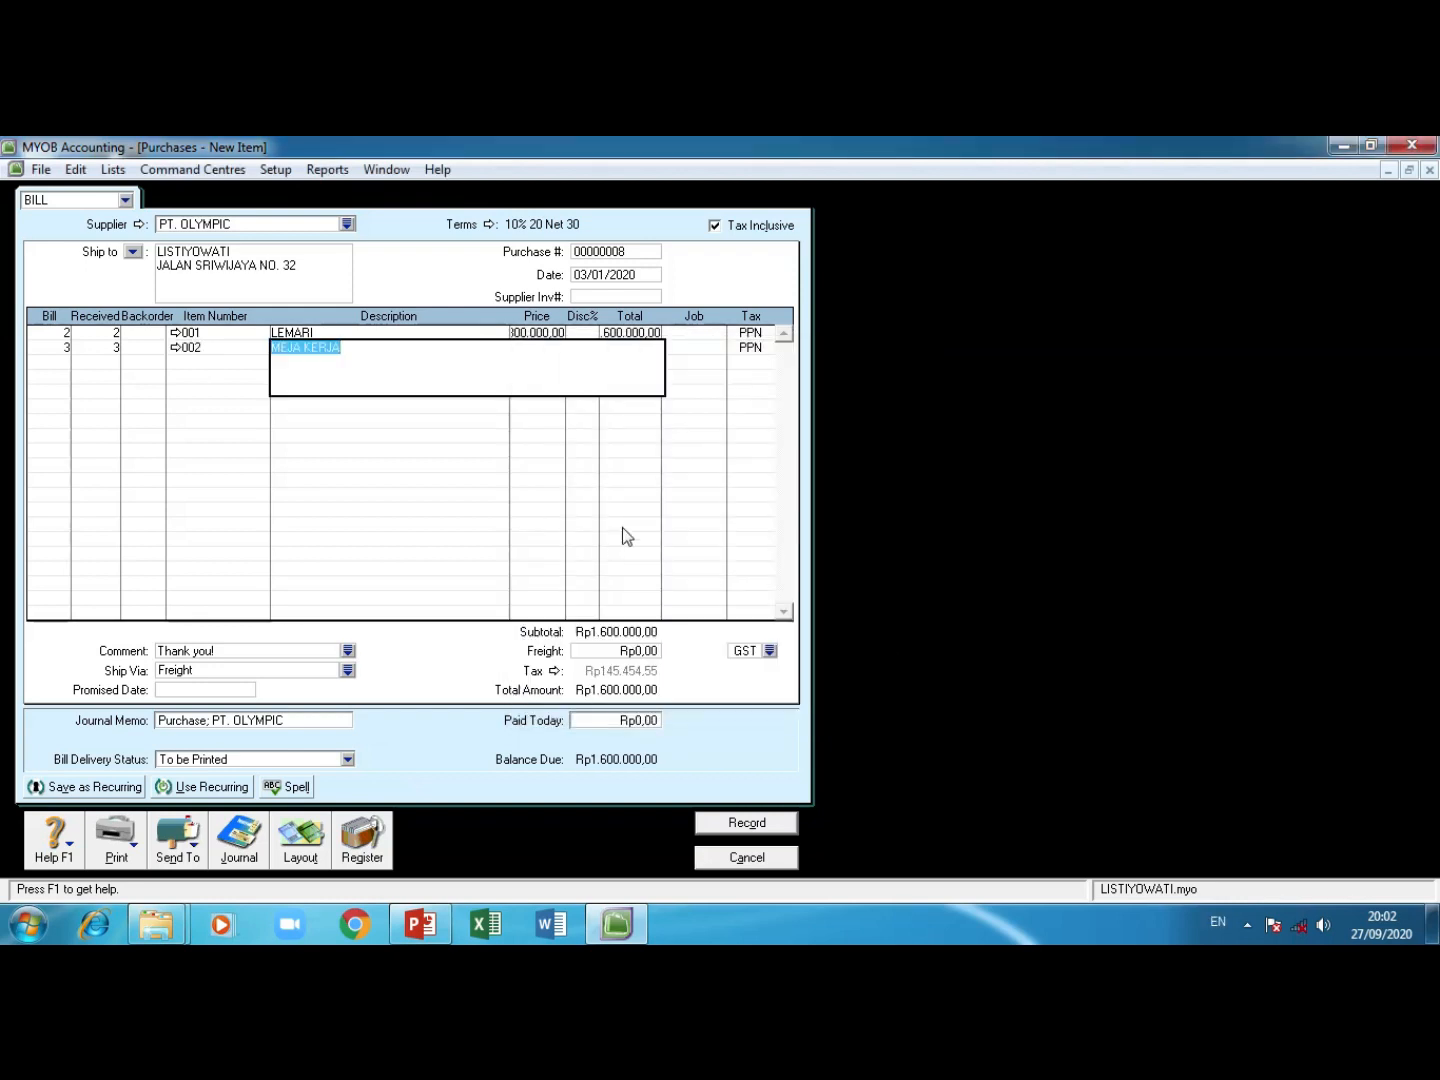
key(Tab)
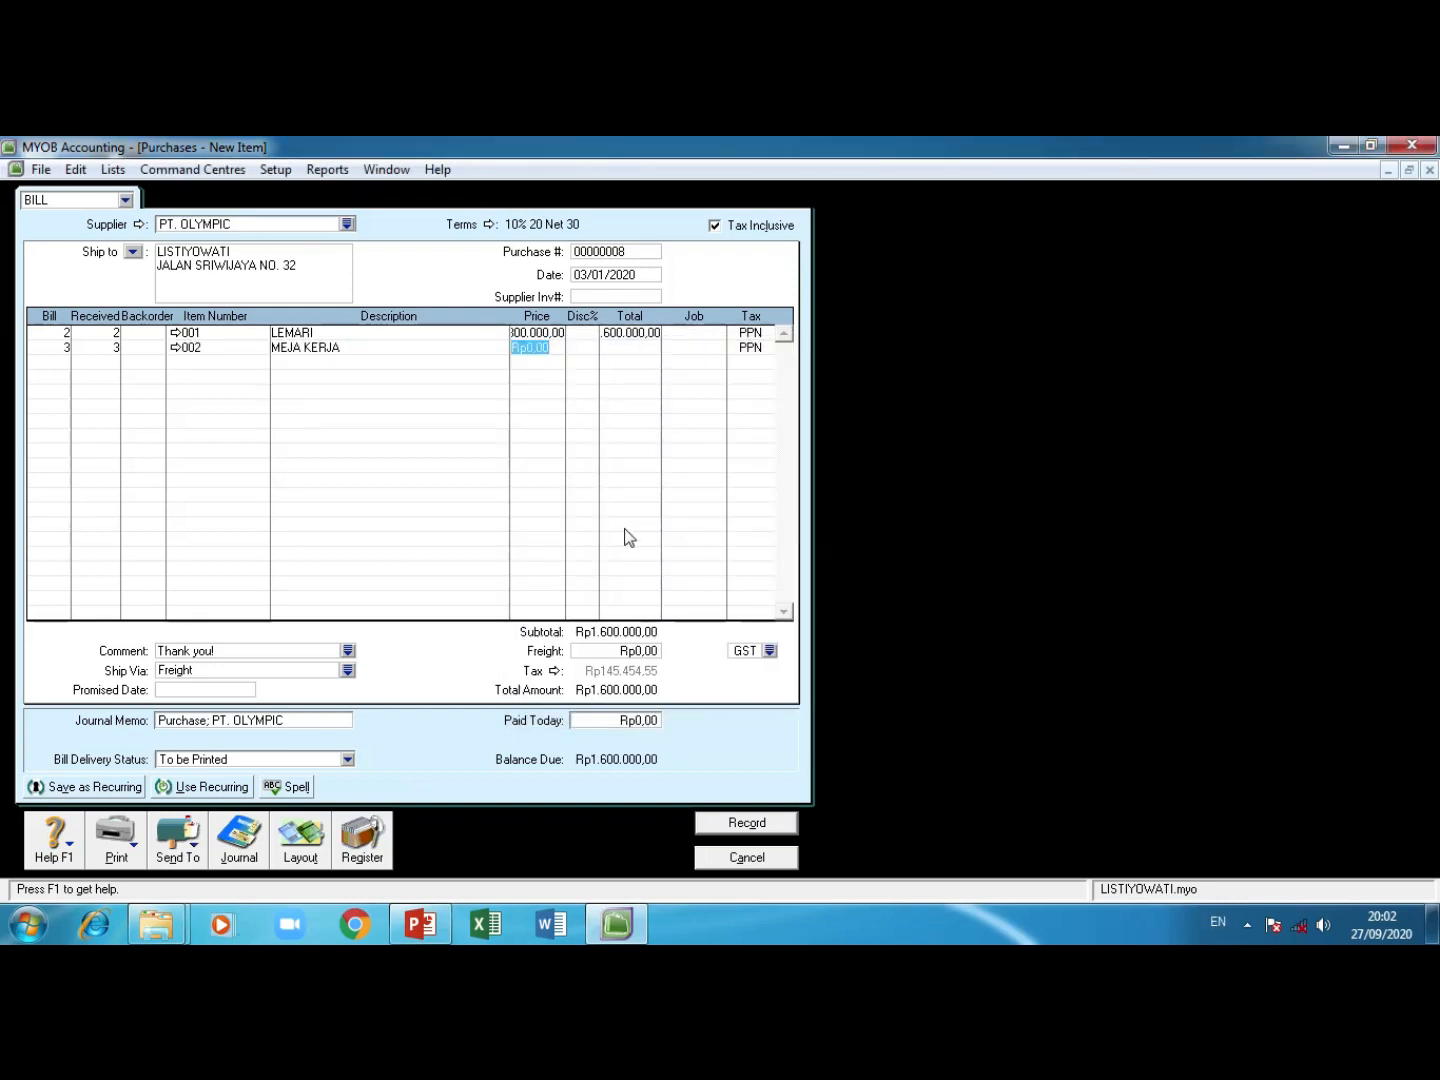
text(550000)
key(Tab)
key(Tab)
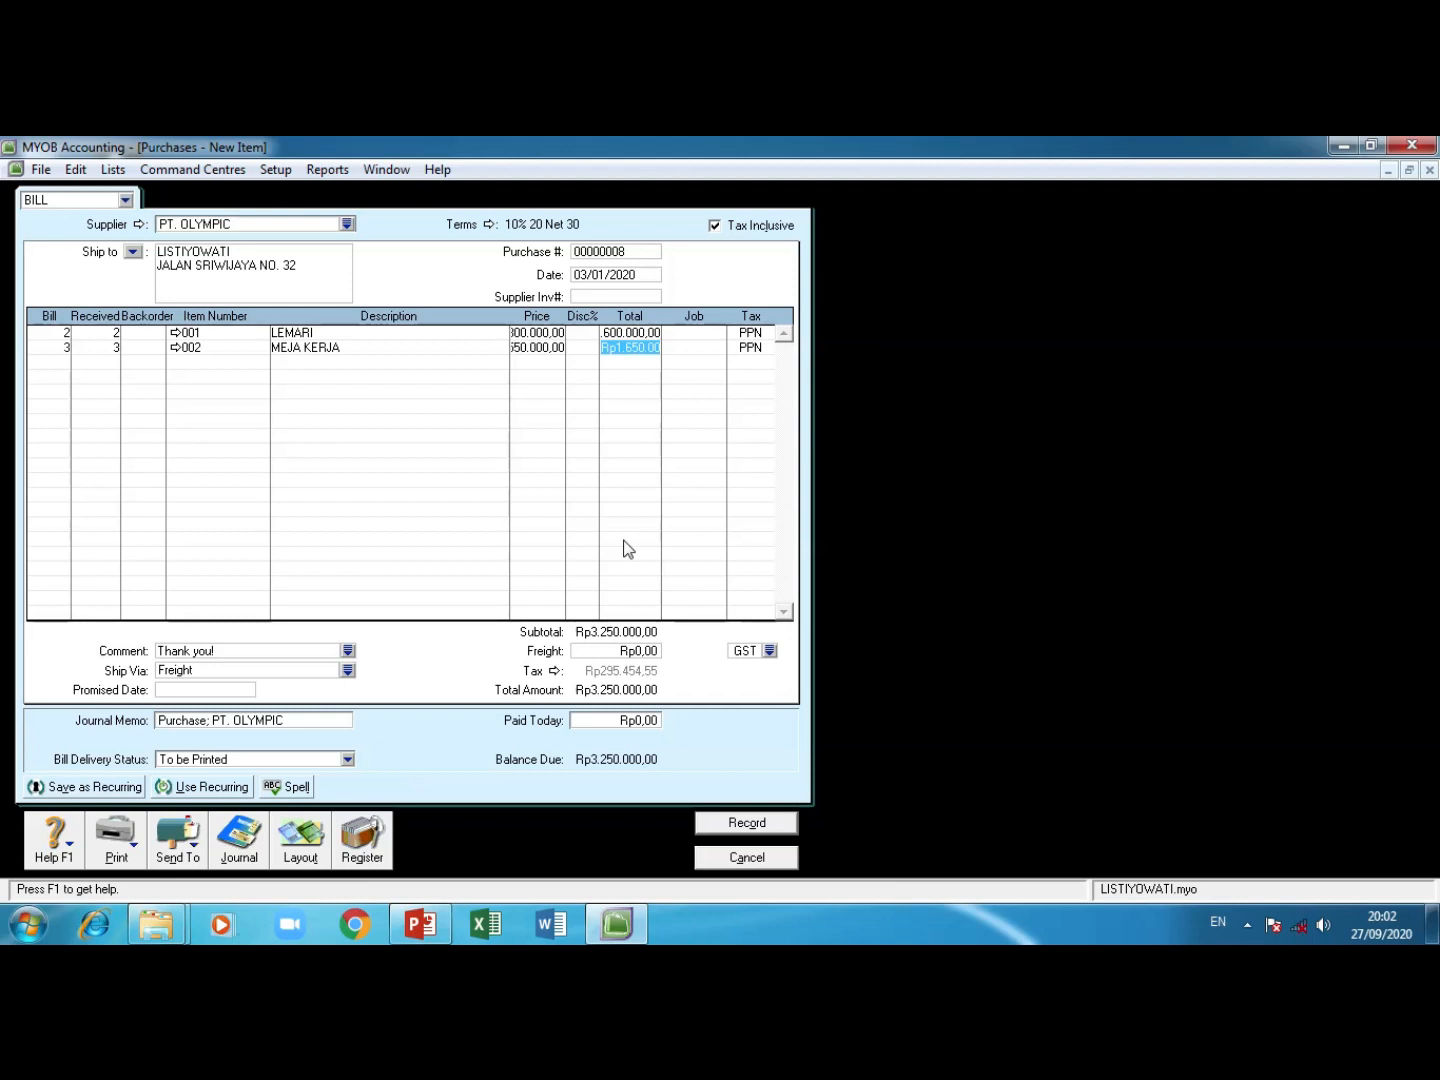
Step: Record the PT. OLYMPIC purchase bill and close the purchase entry form
key(Tab)
key(Tab)
key(Tab)
click(745, 823)
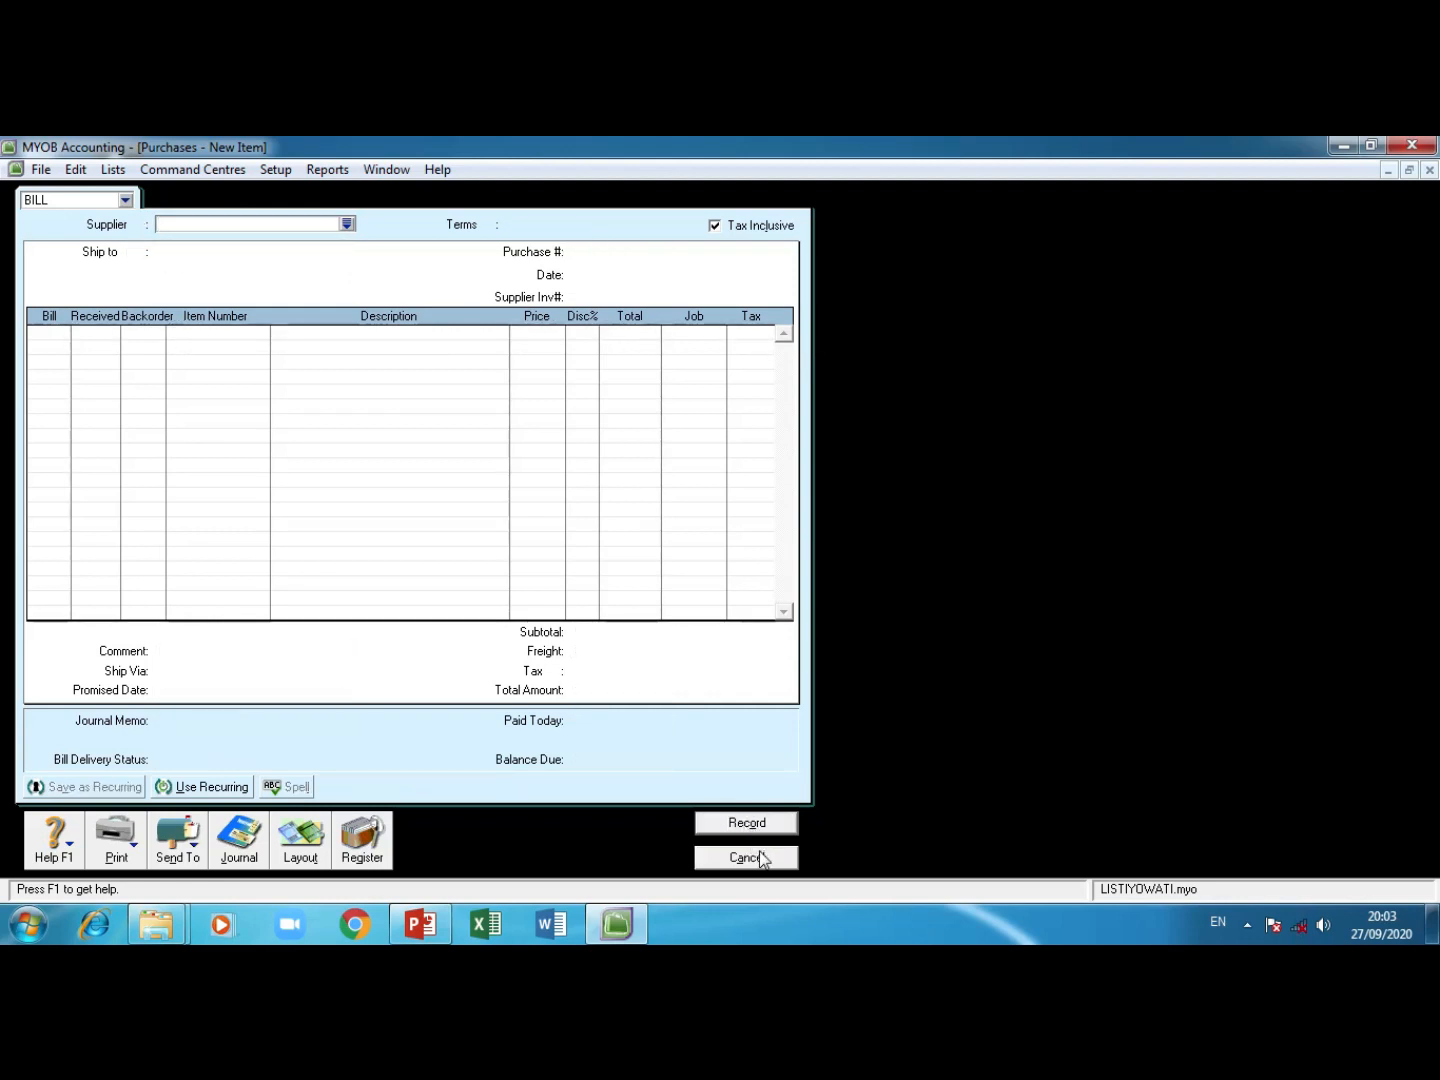
click(761, 859)
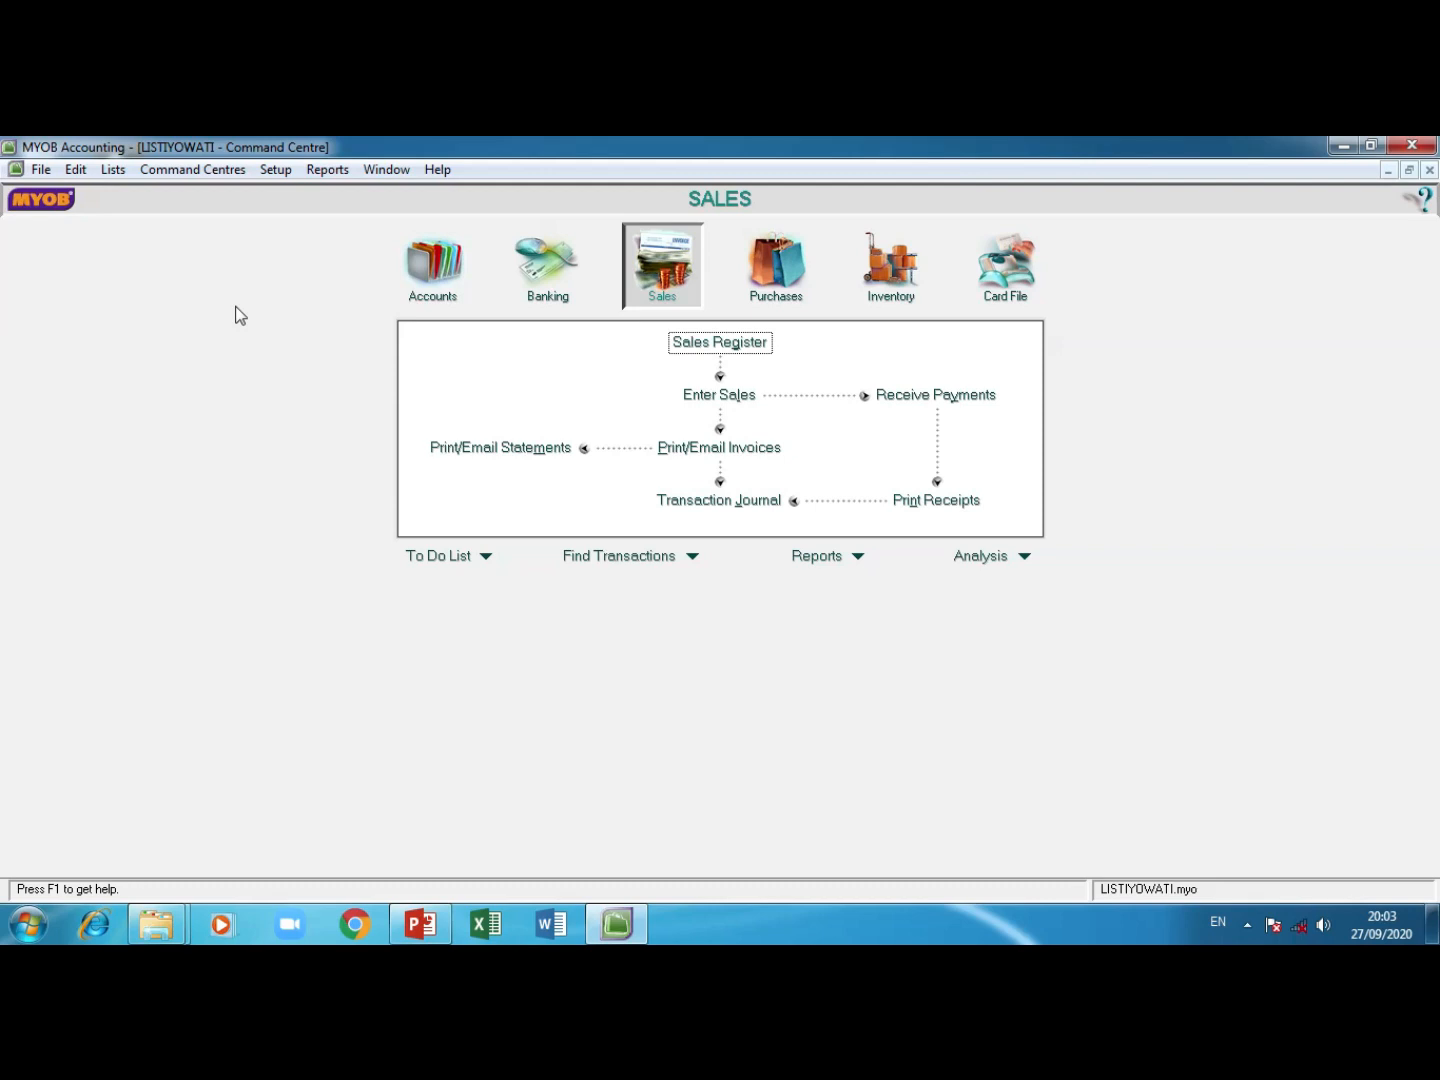
Step: View all suppliers' purchases in the Purchases Register, setting the start date to 01/01/2020
click(214, 172)
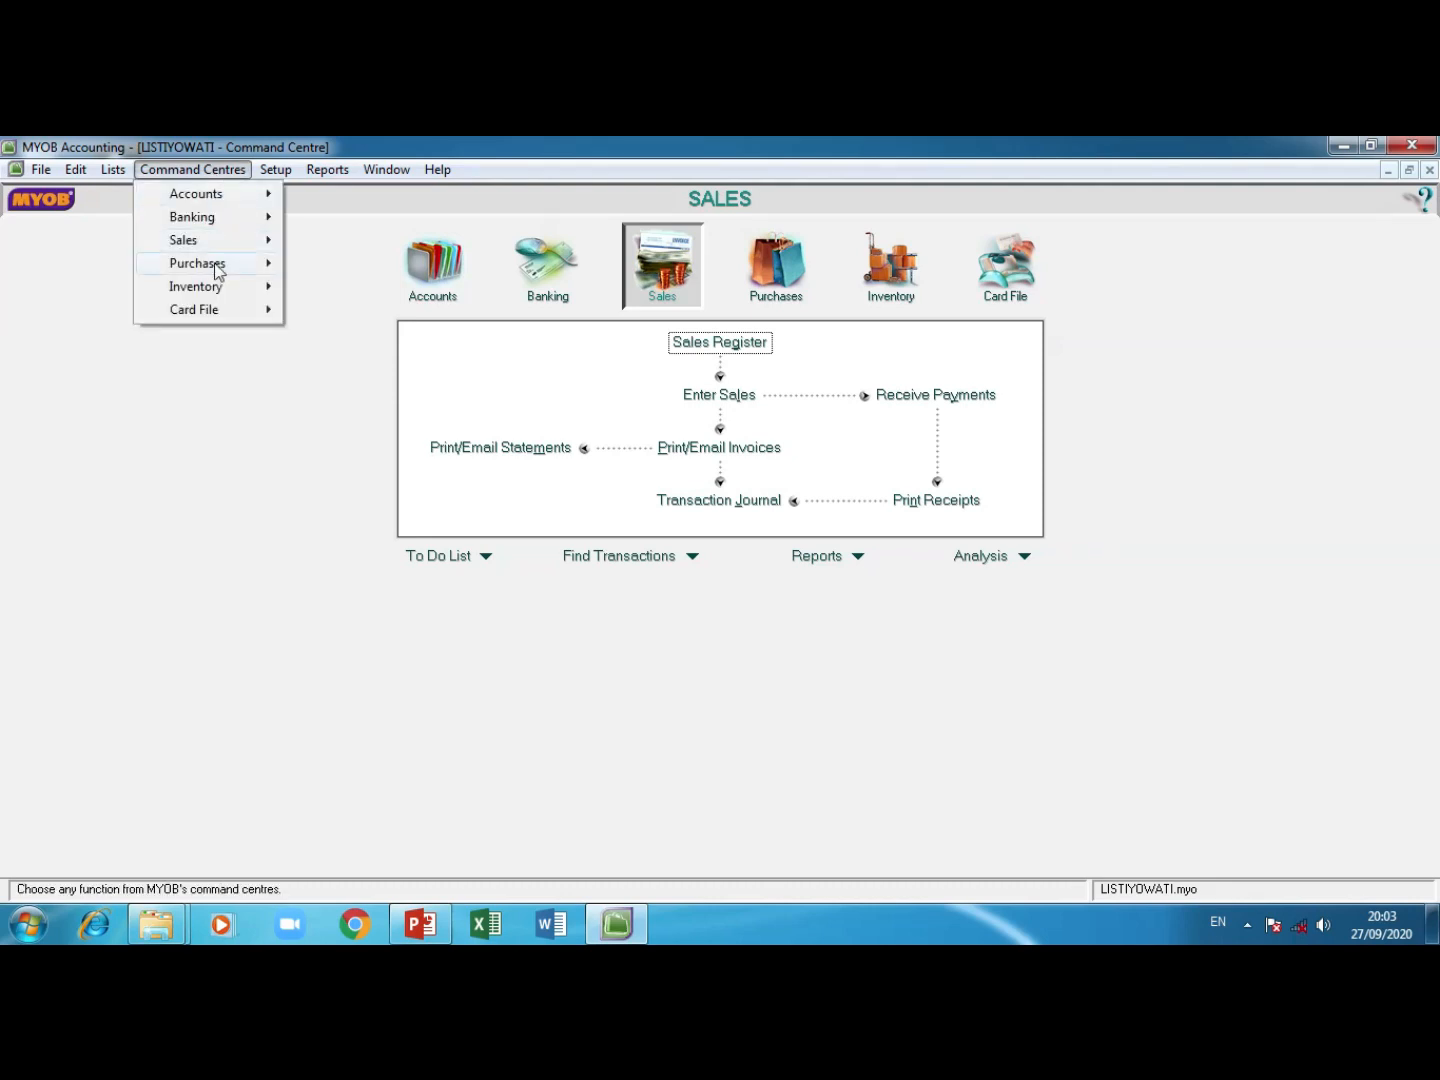
mouse_move(218, 270)
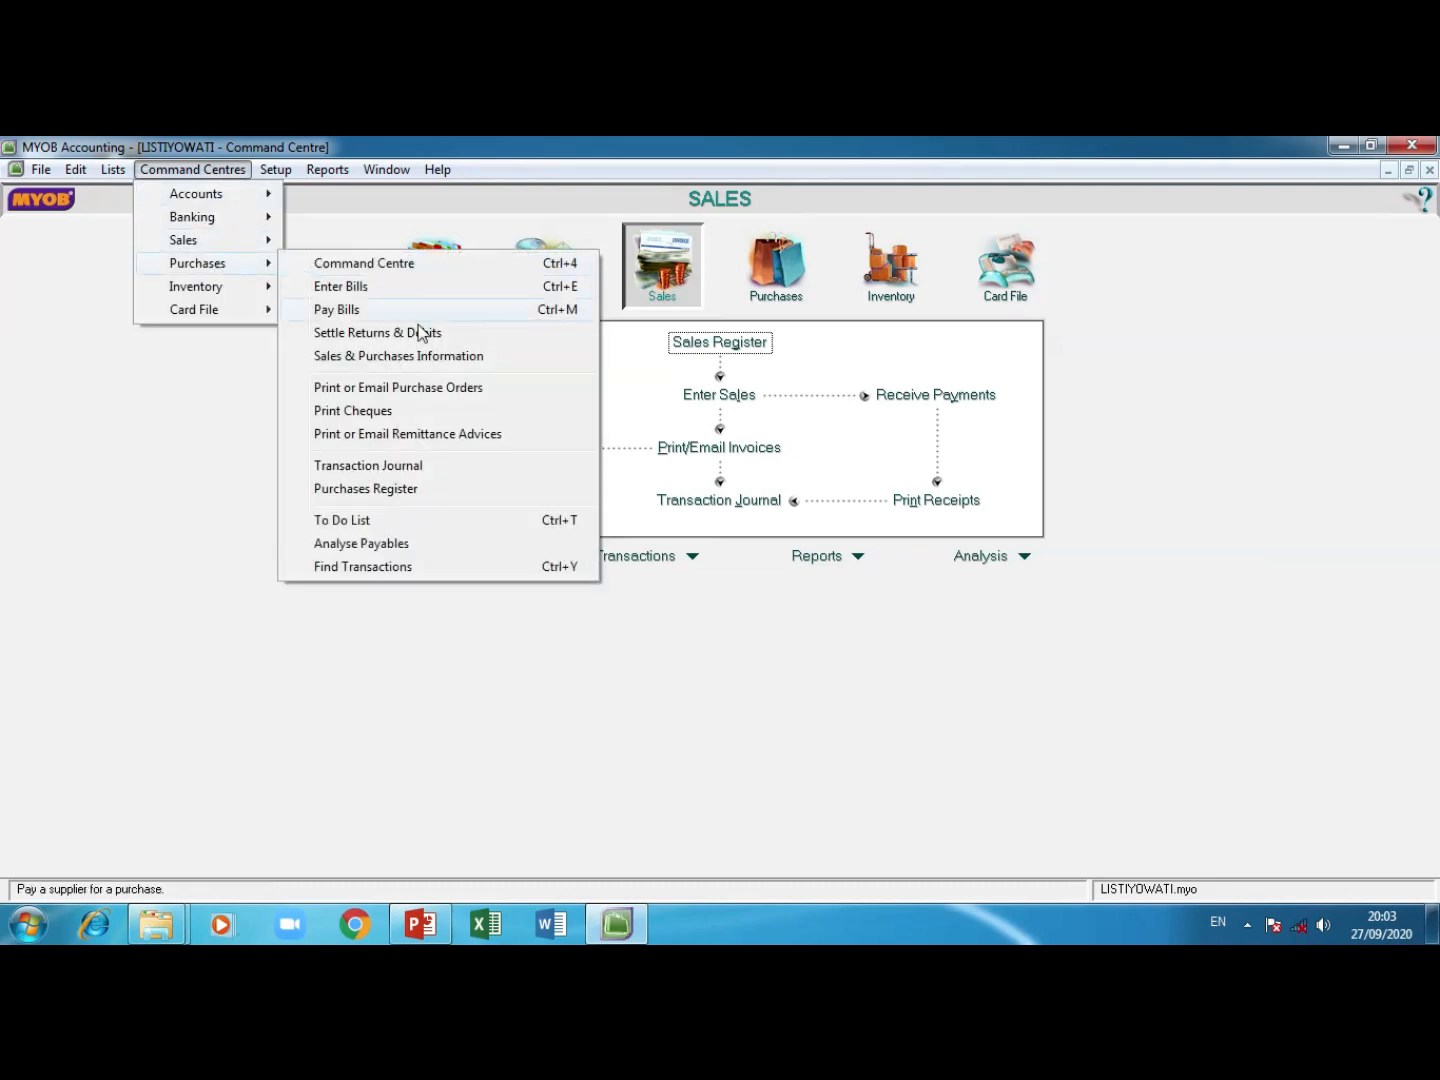
click(419, 490)
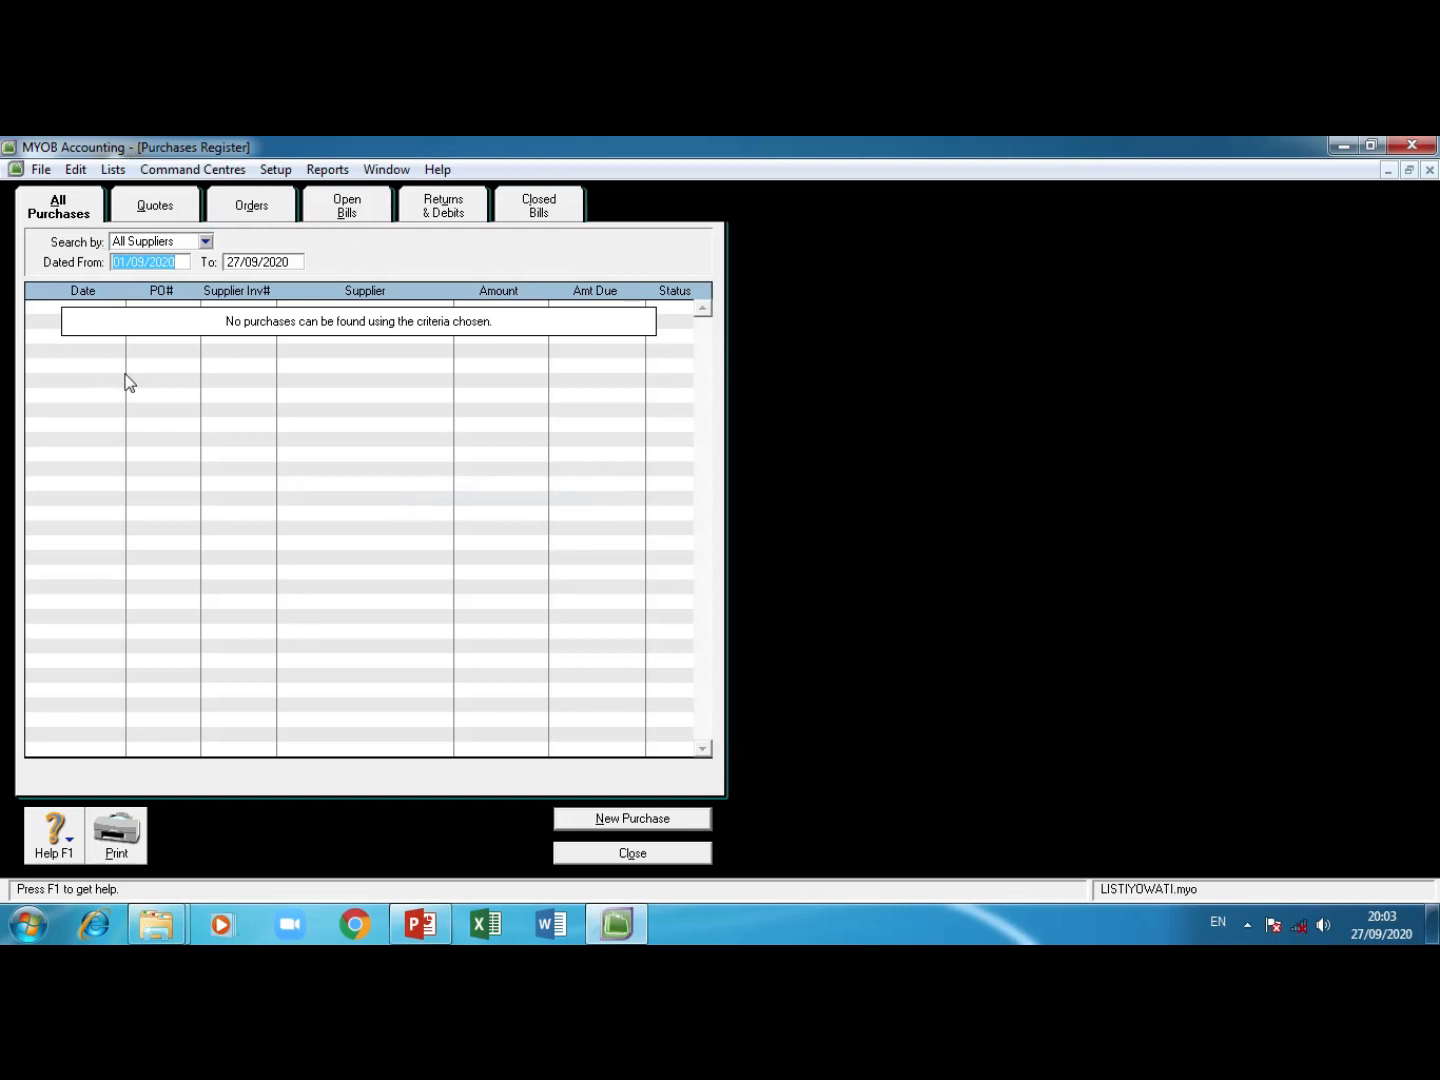
click(141, 266)
key(Delete)
text(1)
key(Tab)
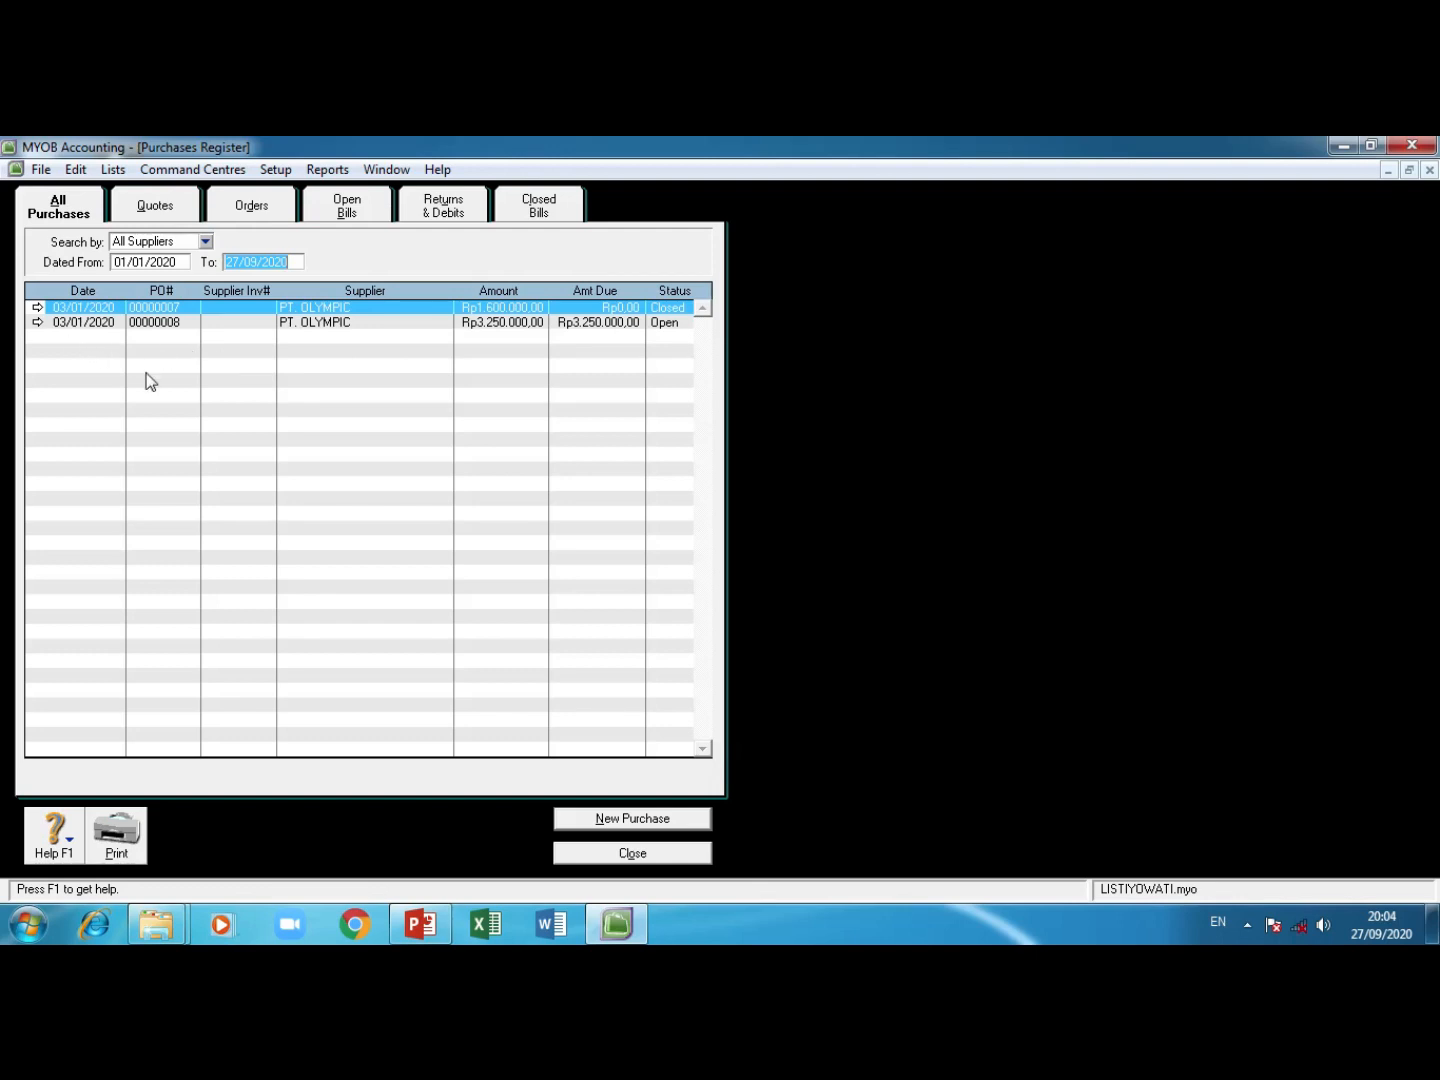
Step: Open the PT. OLYMPIC bill with Open status from the register, set its LEMARI quantity to 3, and save the change
click(38, 322)
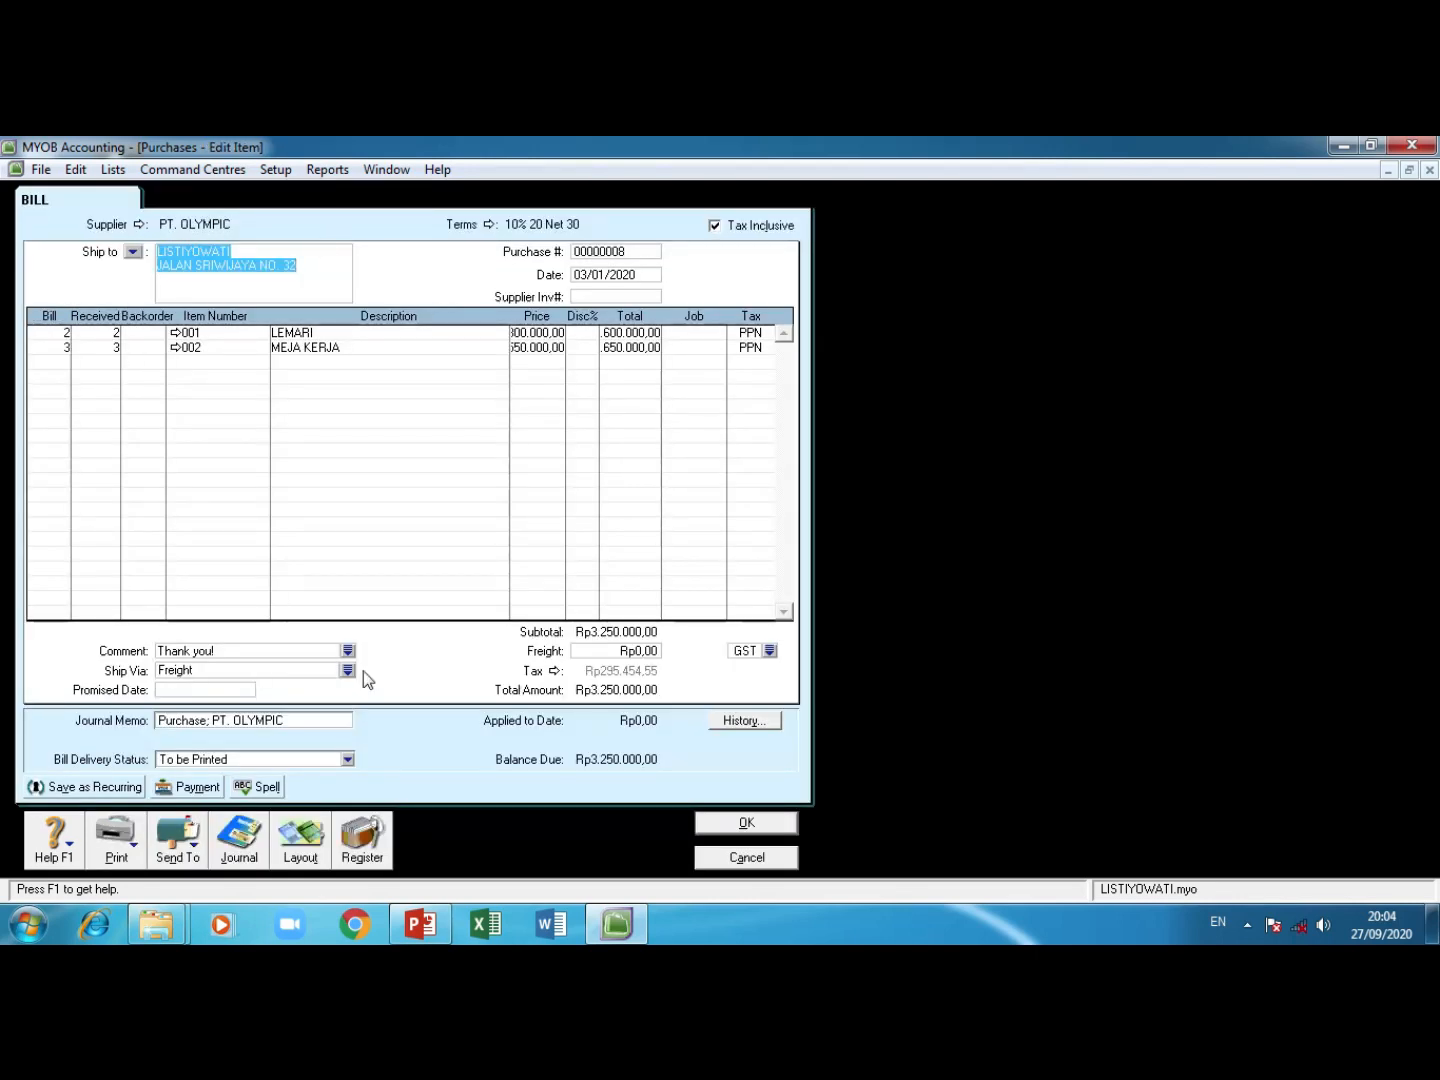
click(740, 824)
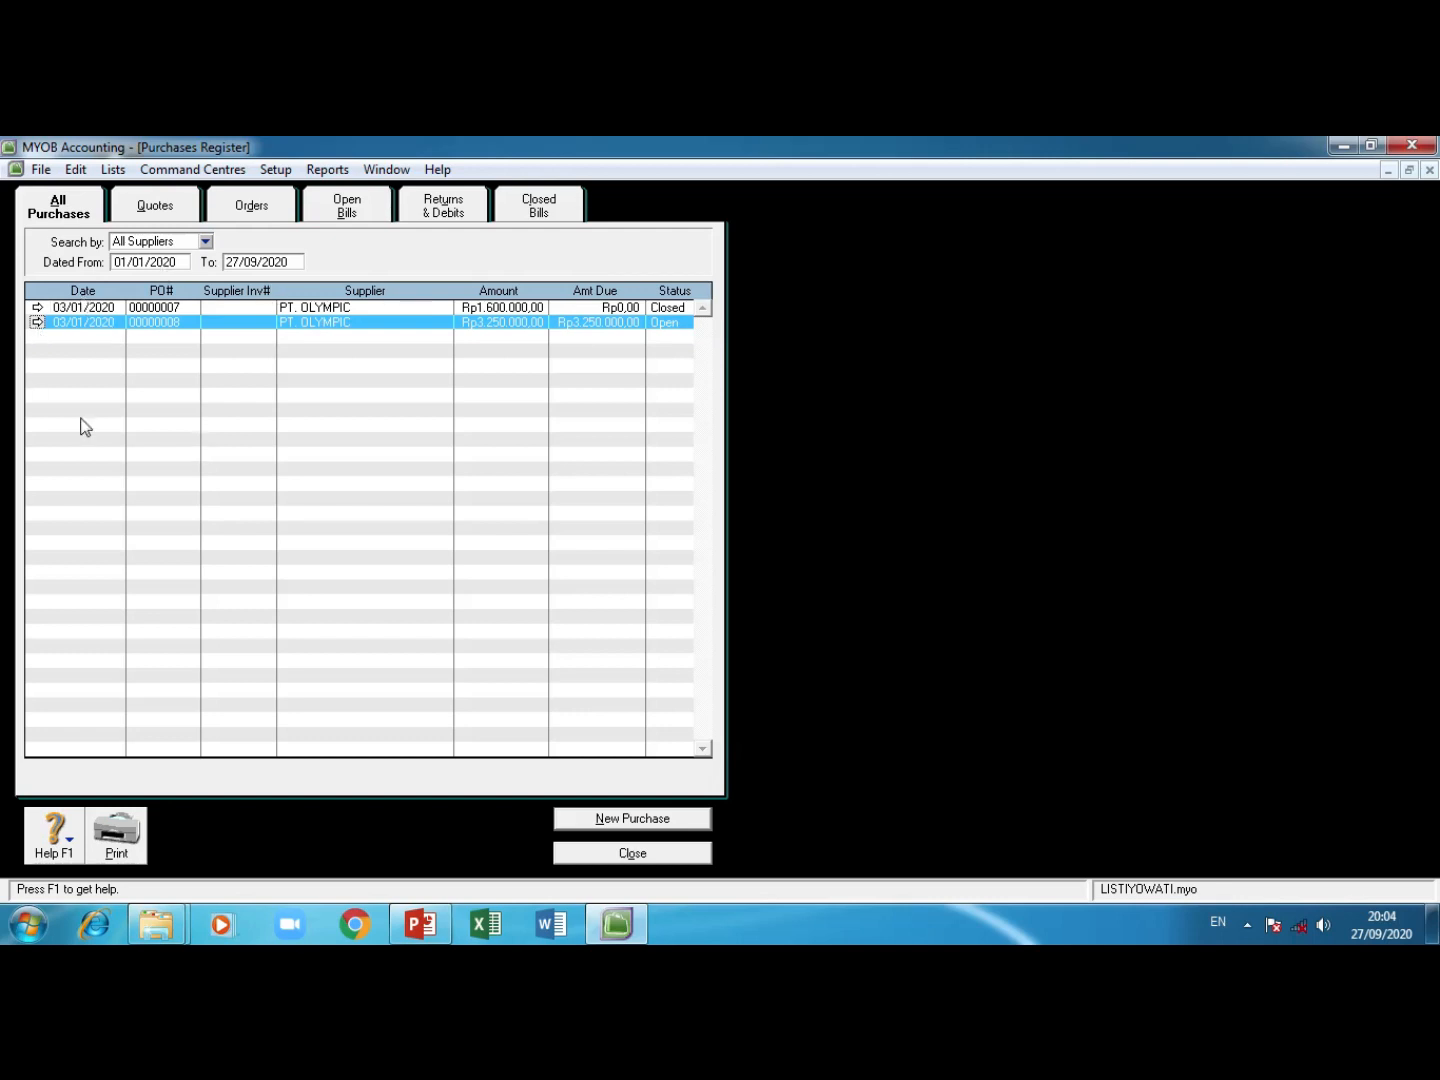
click(37, 322)
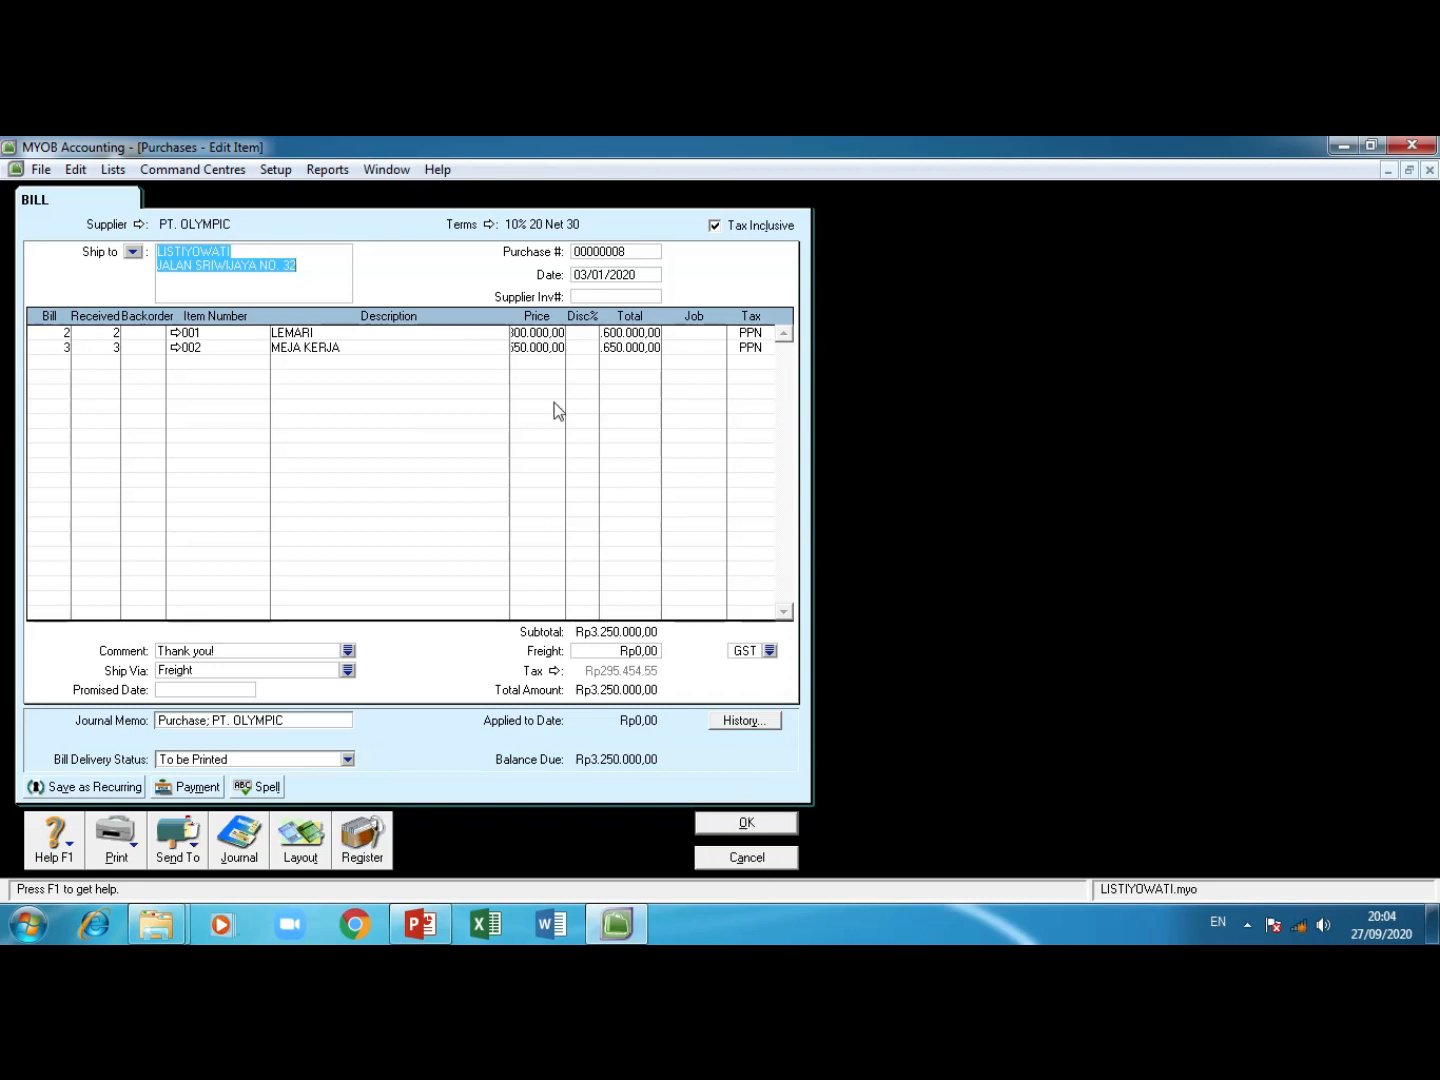
click(580, 295)
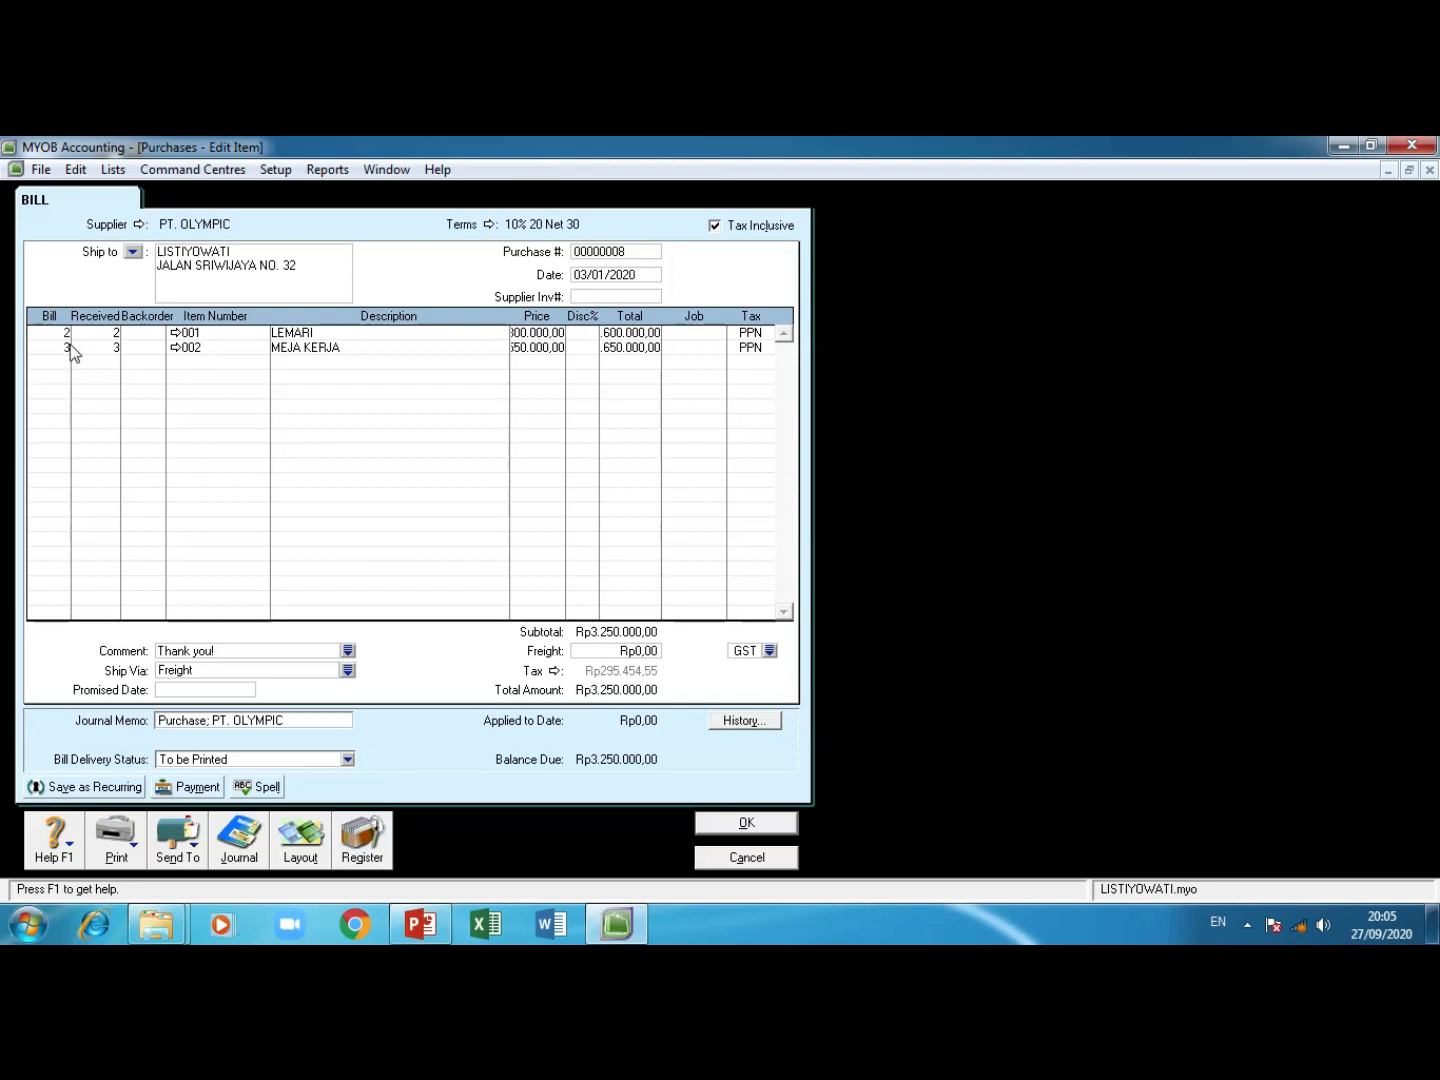
key(Tab)
text(3)
key(Tab)
key(Tab)
key(Tab)
key(Tab)
click(735, 858)
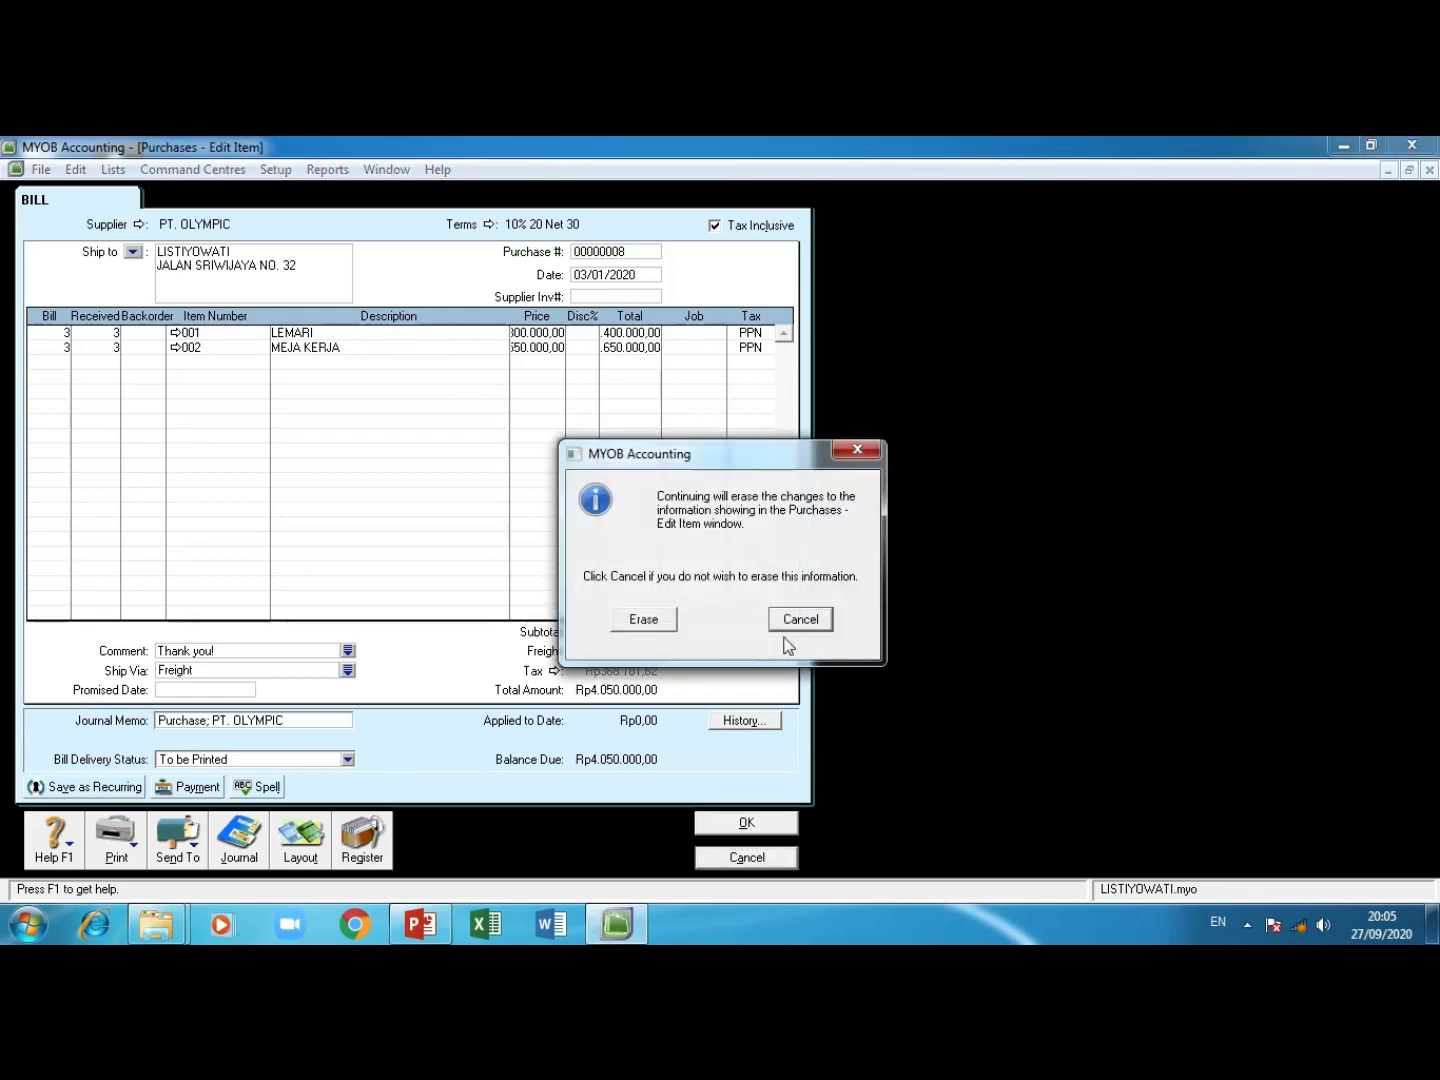
click(785, 619)
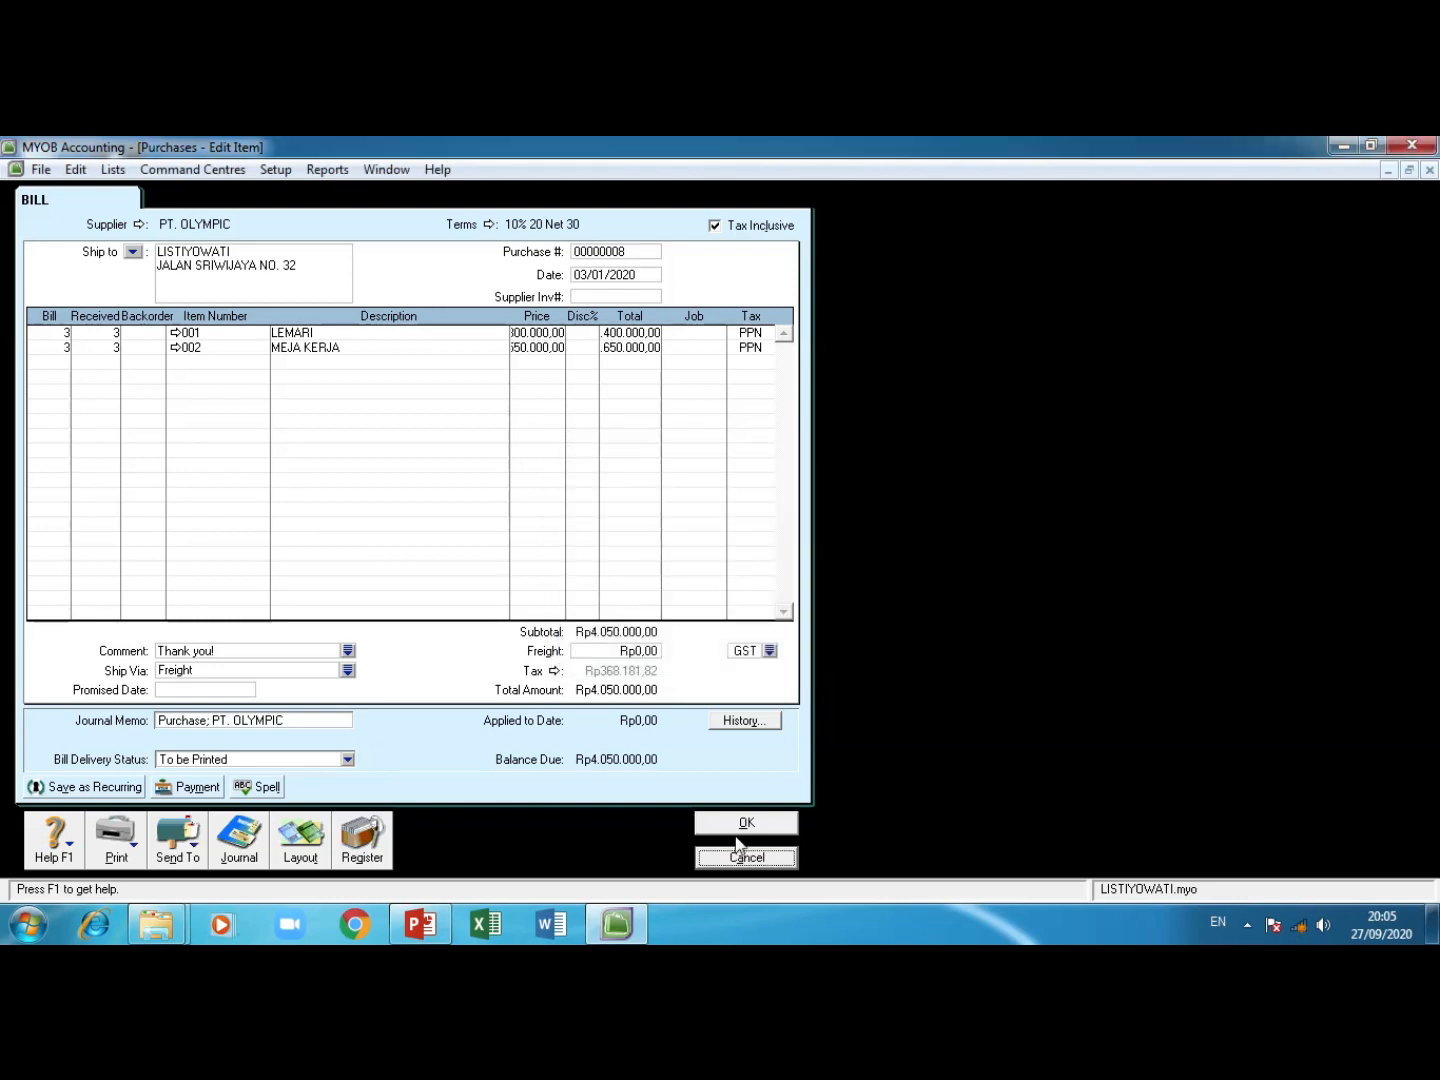
click(741, 824)
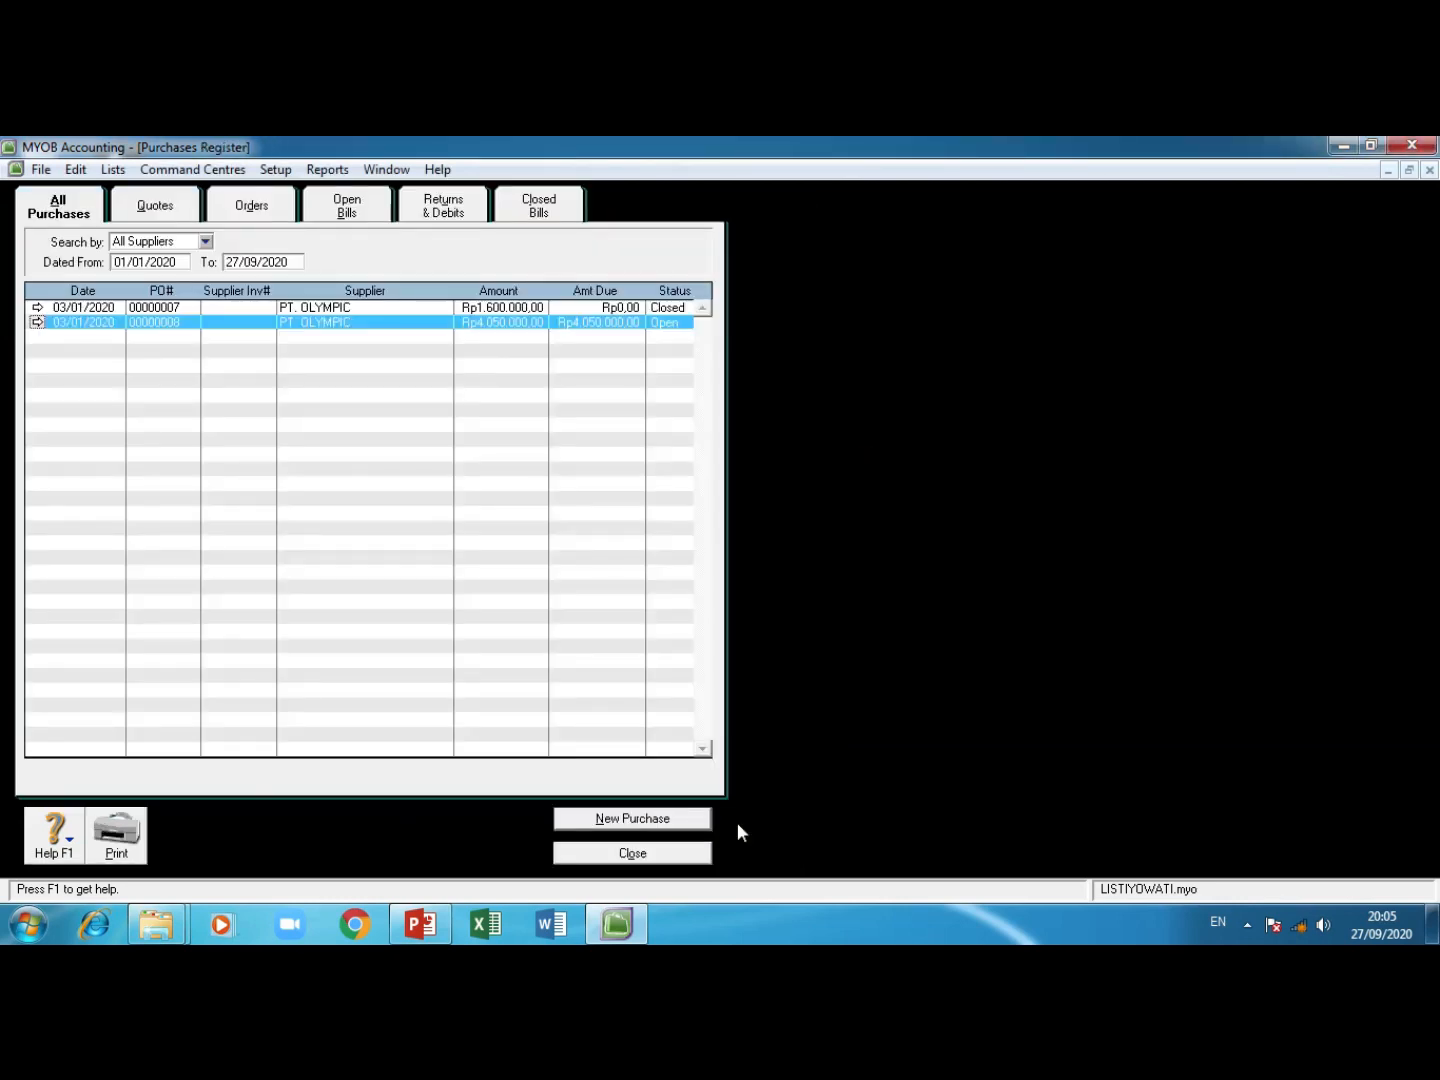
Step: Delete the PT. OLYMPIC purchase with Open status and close the Purchases Register
click(37, 322)
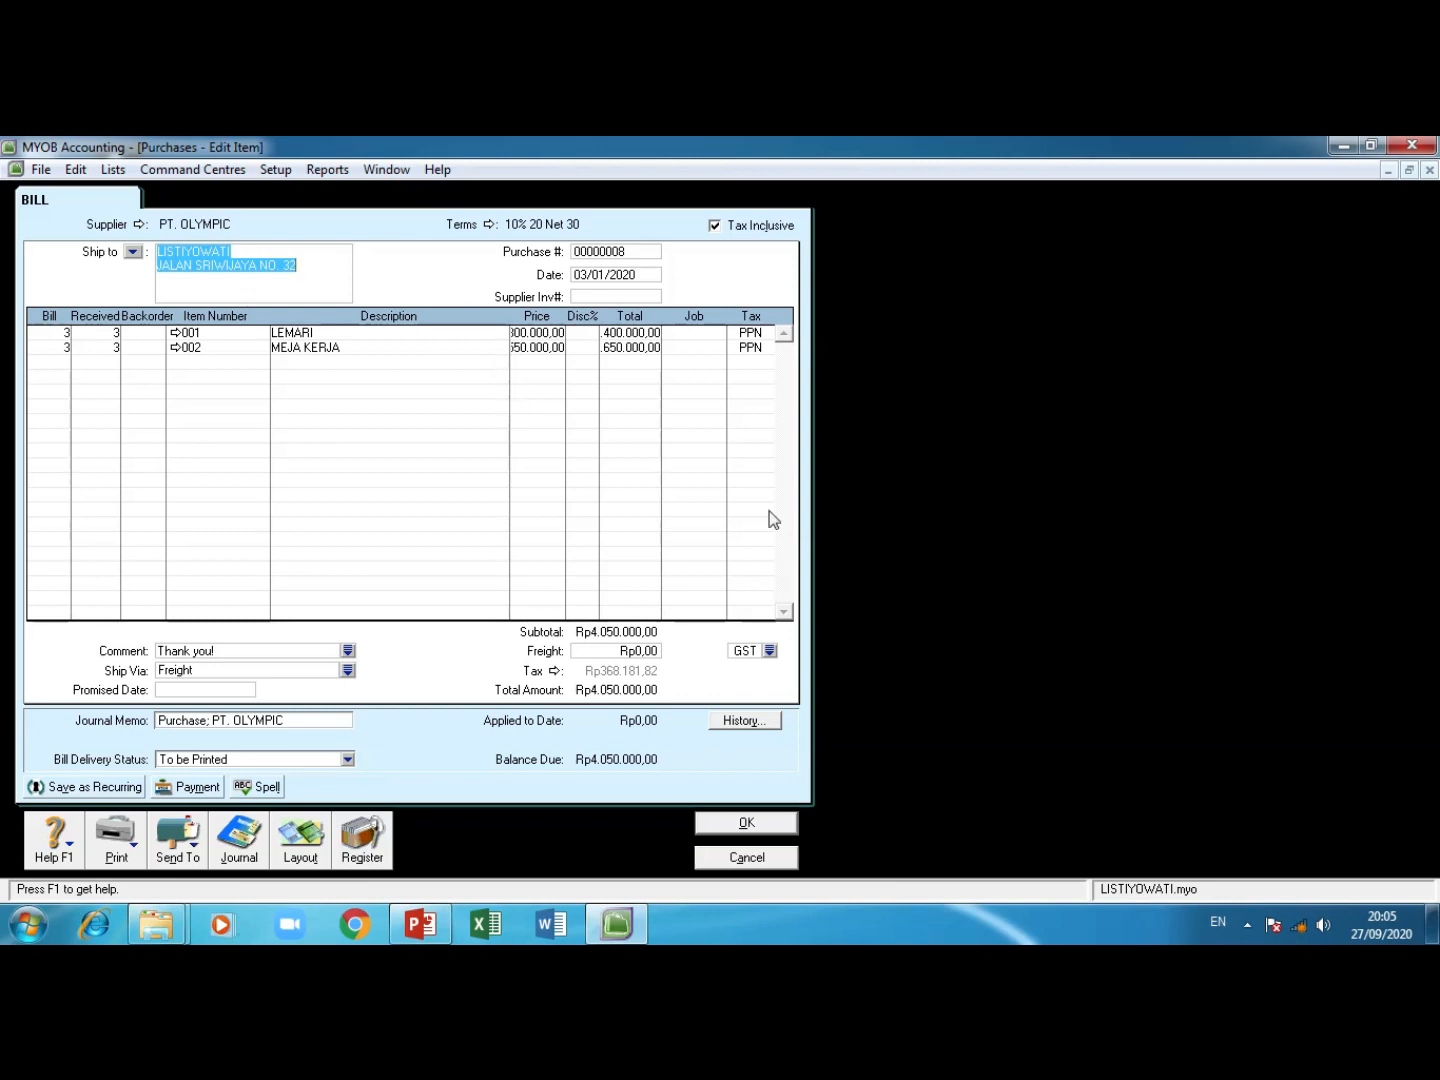
click(72, 171)
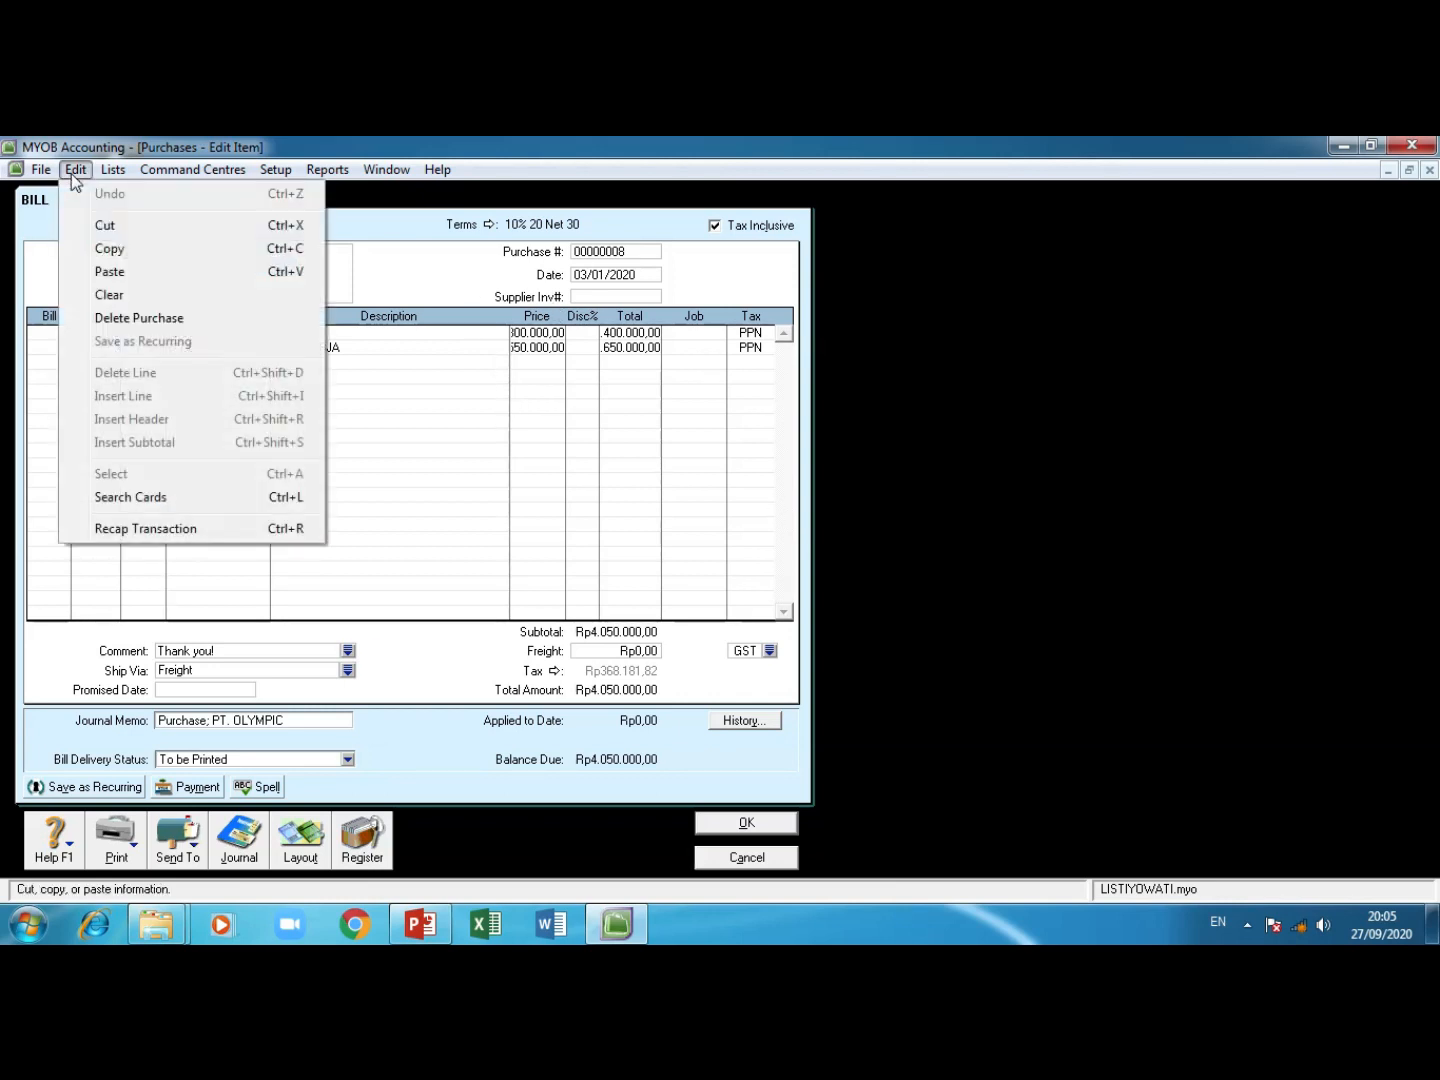
click(151, 318)
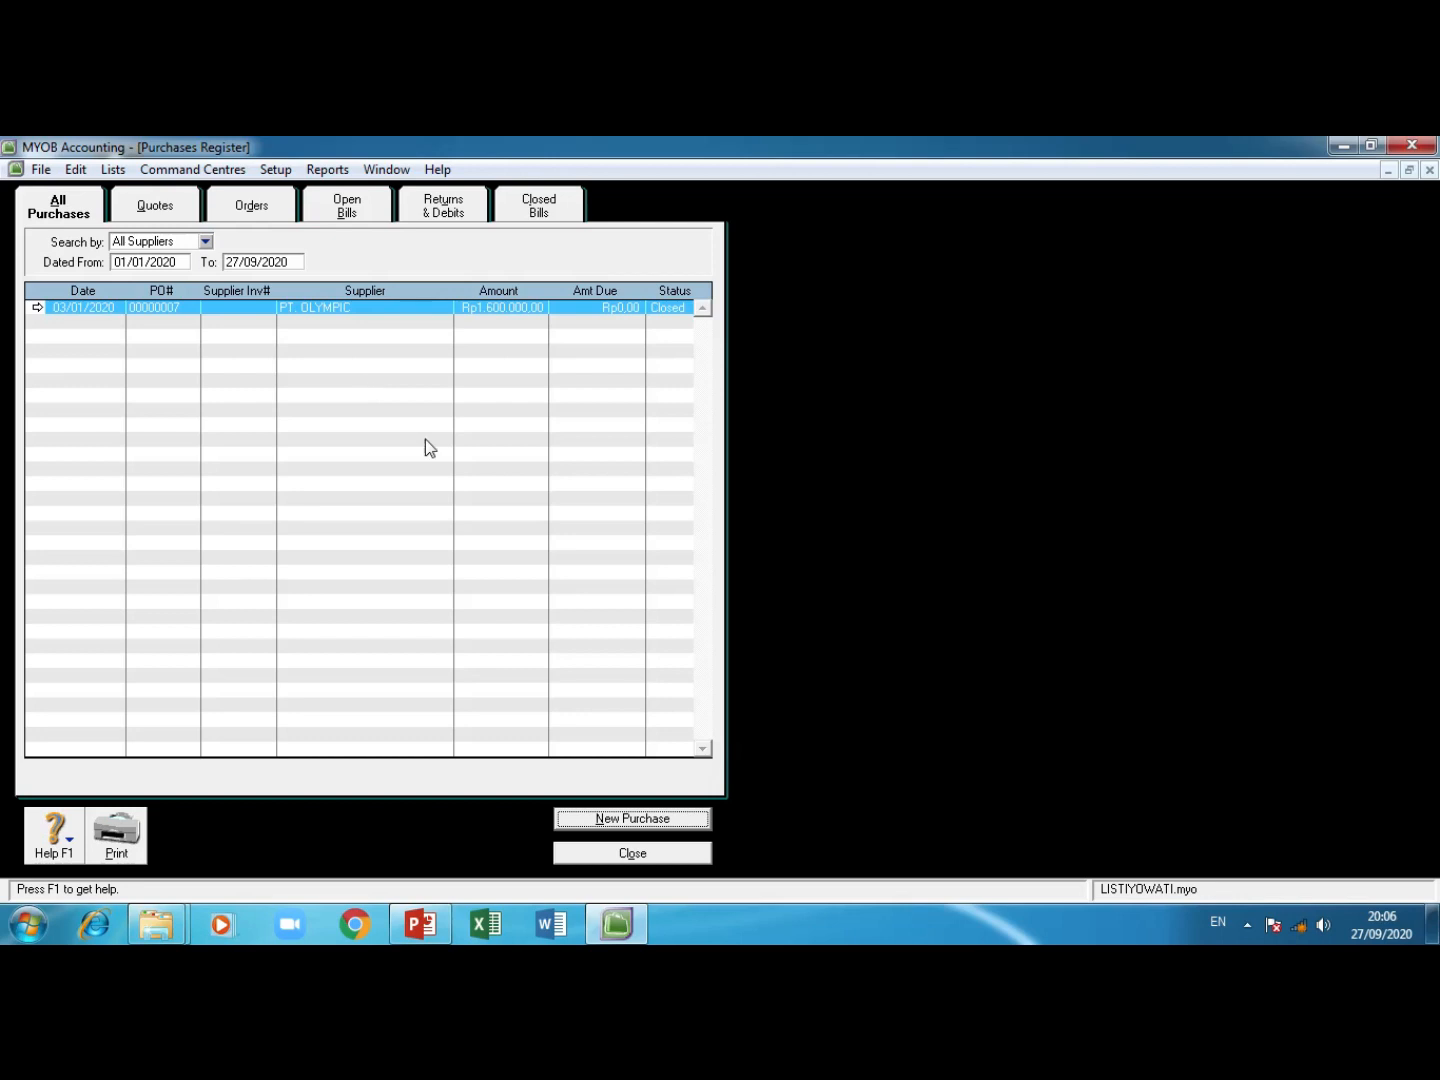
click(607, 853)
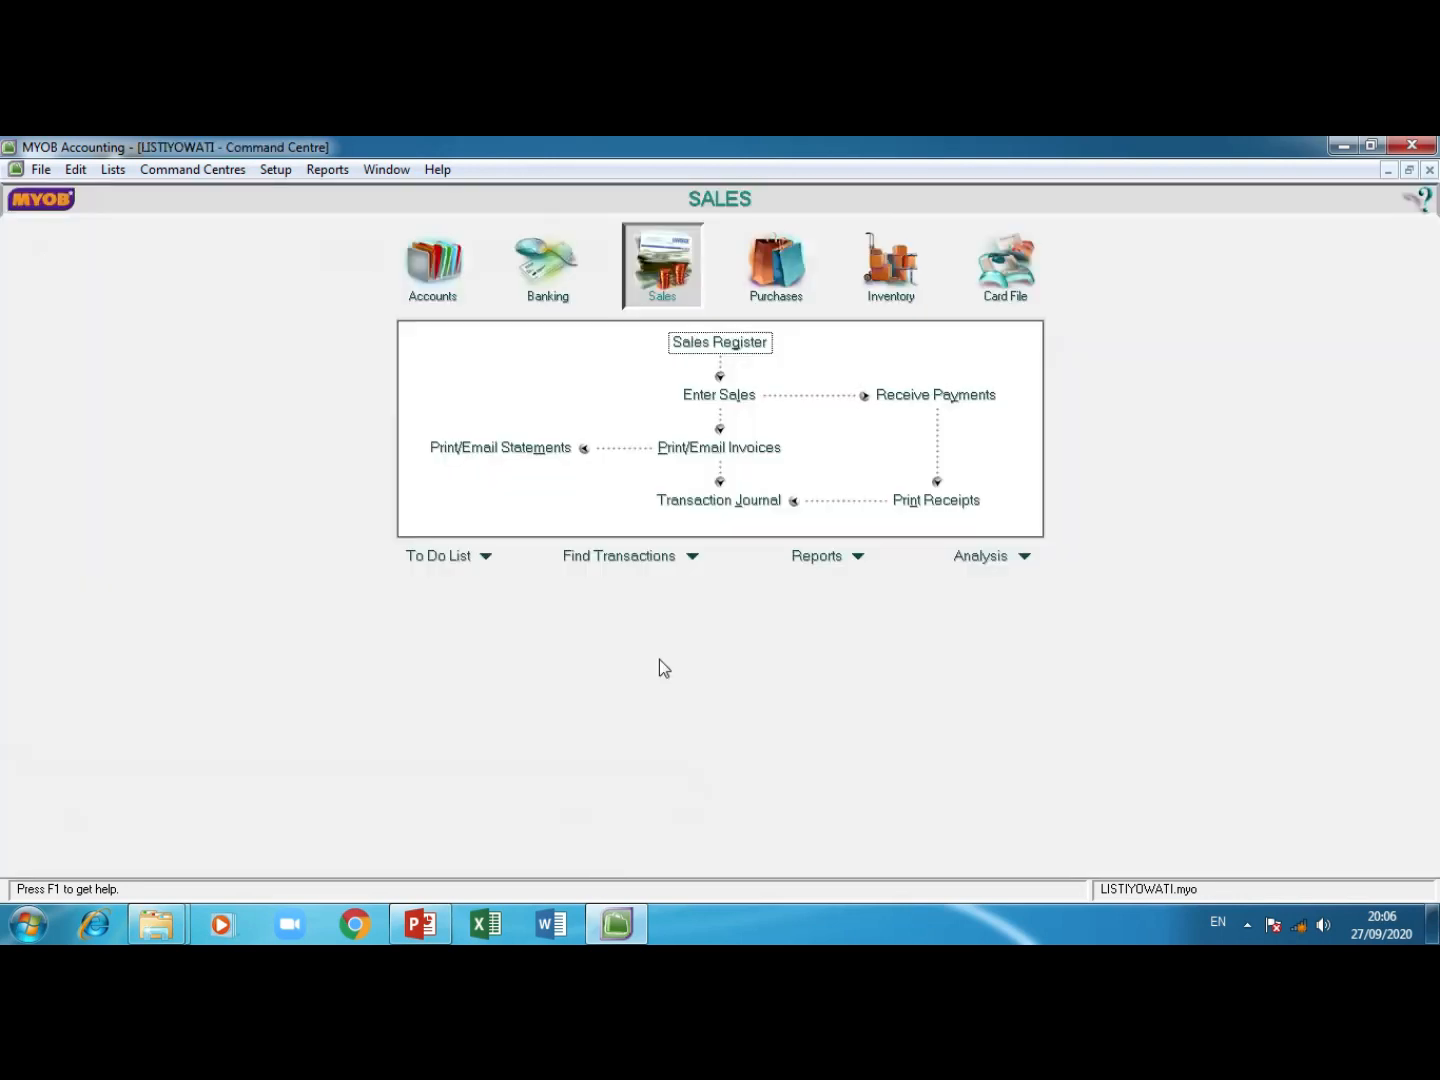
Step: Start a new purchase entry from the Purchases command centre, using the Item layout
click(208, 170)
mouse_move(238, 286)
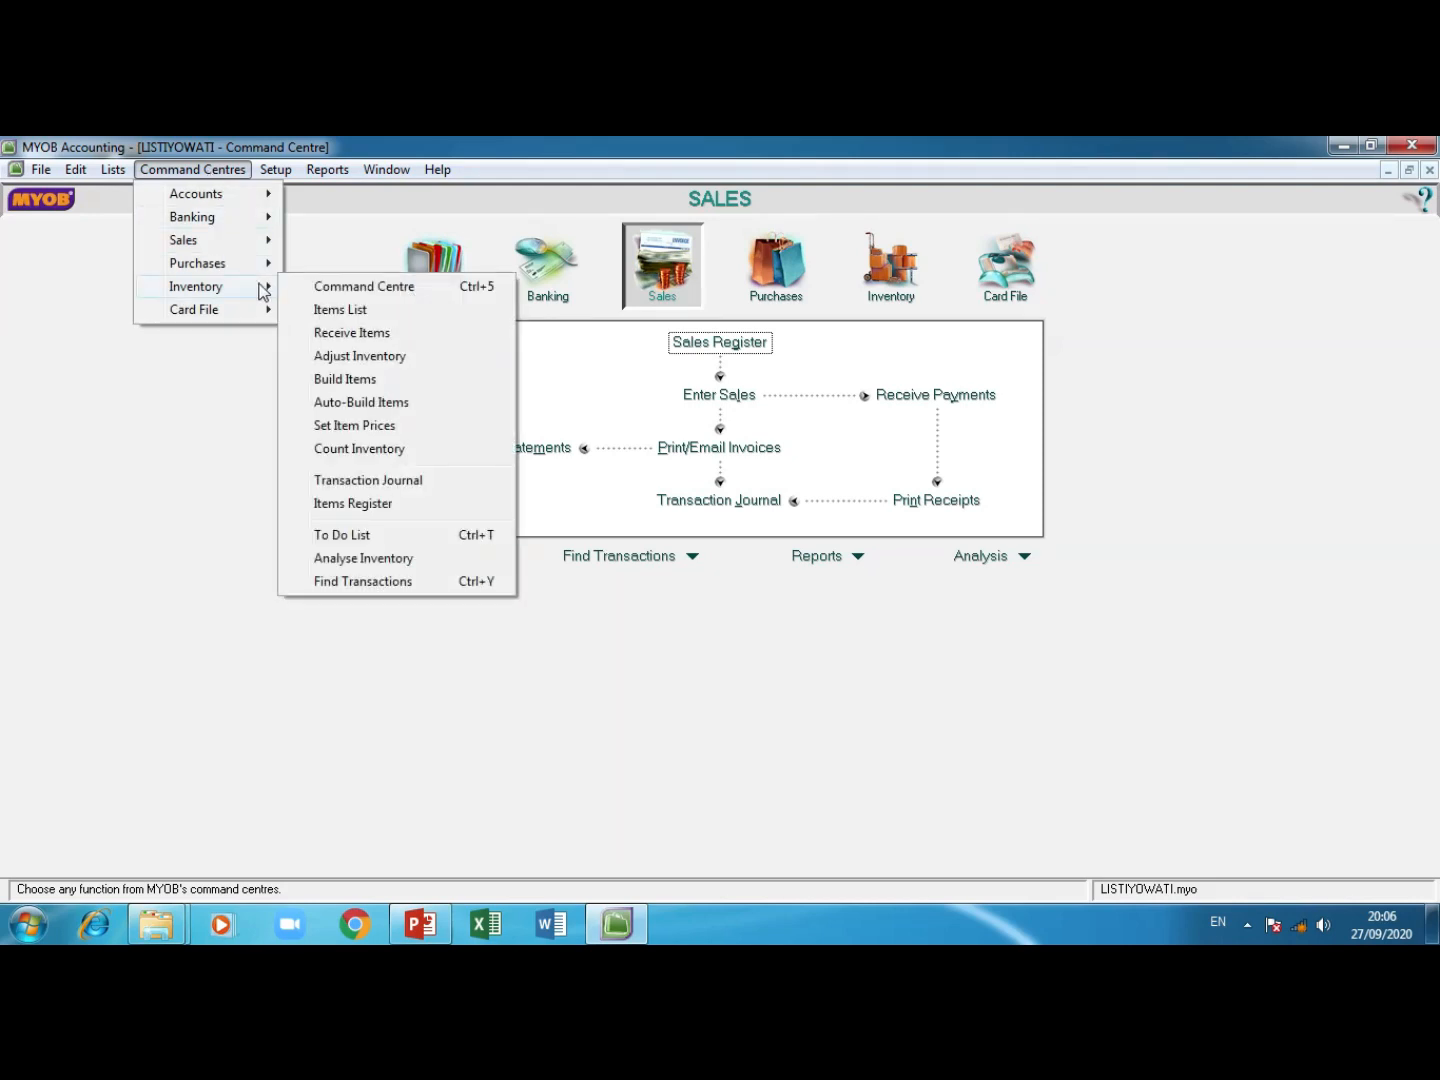
mouse_move(186, 267)
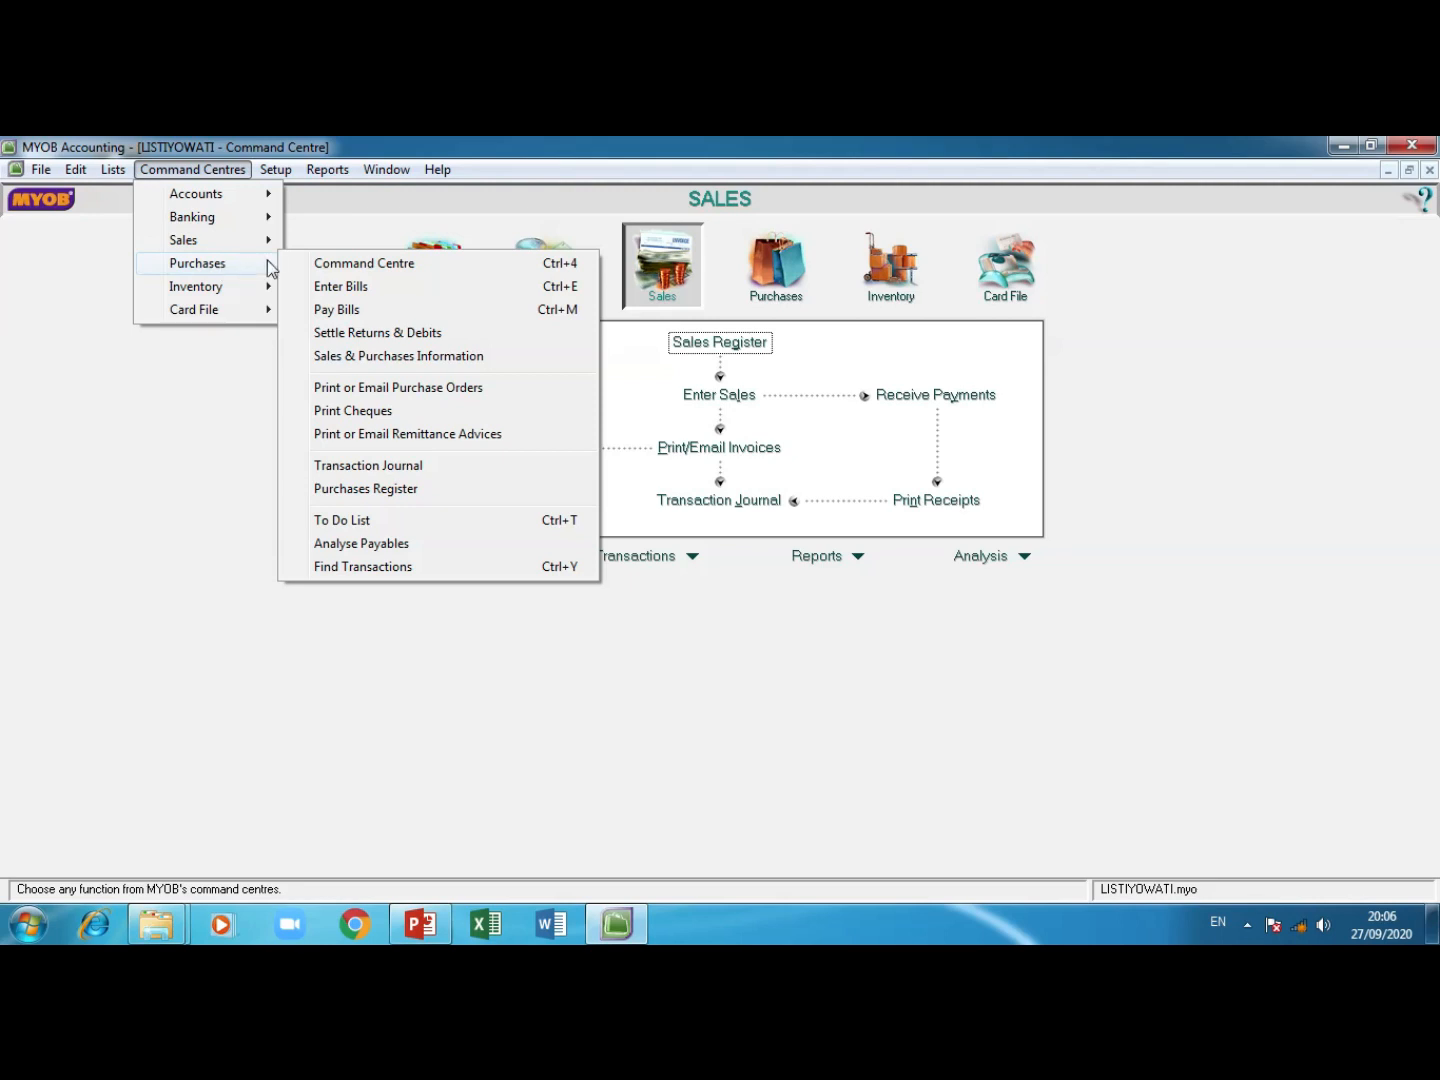
click(376, 290)
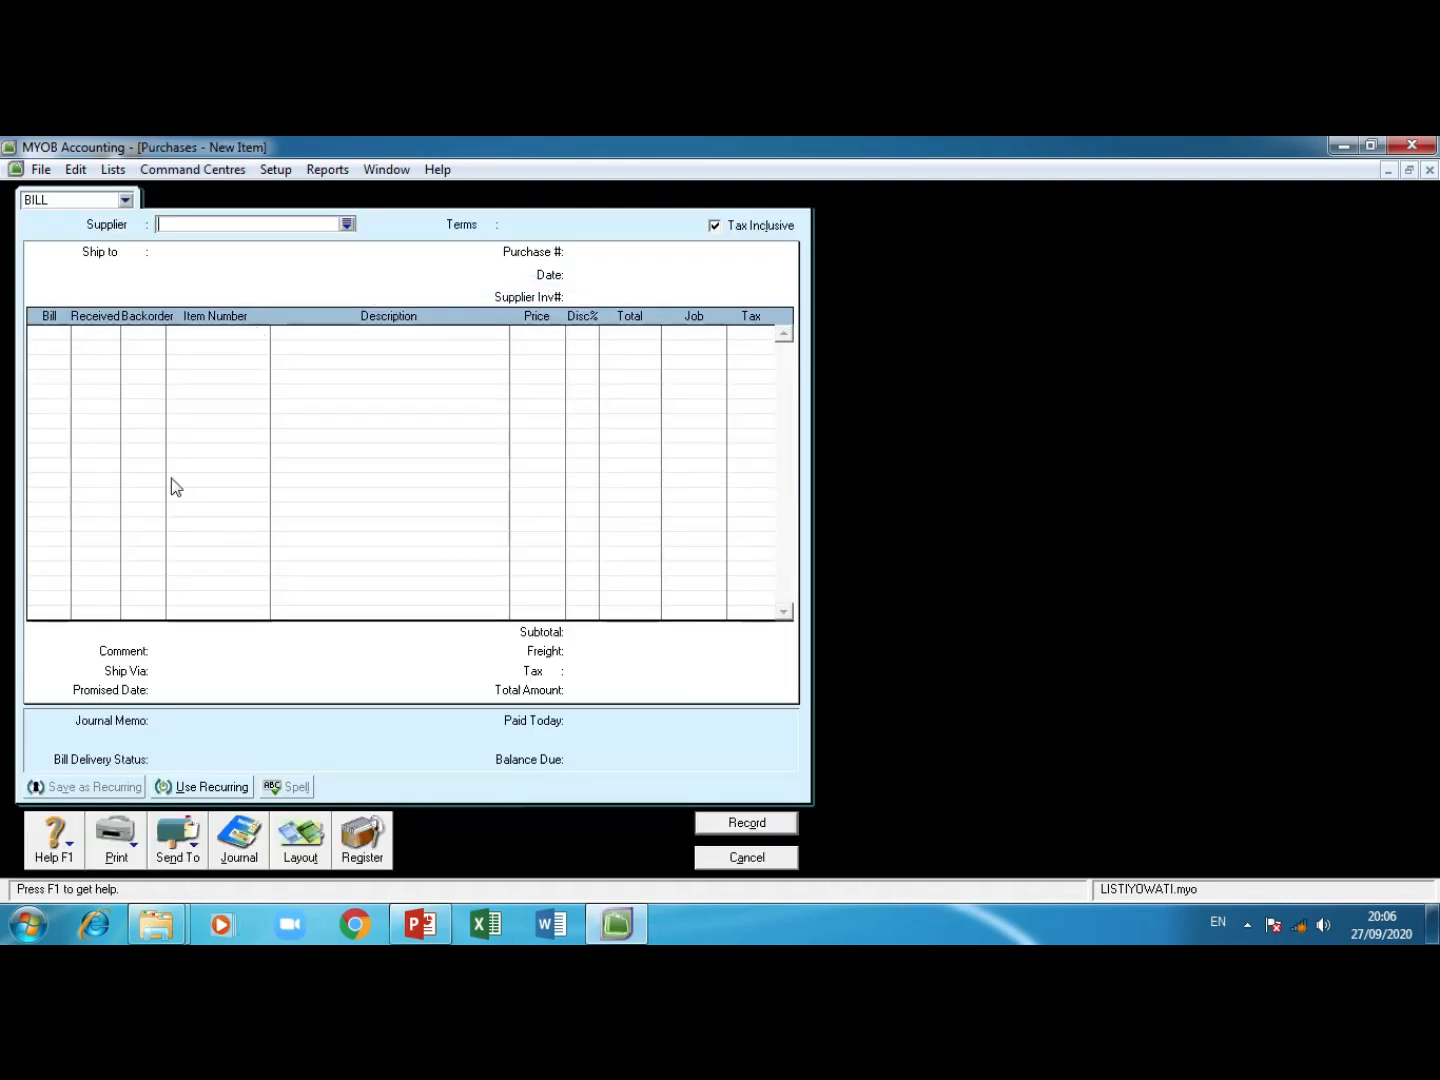
click(304, 855)
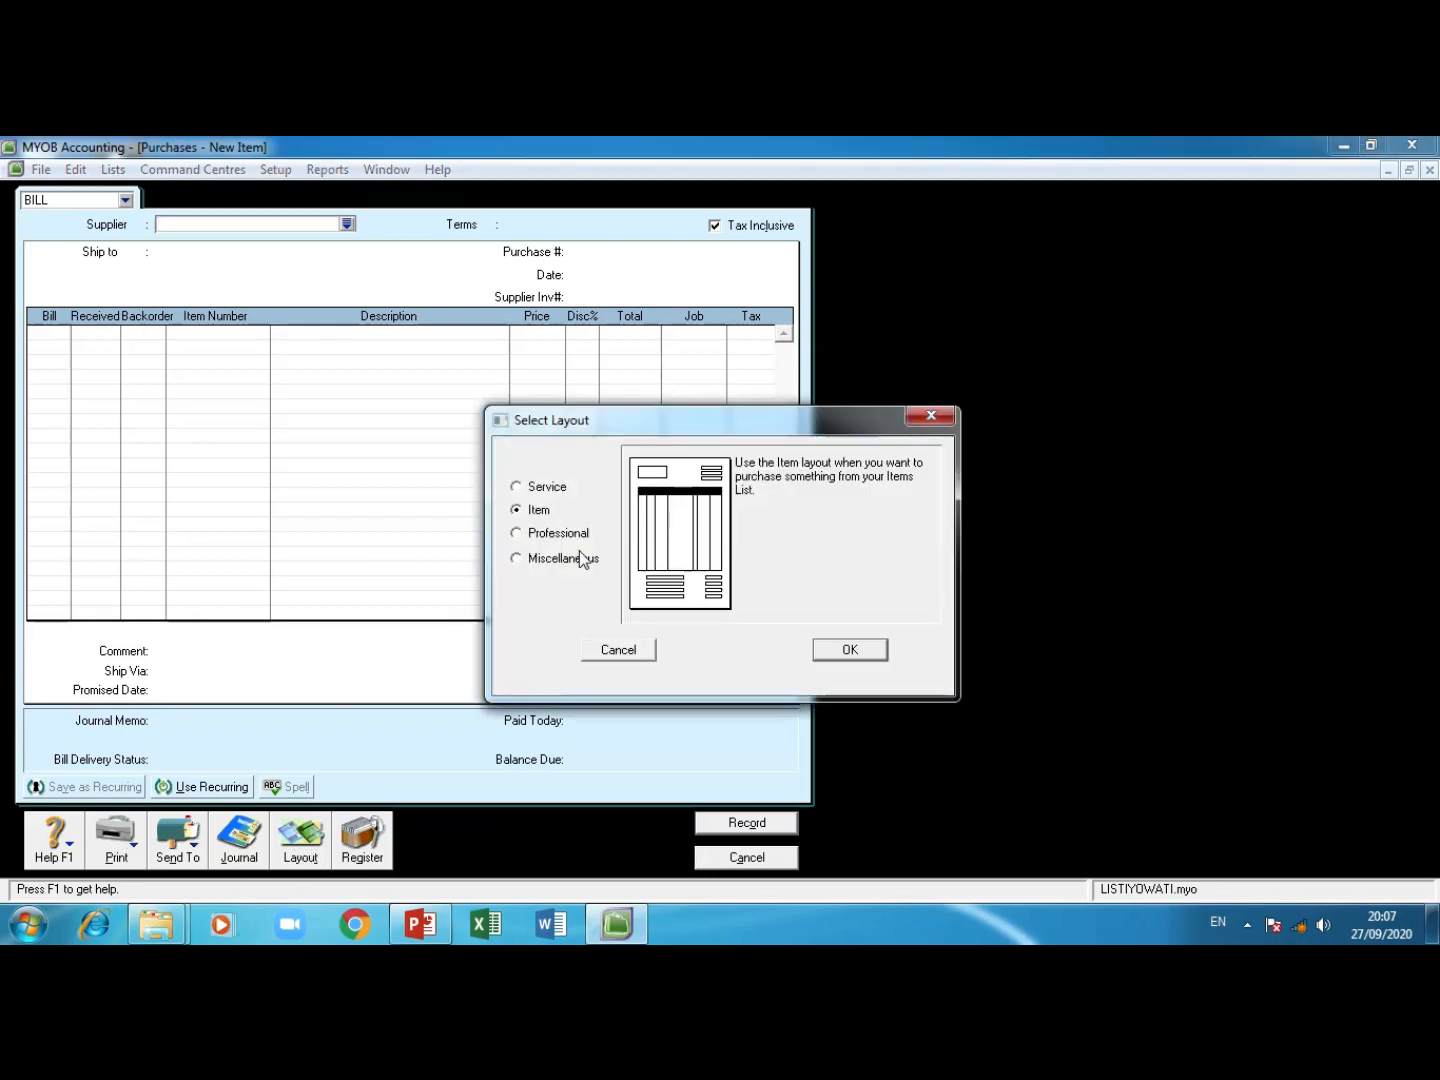
click(829, 657)
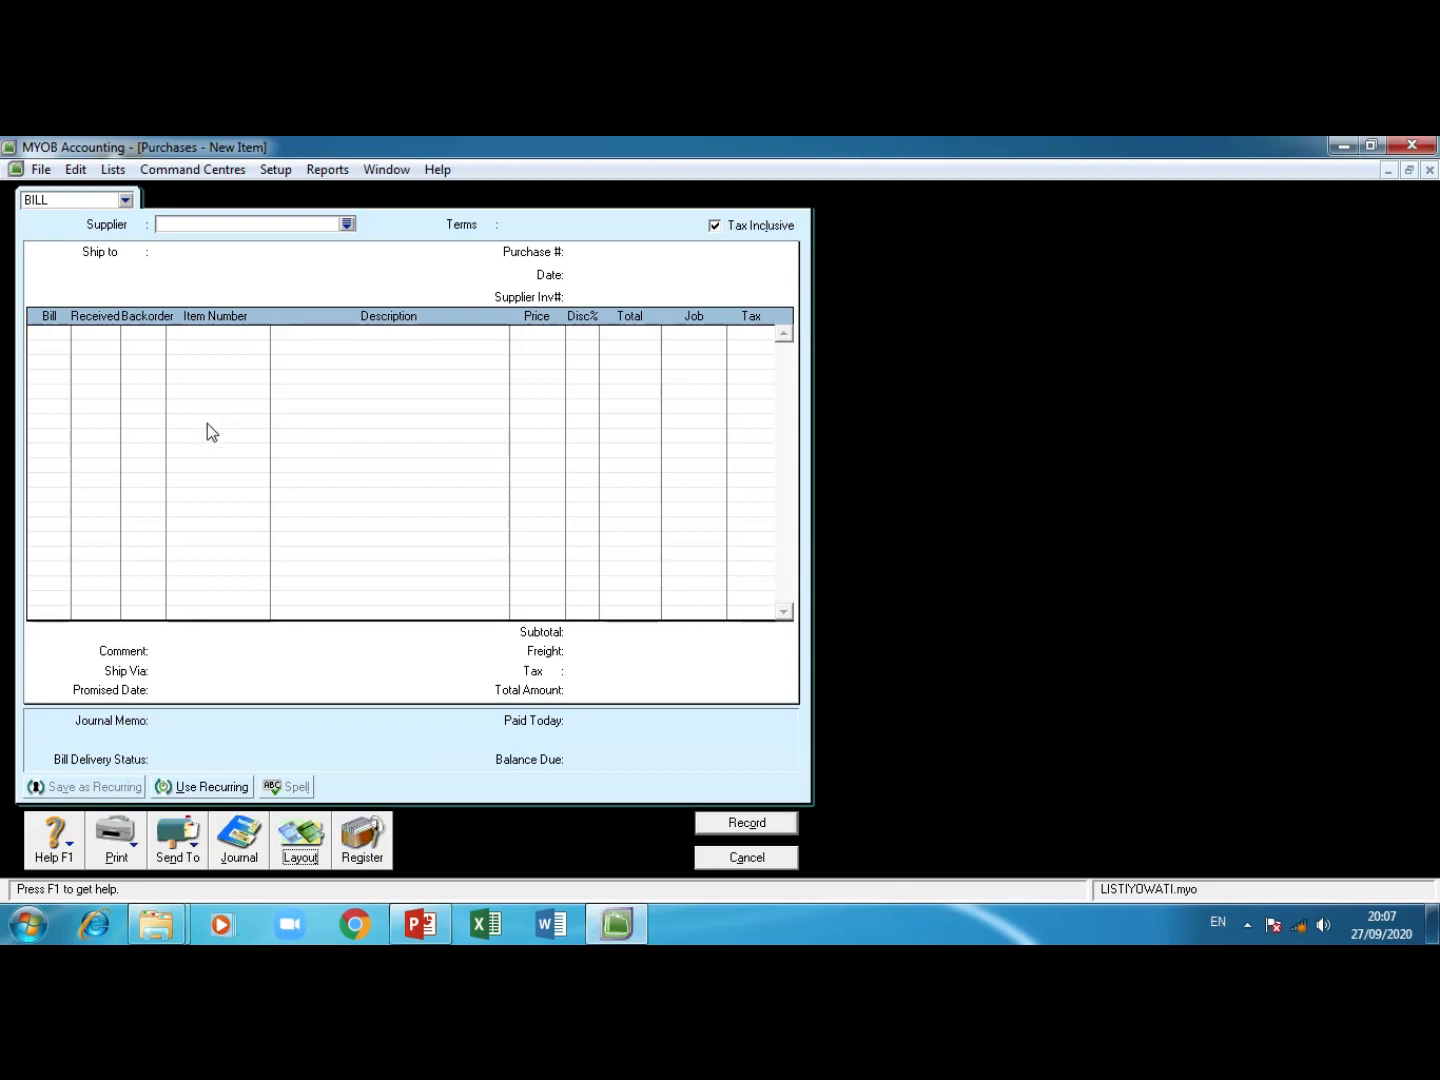
Step: Change the new purchase type to QUOTE and choose PT. OLYMPIC as the supplier
click(126, 202)
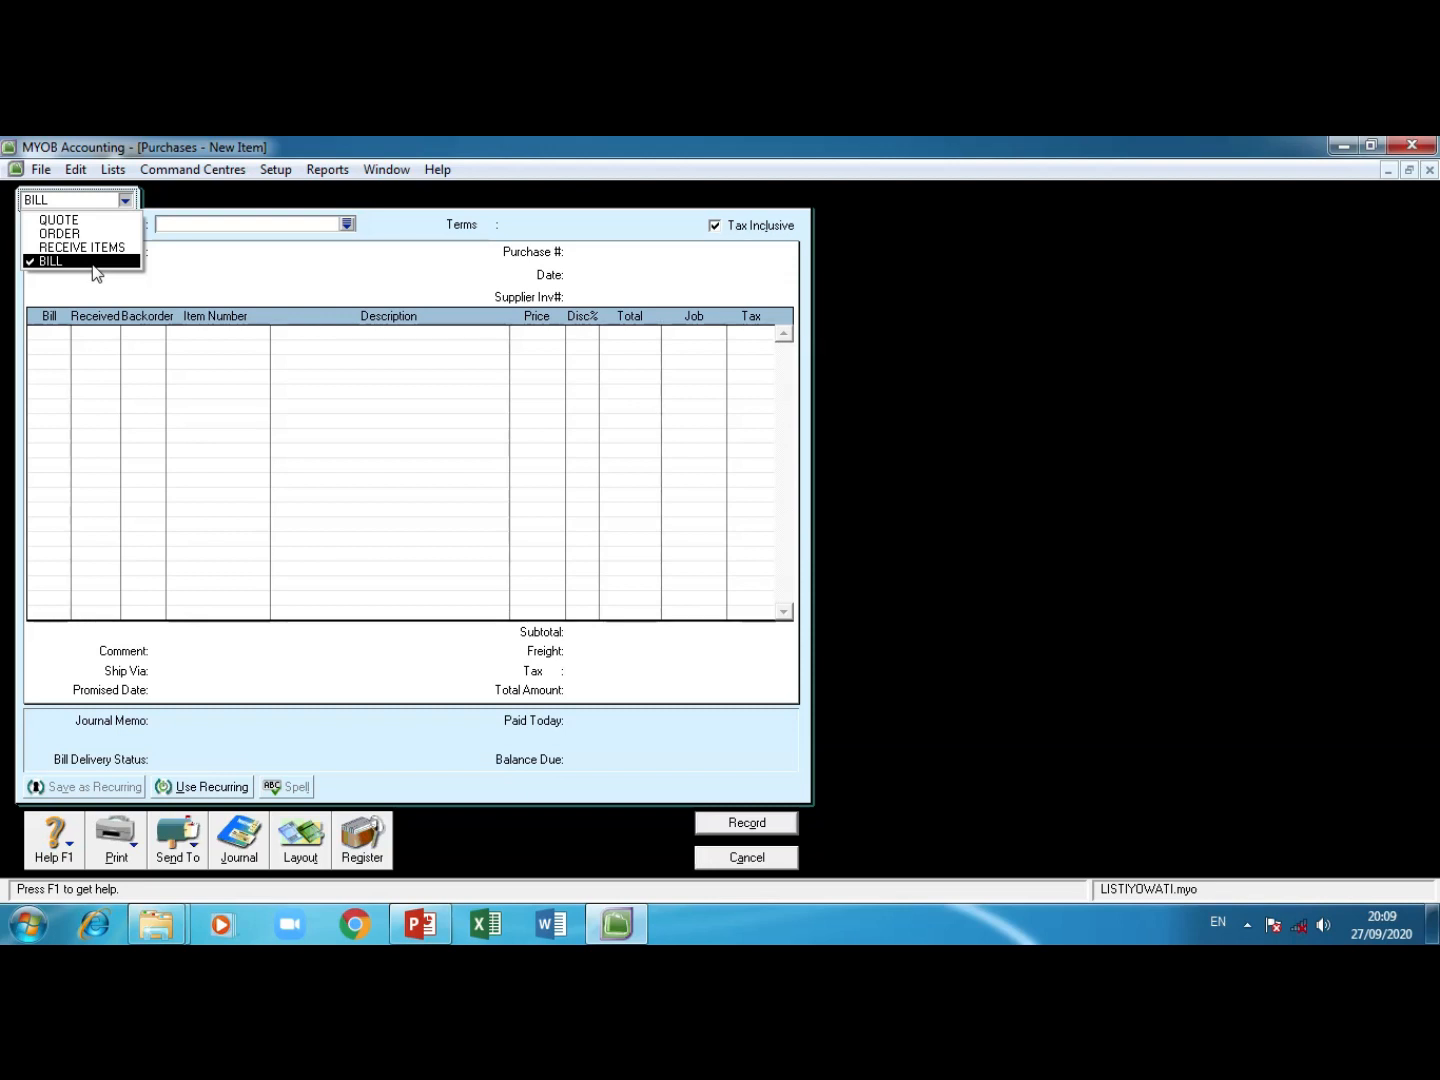
click(92, 220)
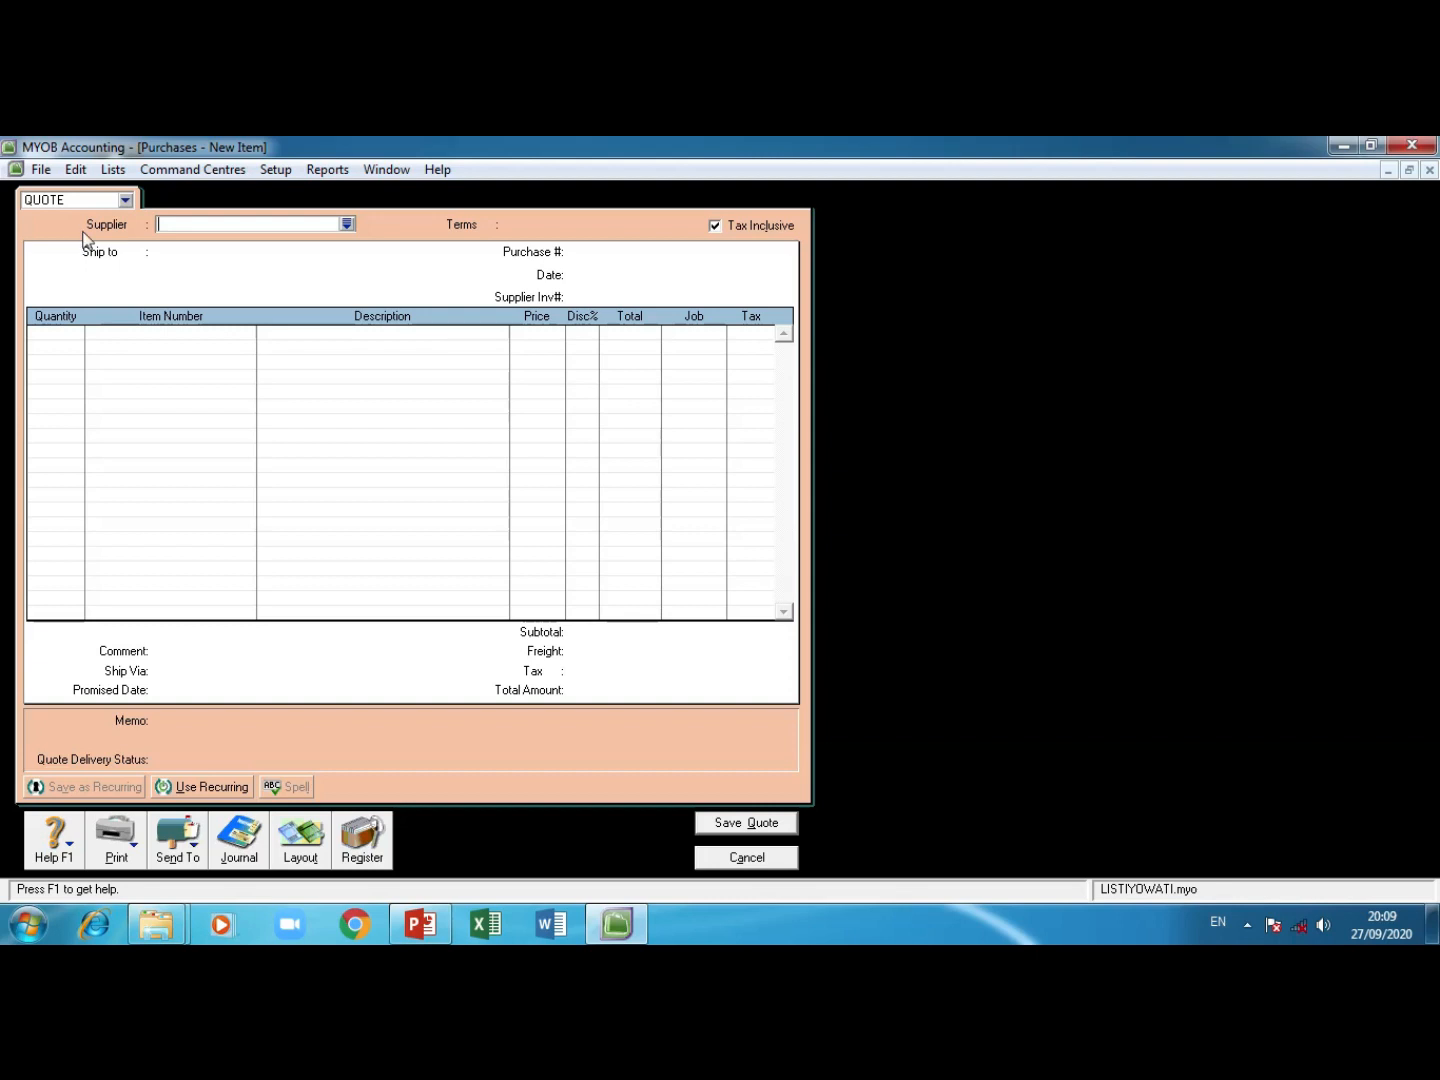
click(346, 225)
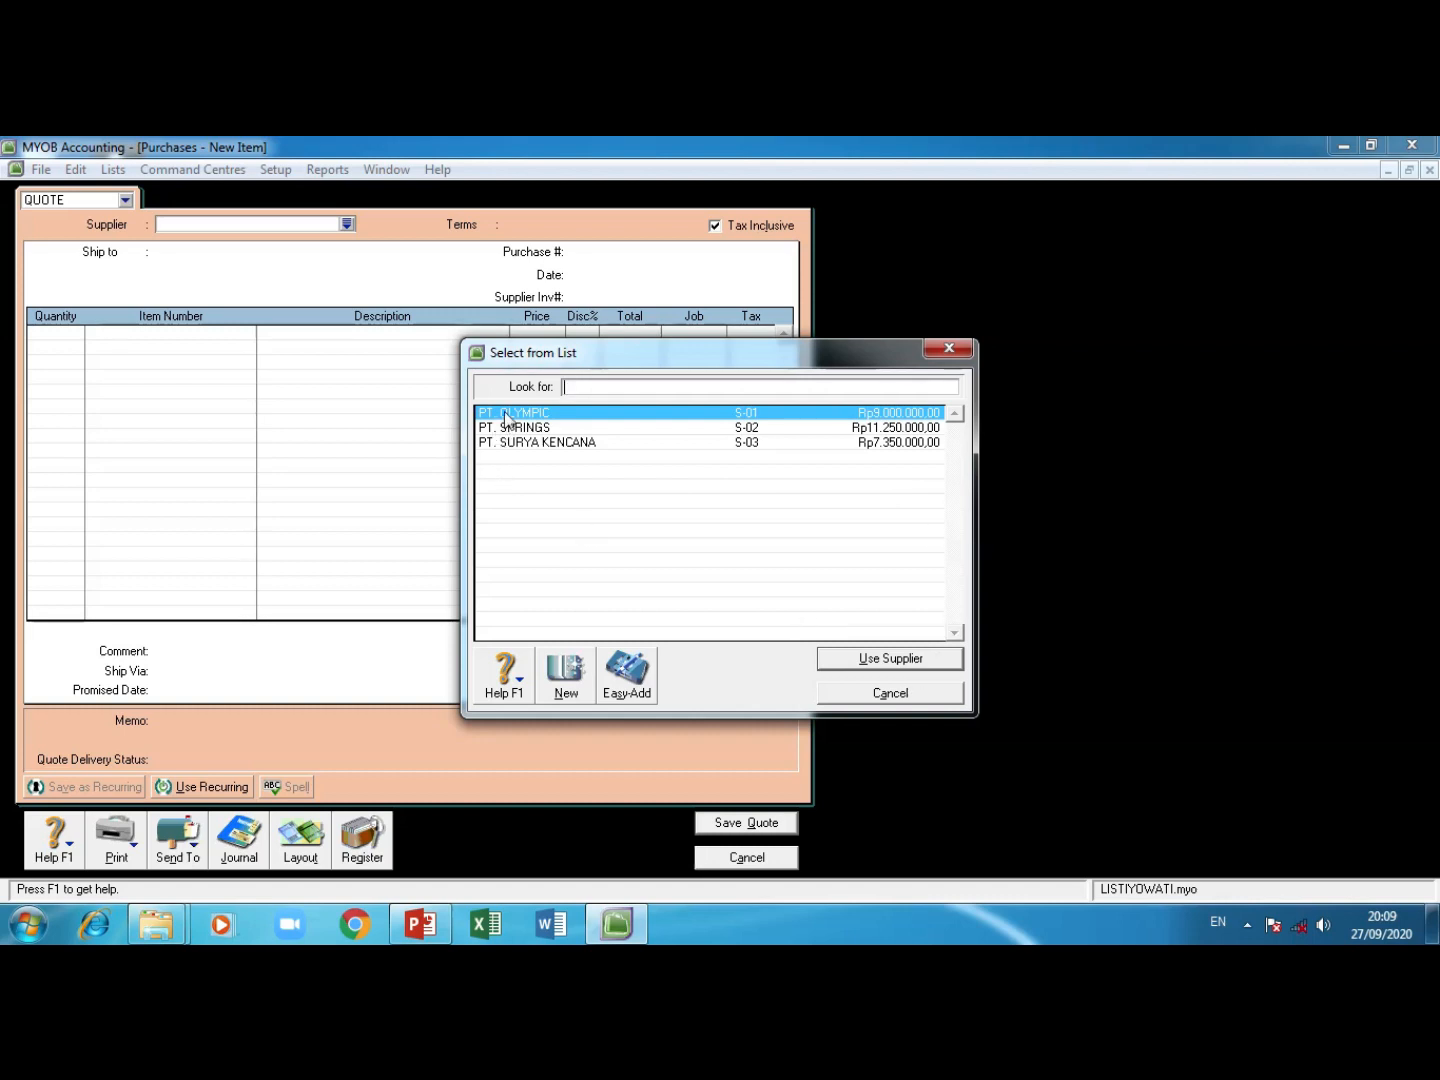
click(873, 660)
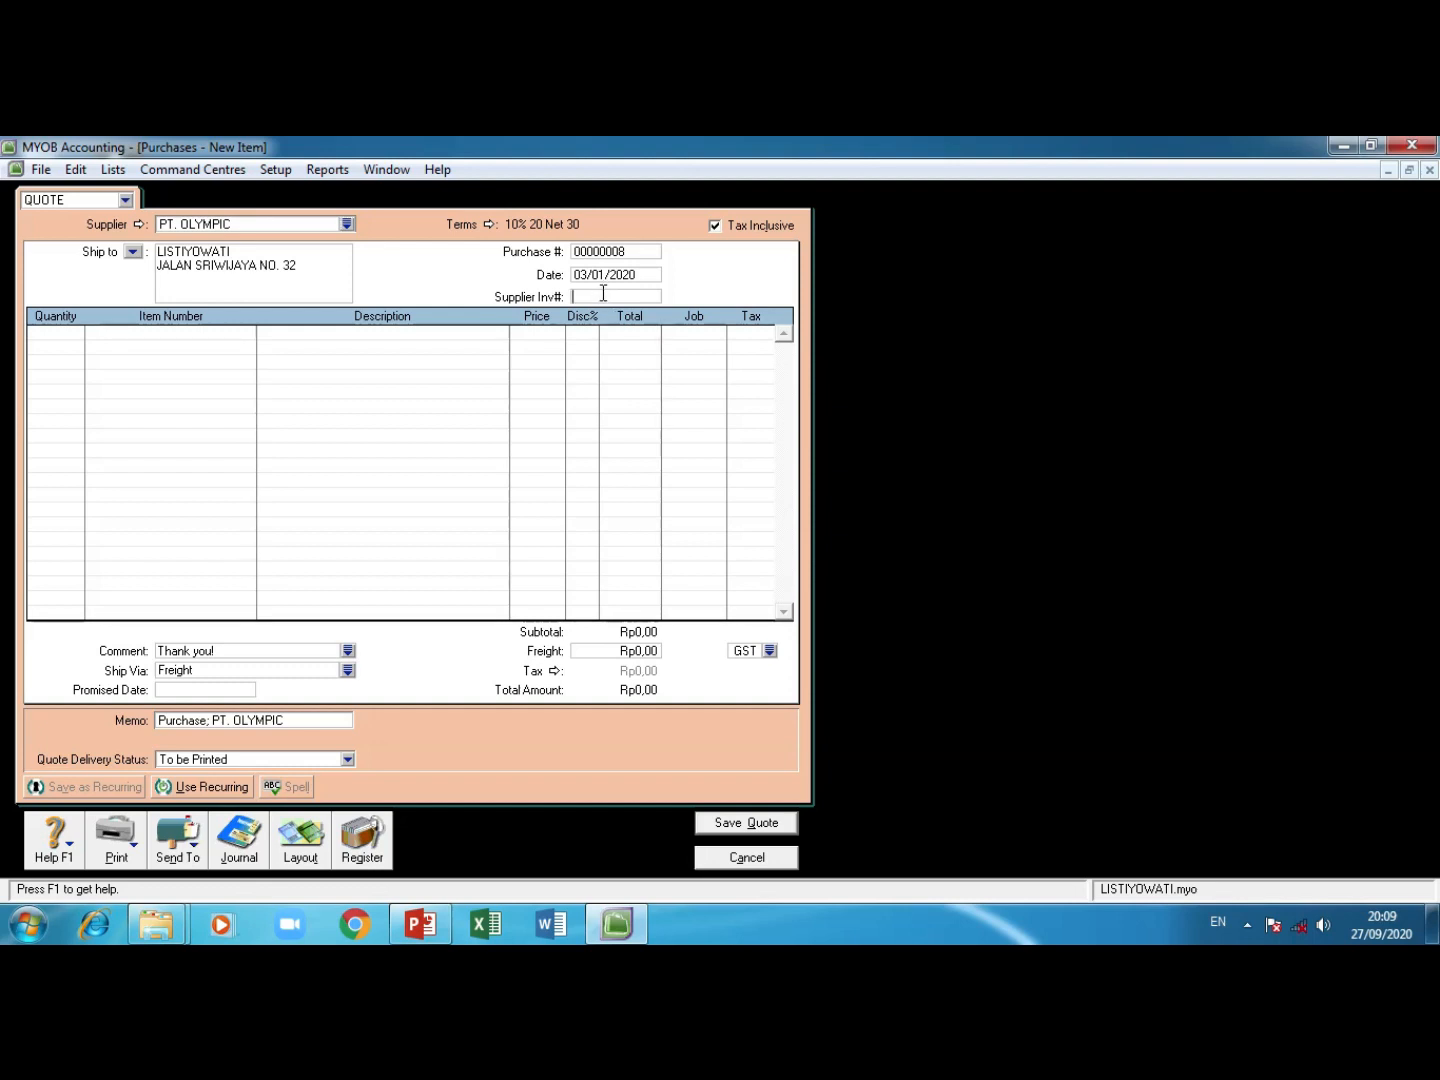
Step: Add a quote line for 2 units of item 001 LEMARI at a price of Rp800.000 with PPN tax
key(Tab)
text(2)
key(Tab)
key(Tab)
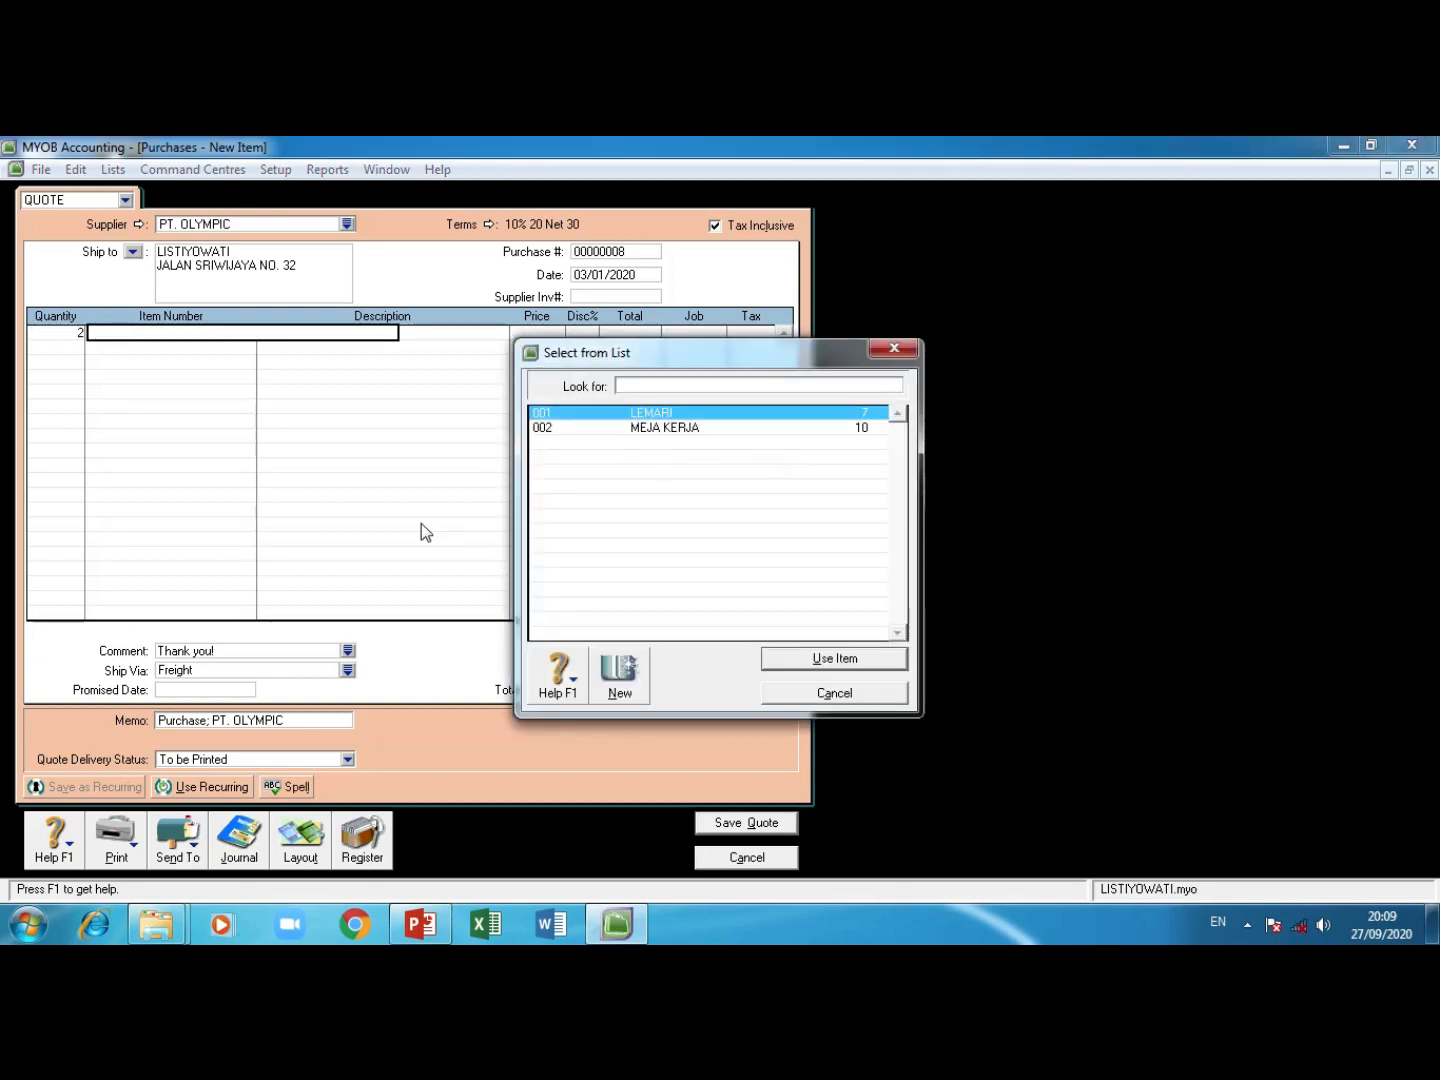
click(823, 662)
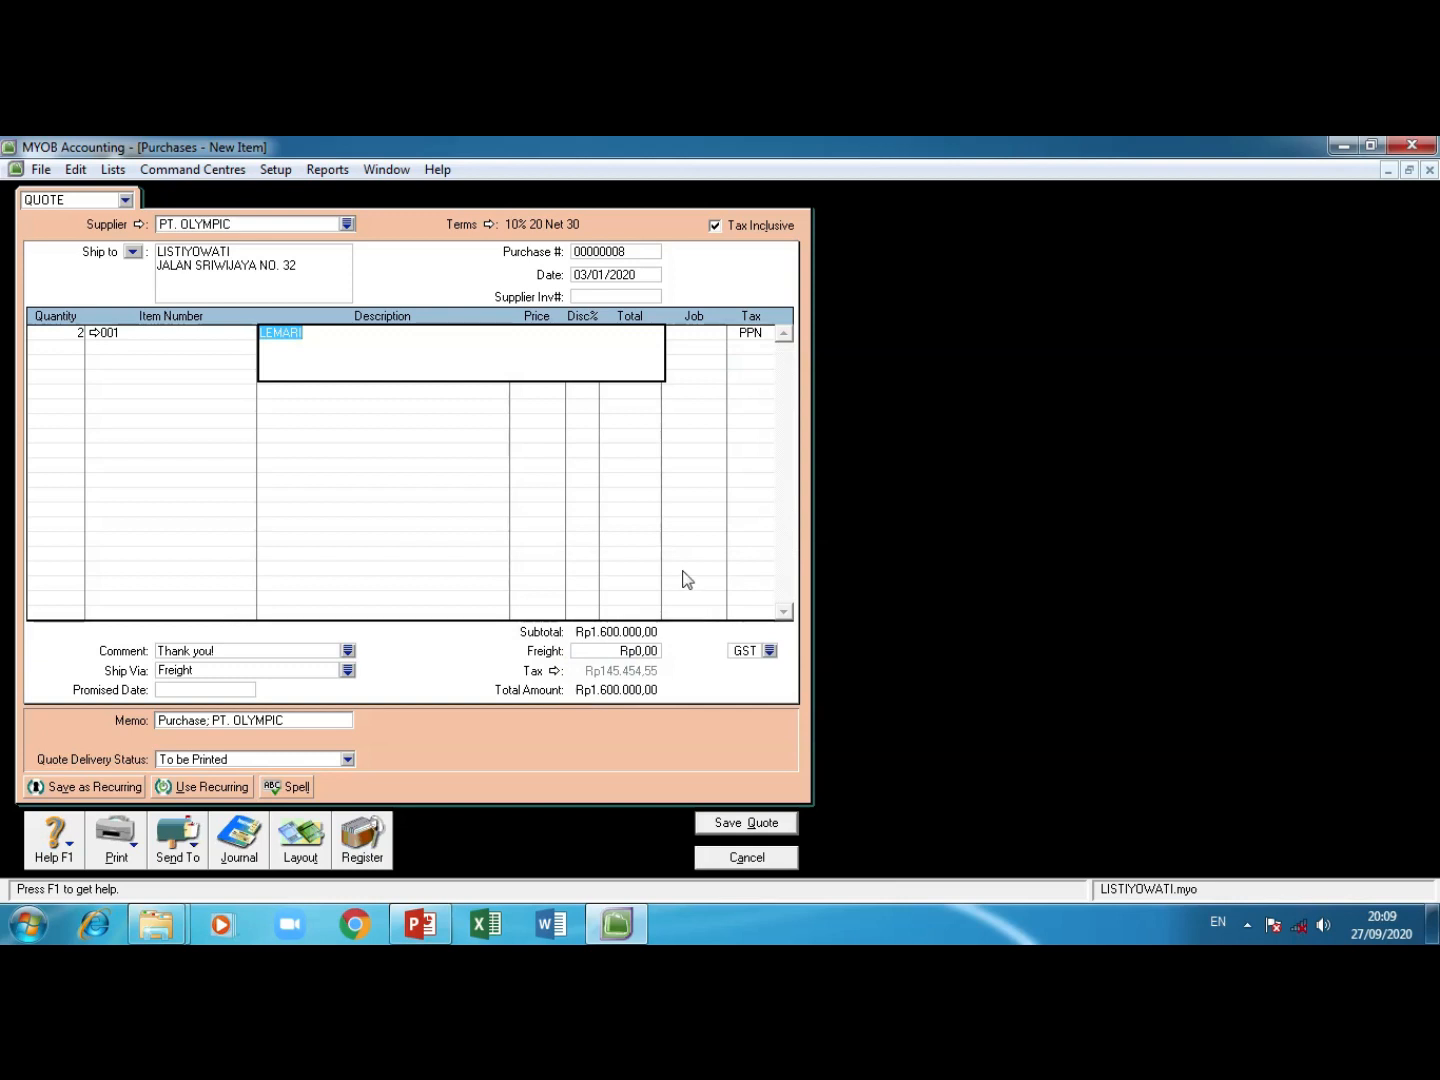
key(Tab)
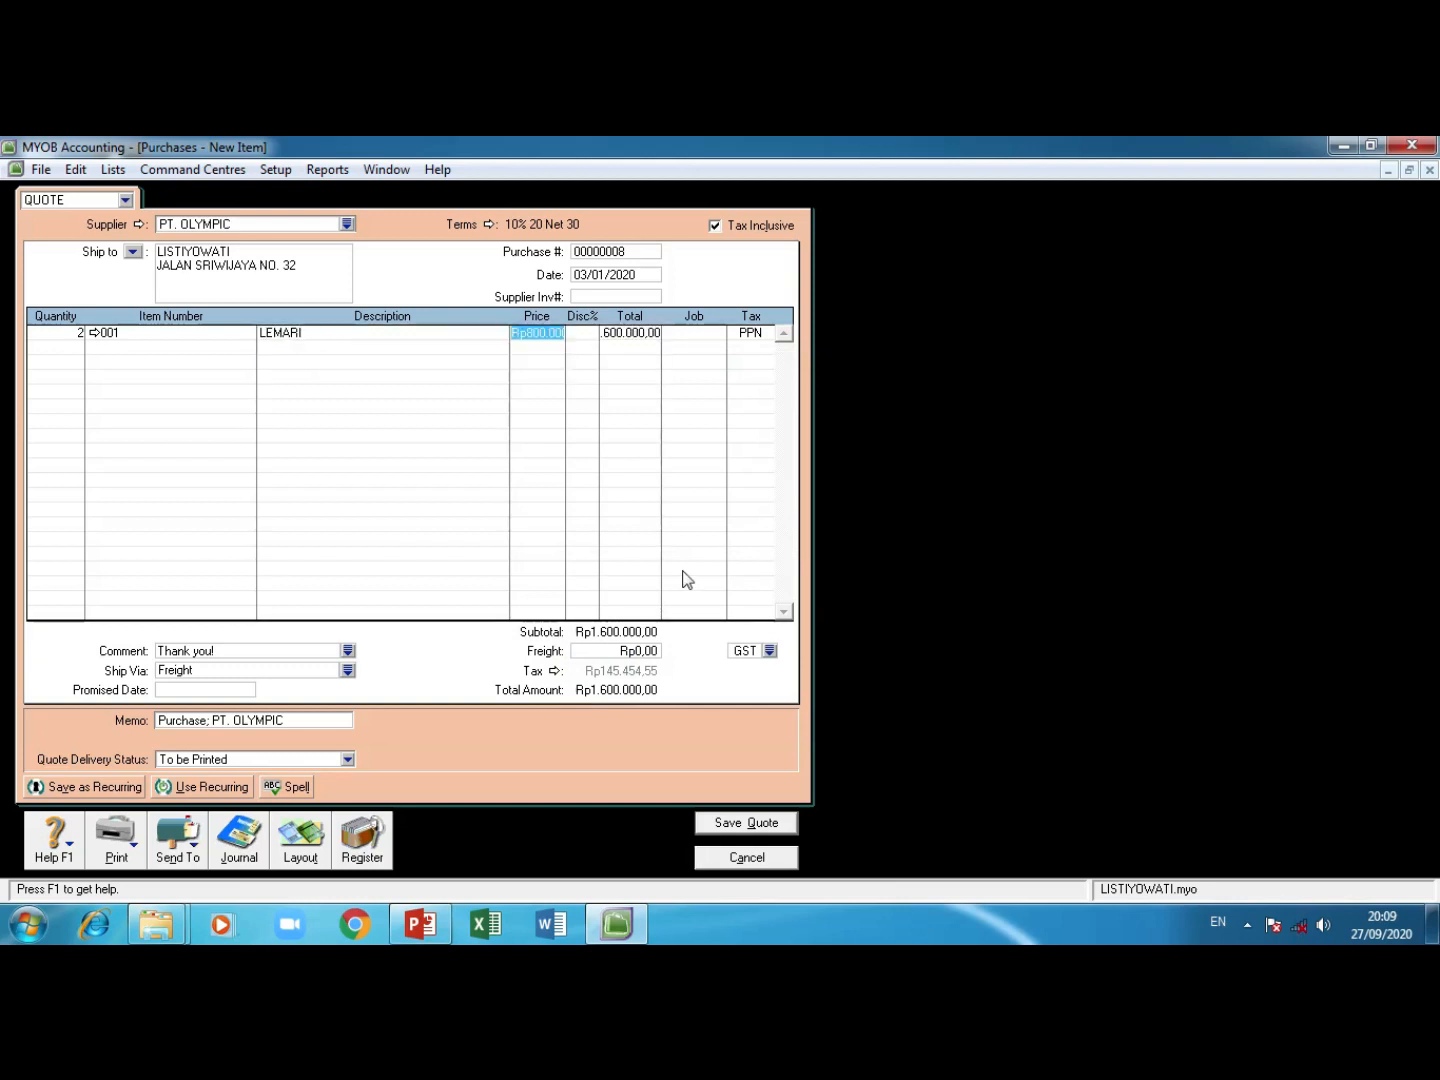
text(800000)
key(Tab)
key(Tab)
key(Tab)
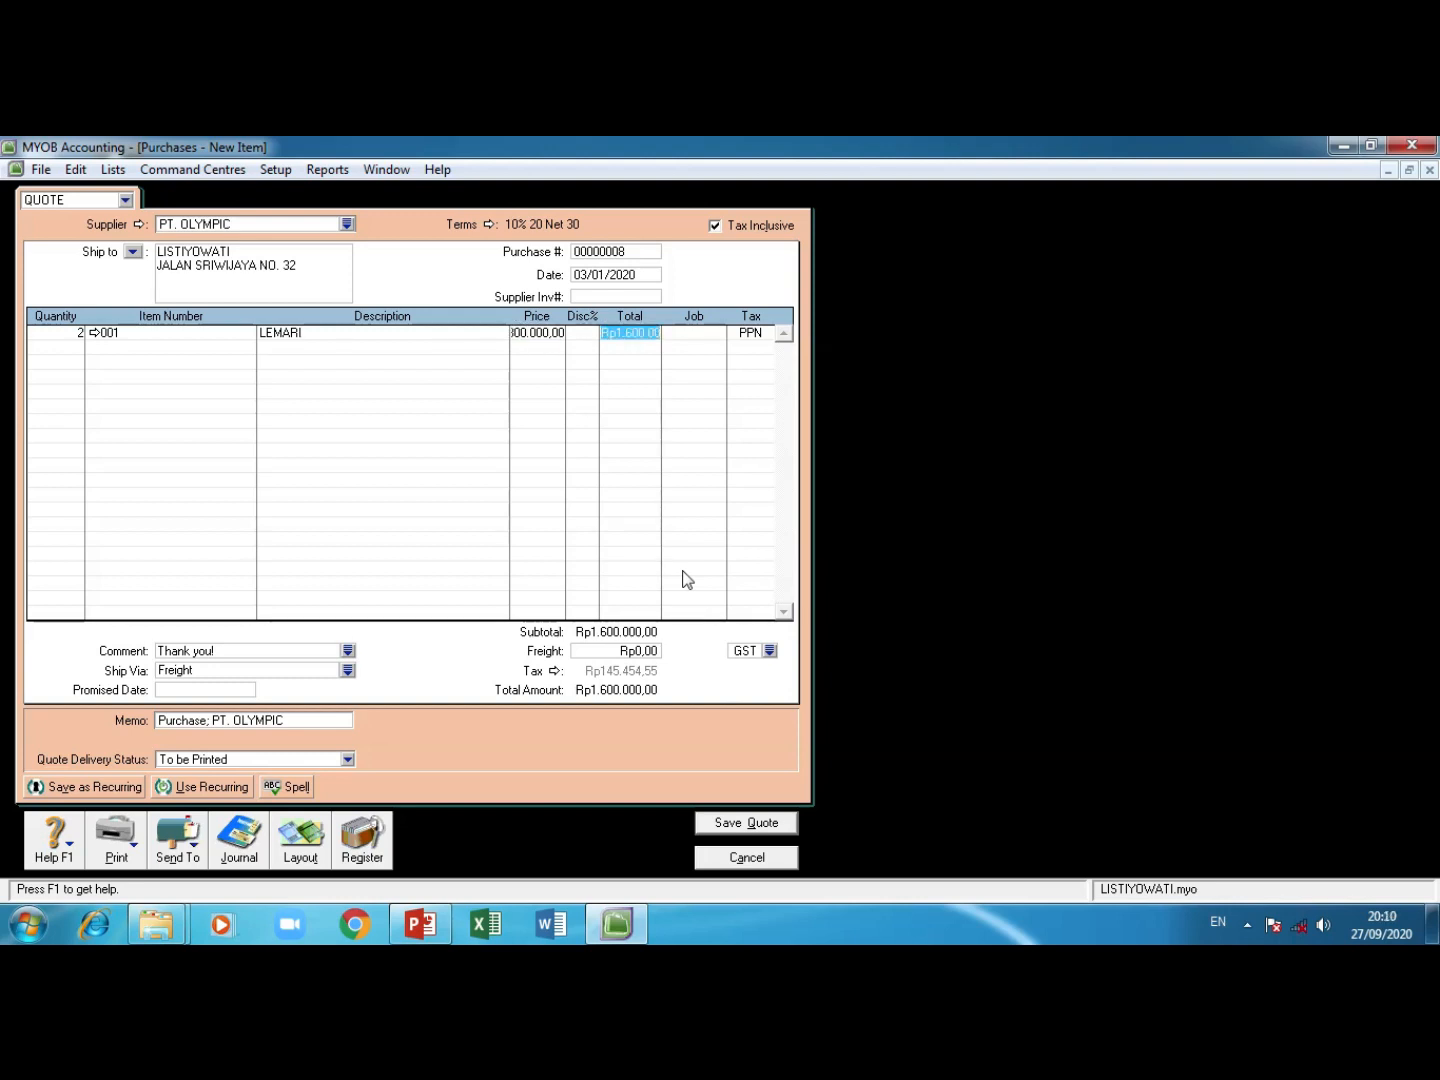
key(Tab)
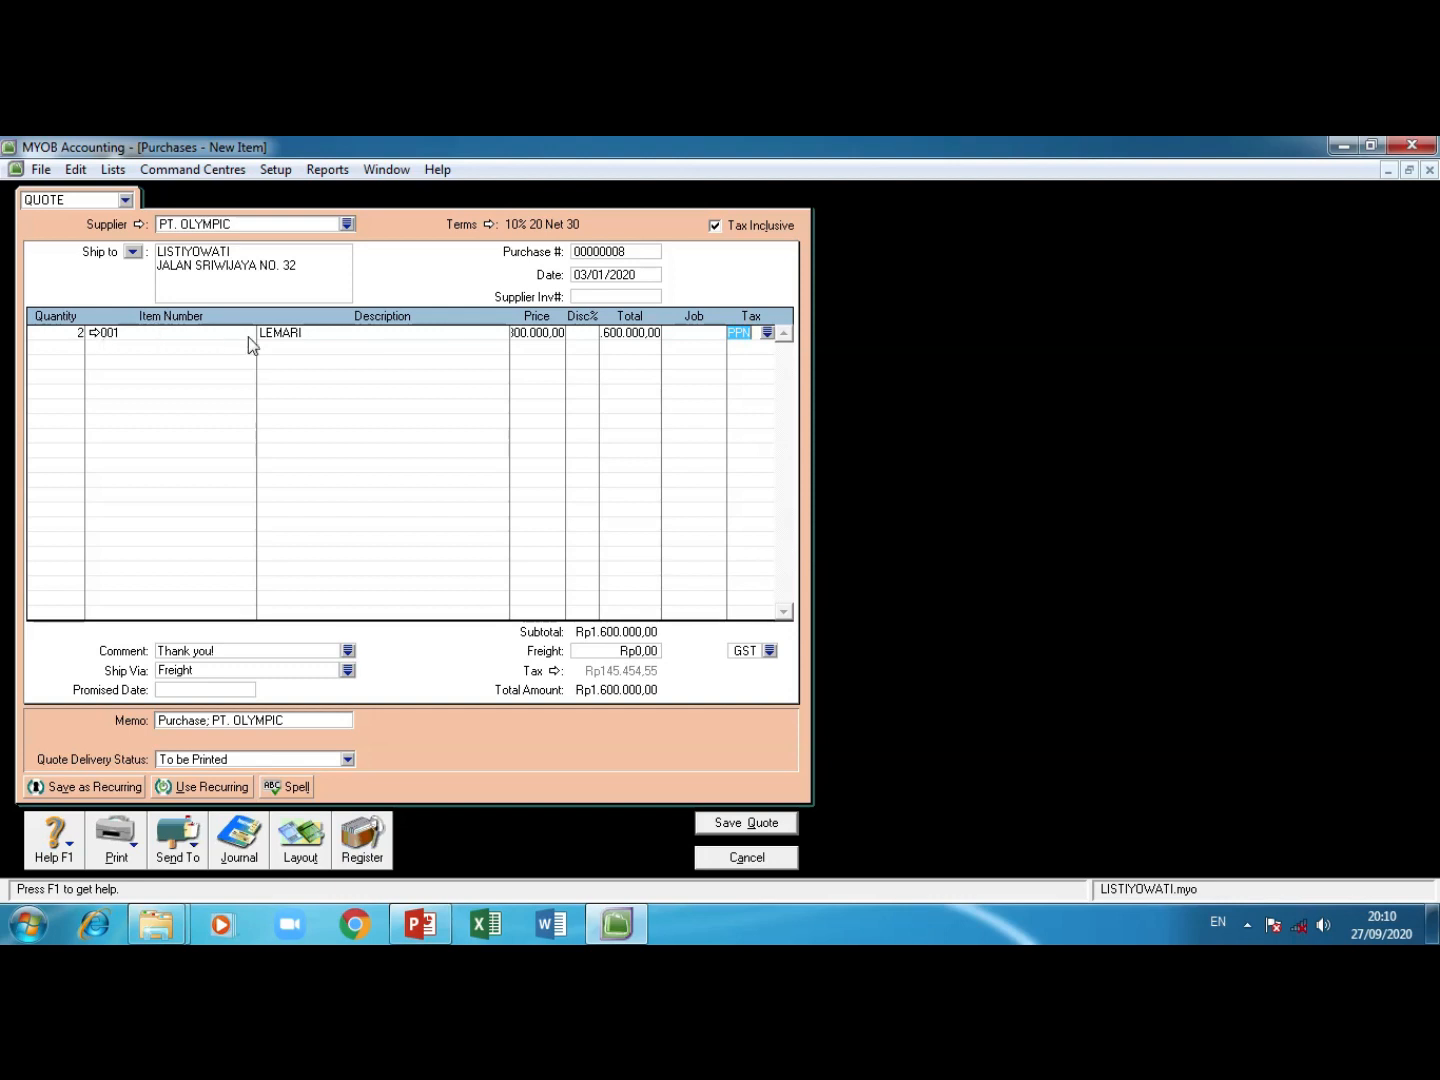
key(Tab)
Step: Add a second quote line for 3 units of item 002 MEJA KERJA at Rp550.000 and save the quote
key(Tab)
key(Tab)
key(Tab)
text(002)
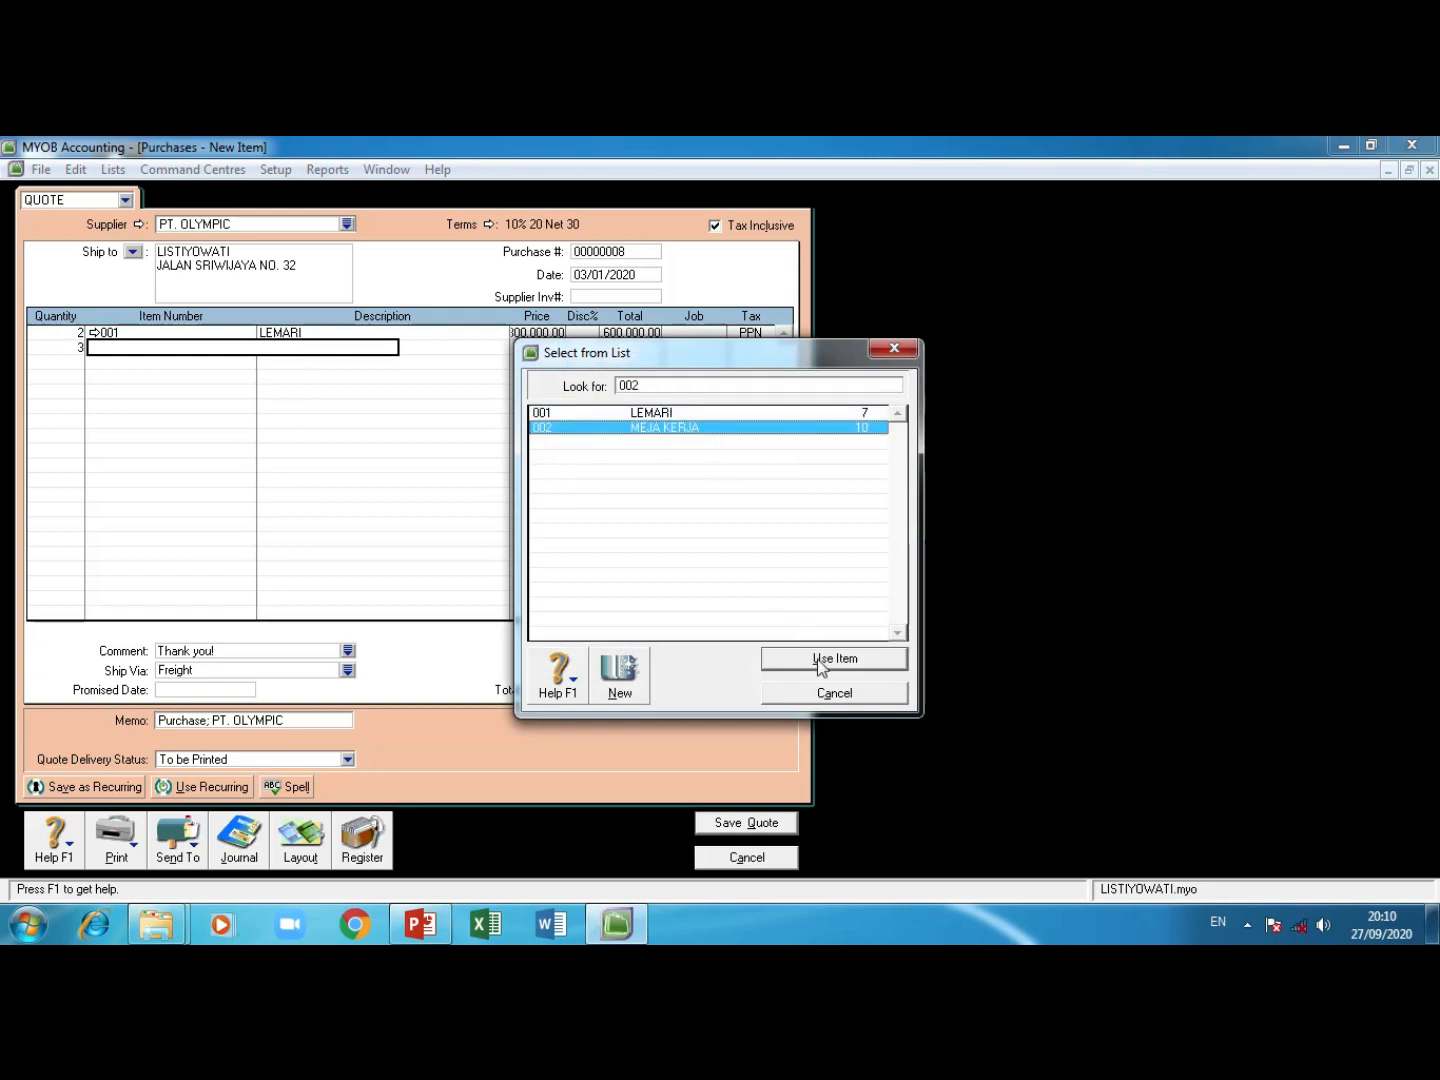
click(820, 658)
key(Tab)
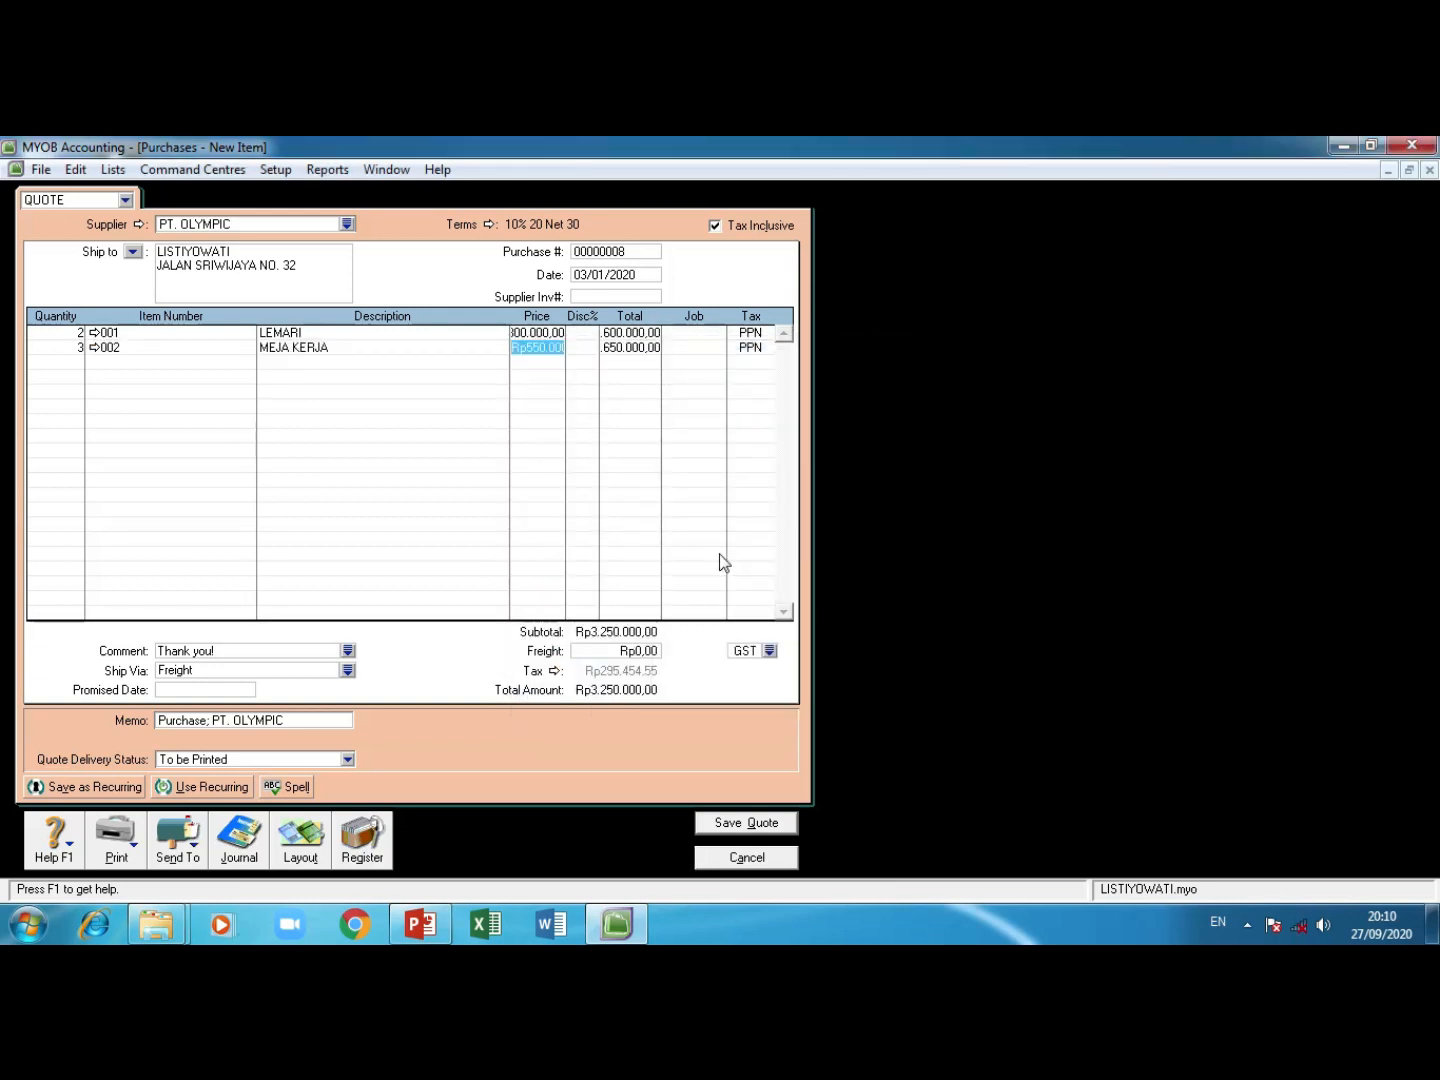
key(Tab)
key(Tab)
key(Tab)
key(Tab)
click(745, 831)
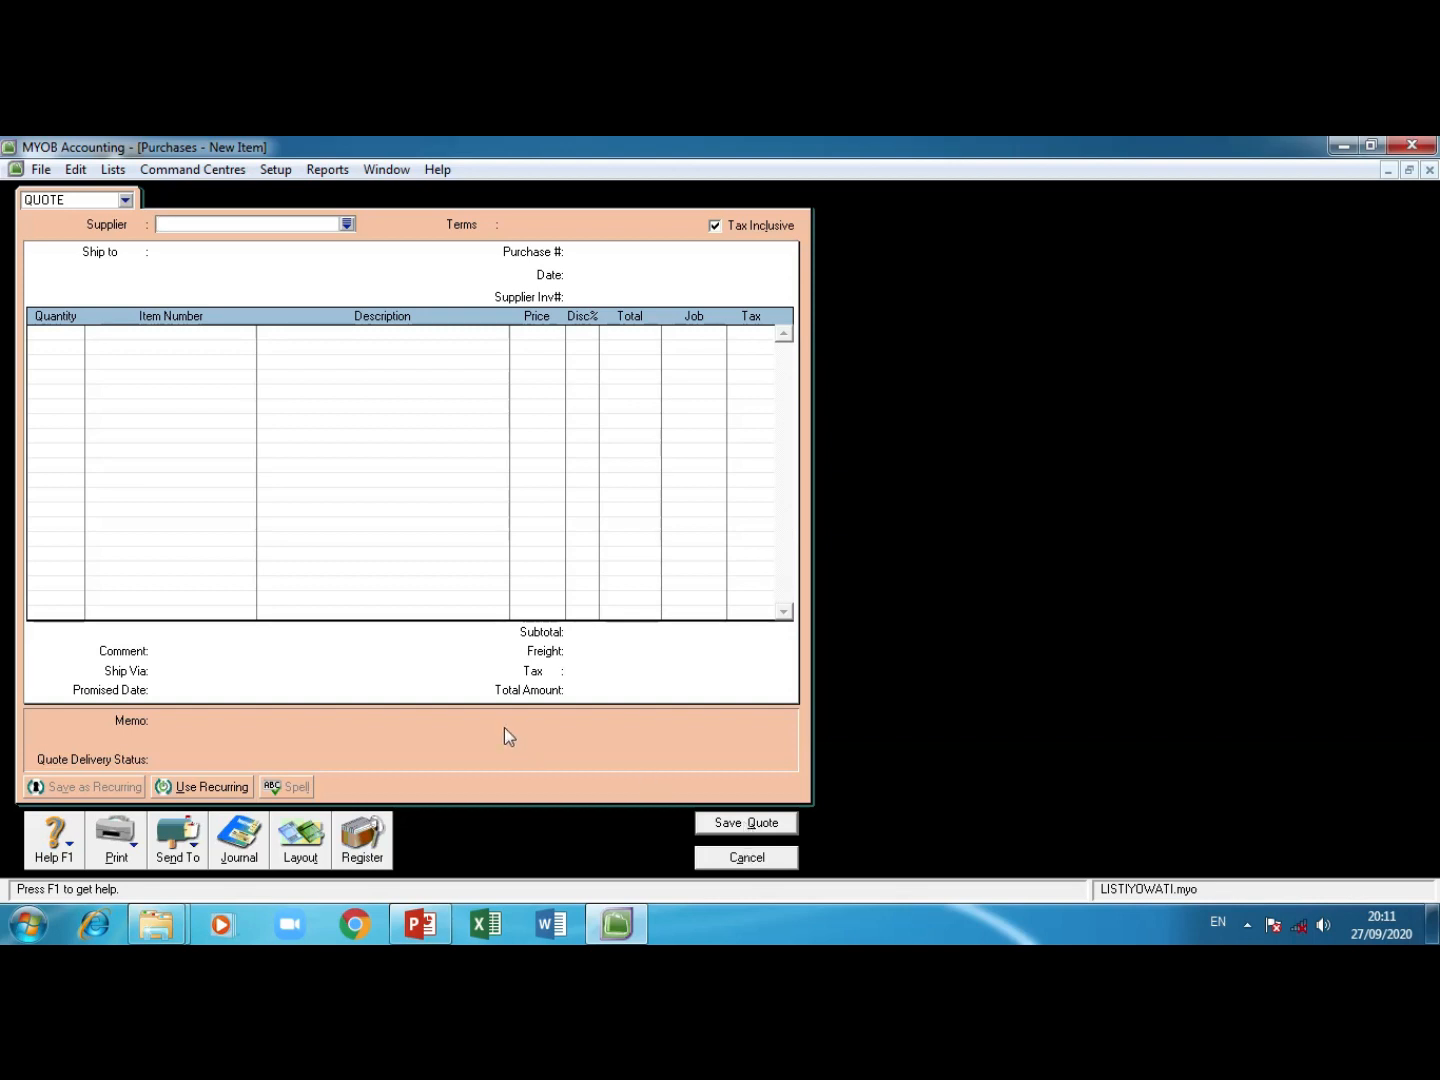
Step: Change the purchase type to ORDER and choose PT. OLYMPIC as the supplier without using the existing quote
click(125, 200)
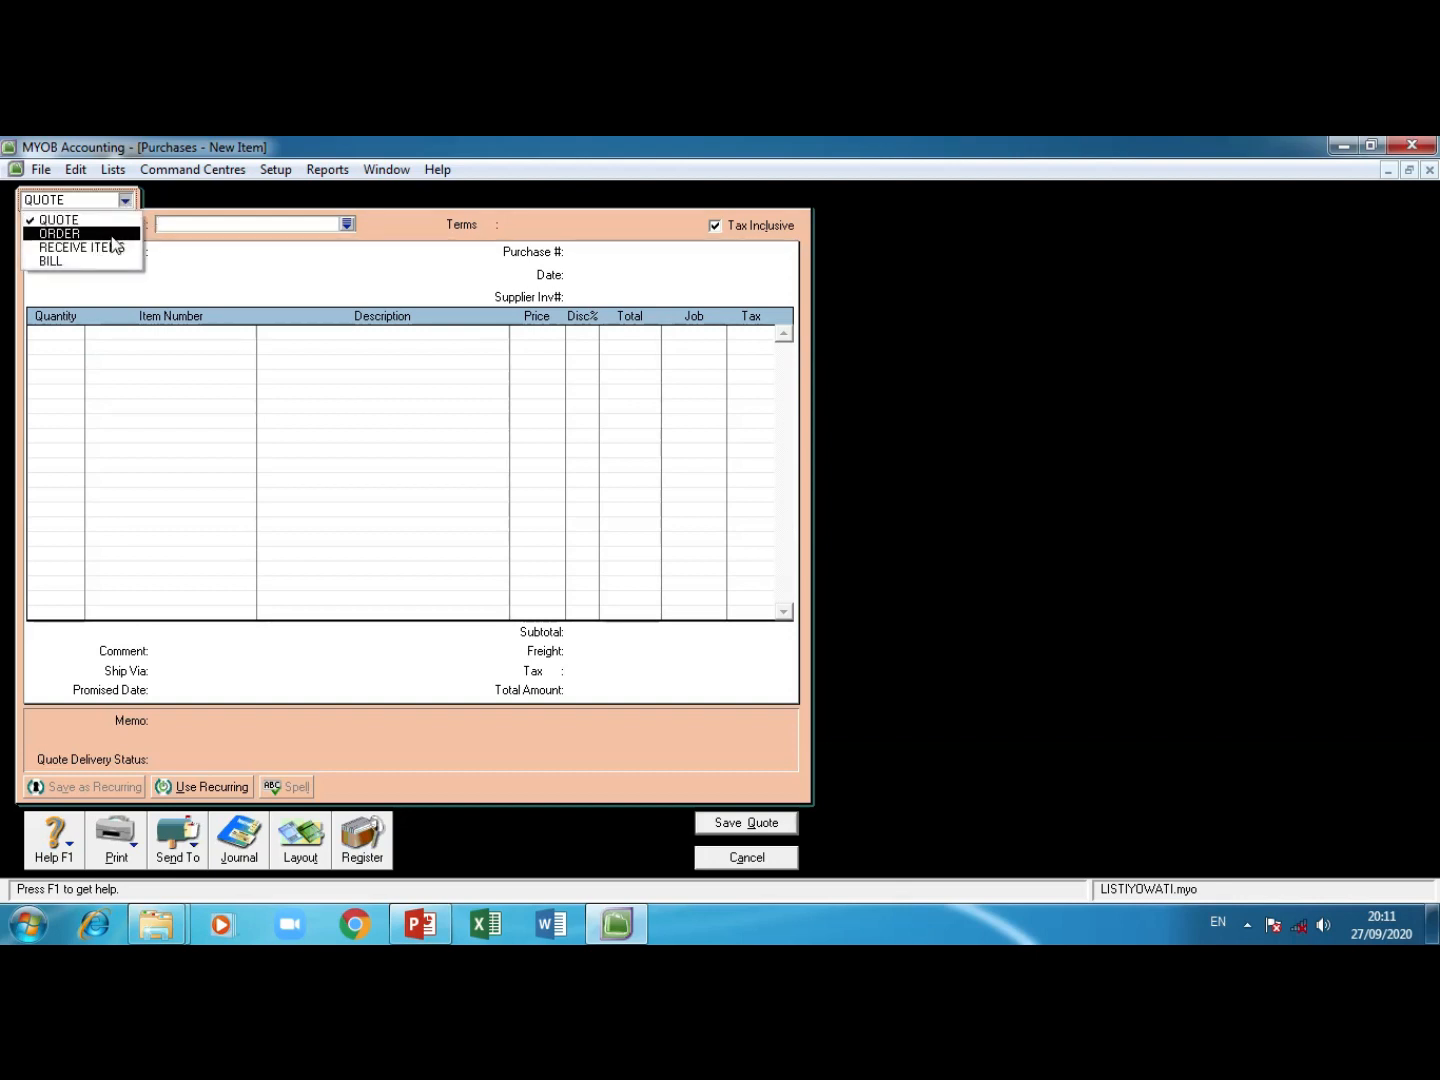
click(112, 235)
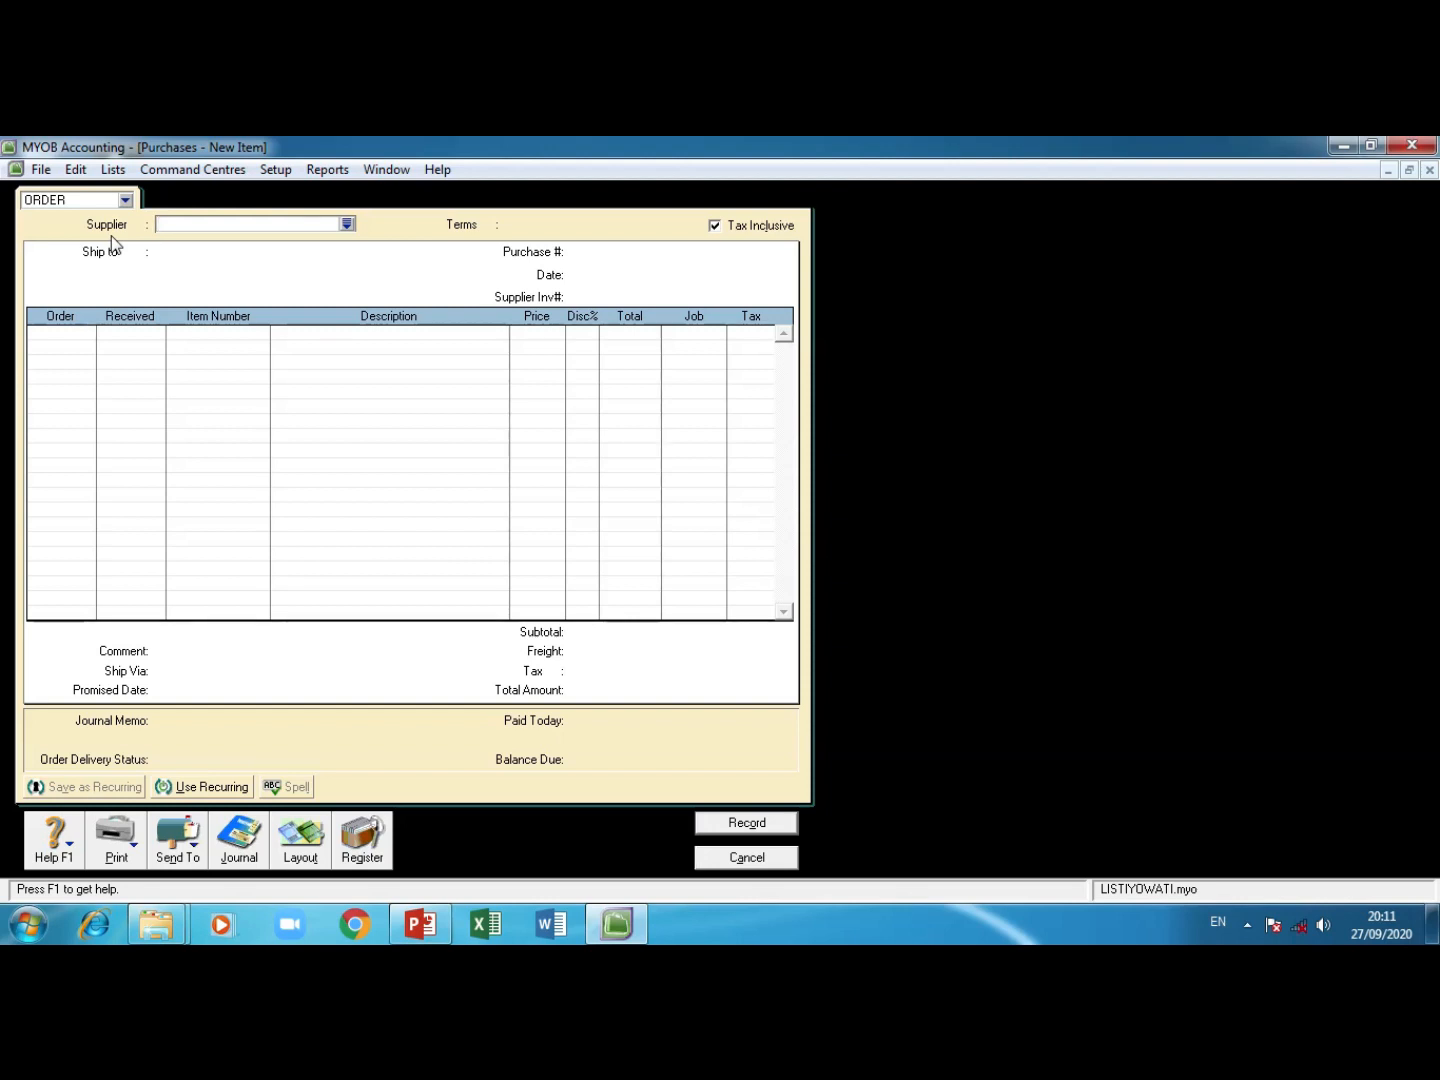
click(347, 224)
click(555, 413)
click(896, 659)
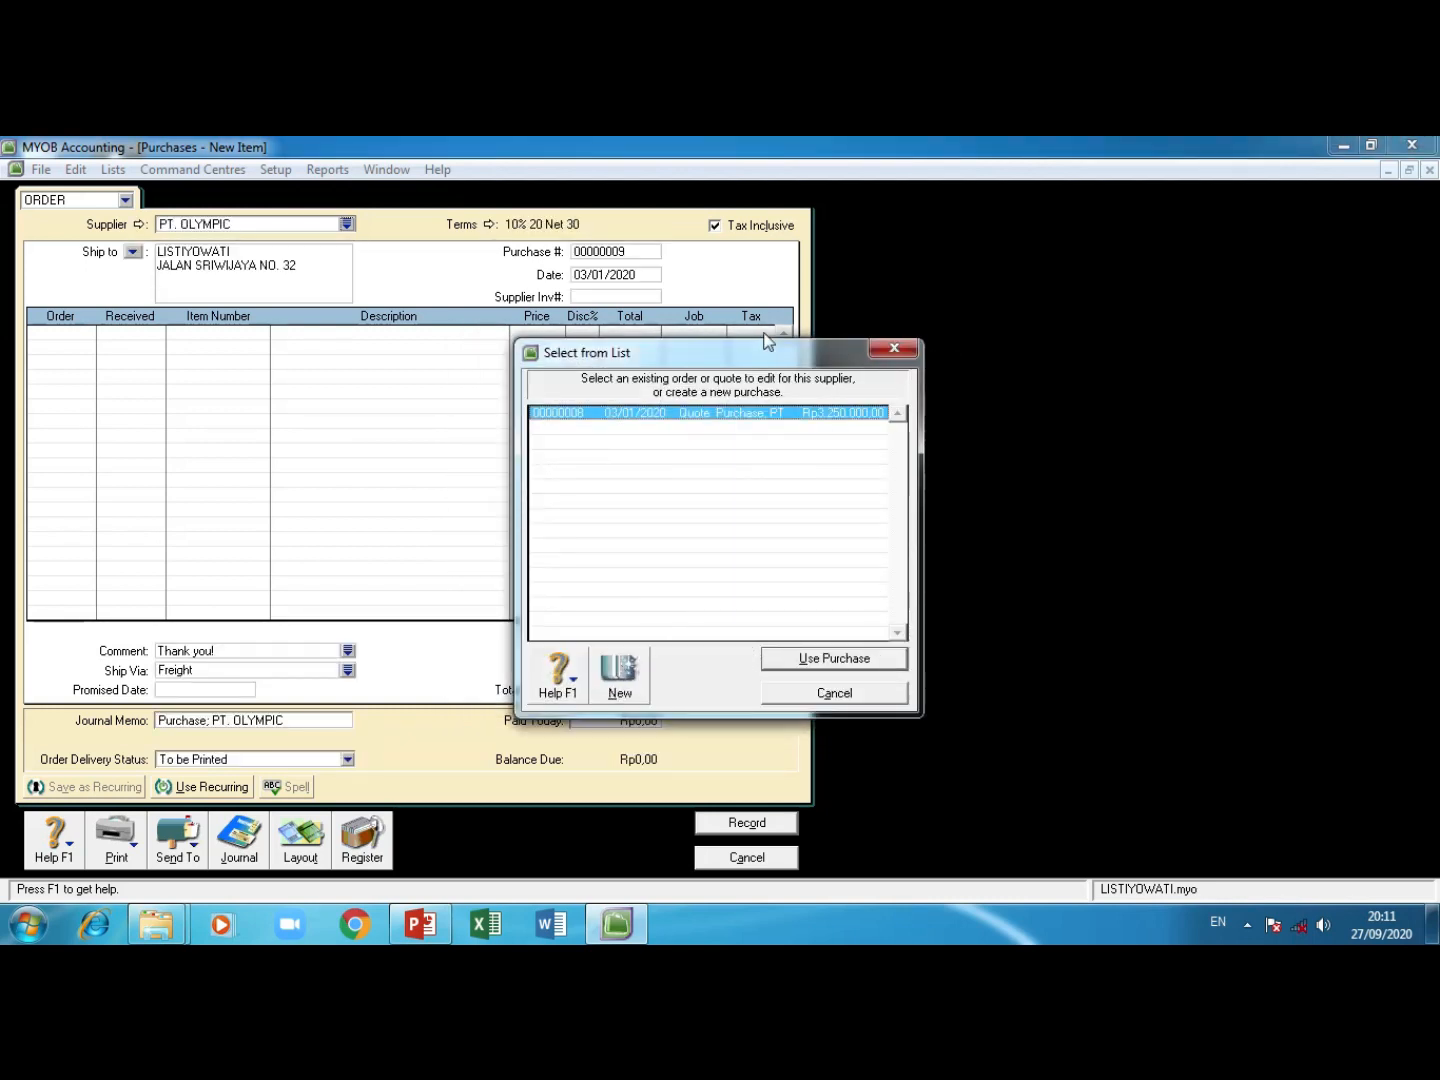
click(836, 693)
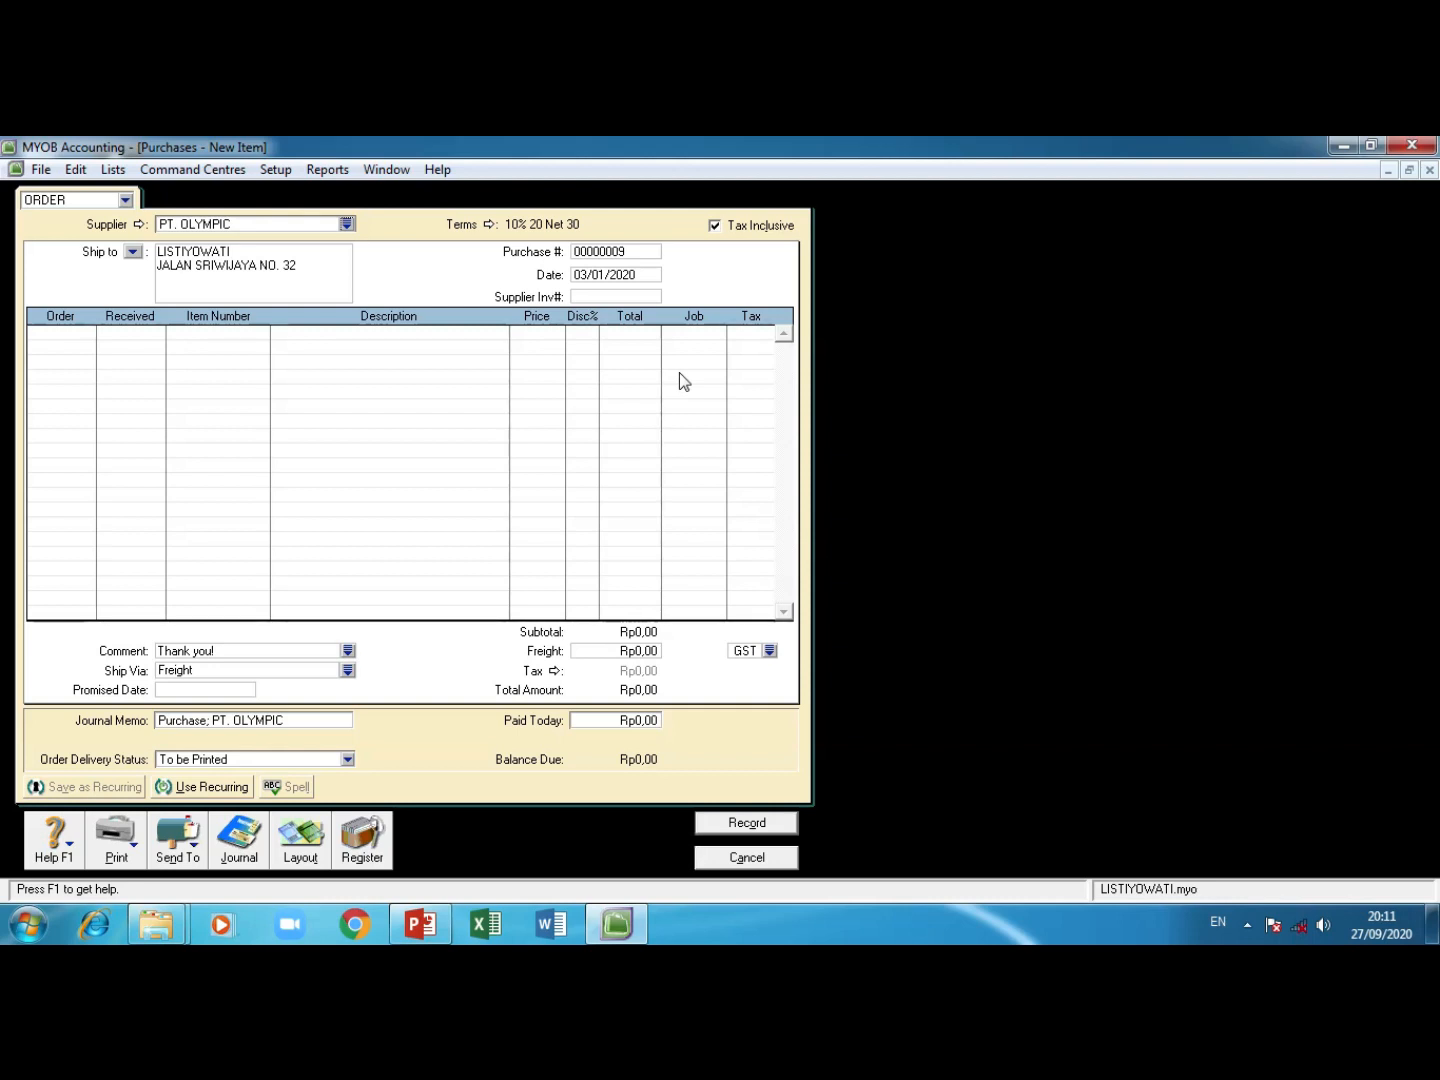
Step: Add an order line for 2 units of item 001 LEMARI at a price of Rp800.000 with PPN tax
click(627, 278)
key(Tab)
text(2)
key(Tab)
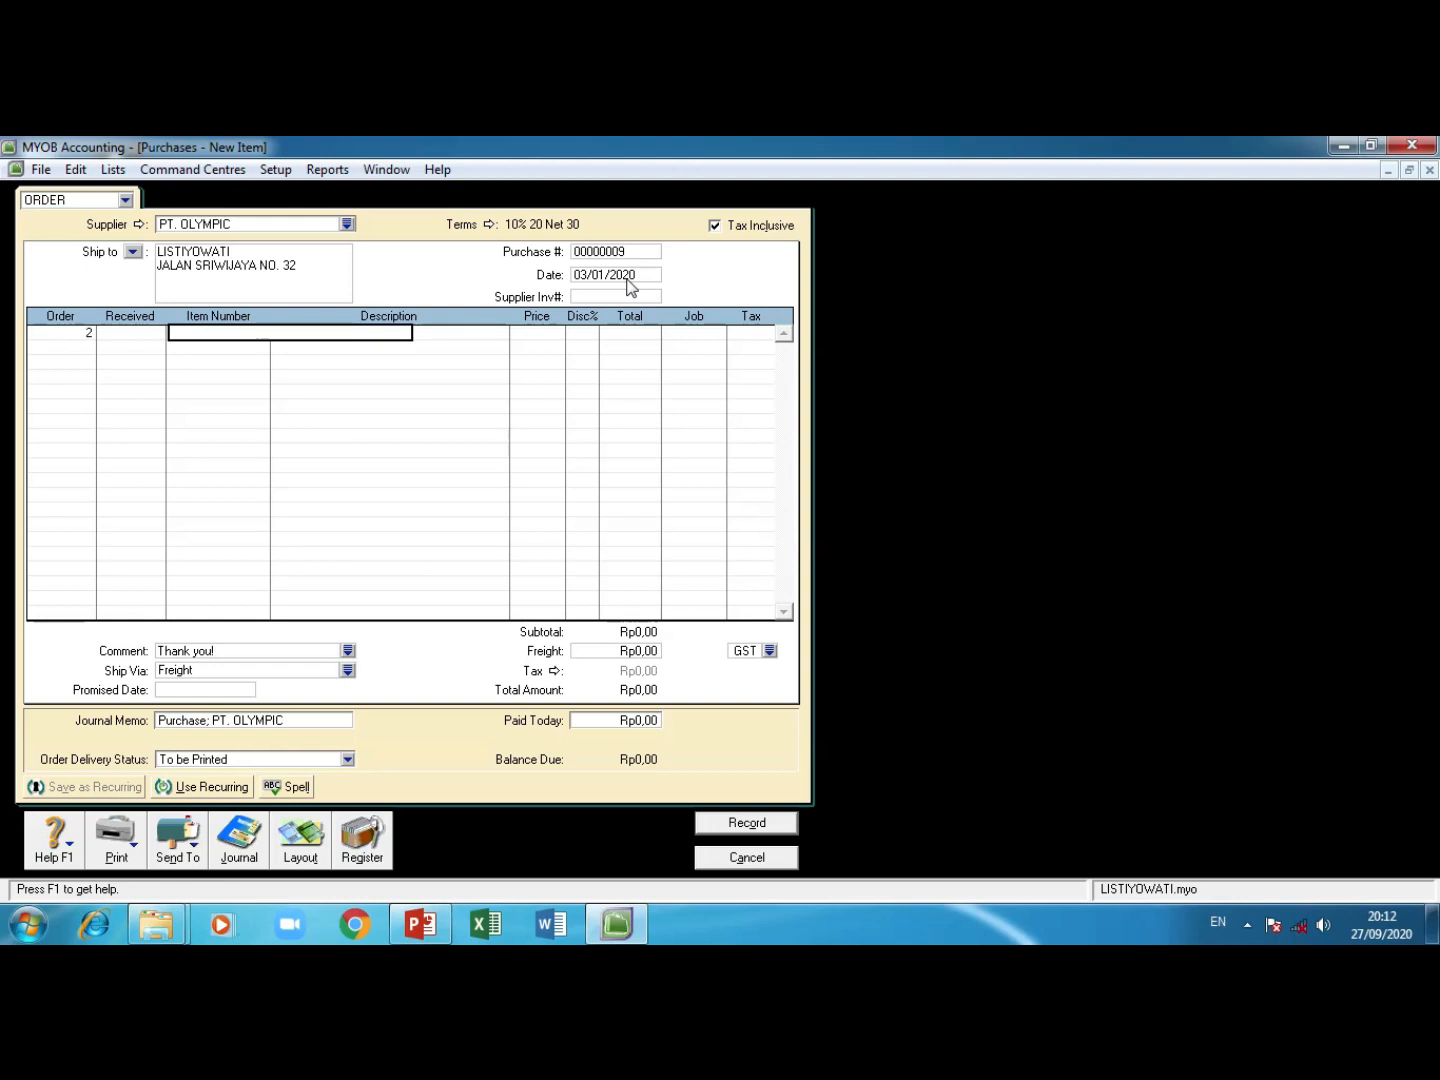
key(Tab)
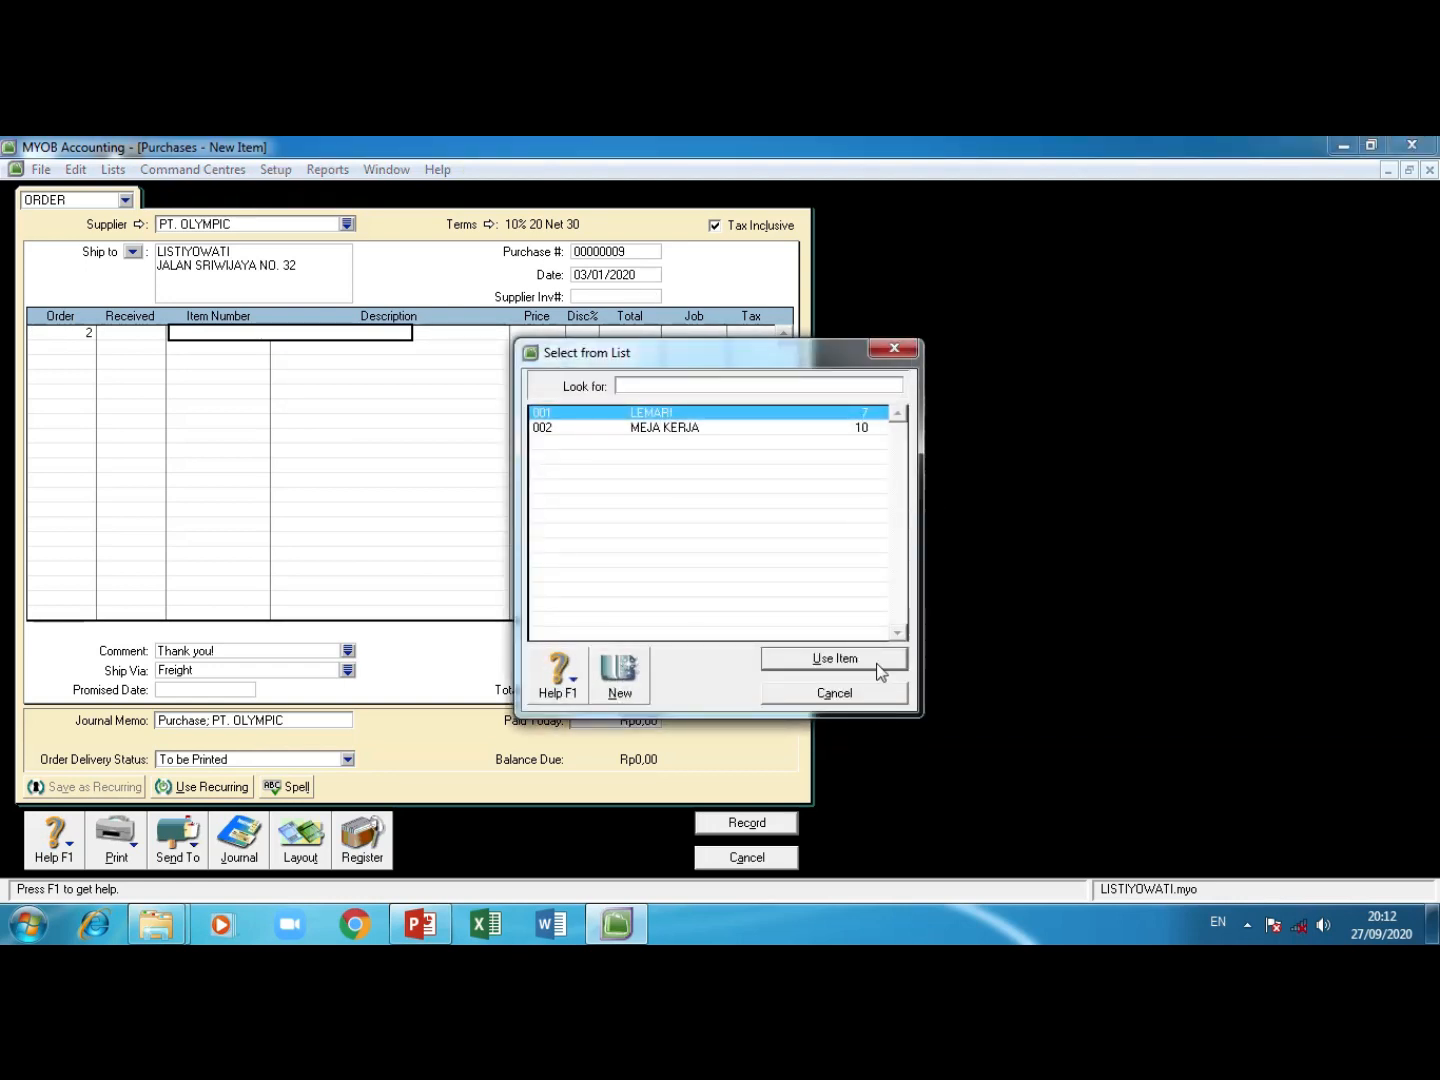
click(876, 663)
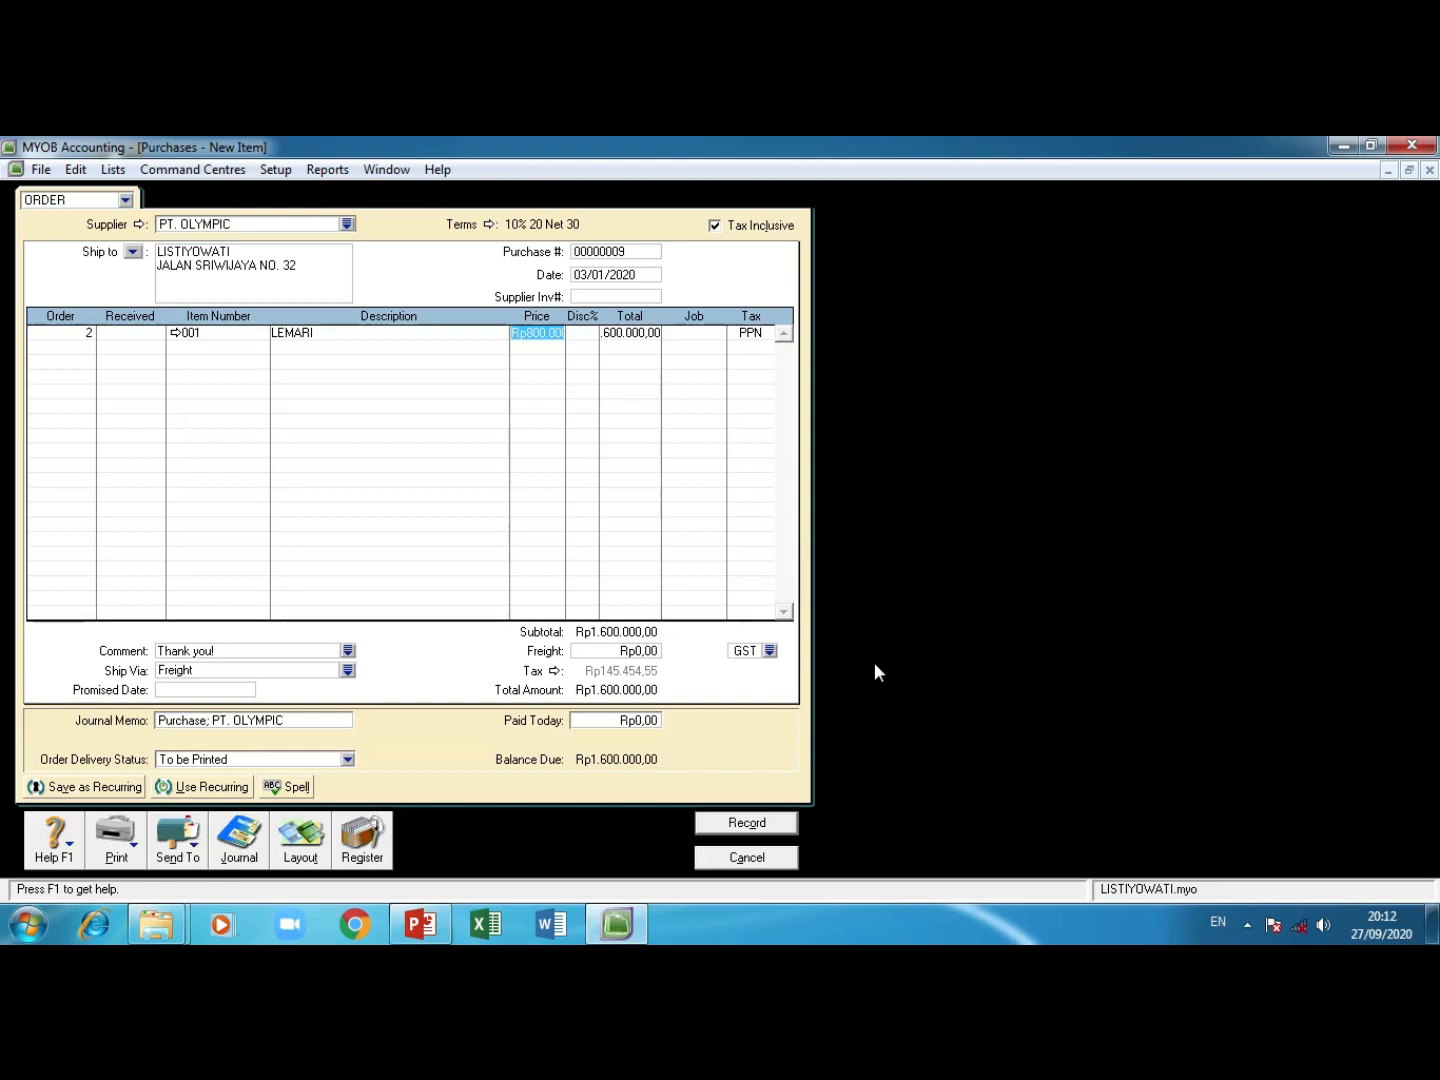
key(Tab)
key(Tab)
key(Tab)
key(Tab)
key(Tab)
Step: Add a second order line for 3 units of item 002 MEJA KERJA at Rp550.000 with PPN tax and record the order
text(3)
key(Tab)
key(Tab)
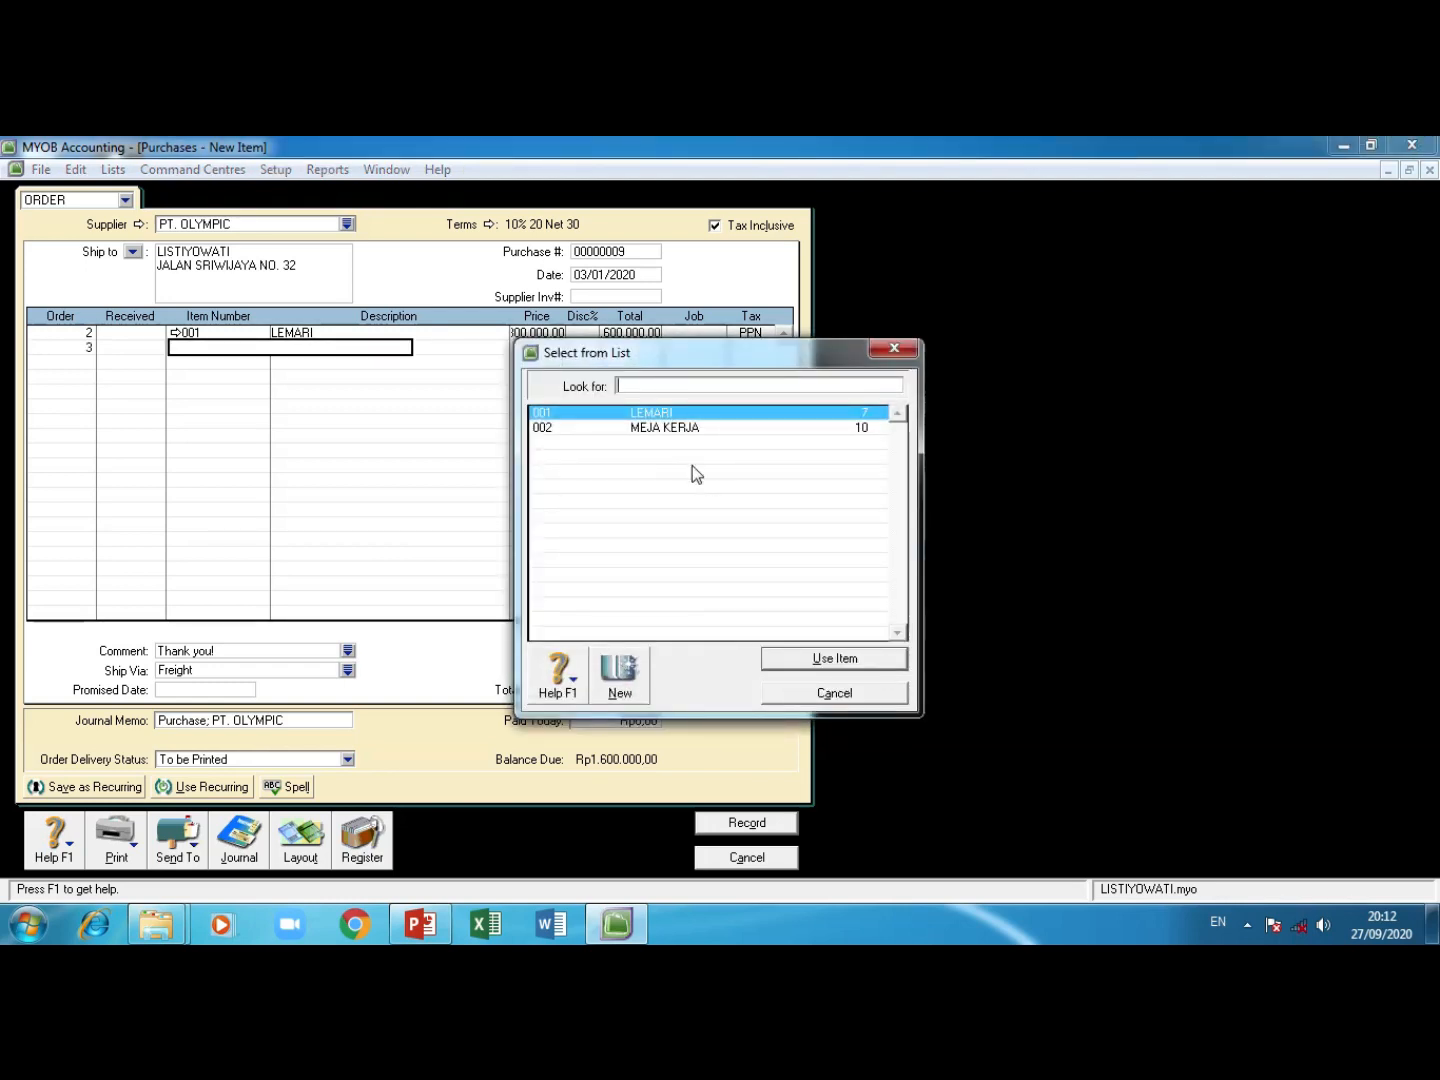
text(002)
click(803, 664)
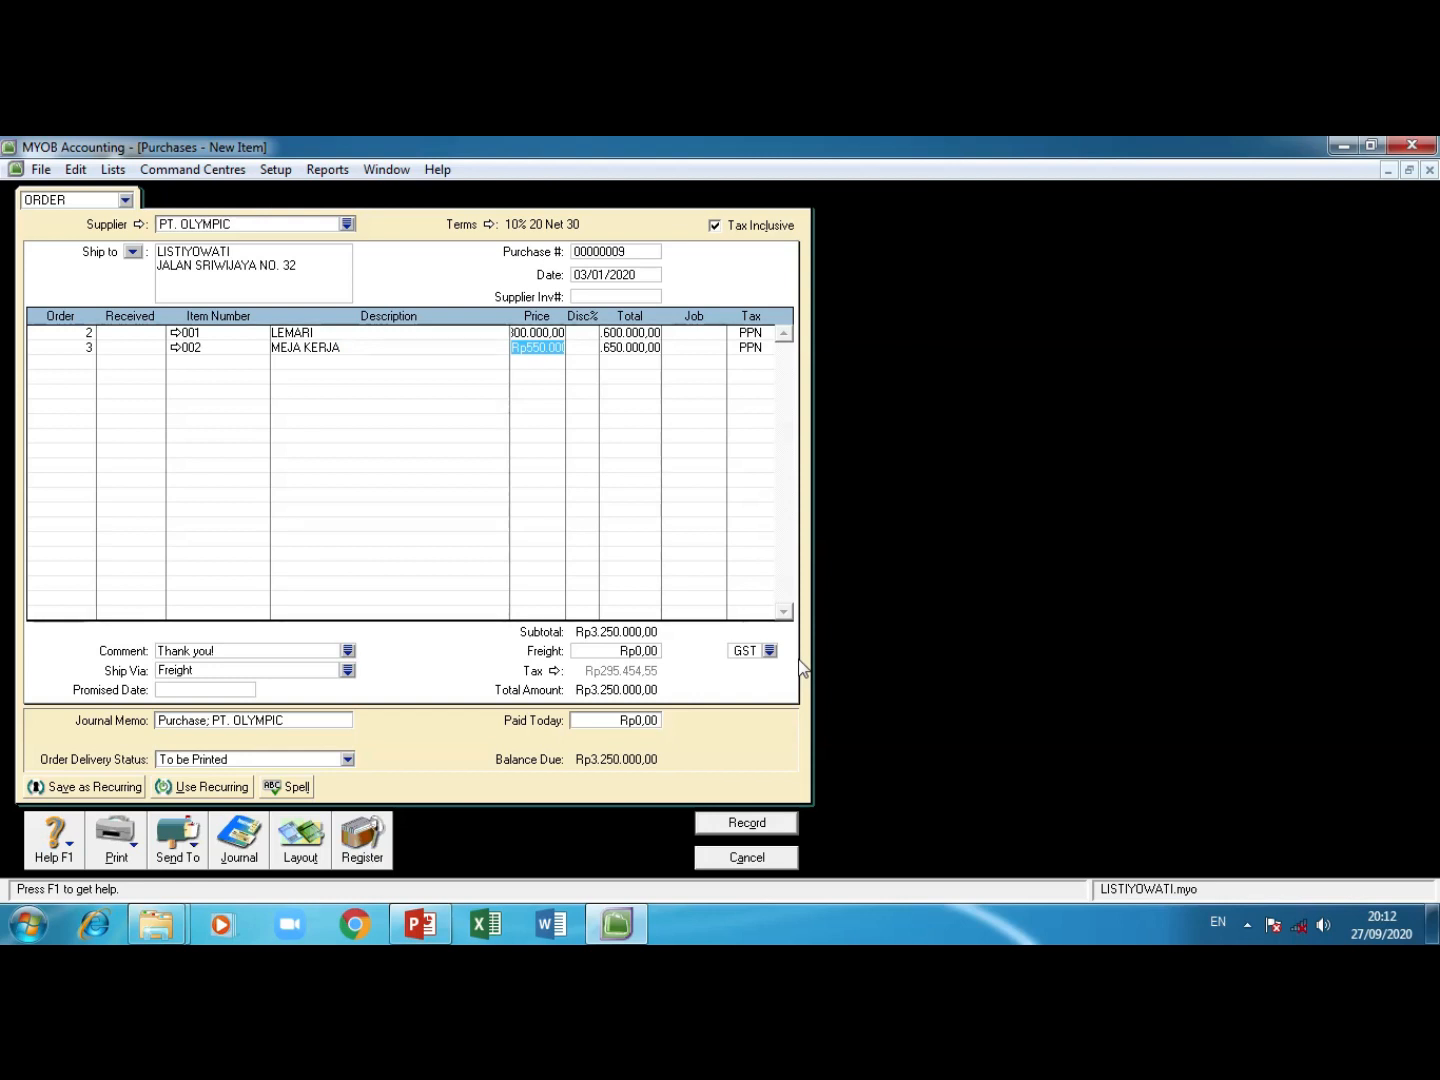
key(Tab)
key(Tab)
key(Tab)
key(Tab)
click(748, 824)
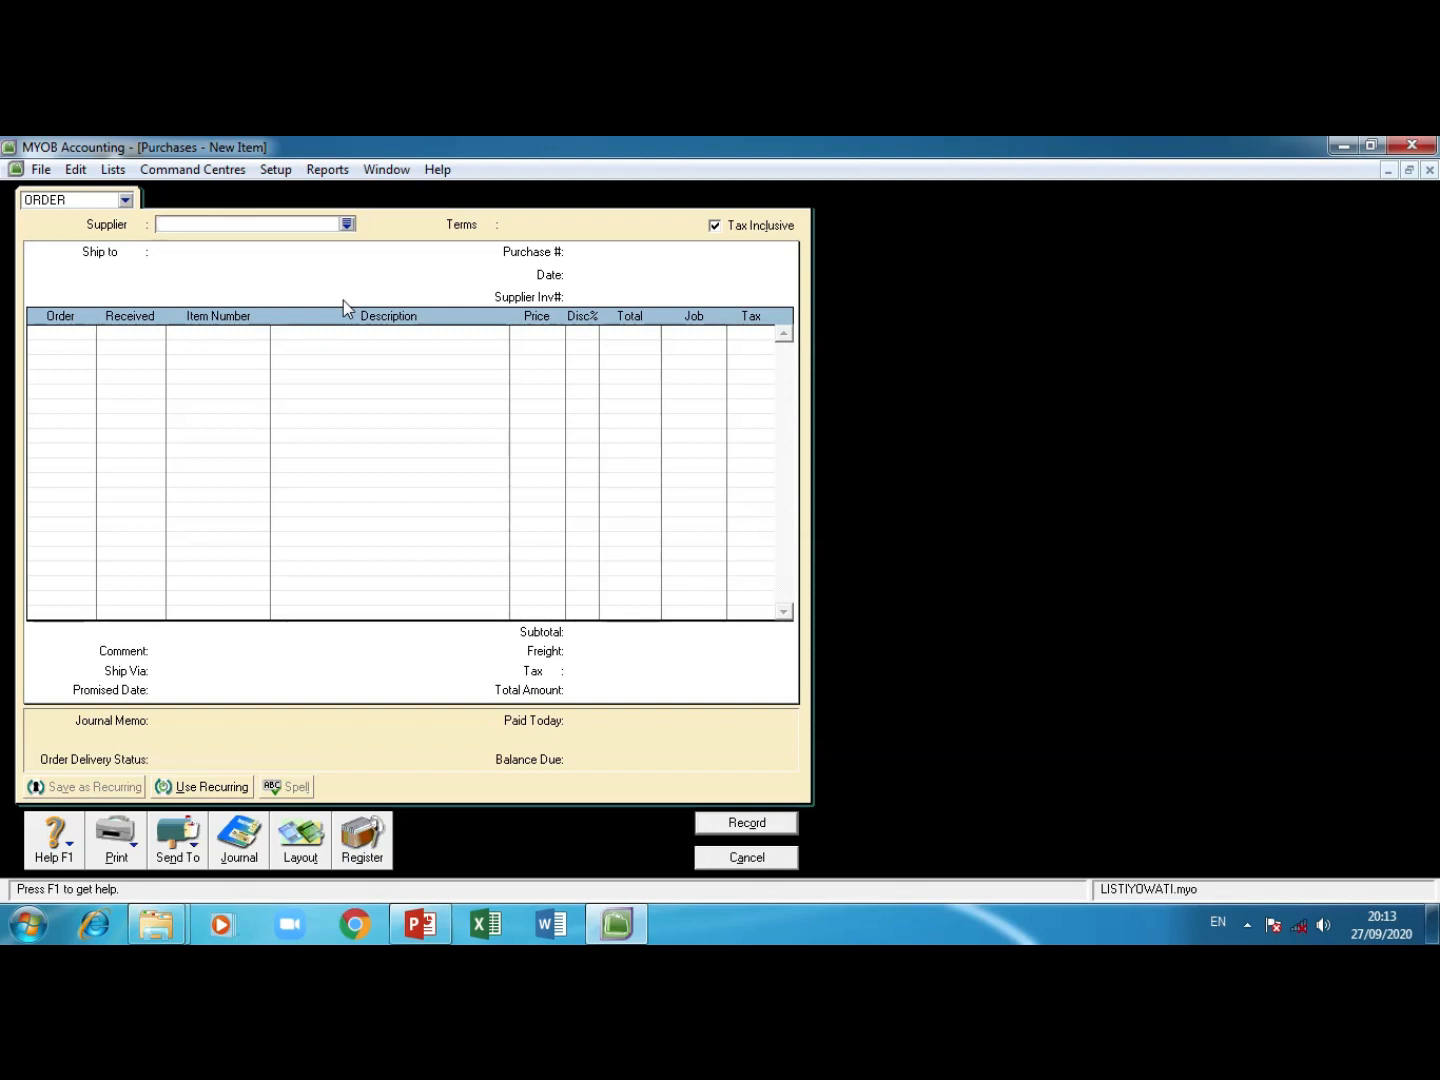
Step: Change the purchase type to RECEIVE ITEMS and choose PT. OLYMPIC as the supplier without using an existing quote or order
click(125, 202)
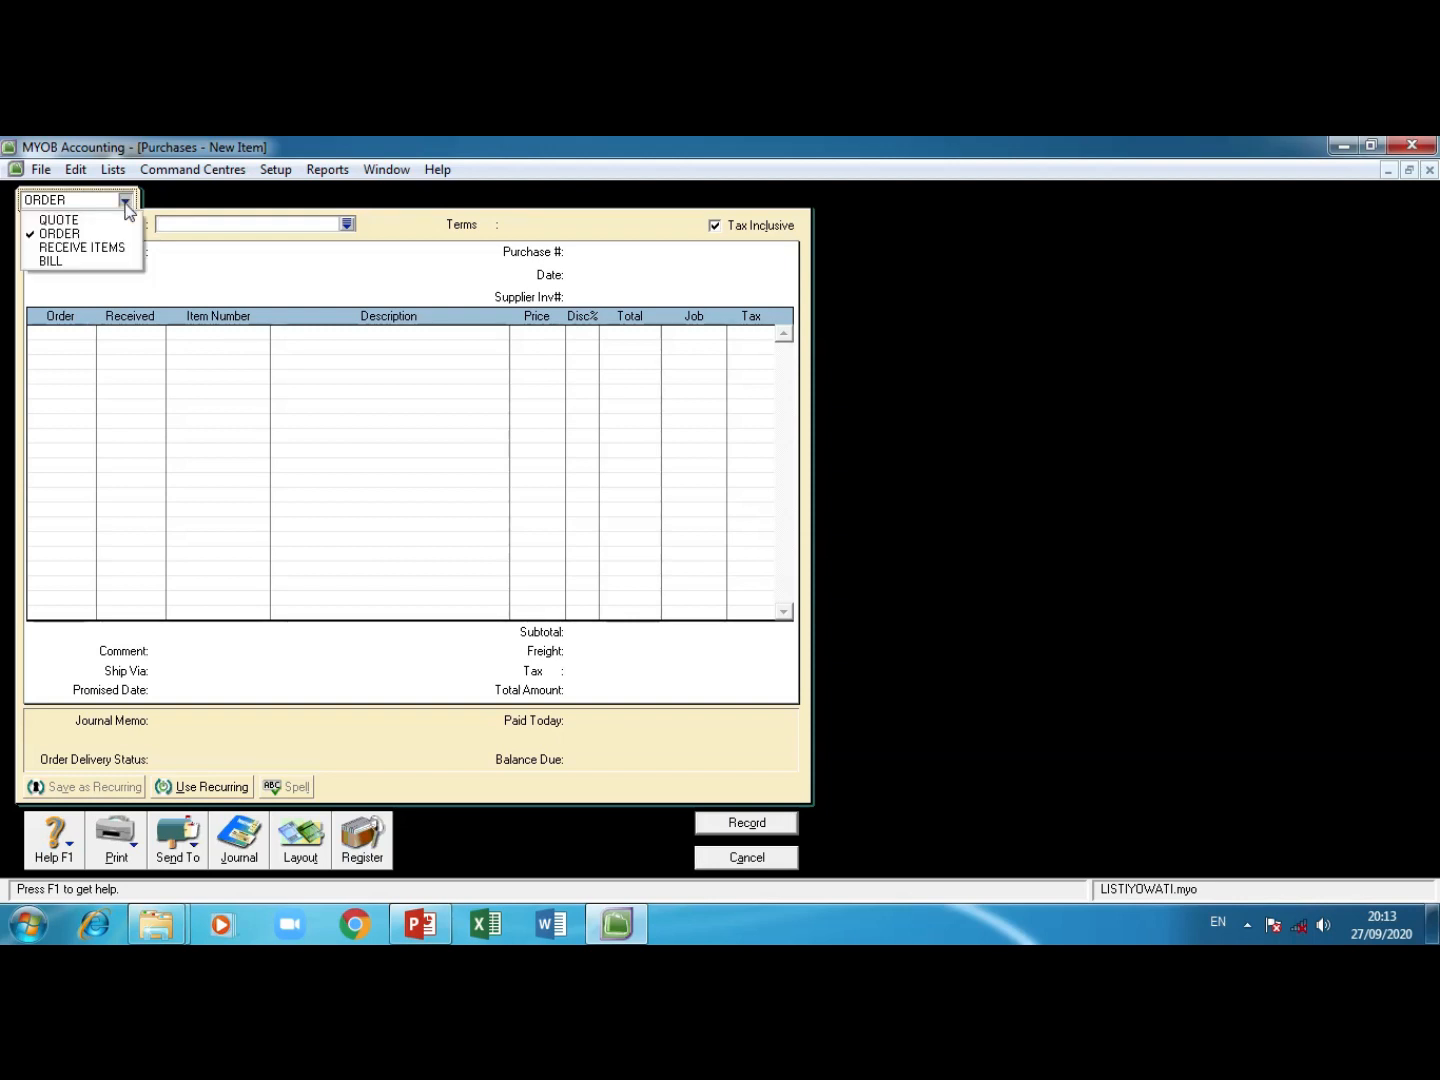
click(118, 248)
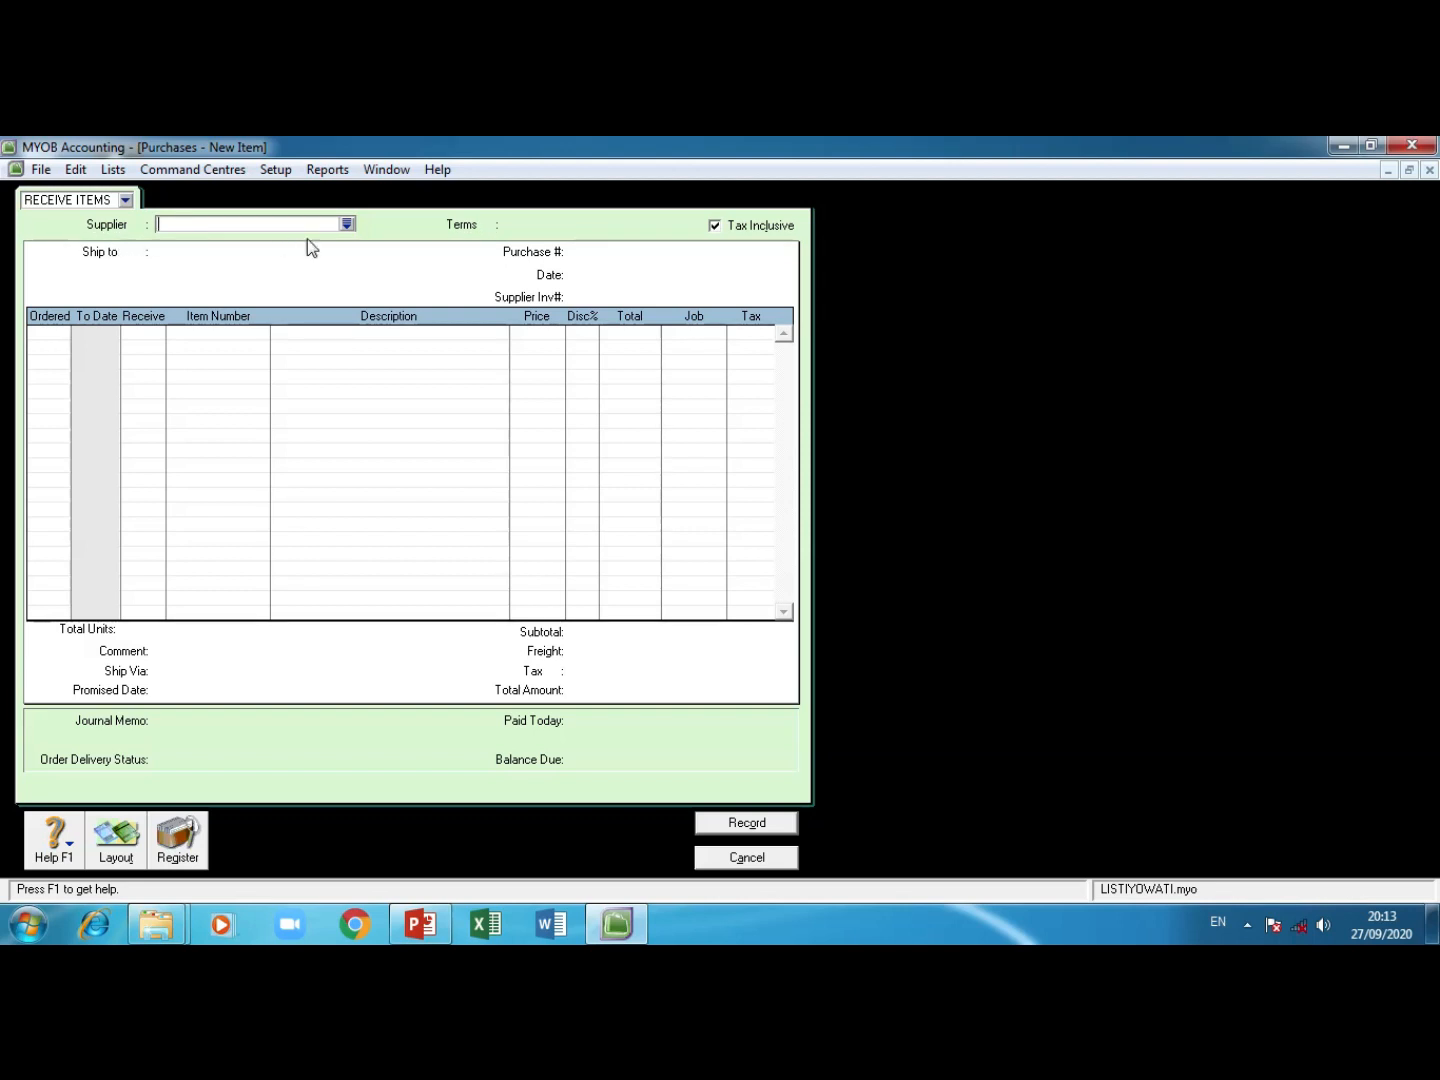
click(347, 224)
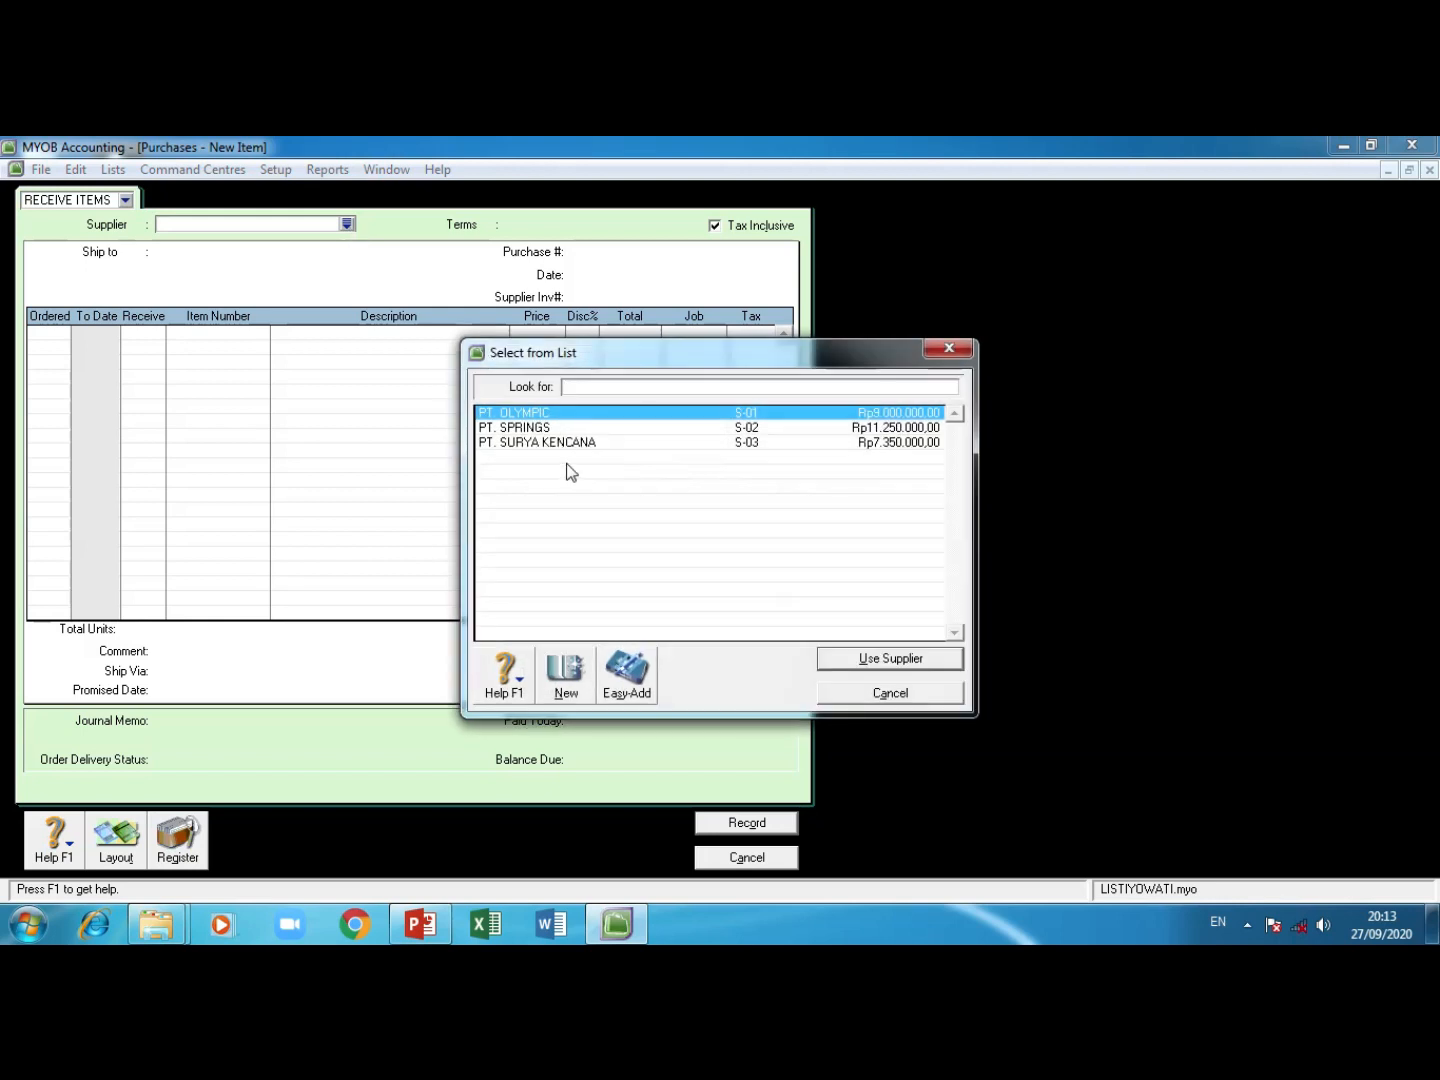
click(562, 411)
click(856, 659)
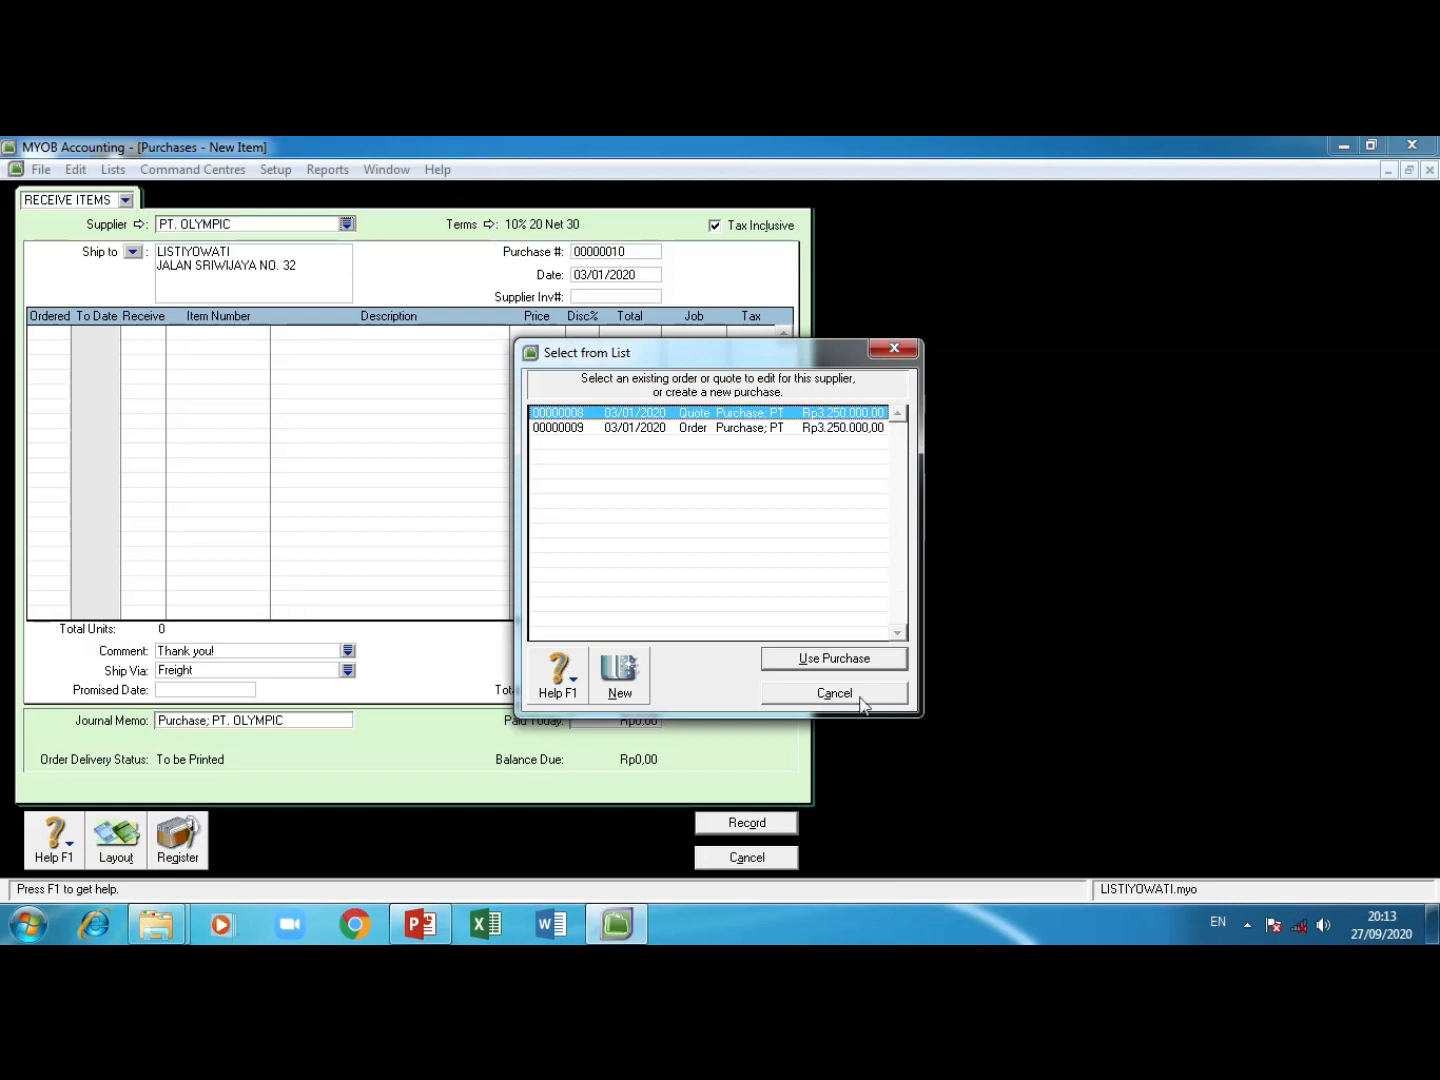
click(834, 693)
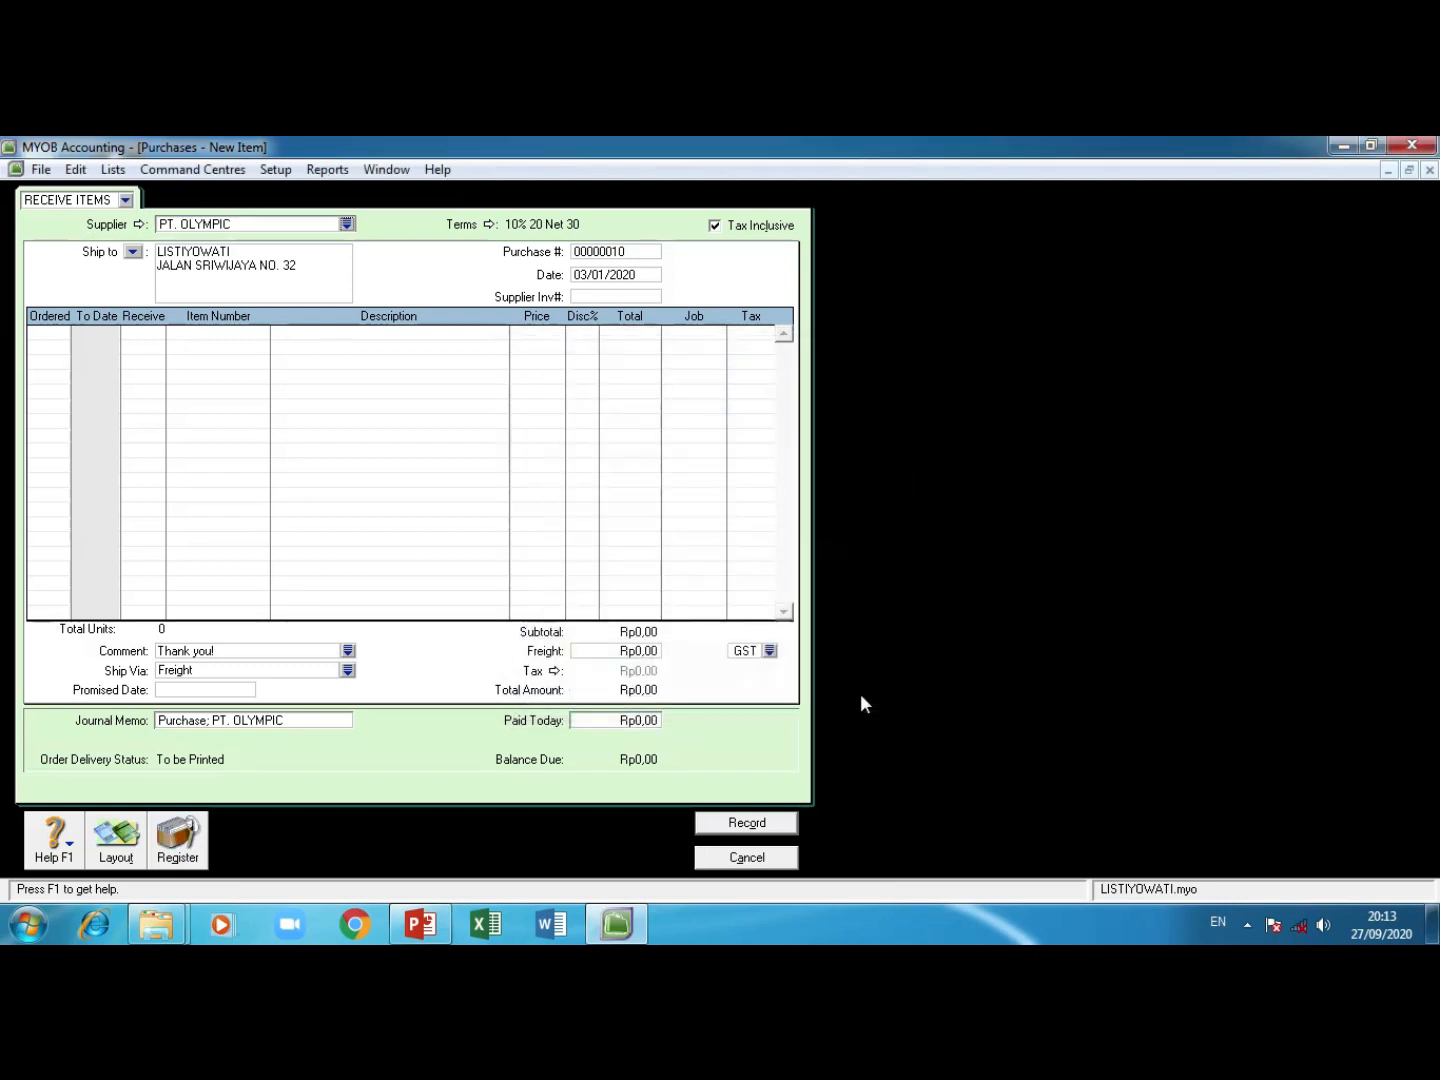
Step: Add a receipt line for item 001 LEMARI with 2 units ordered and 2 received at Rp800.000 with PPN tax
click(625, 294)
key(Tab)
key(Tab)
text(2)
key(Tab)
key(Tab)
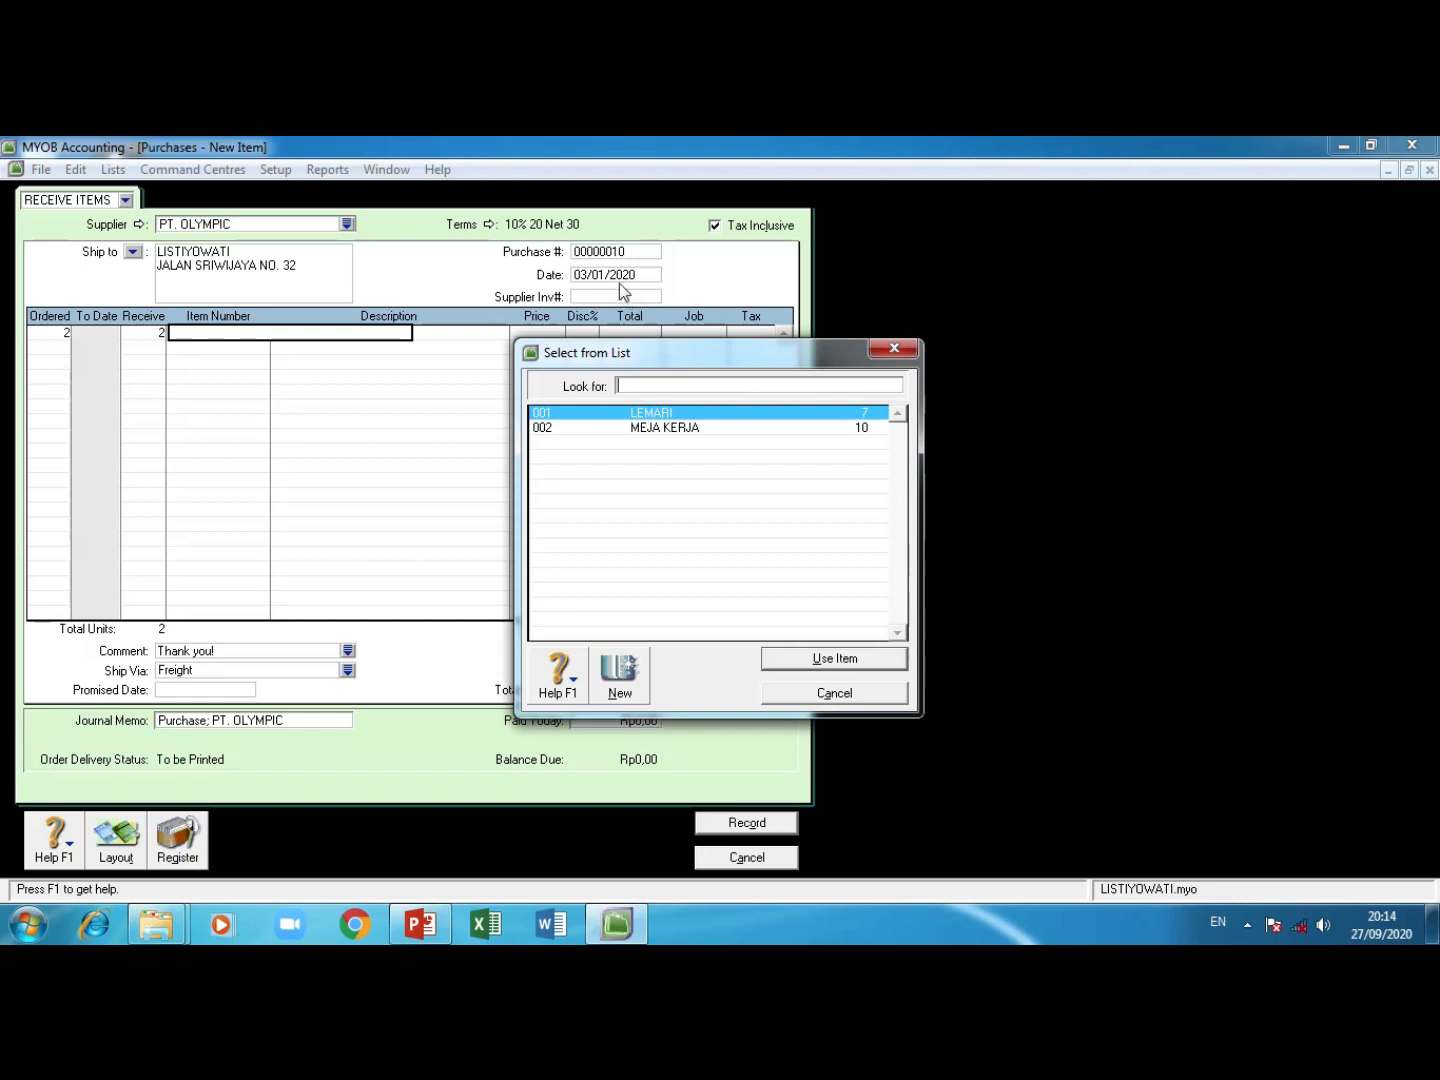
click(821, 659)
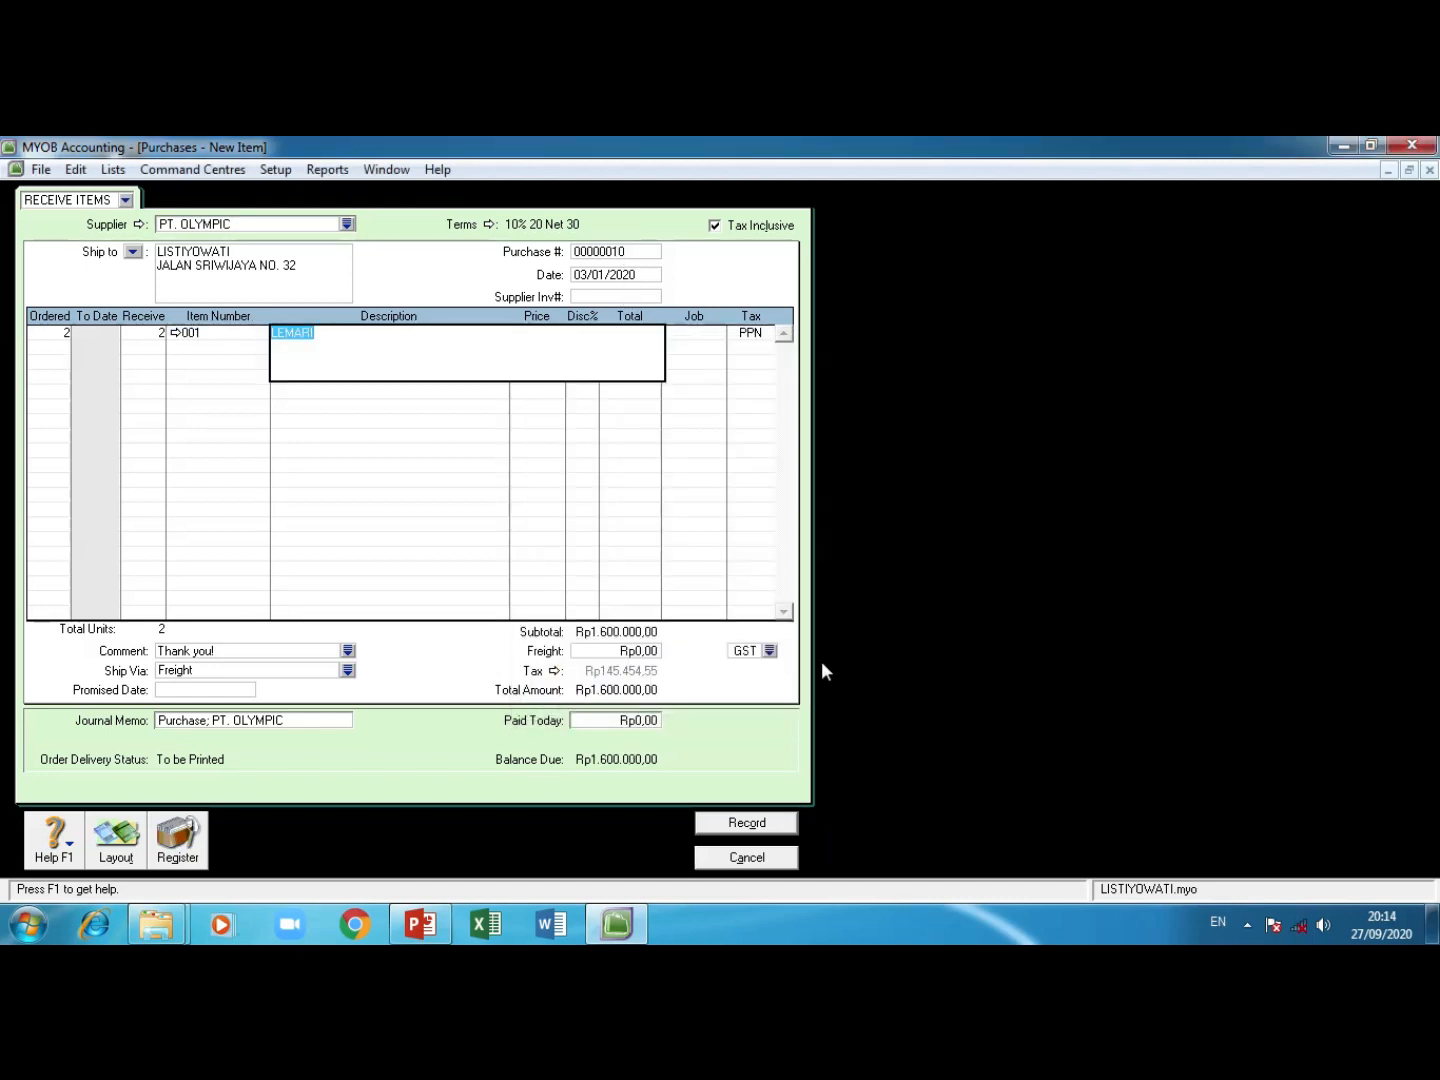
key(Tab)
key(Tab)
key(Tab)
key(Tab)
key(Tab)
key(Tab)
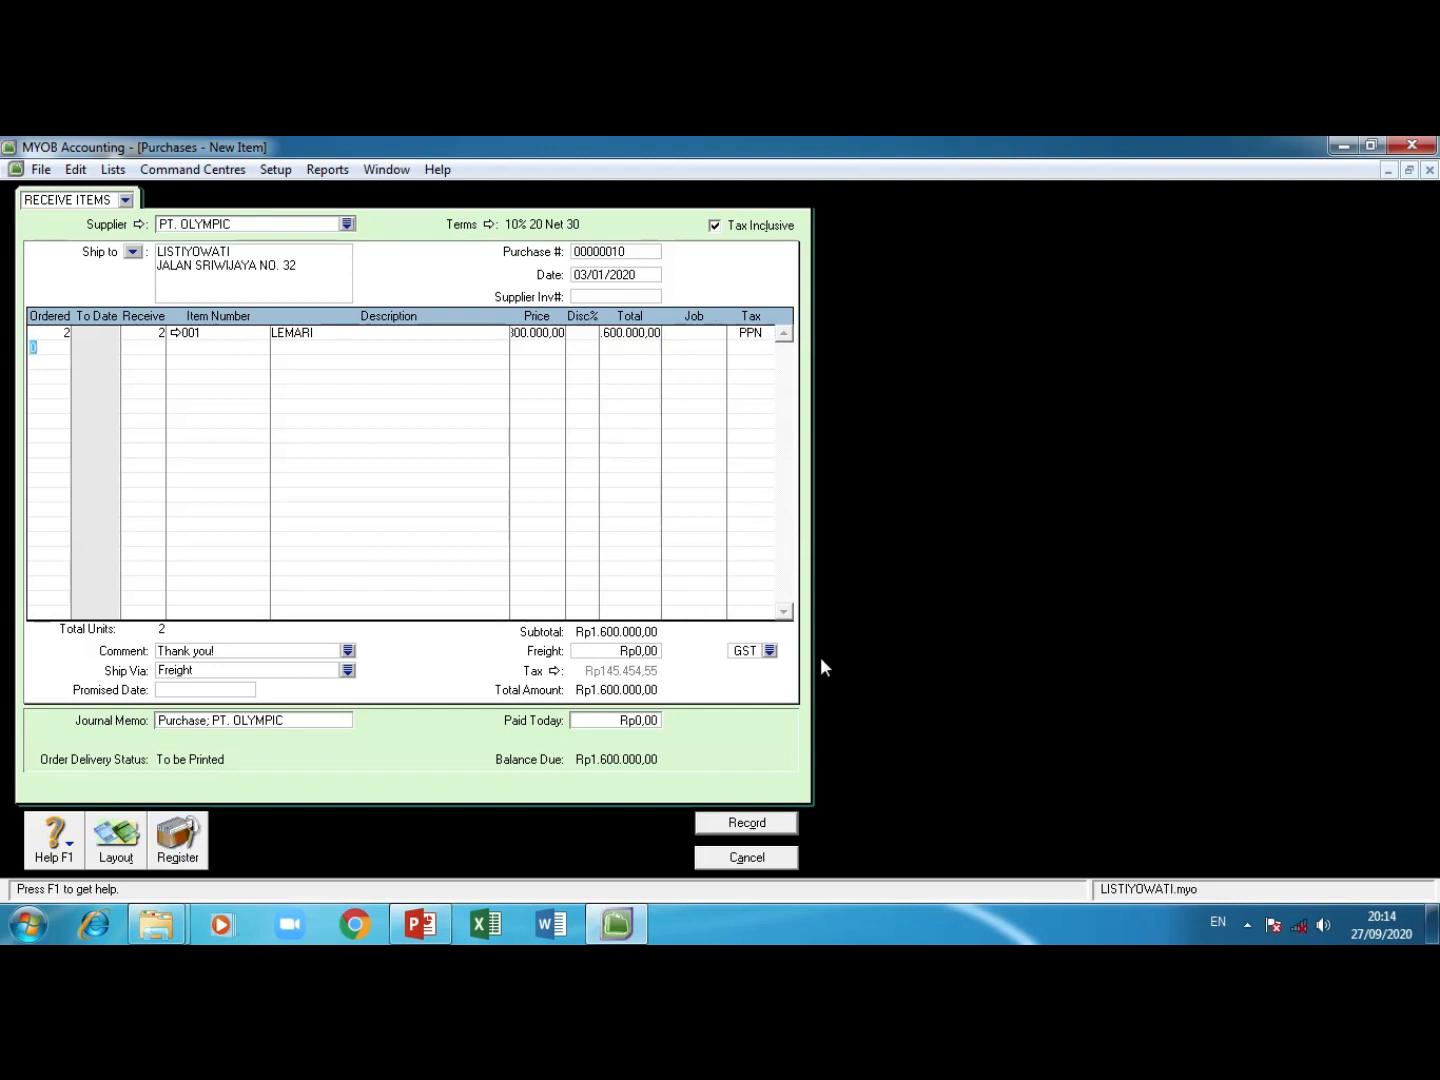
Step: Add a receipt line for item 002 MEJA KERJA with 3 units ordered and 3 received, and record the received items
text(3)
key(Tab)
text(3)
key(Tab)
key(Tab)
click(688, 437)
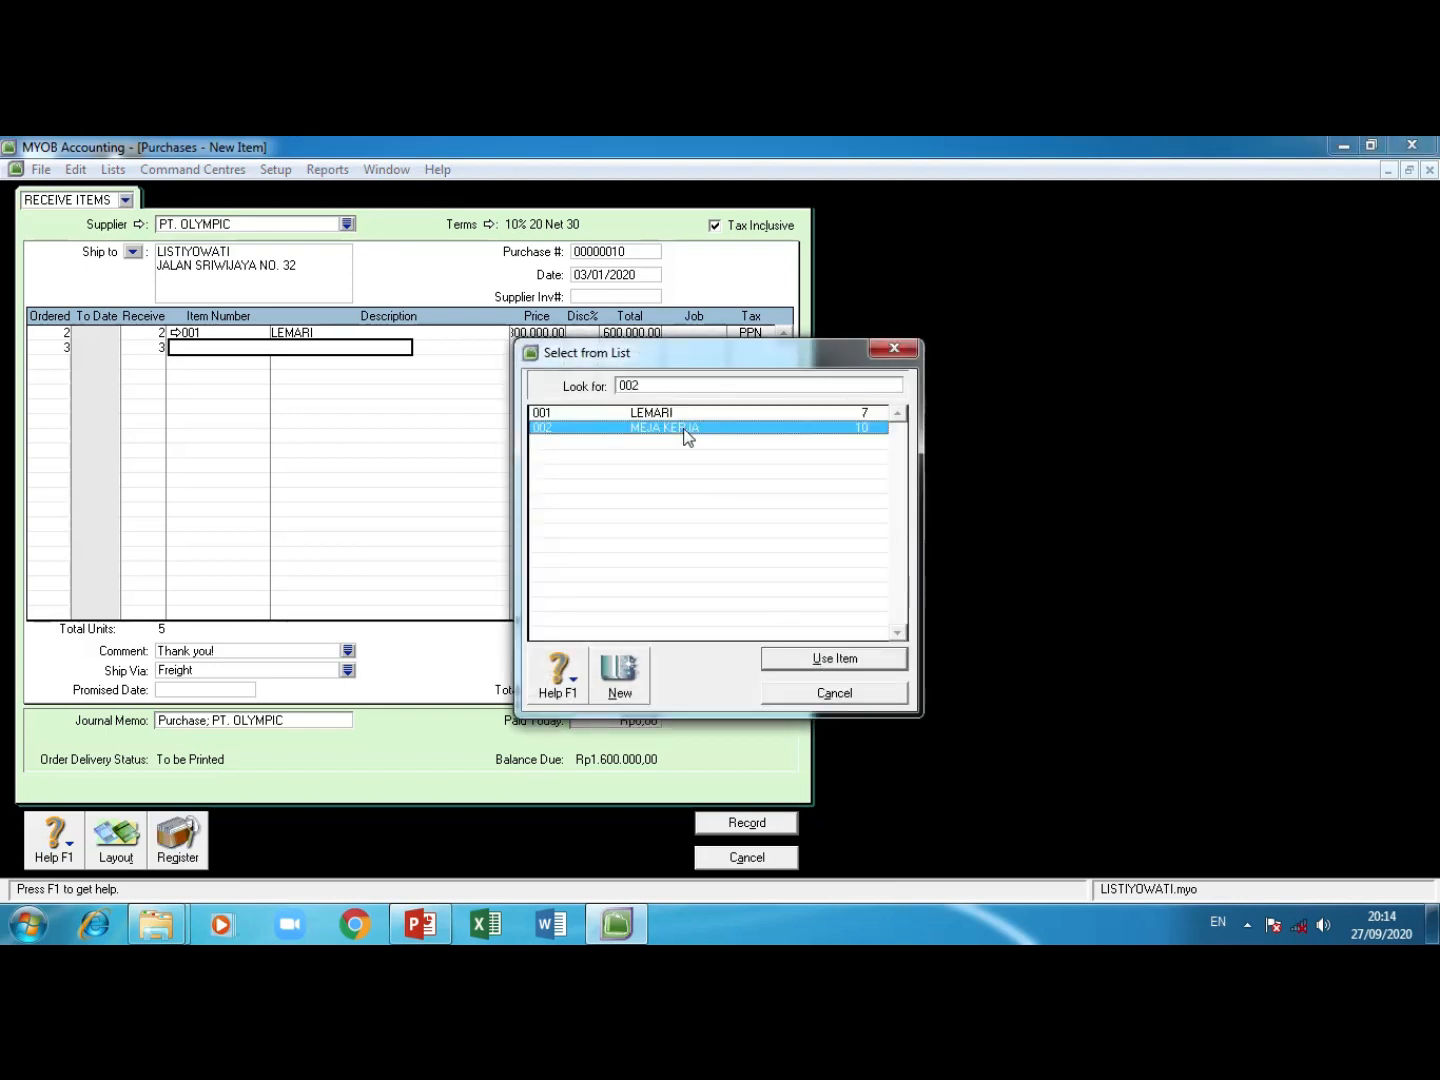
click(808, 662)
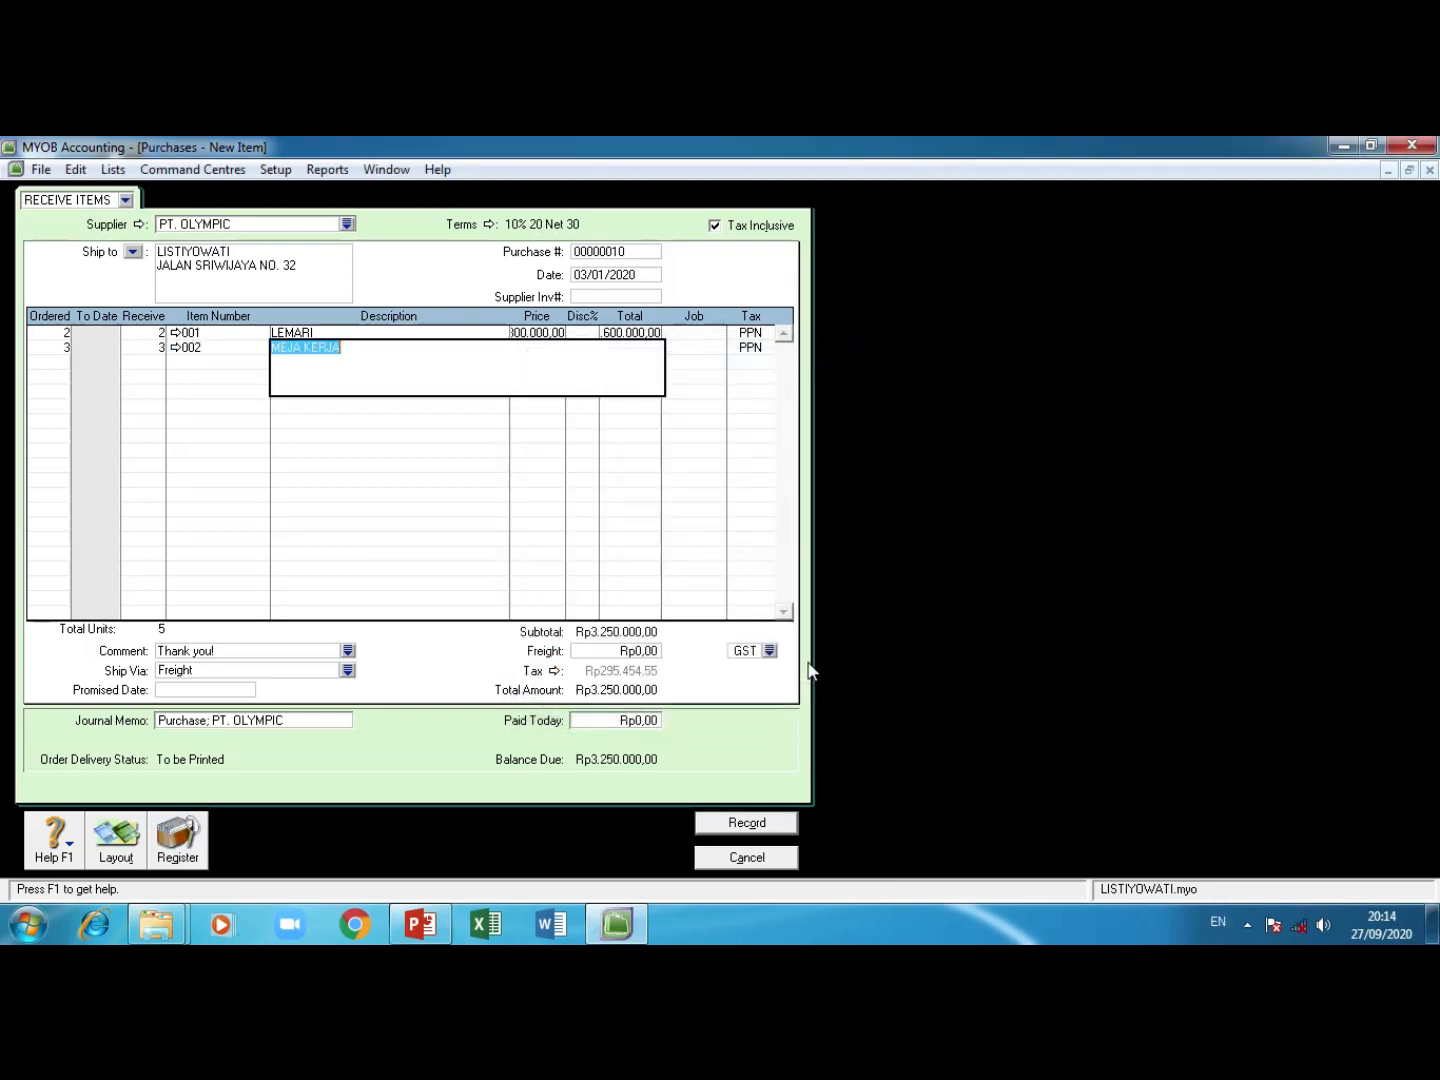
key(Tab)
key(Tab)
key(Tab)
key(Tab)
key(Tab)
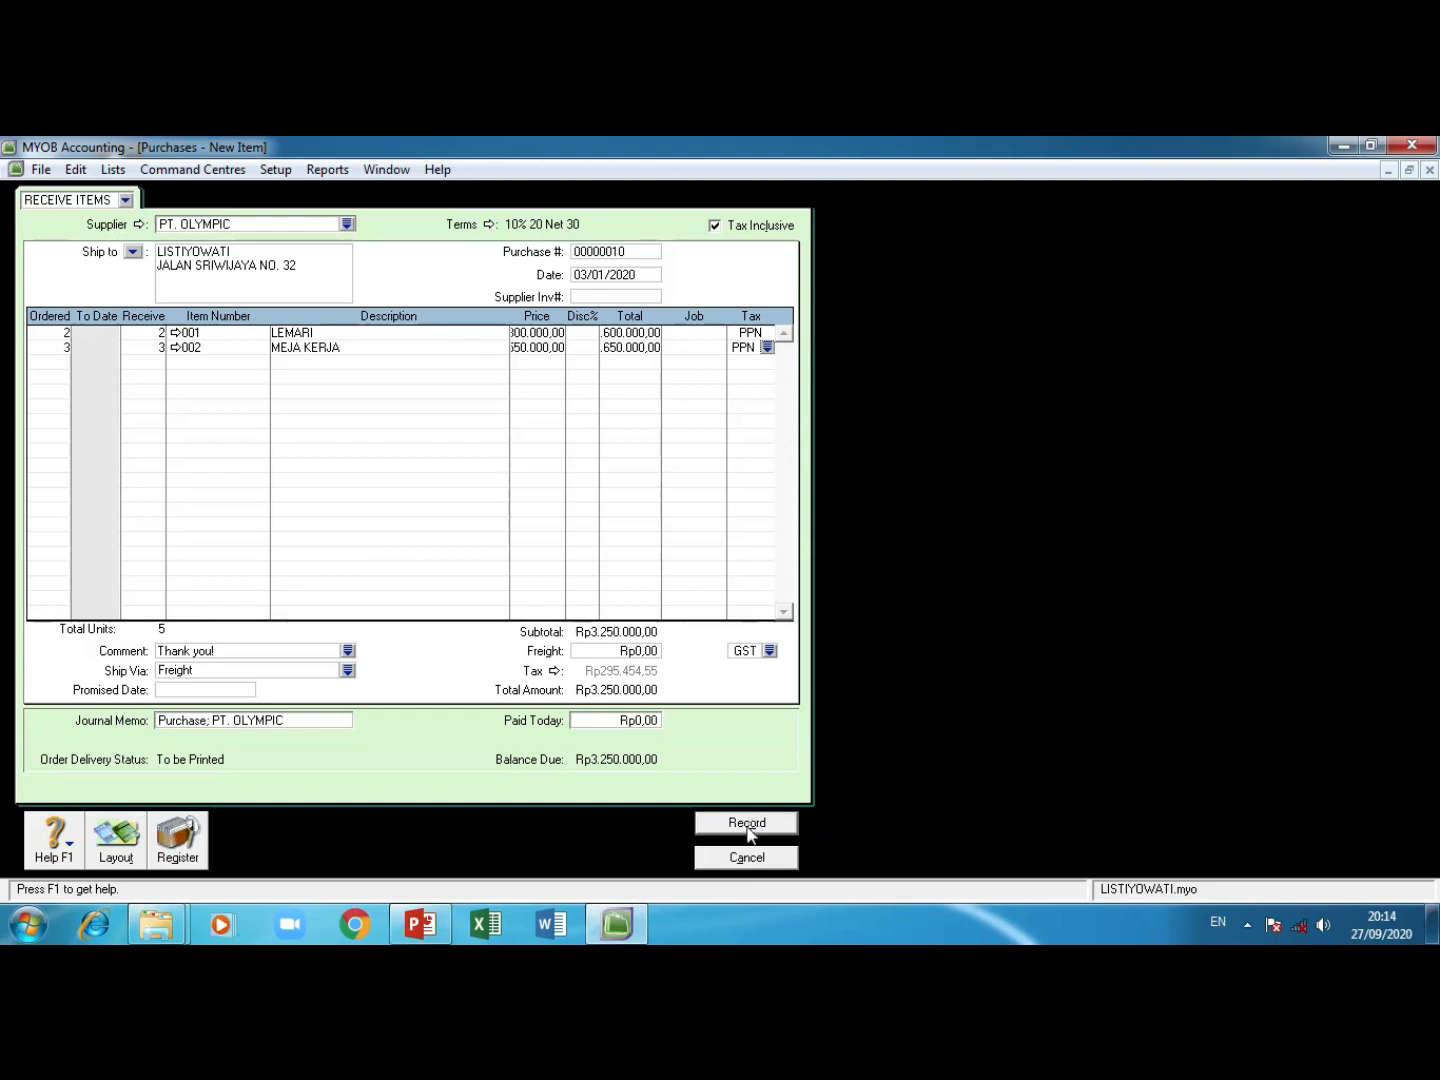
click(748, 828)
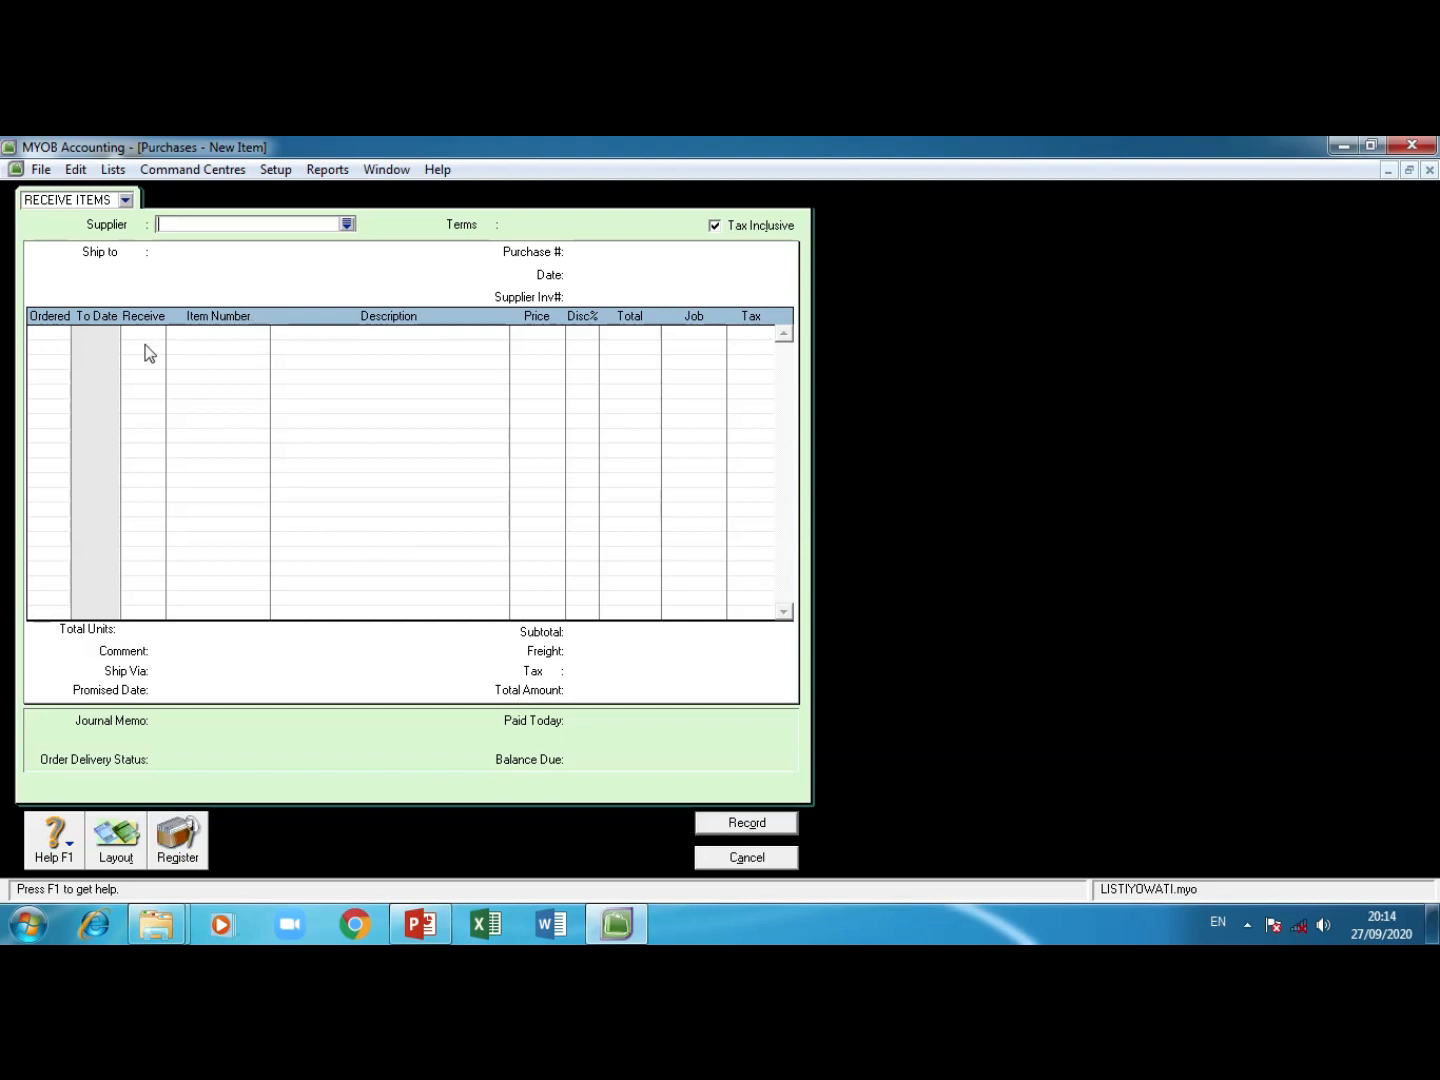
Step: Change the purchase type to BILL and choose PT. OLYMPIC as the supplier without using an existing quote or order
click(125, 200)
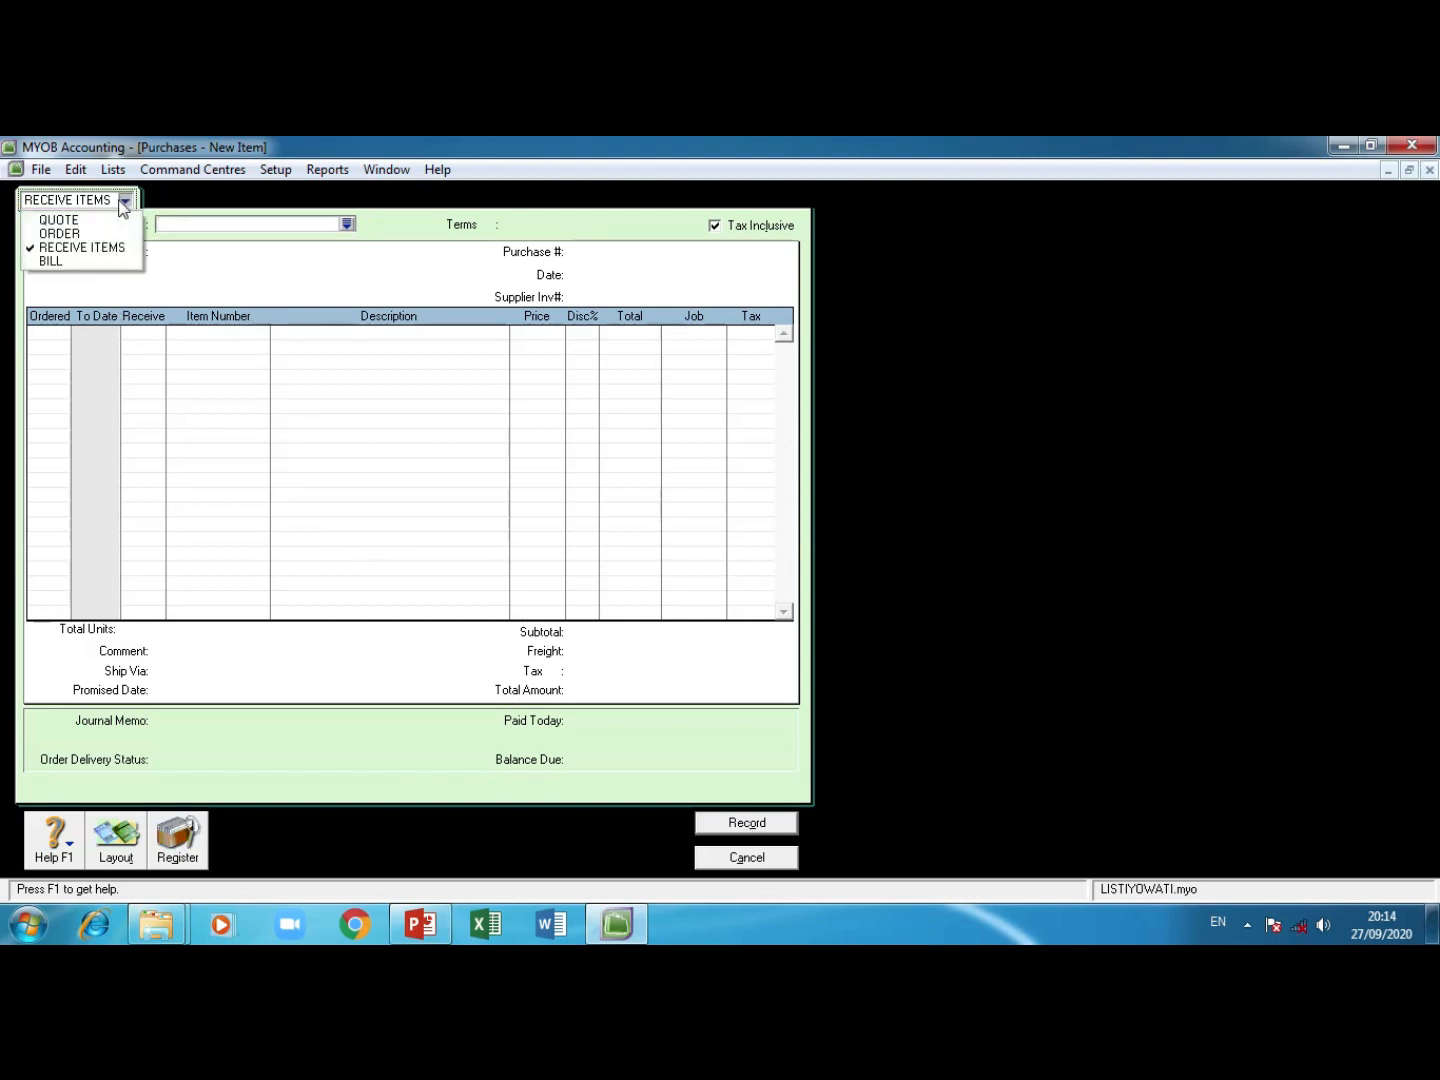
click(108, 263)
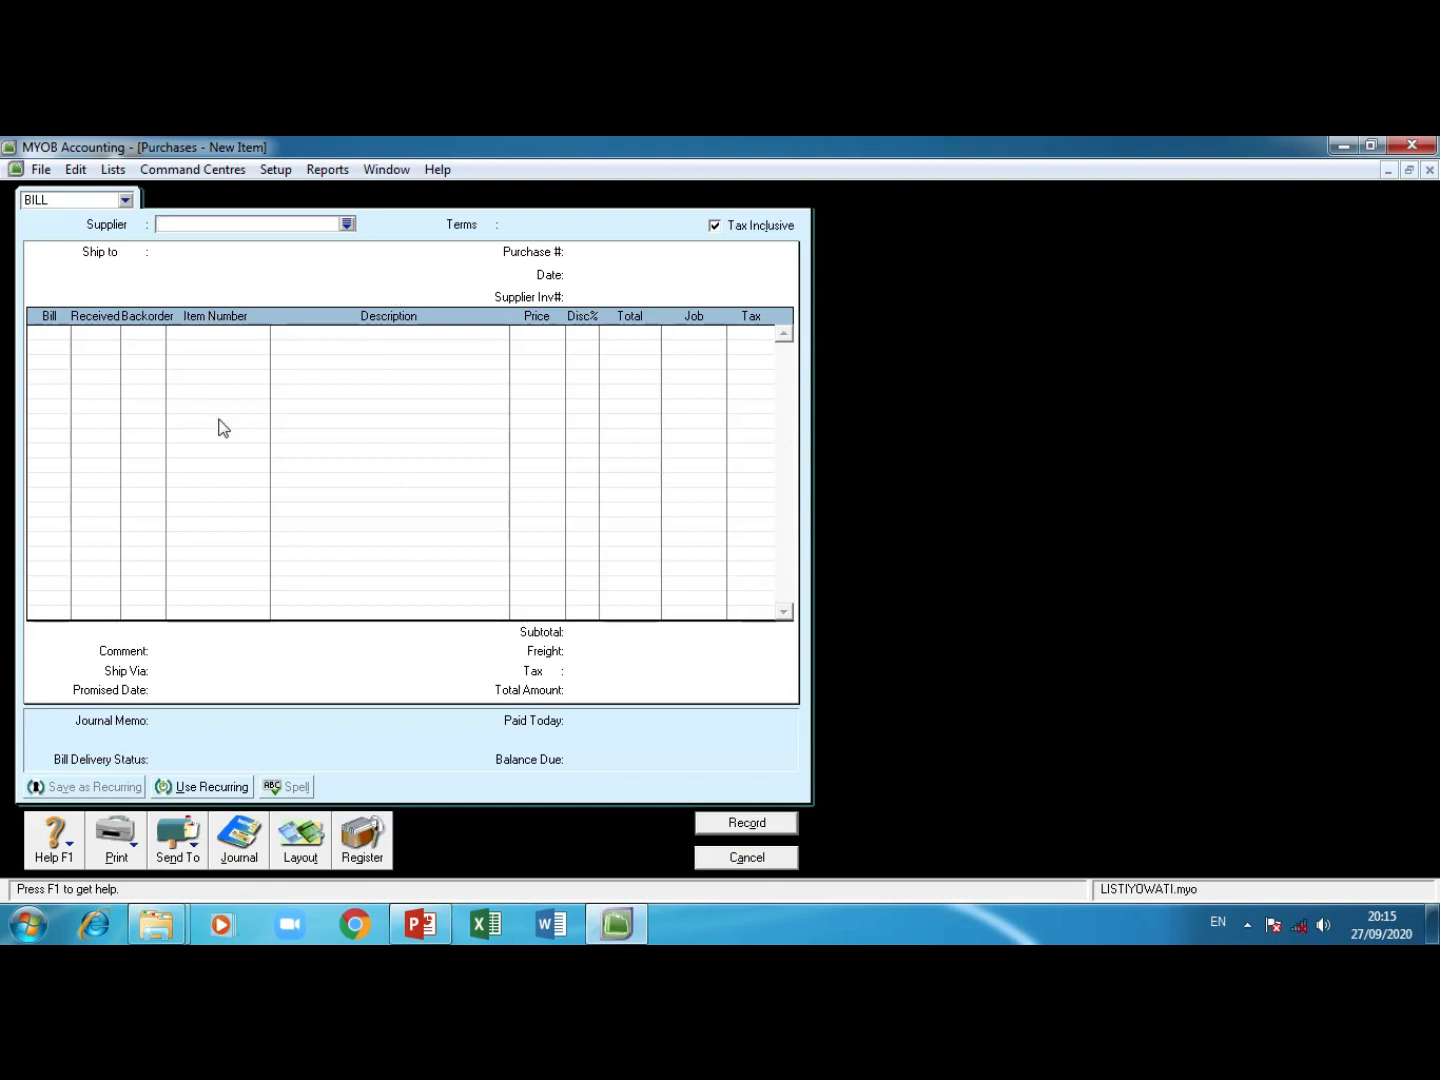
click(347, 224)
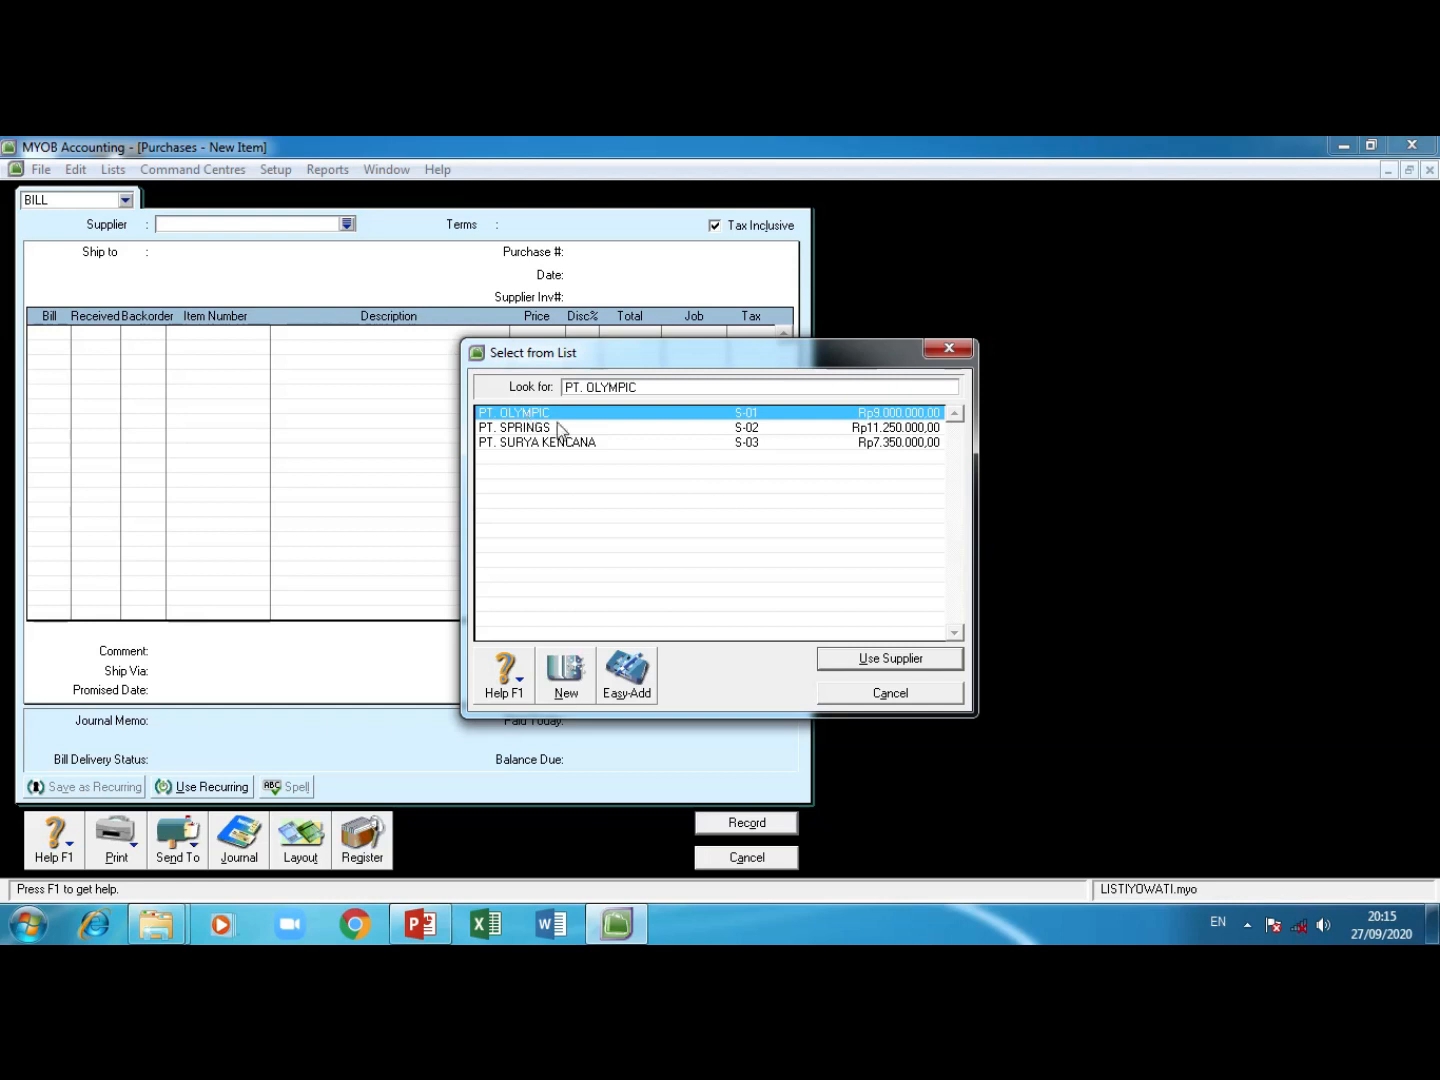
click(893, 658)
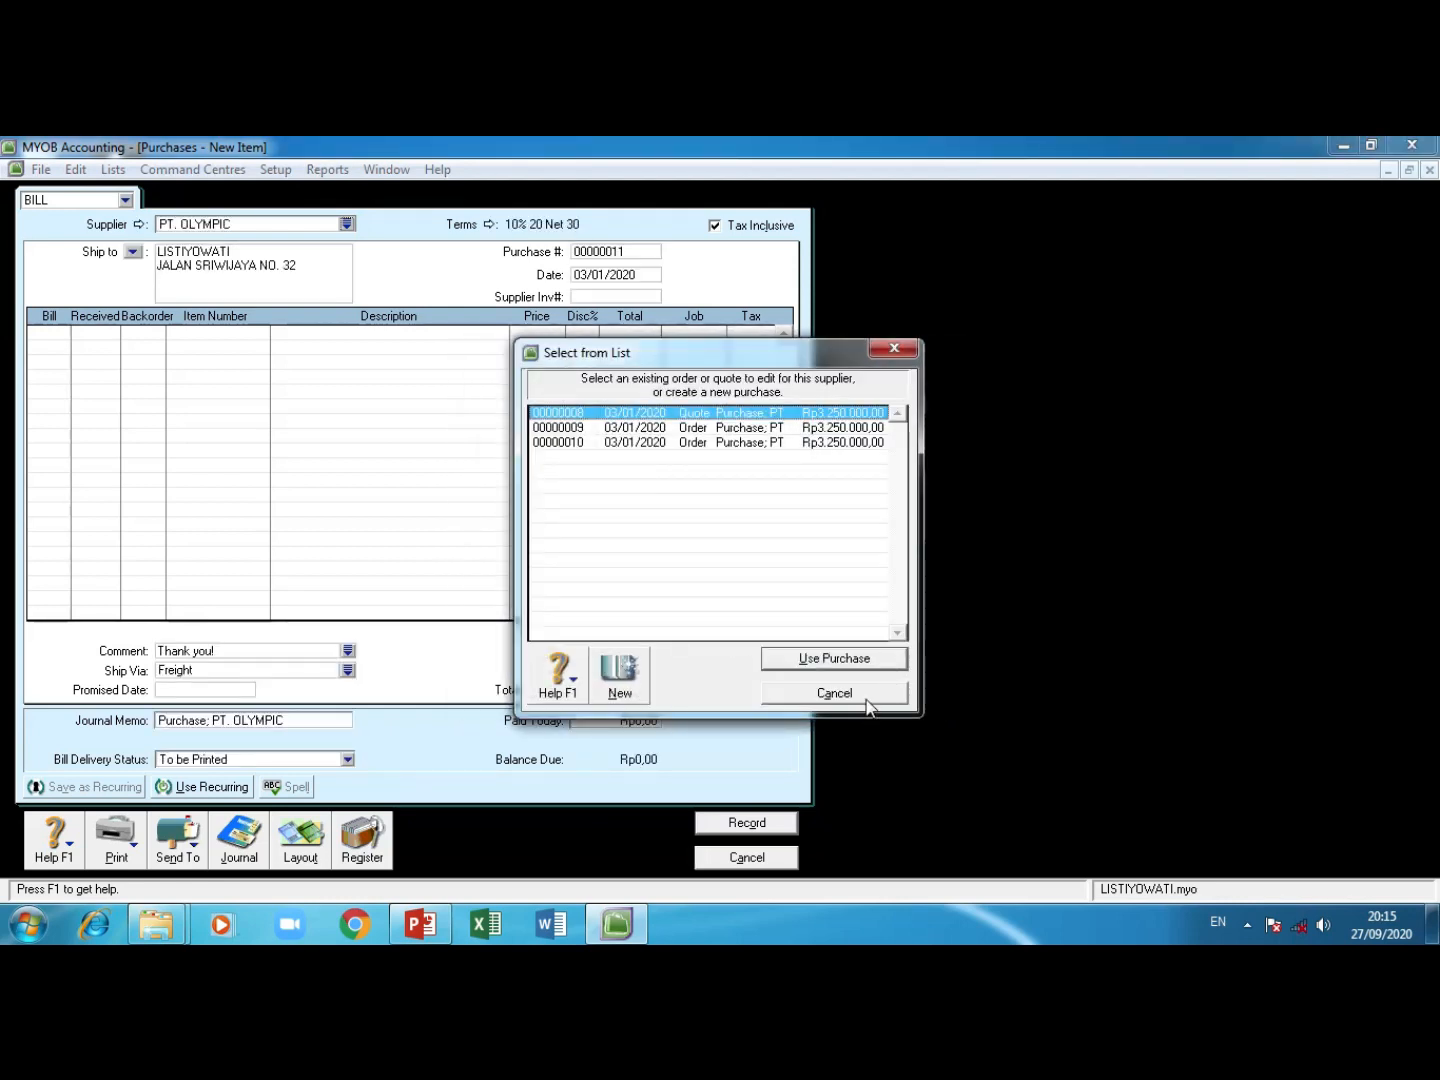
click(834, 693)
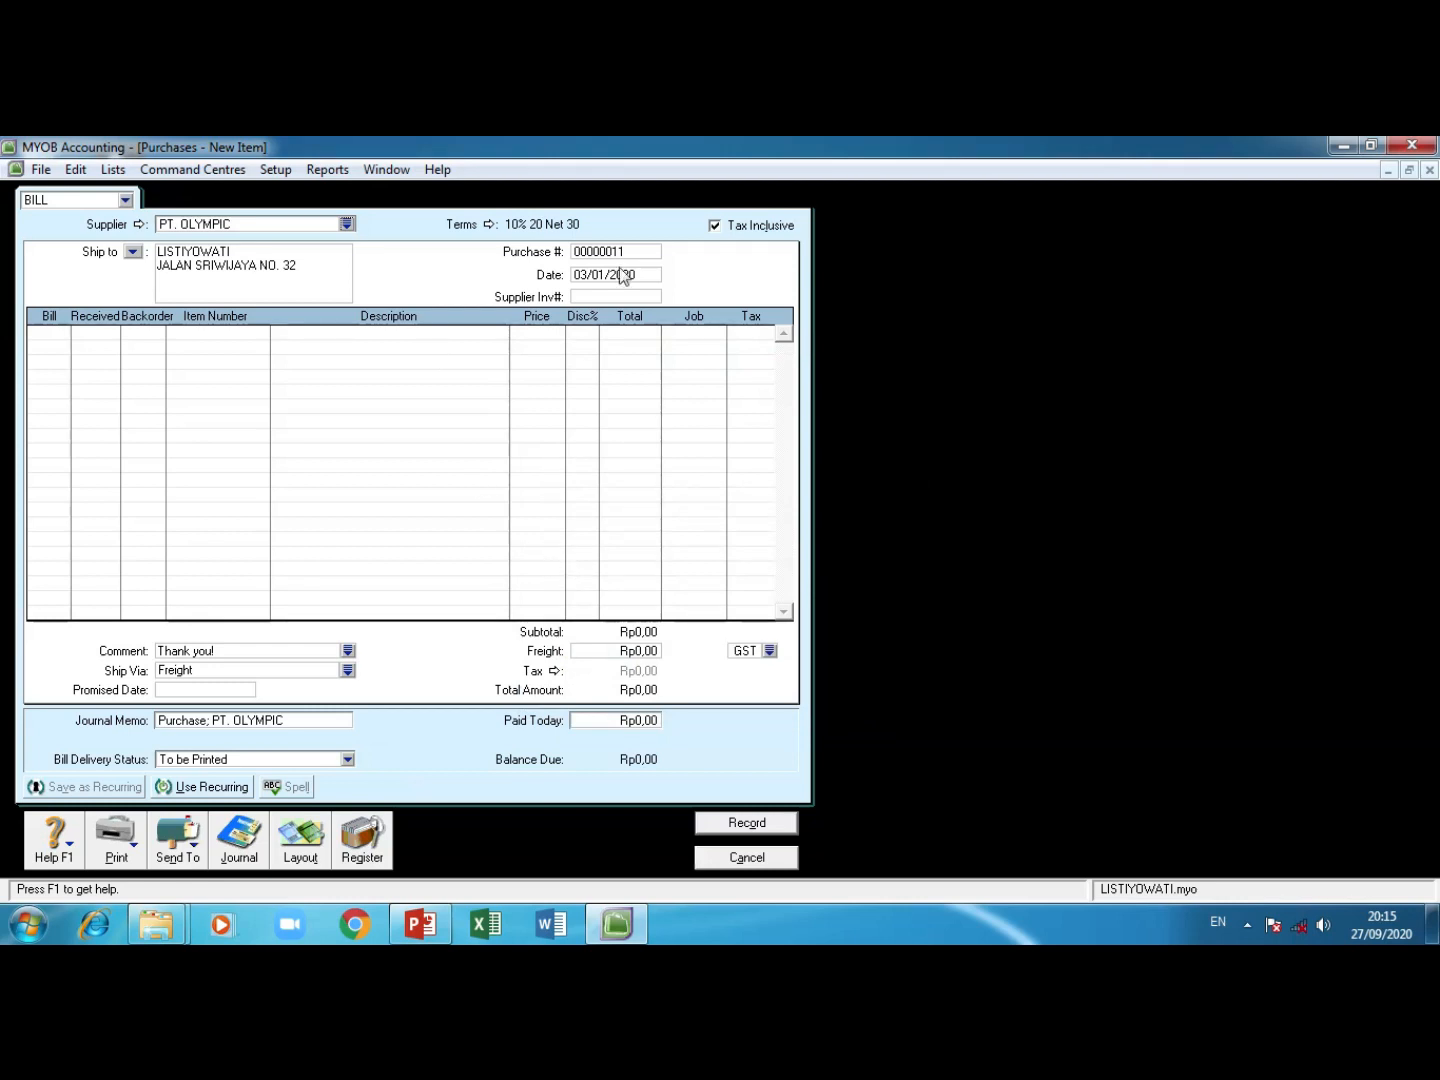
Step: Add a bill line for 2 billed and received units of item 001 LEMARI at Rp800.000 with PPN tax
click(597, 295)
key(Tab)
text(2)
key(Tab)
key(Tab)
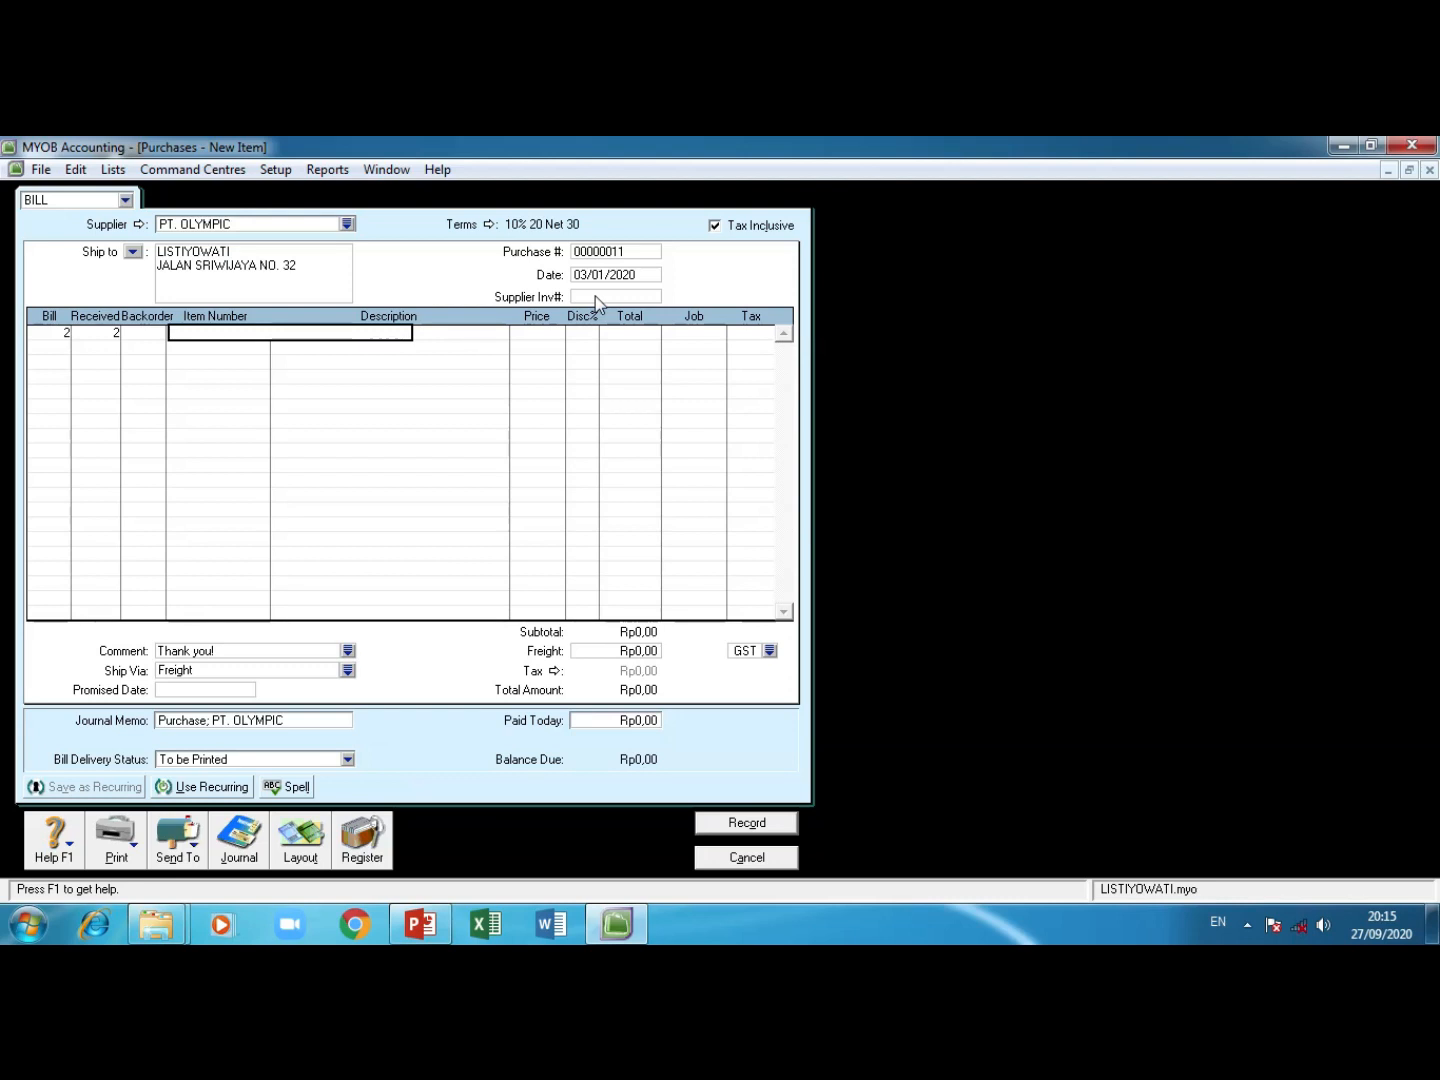
key(Tab)
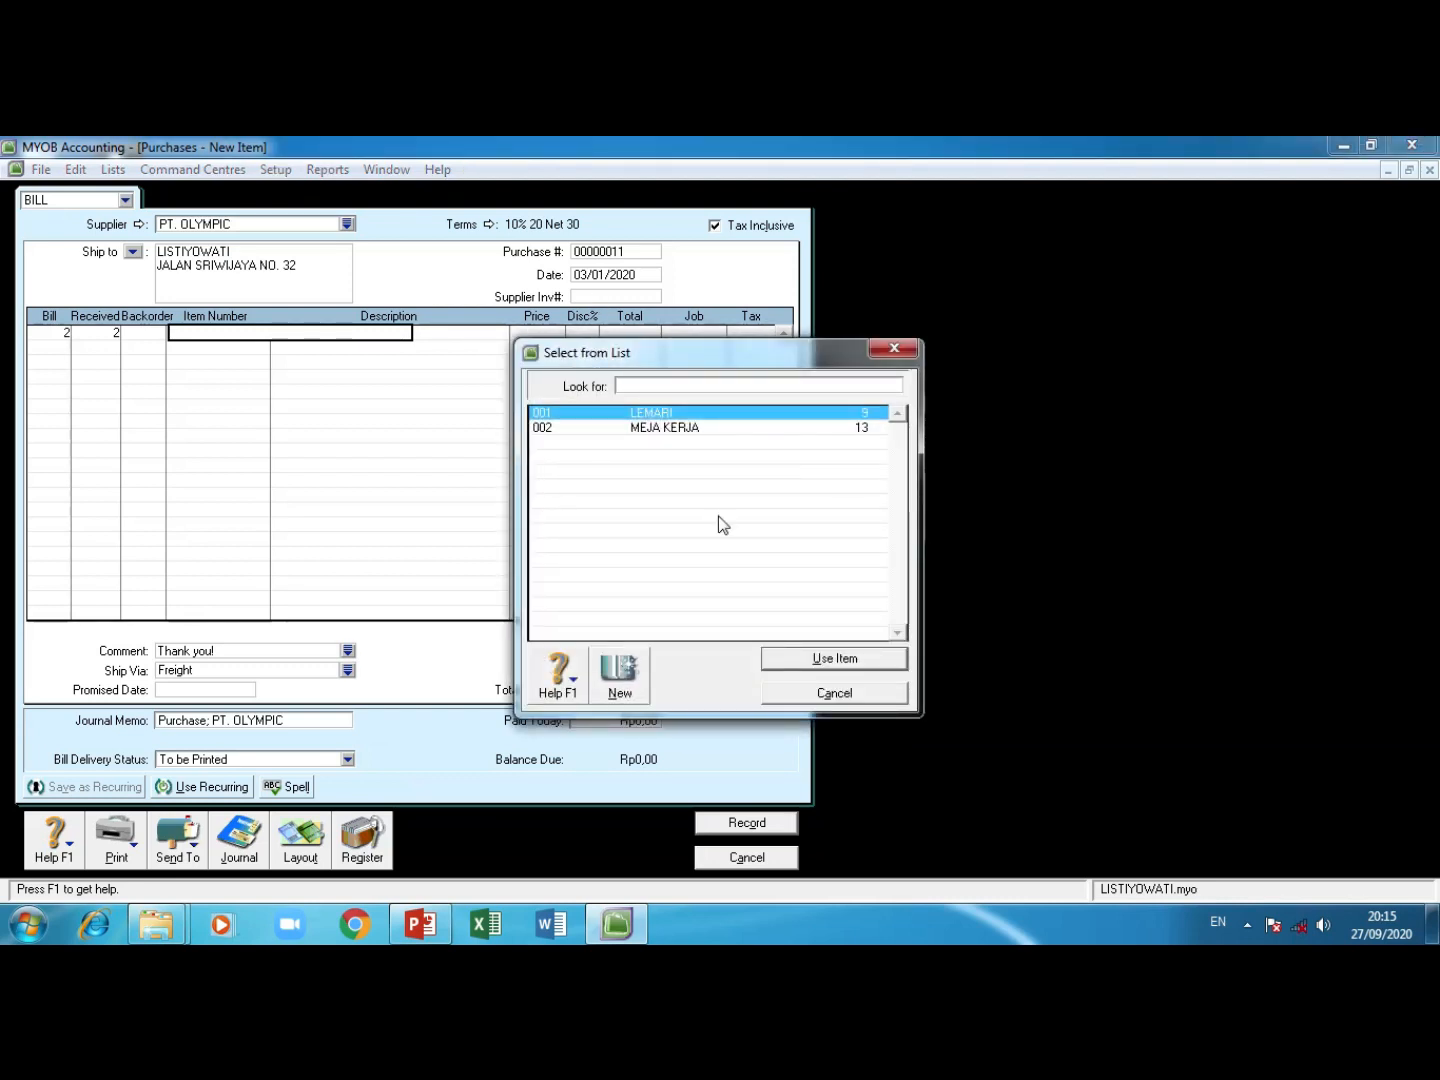
click(834, 658)
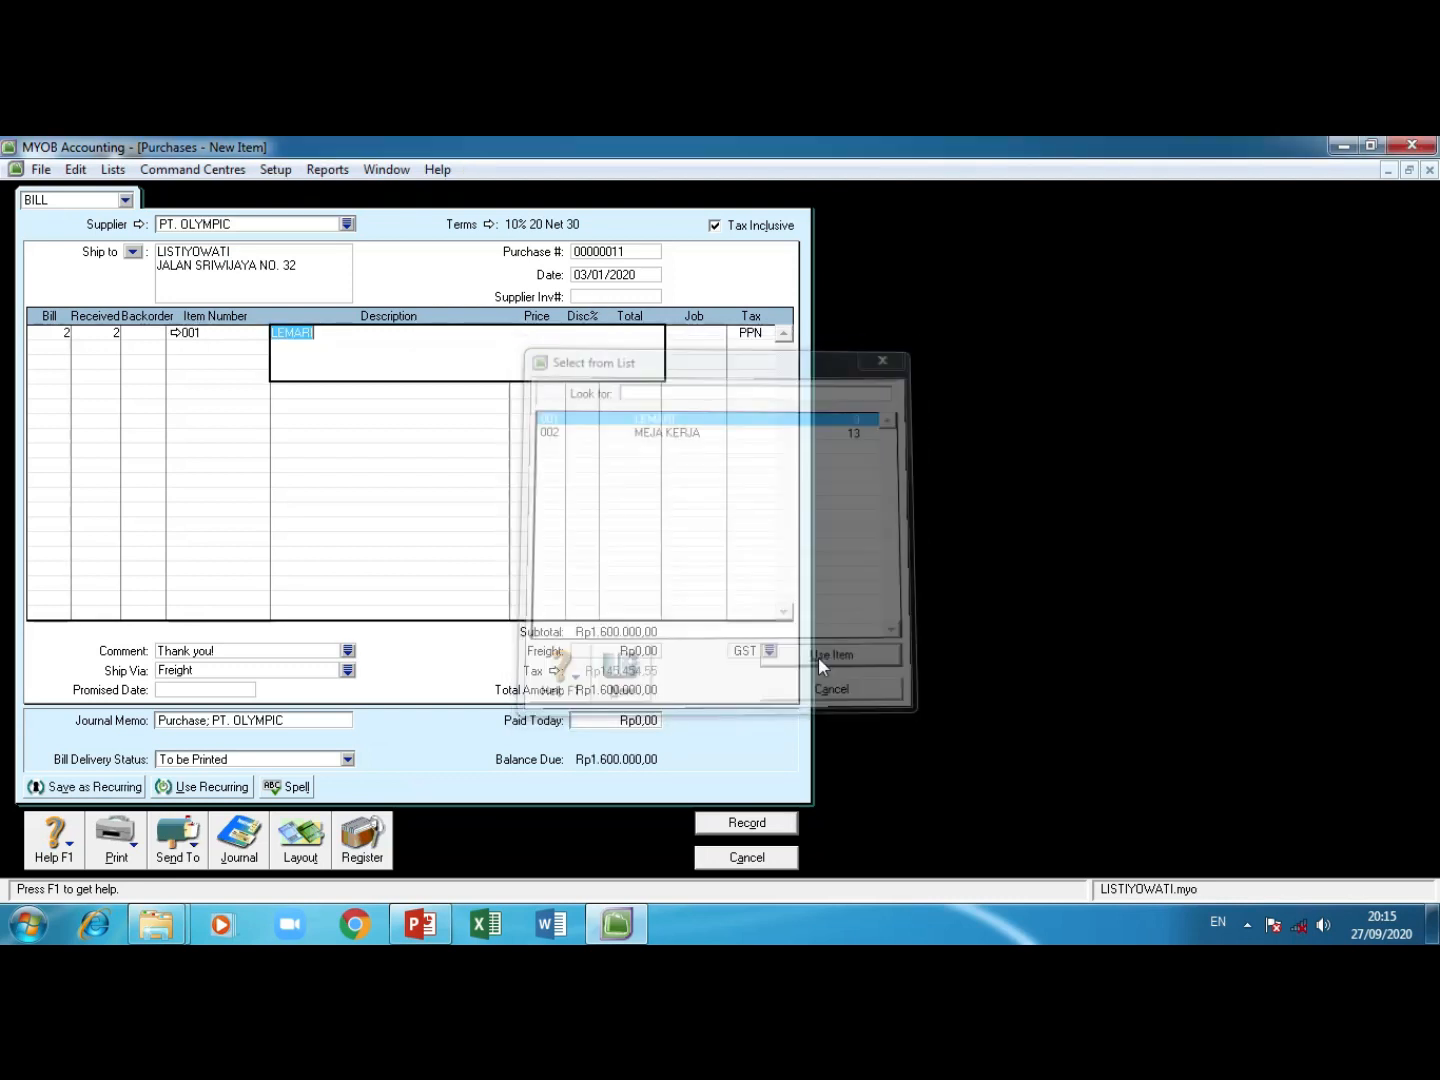
key(Tab)
key(Tab)
key(Tab)
key(Tab)
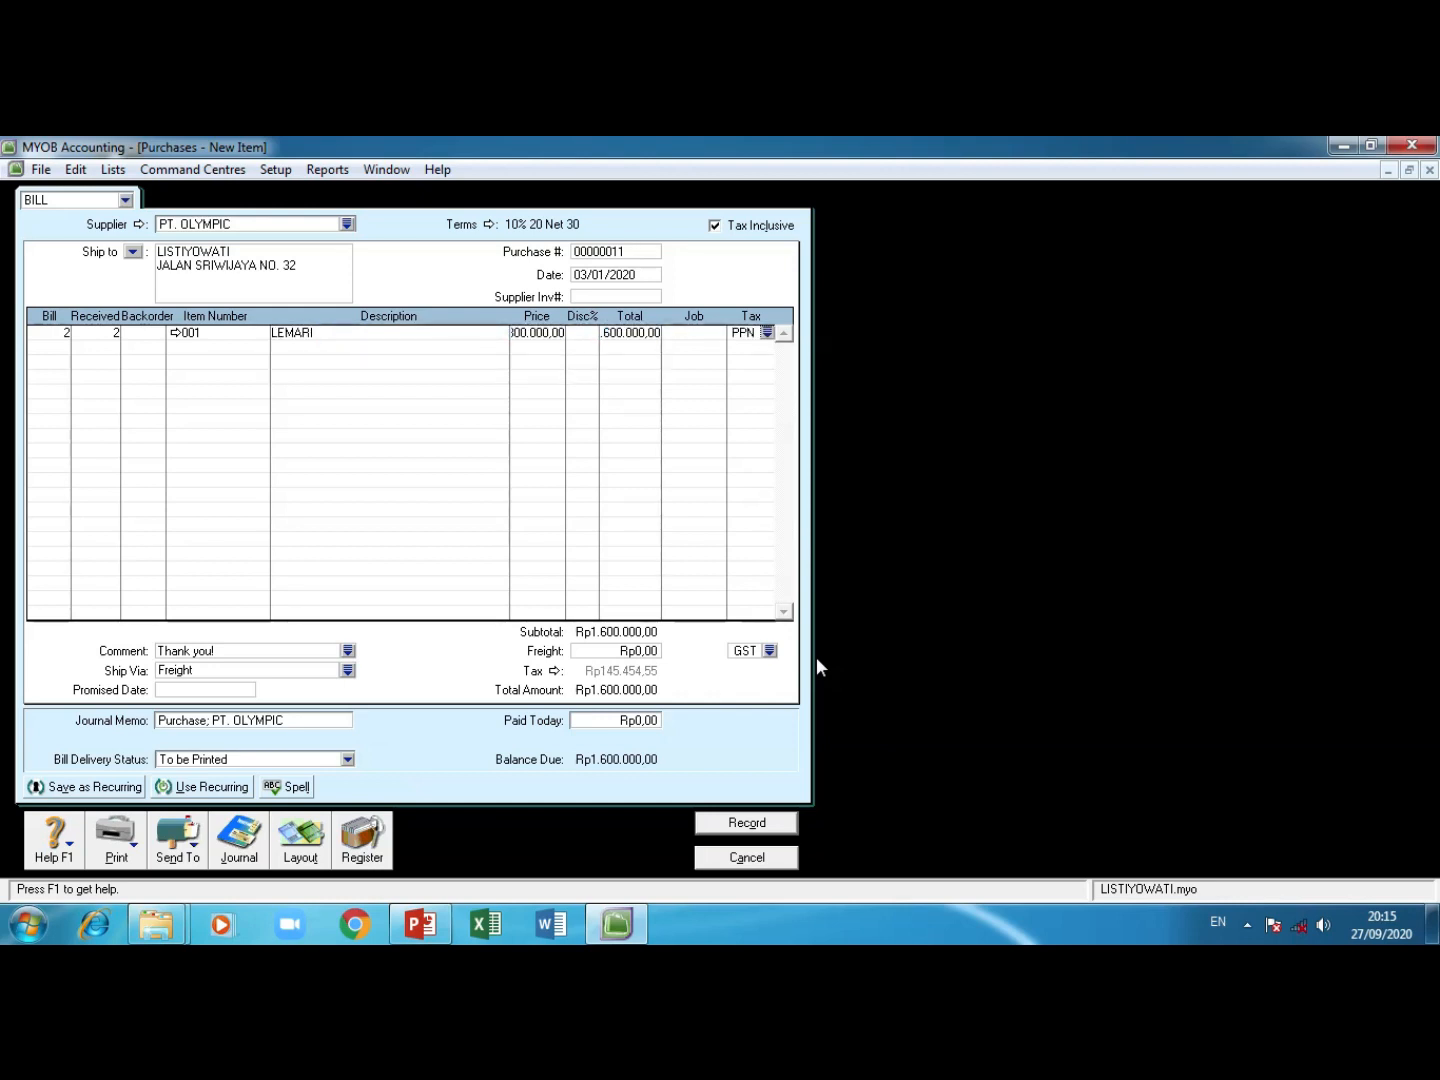
key(Tab)
Step: Add a bill line for 3 units of item 002 MEJA KERJA with PPN tax, record the bill and close the purchase entry window
text(3)
key(Tab)
key(Tab)
key(Tab)
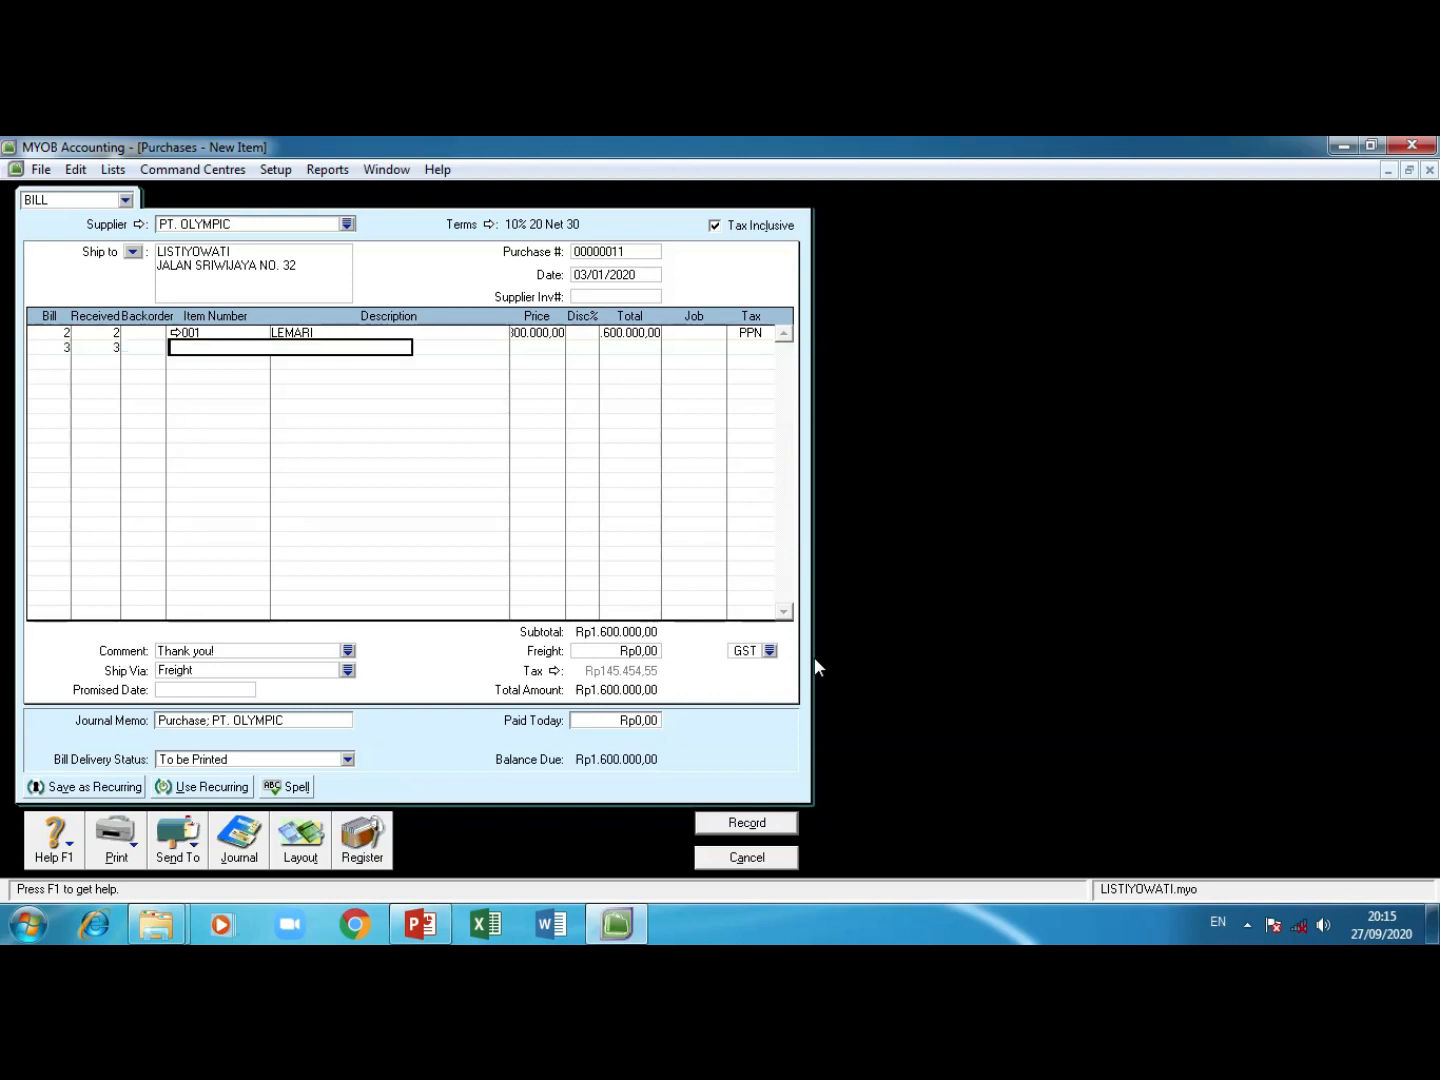
text(002)
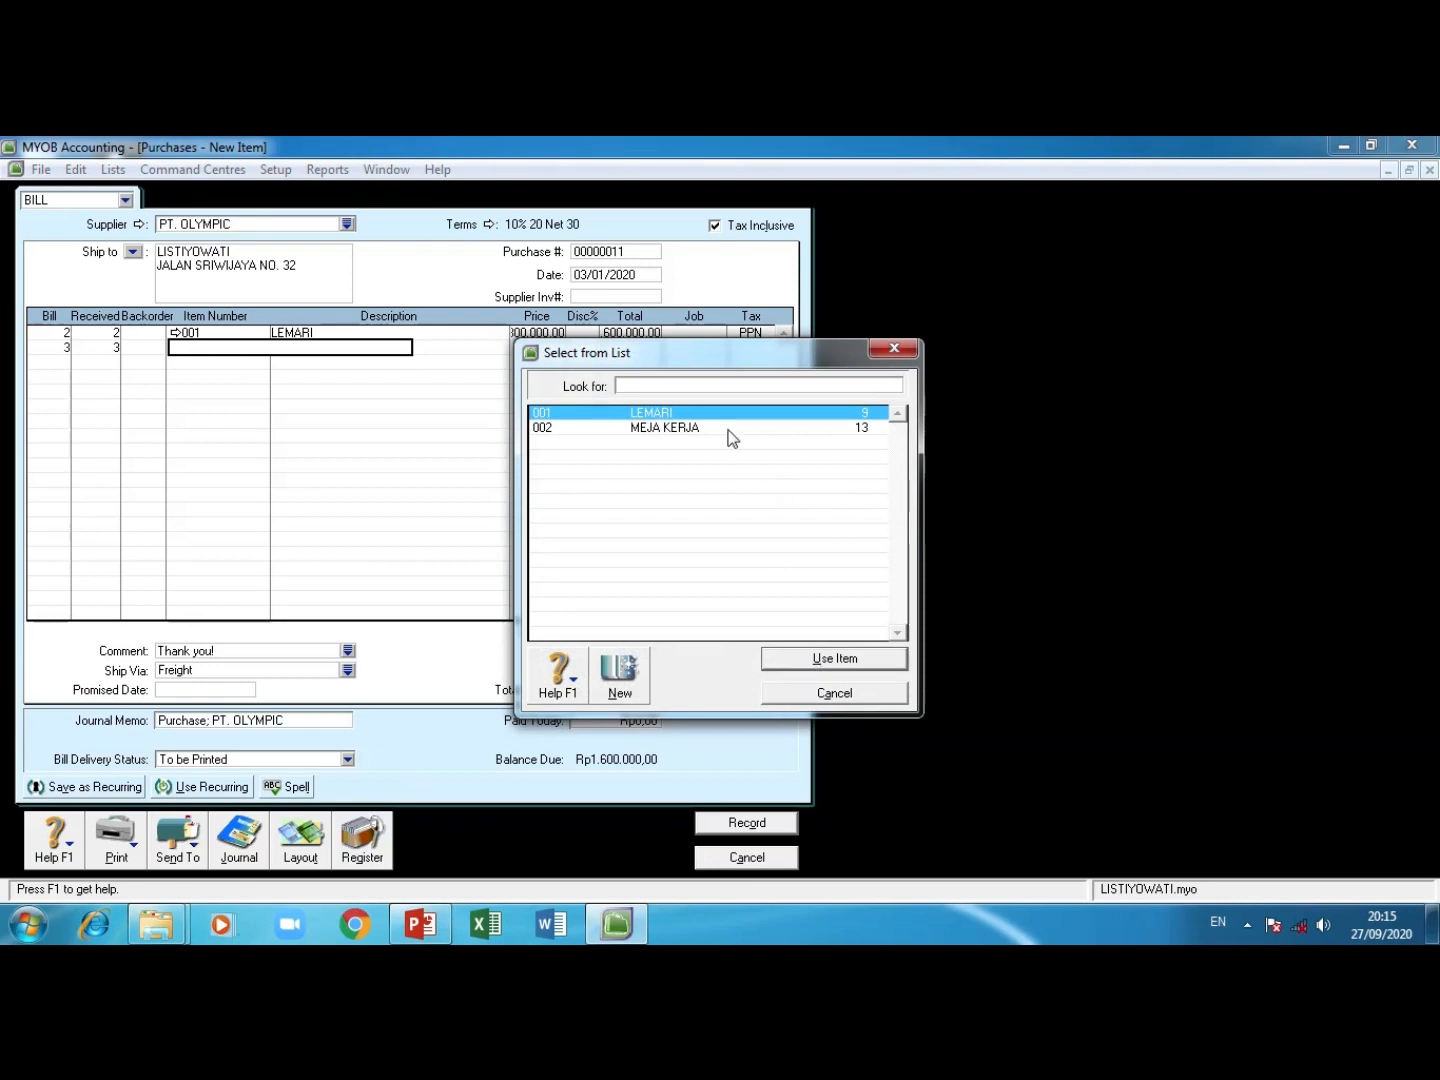
click(834, 659)
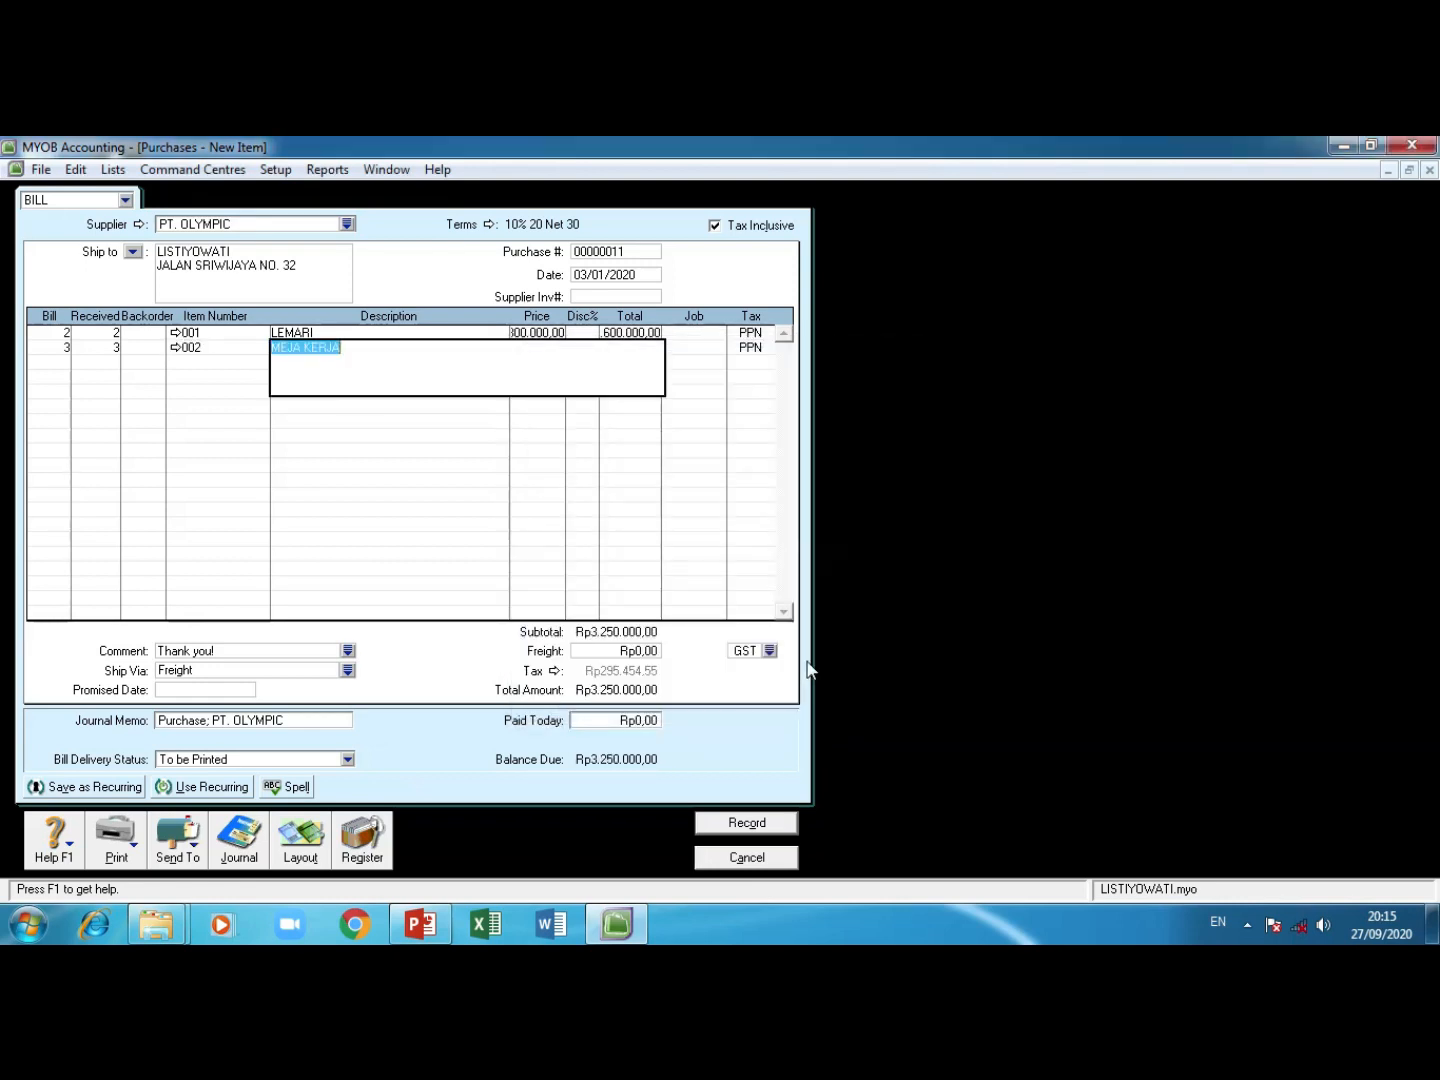
key(Tab)
key(Tab)
key(Tab)
key(Tab)
key(Tab)
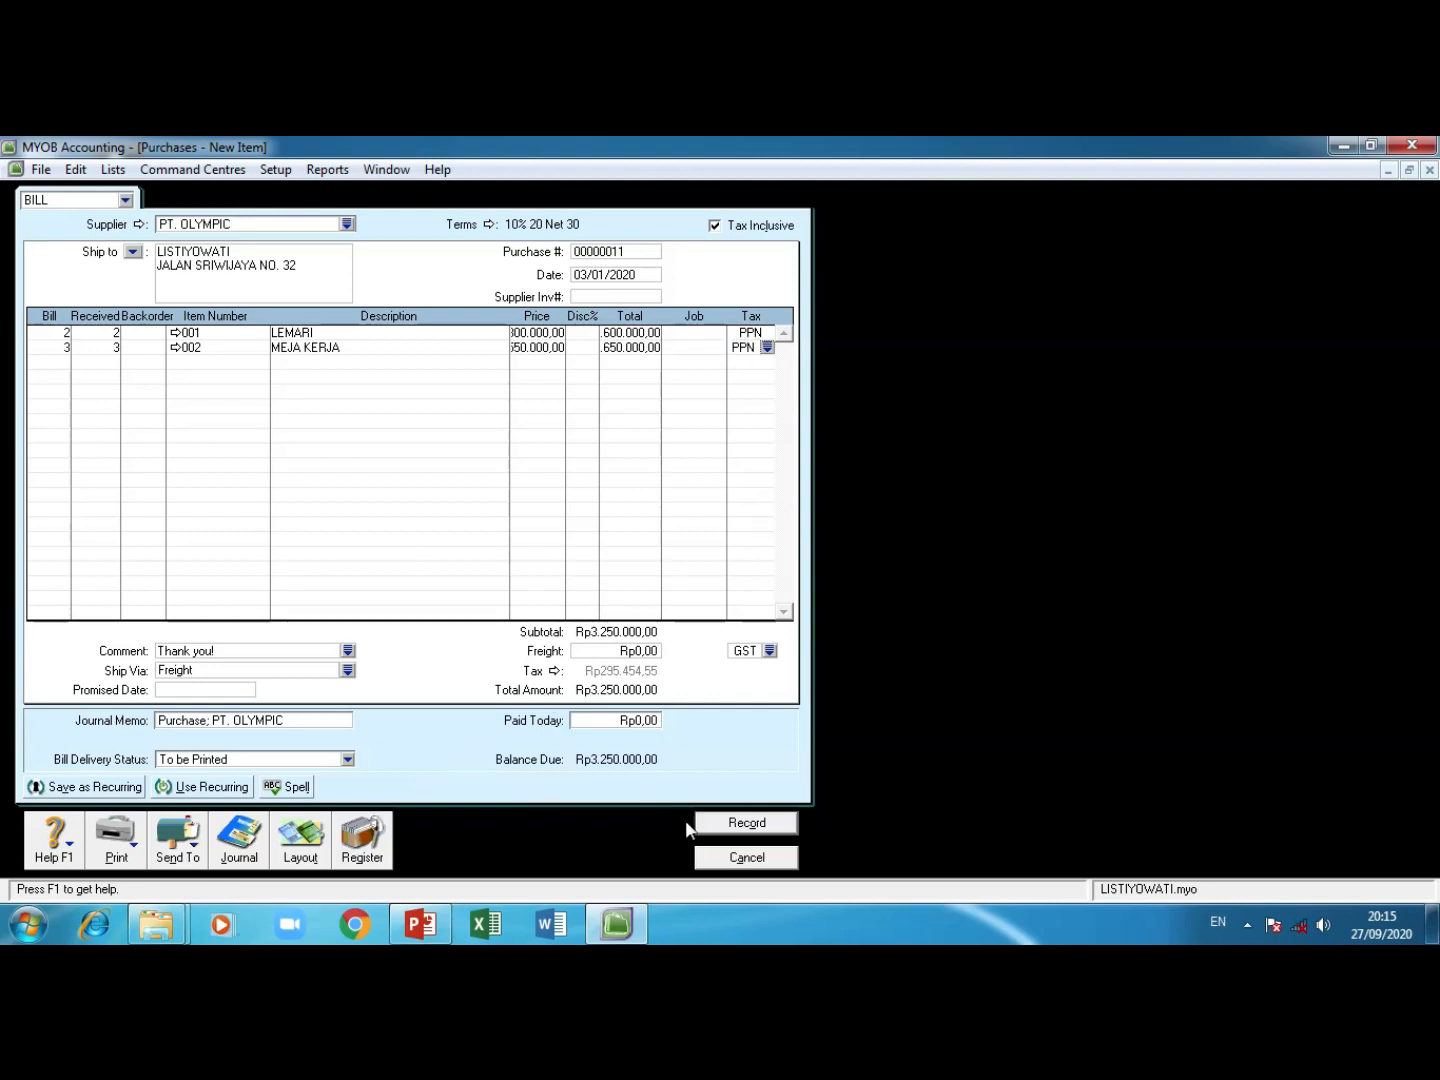
click(743, 835)
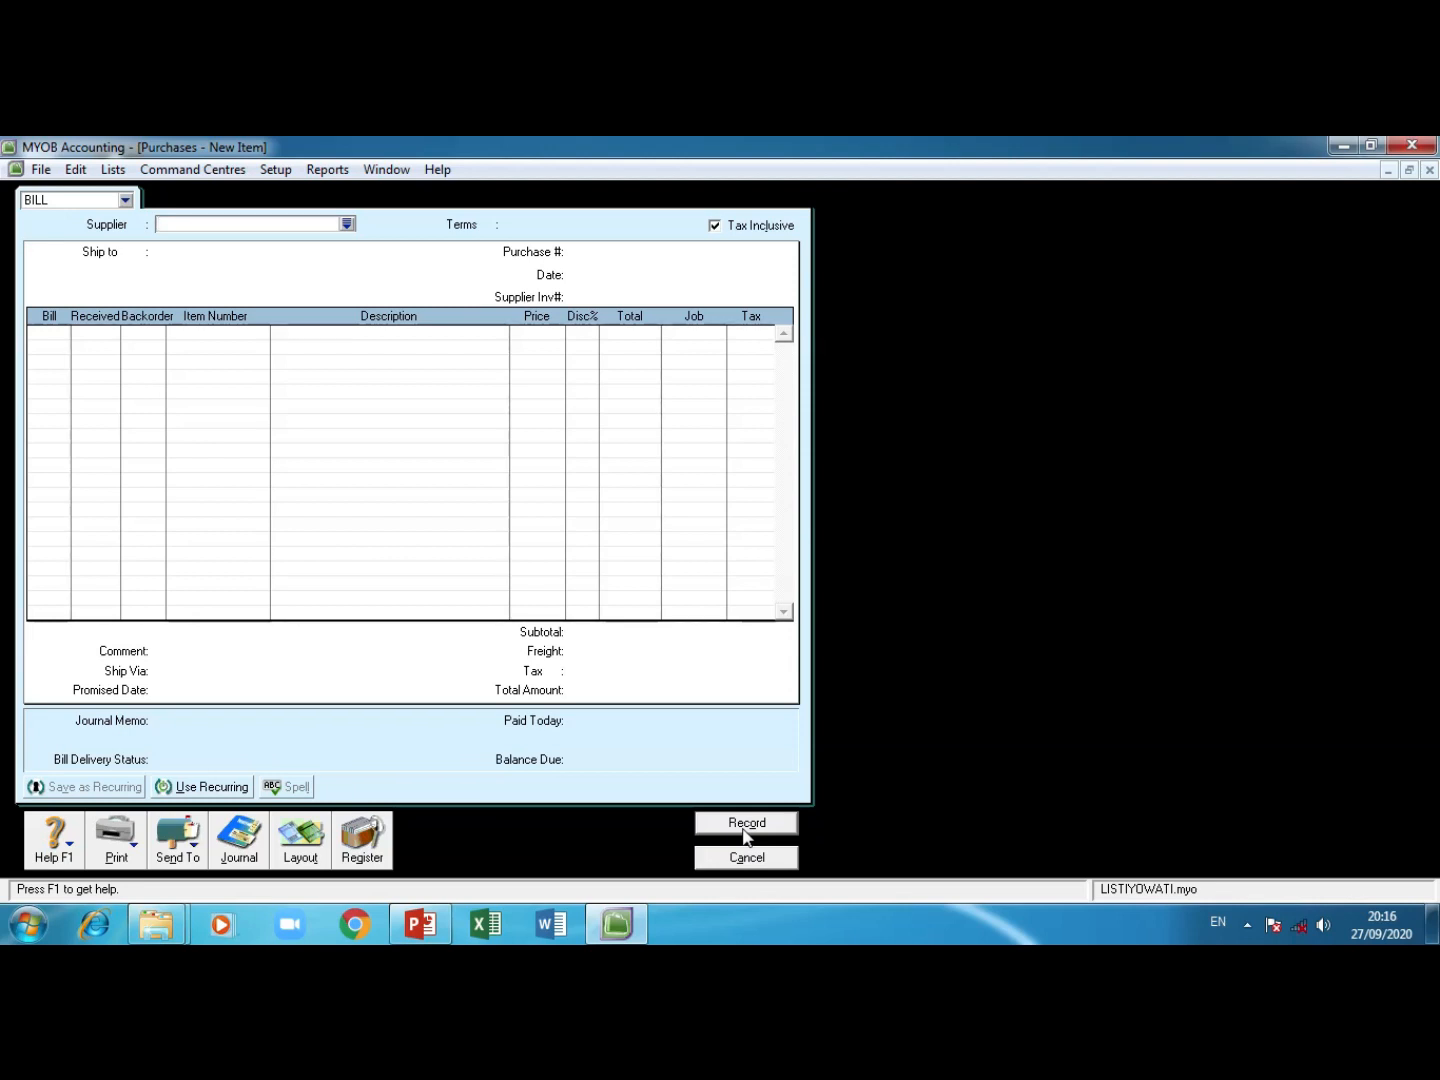
click(740, 862)
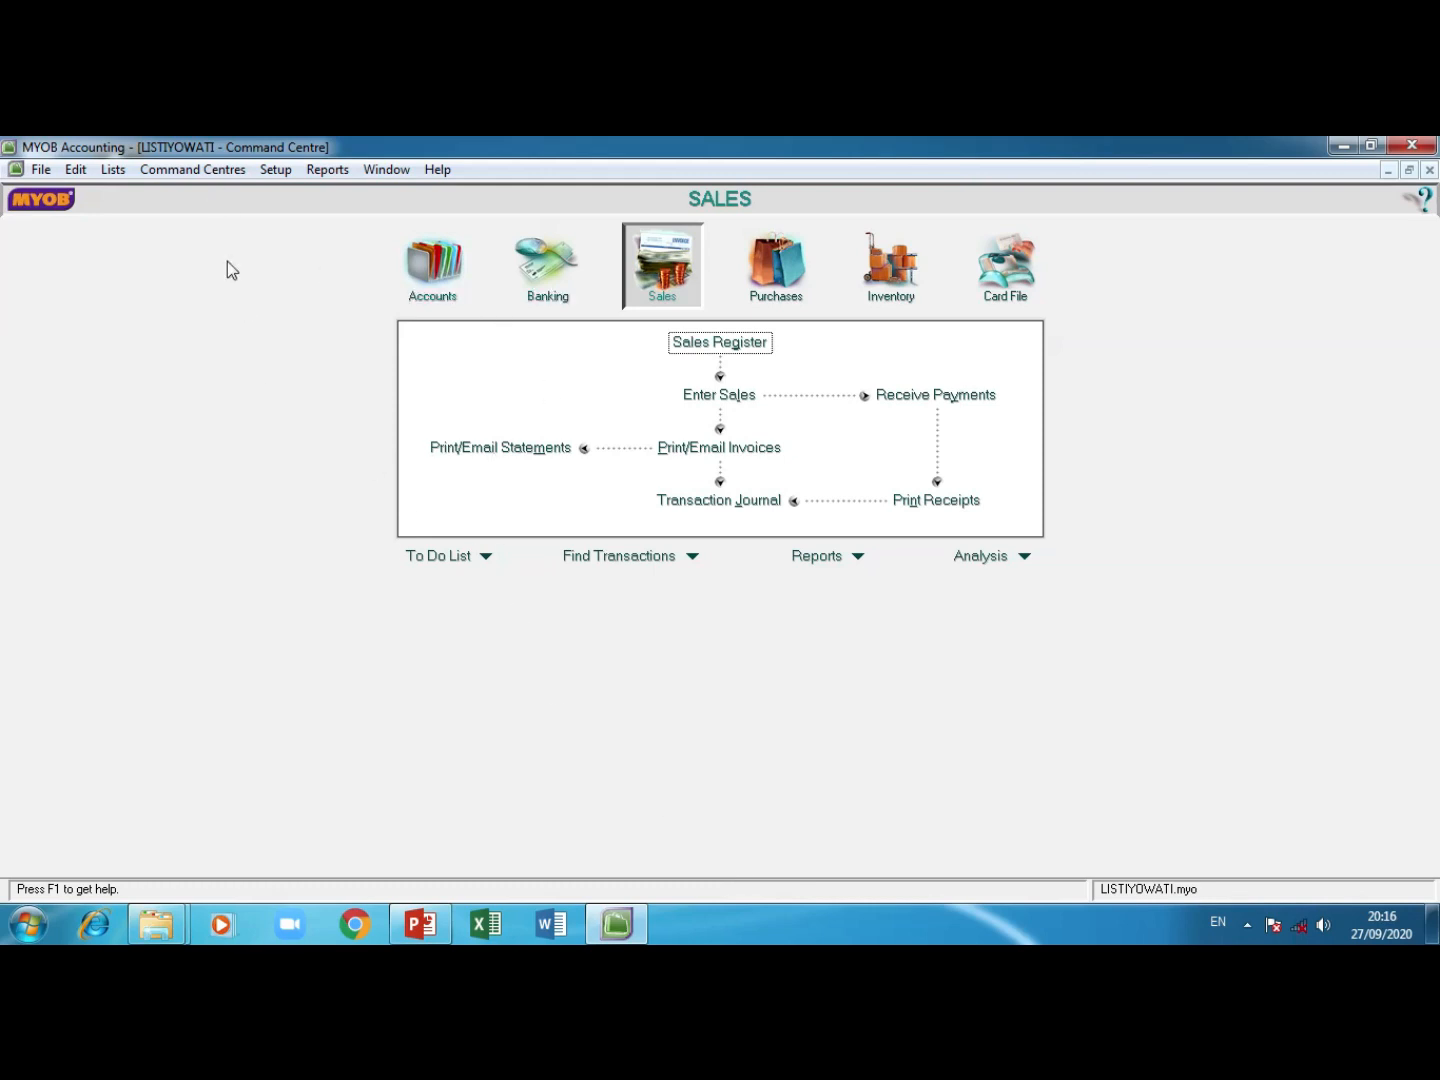
Step: Open the purchases register and review the details of the PT. OLYMPIC quote, leaving it unedited
click(203, 173)
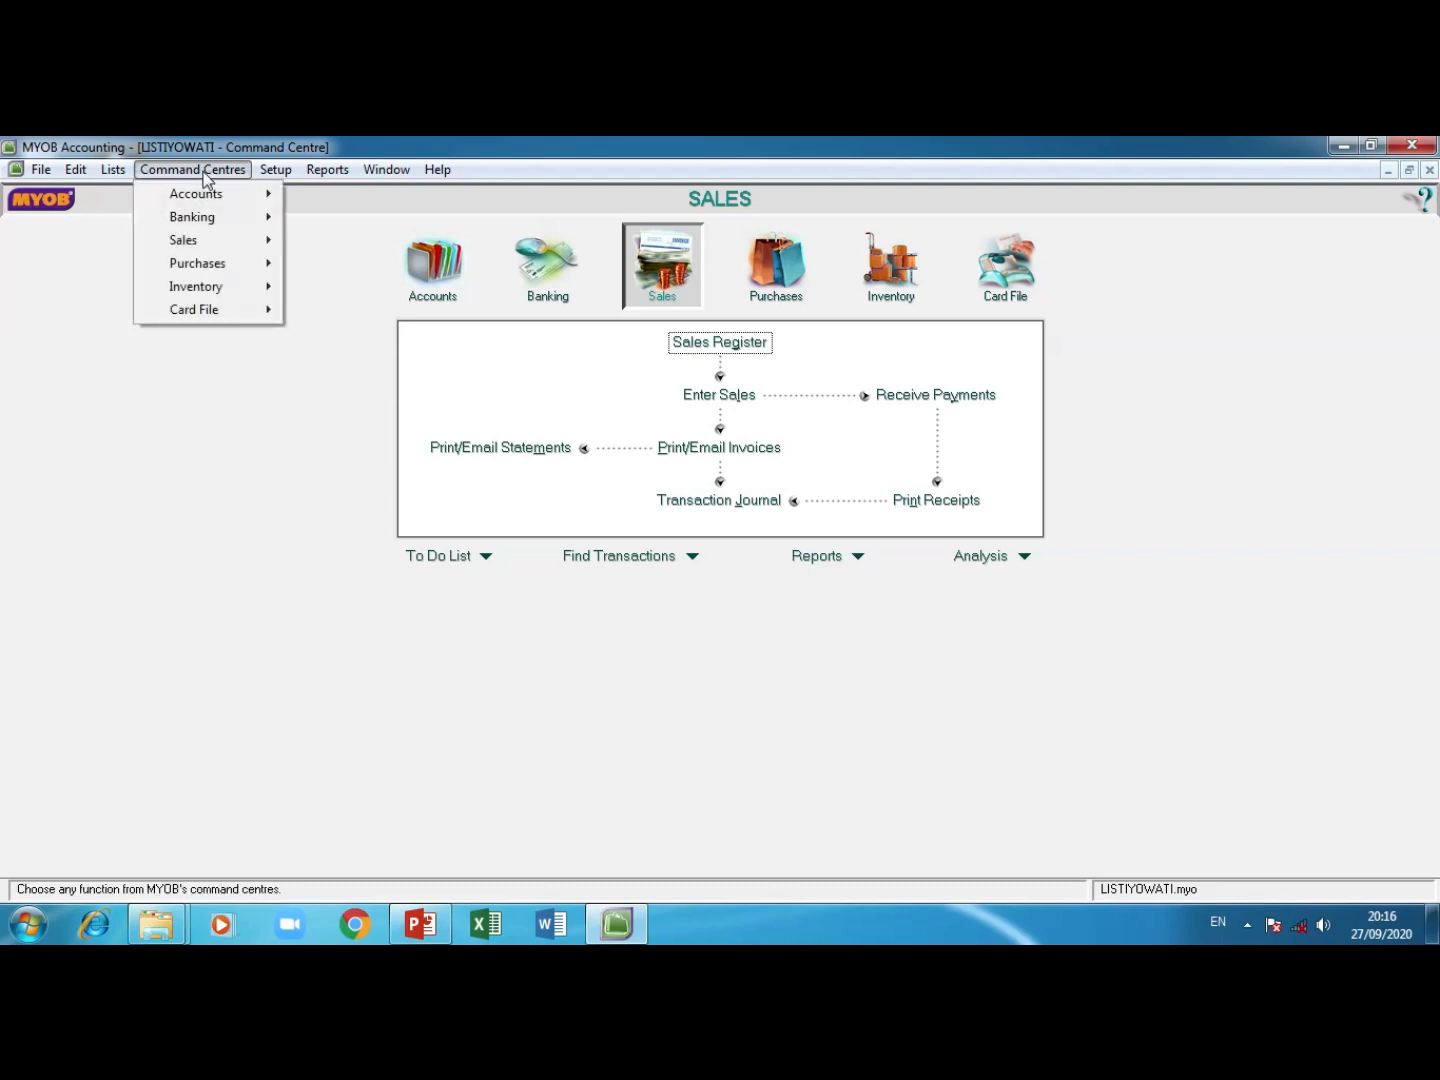
mouse_move(213, 270)
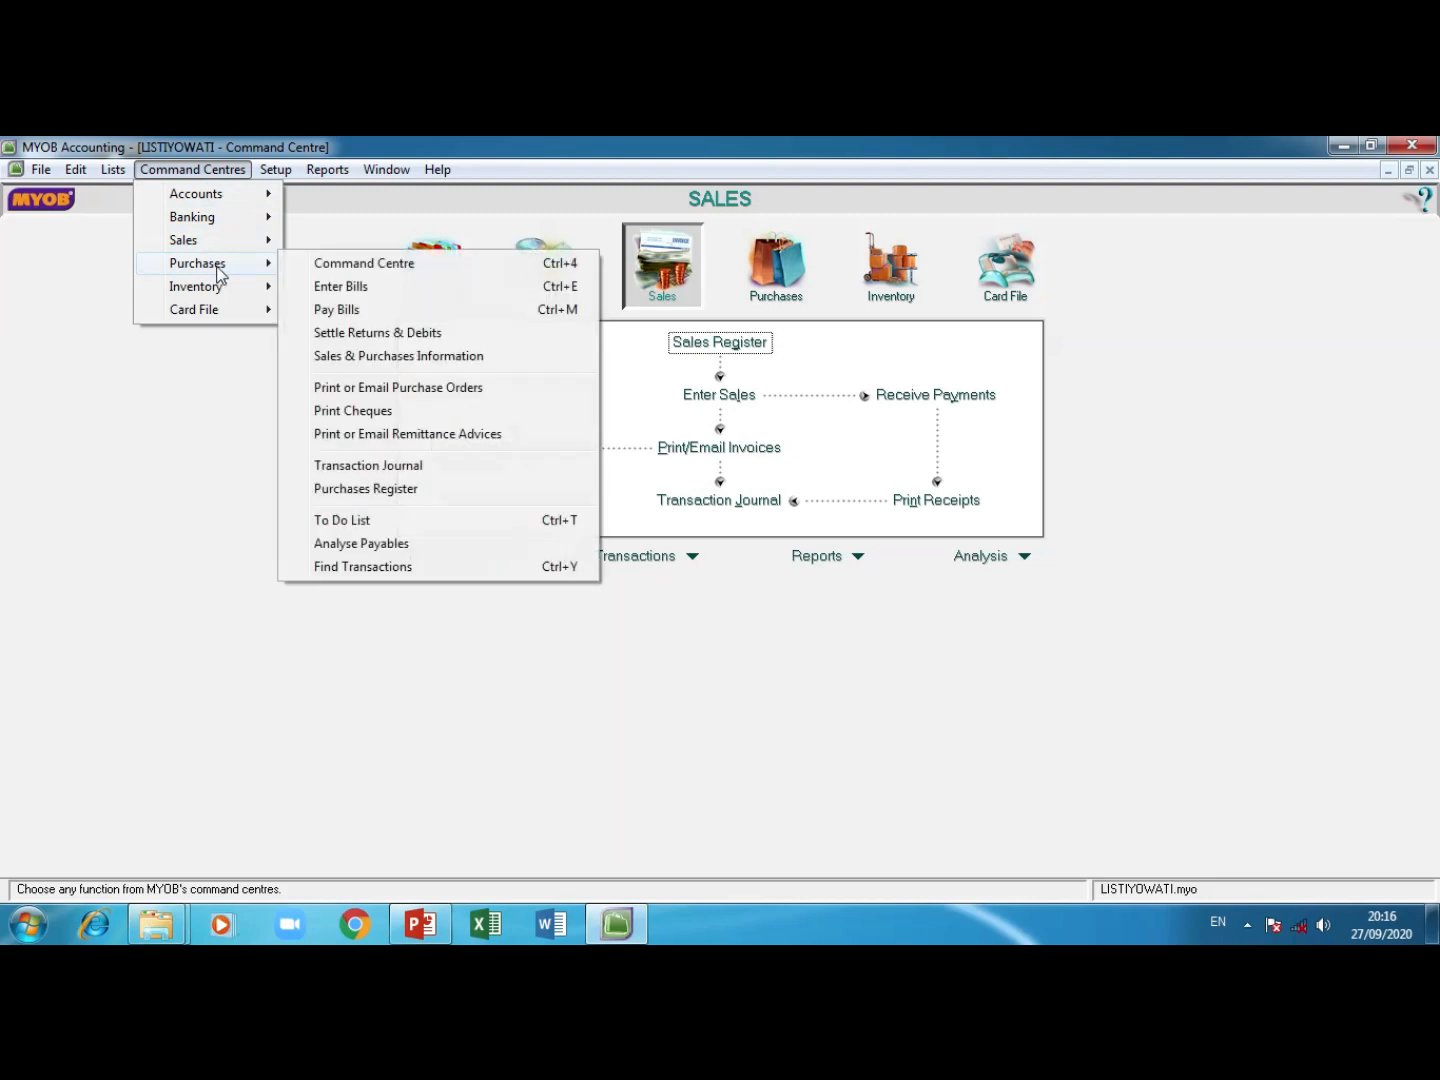
click(457, 489)
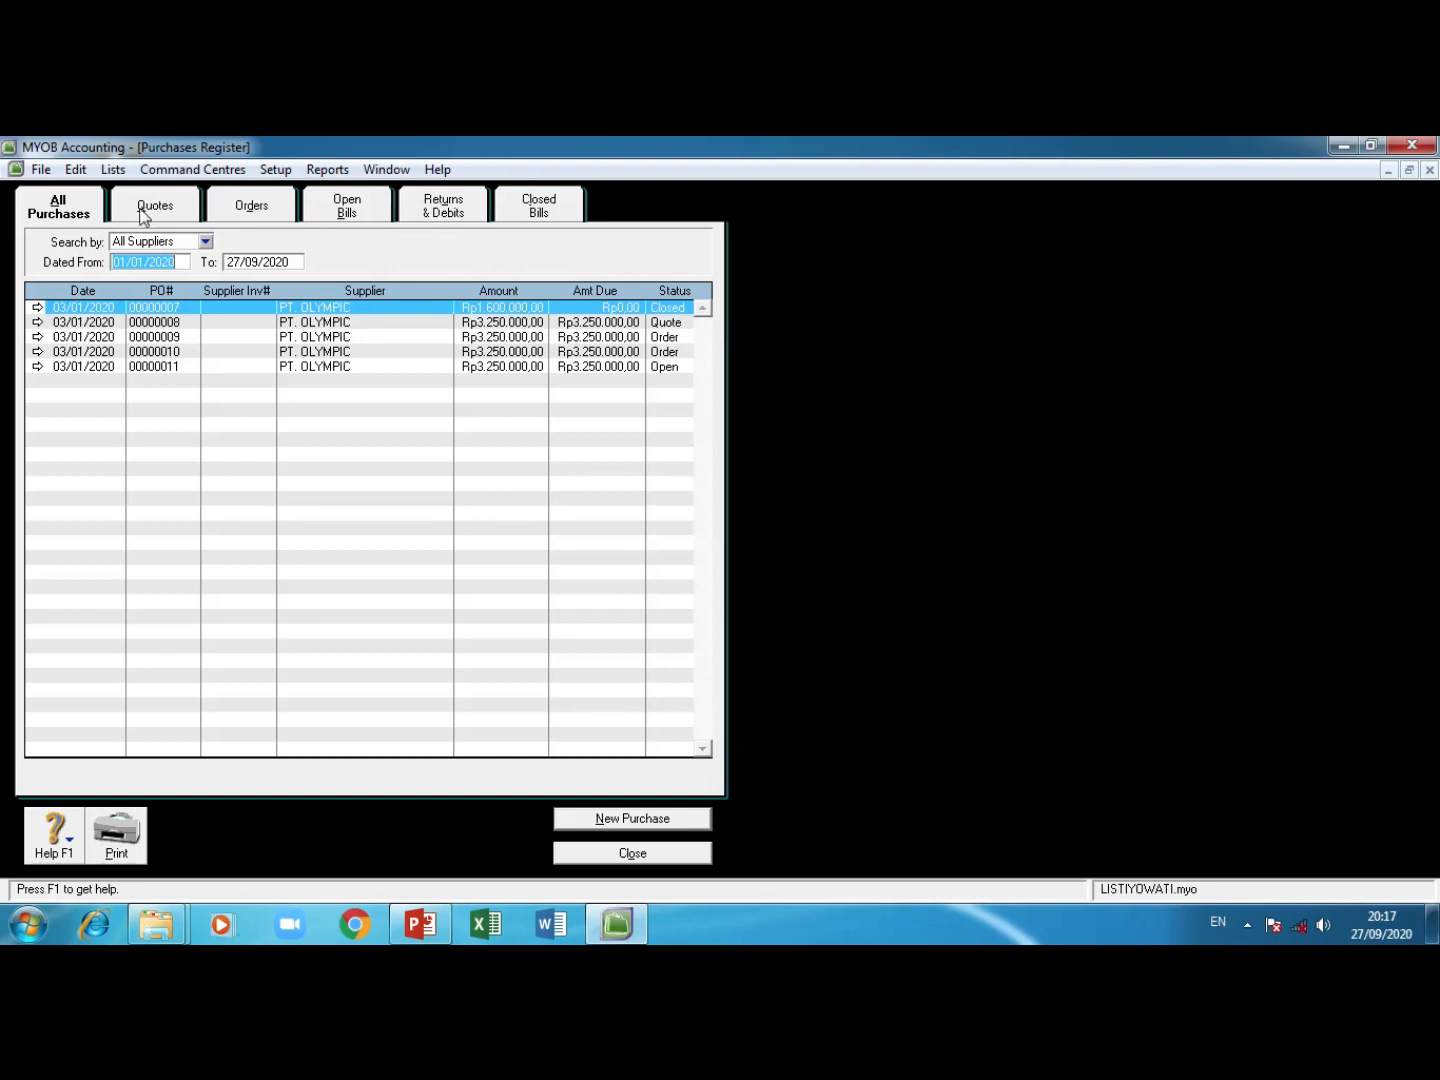
click(172, 208)
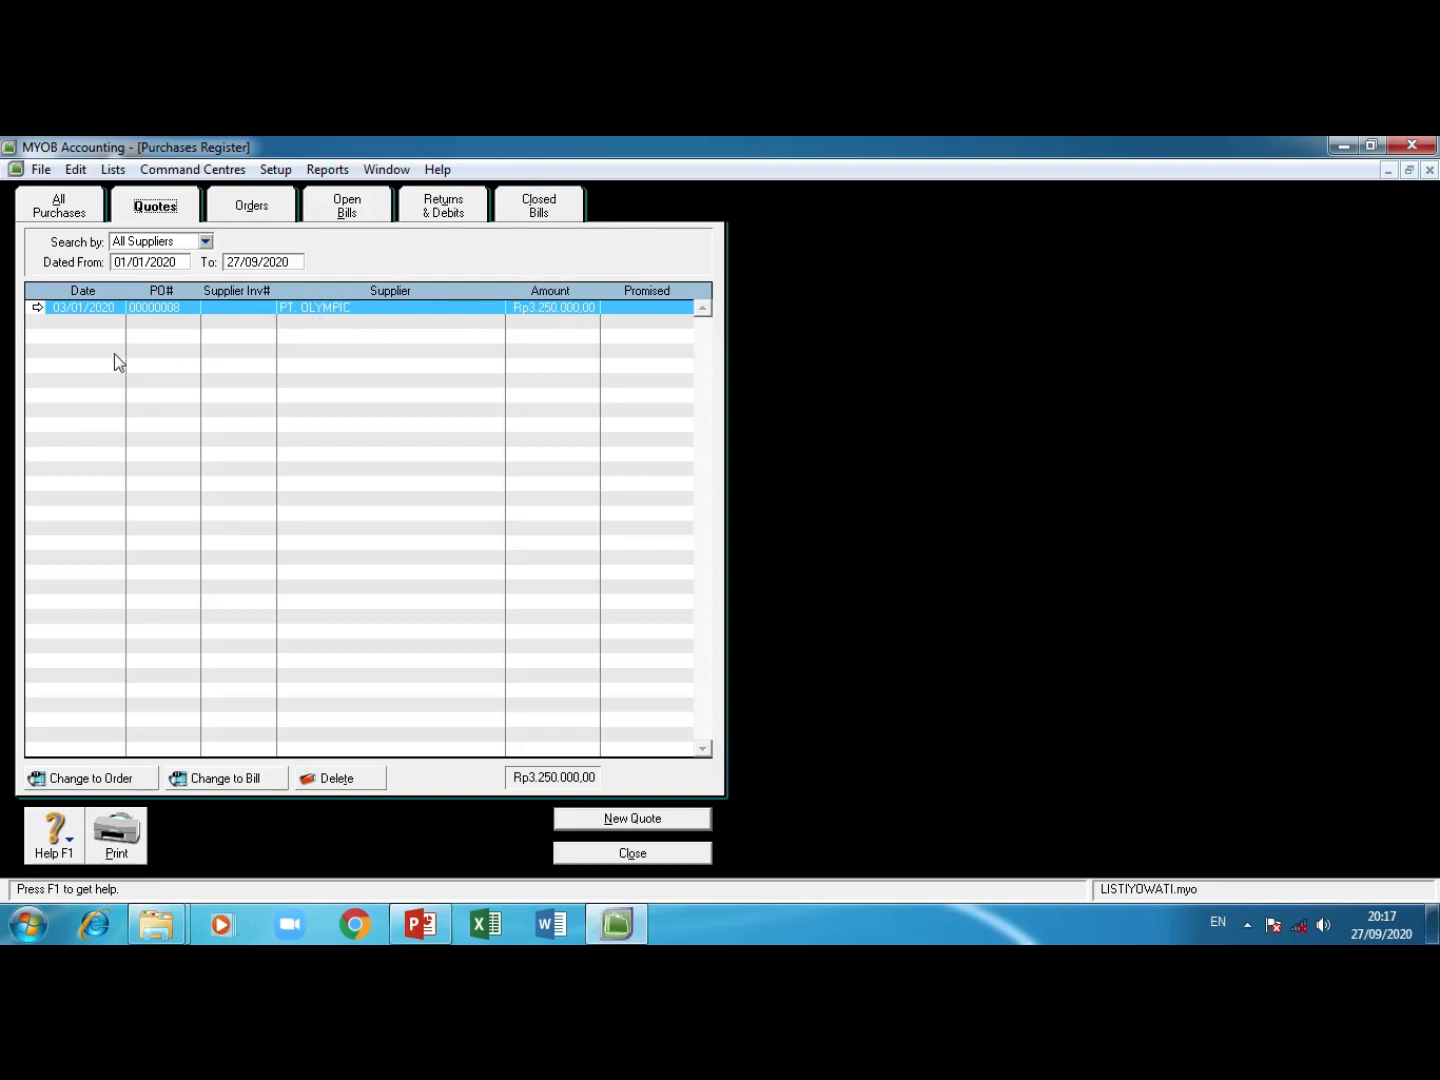
click(37, 307)
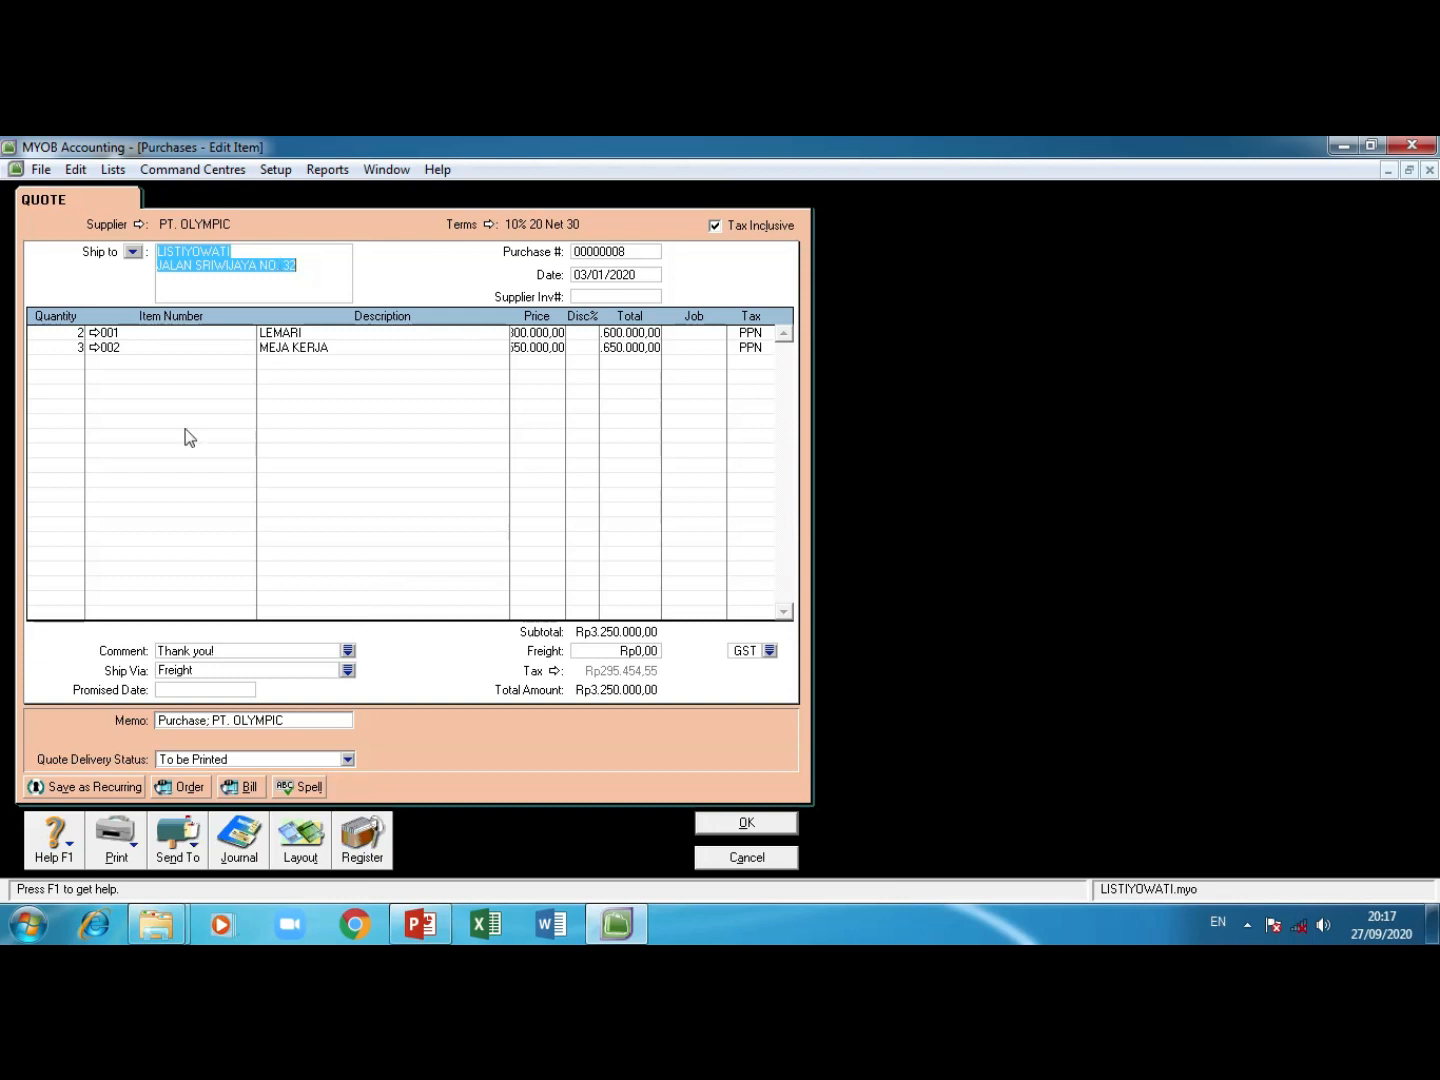
click(748, 858)
Step: Review the received PT. OLYMPIC order and the open bill in the purchases register, and close the register
click(249, 210)
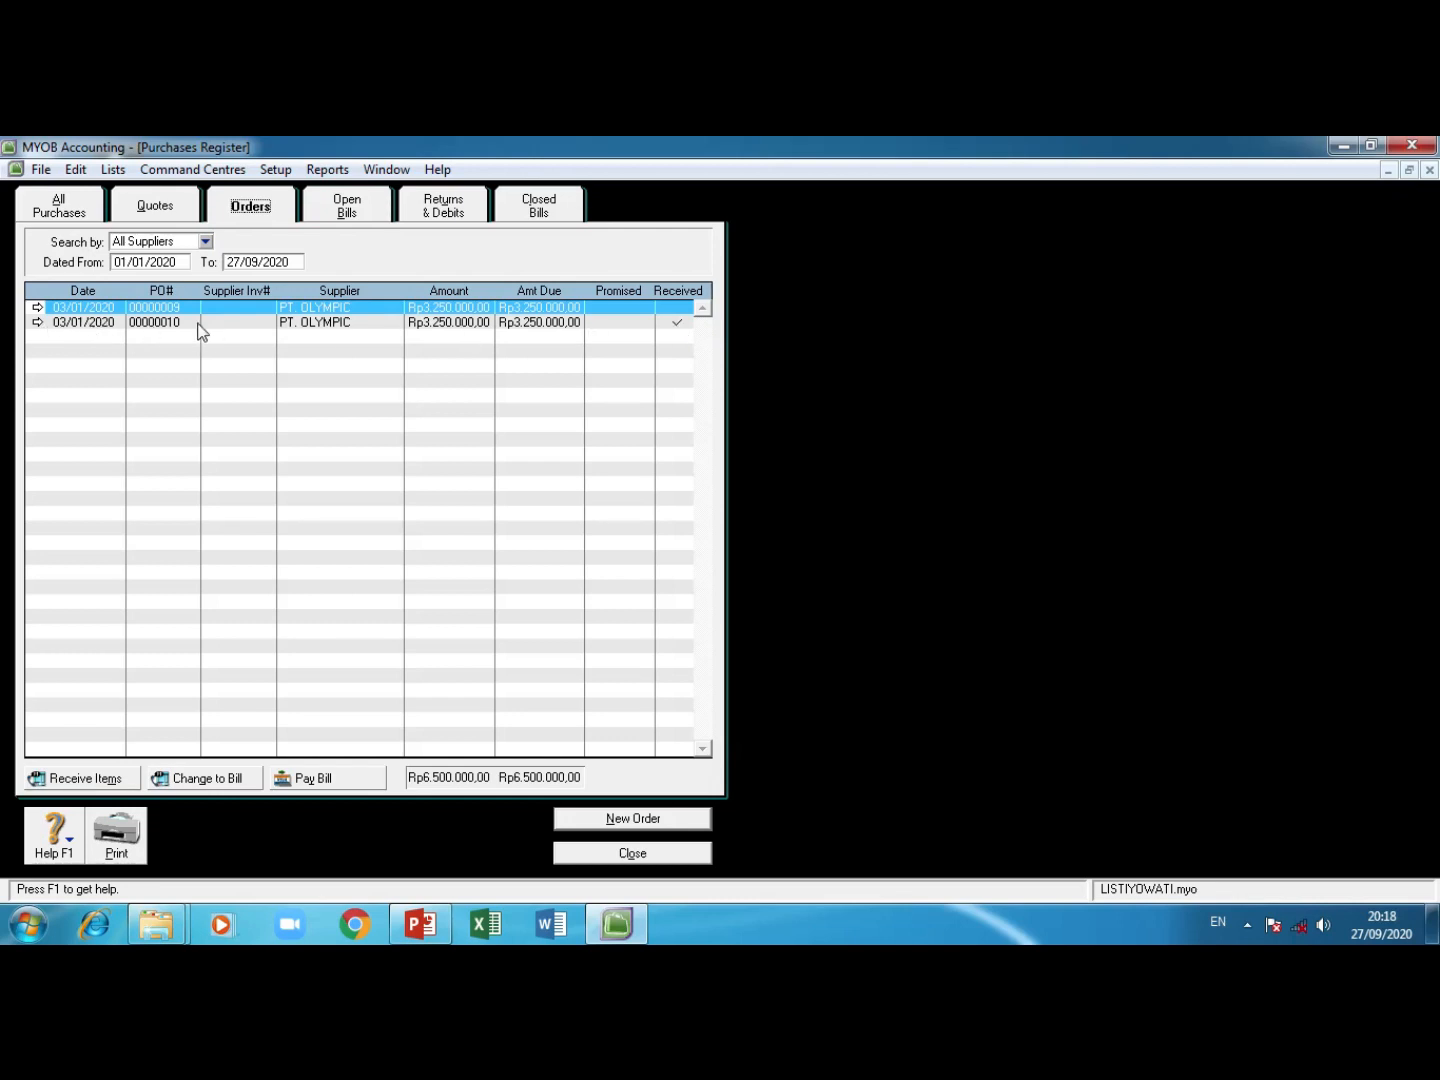
click(37, 323)
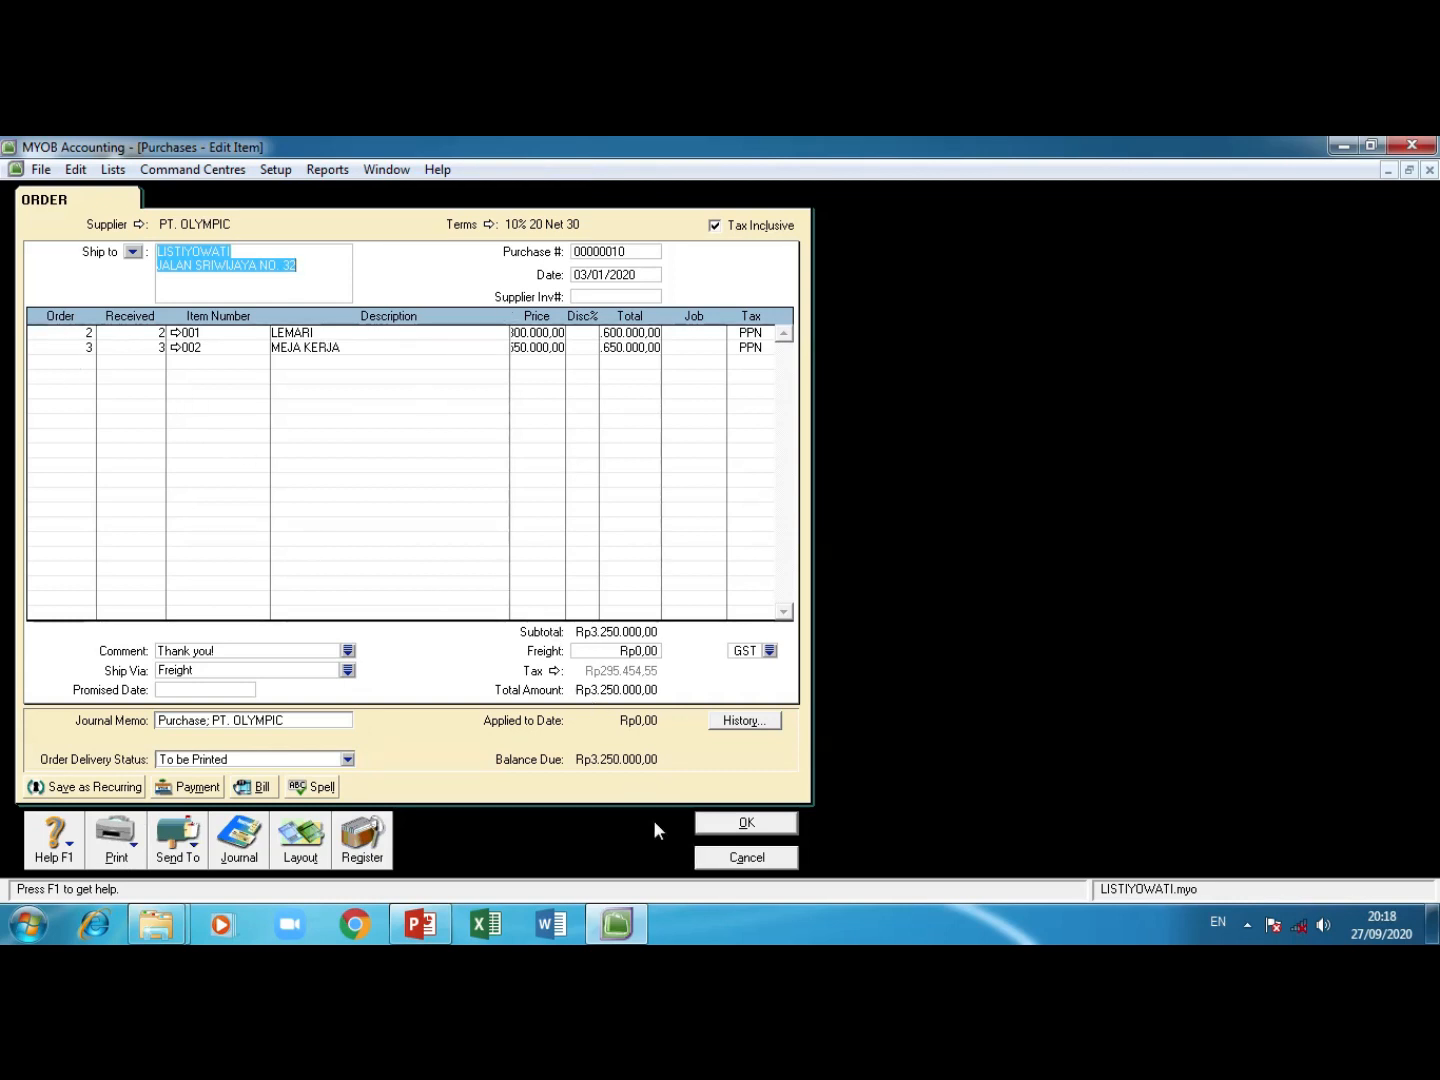
click(724, 830)
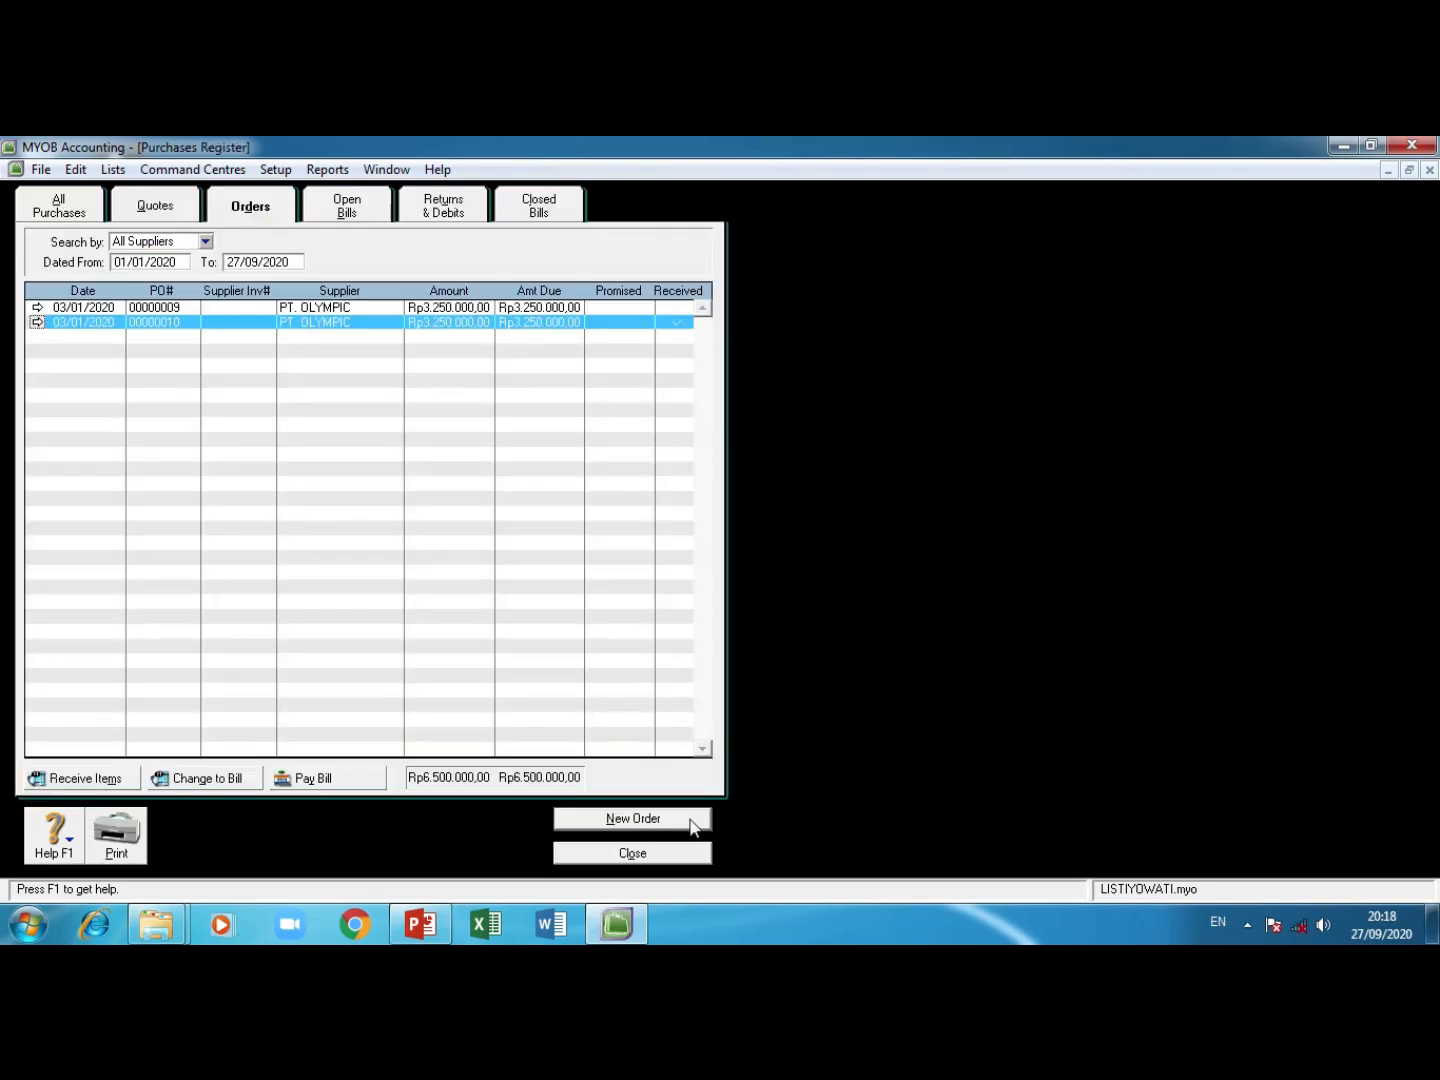
click(347, 220)
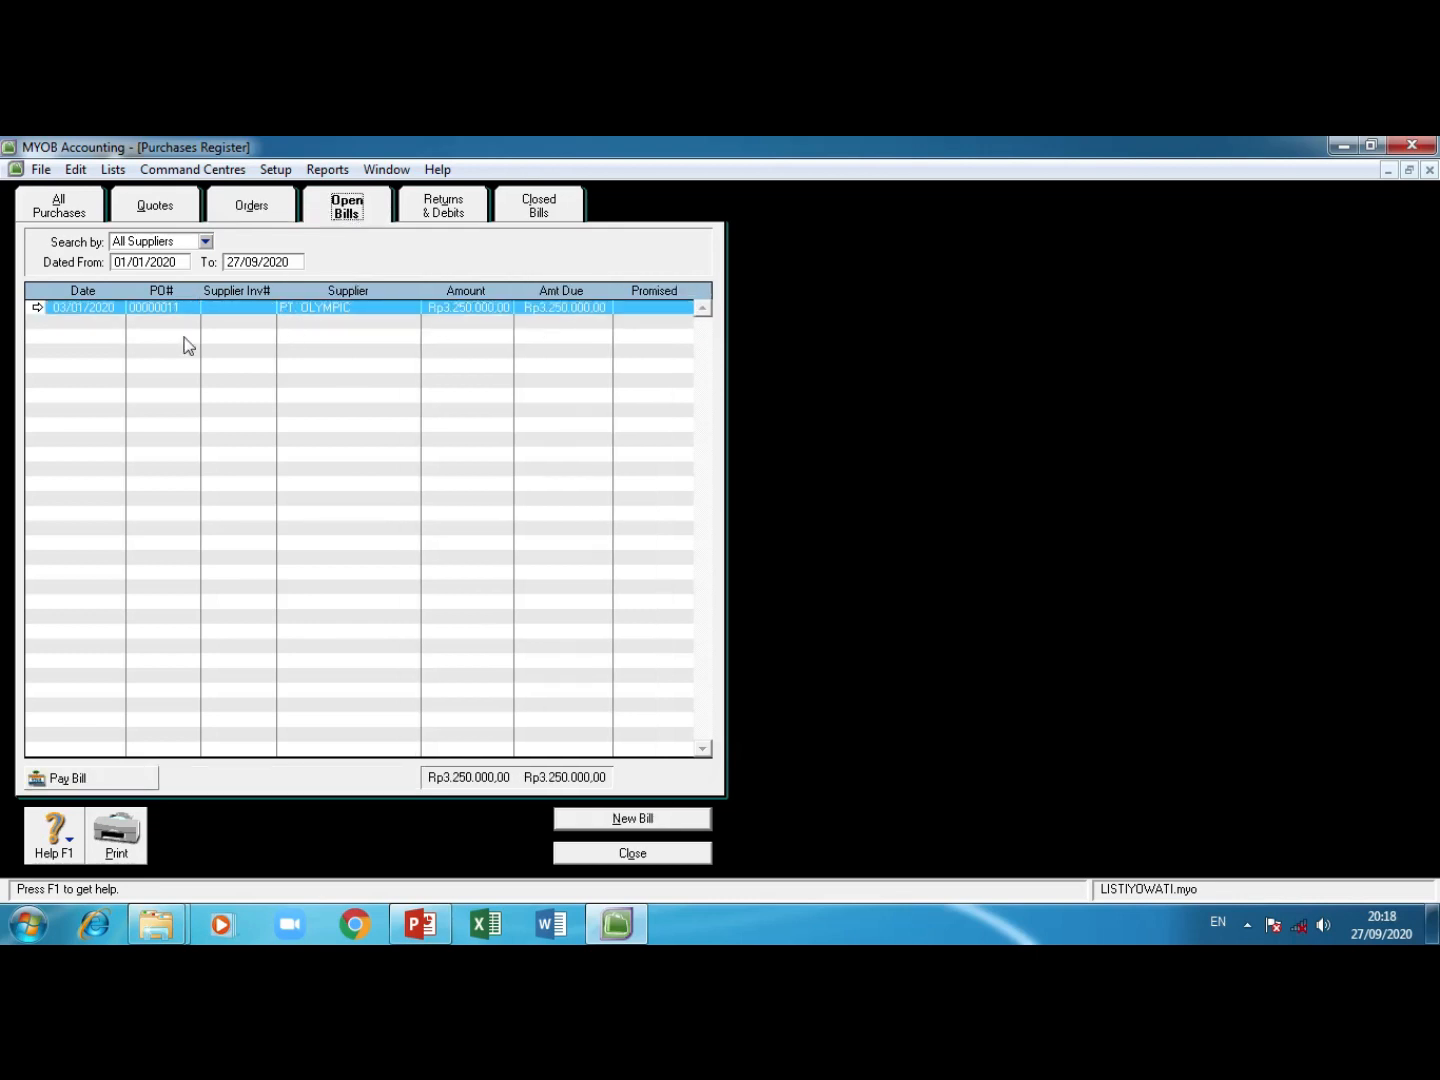
click(38, 308)
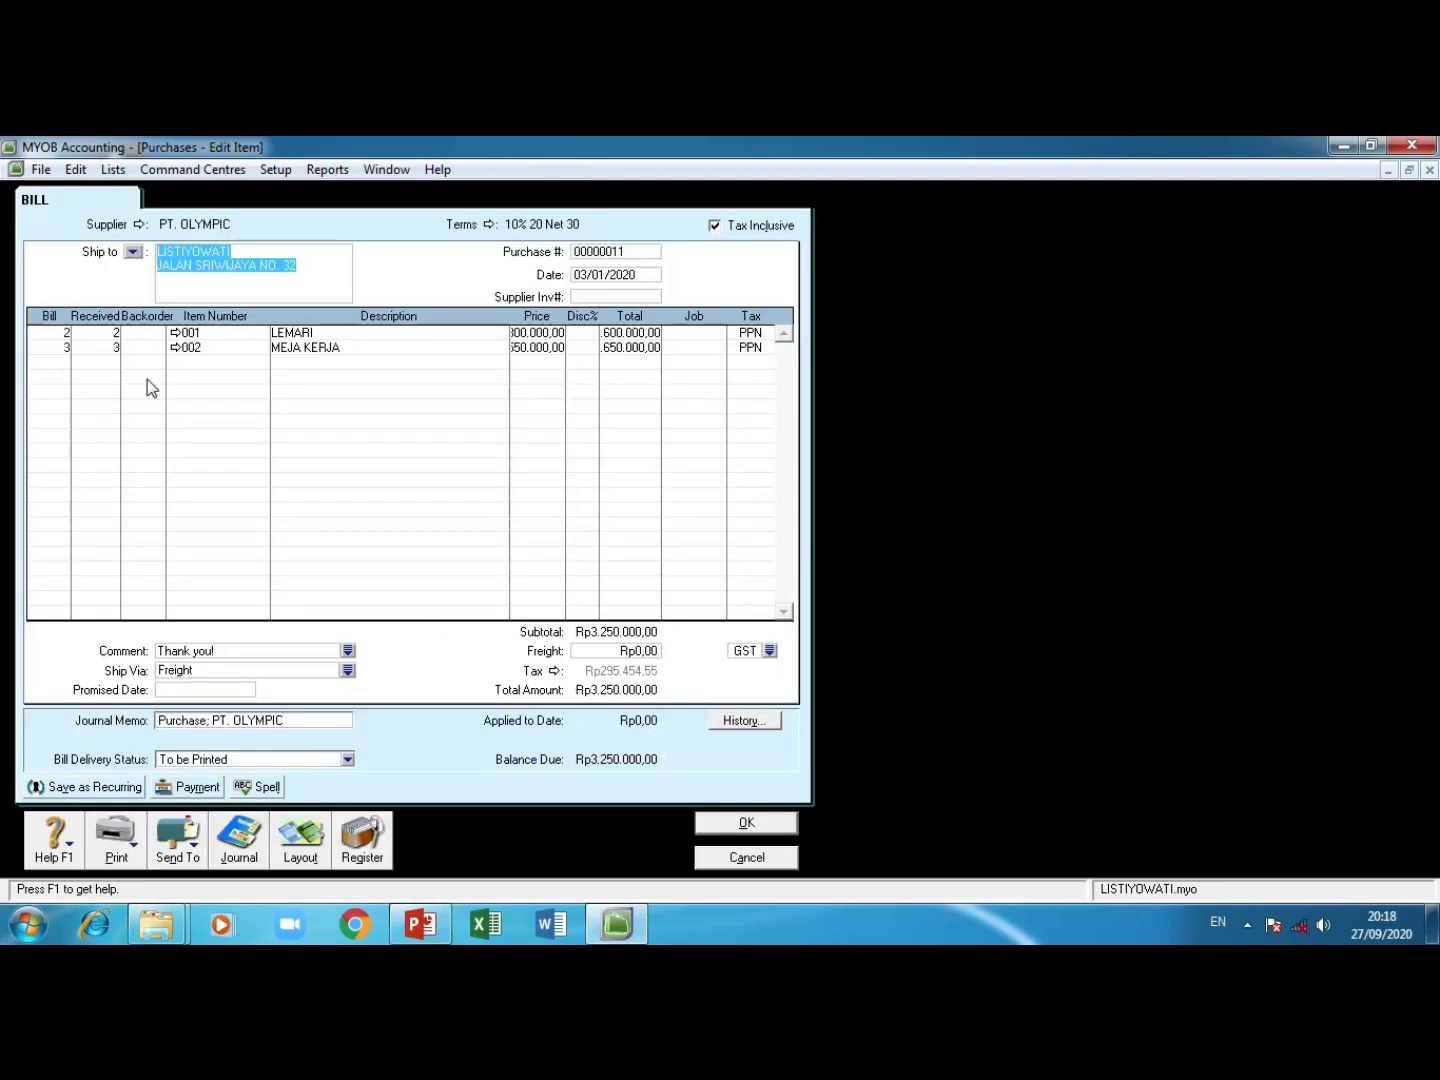
click(718, 828)
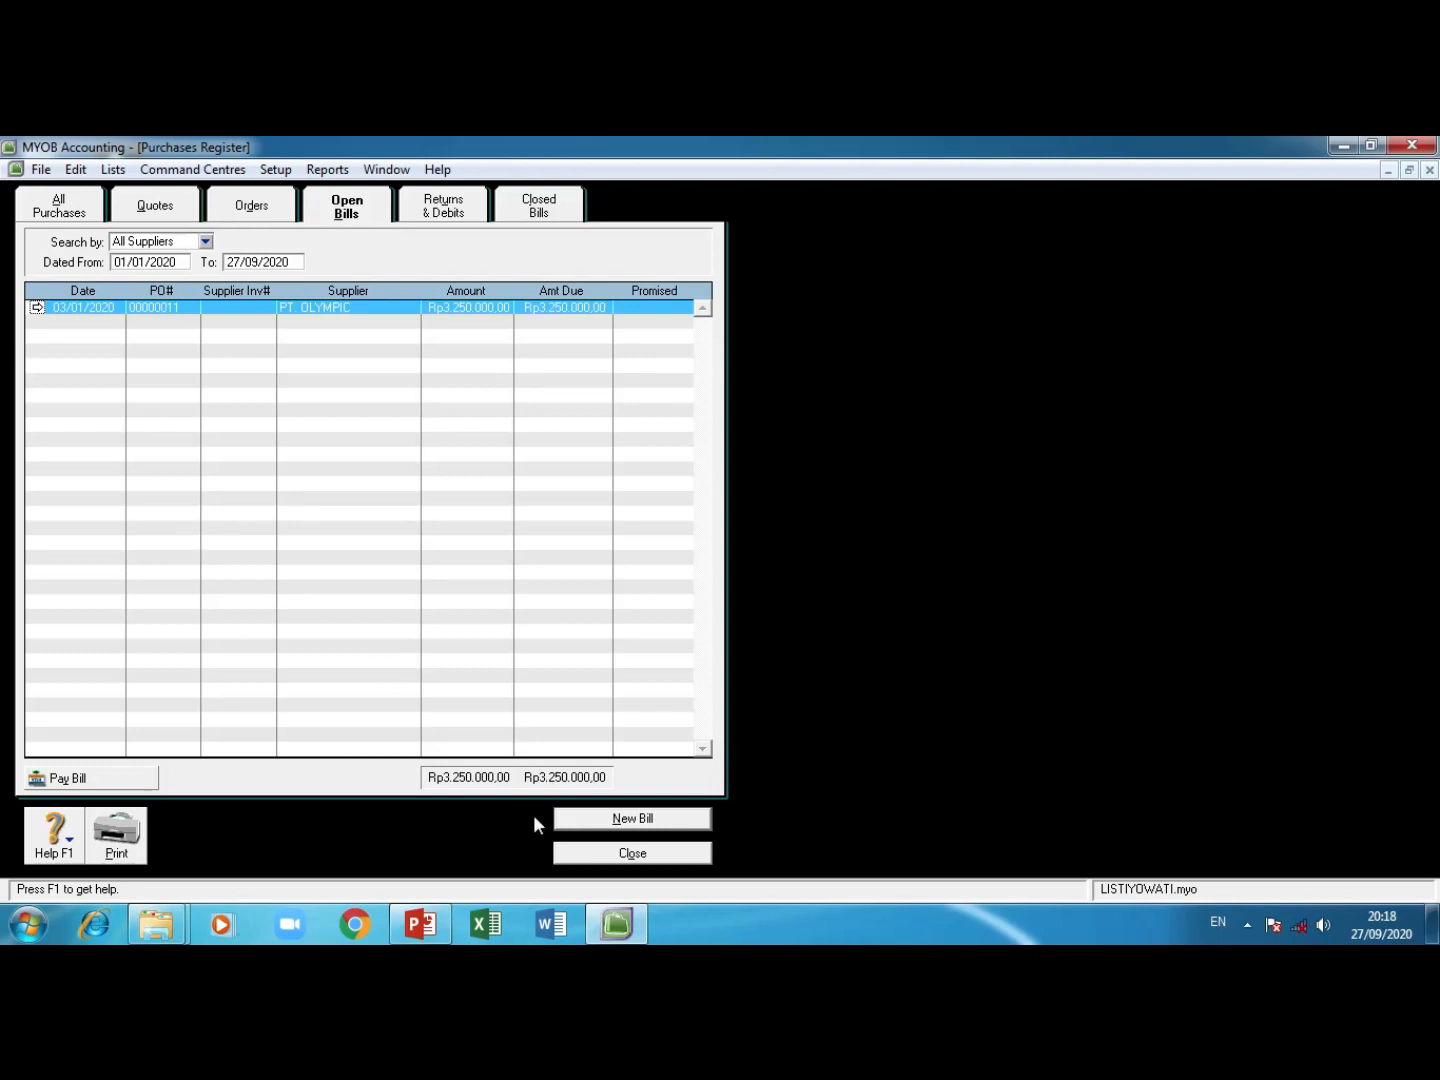
click(610, 854)
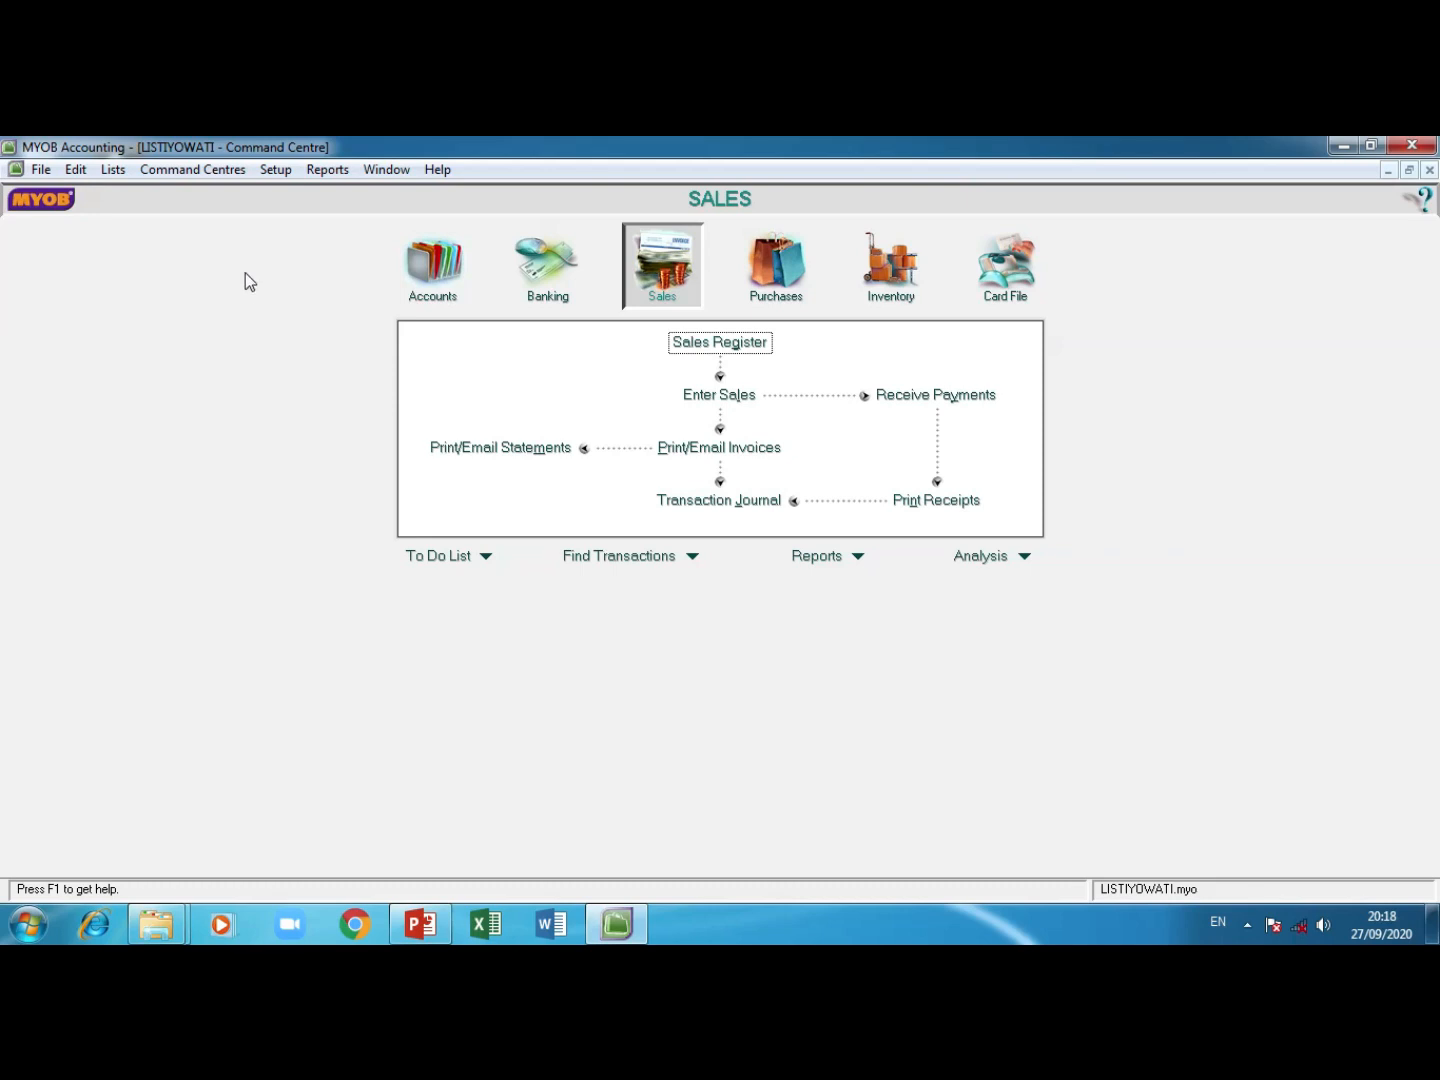
Step: Start a bill payment for supplier PT. OLYMPIC and check the transactions behind its open bill dated 03/01/2020
click(227, 171)
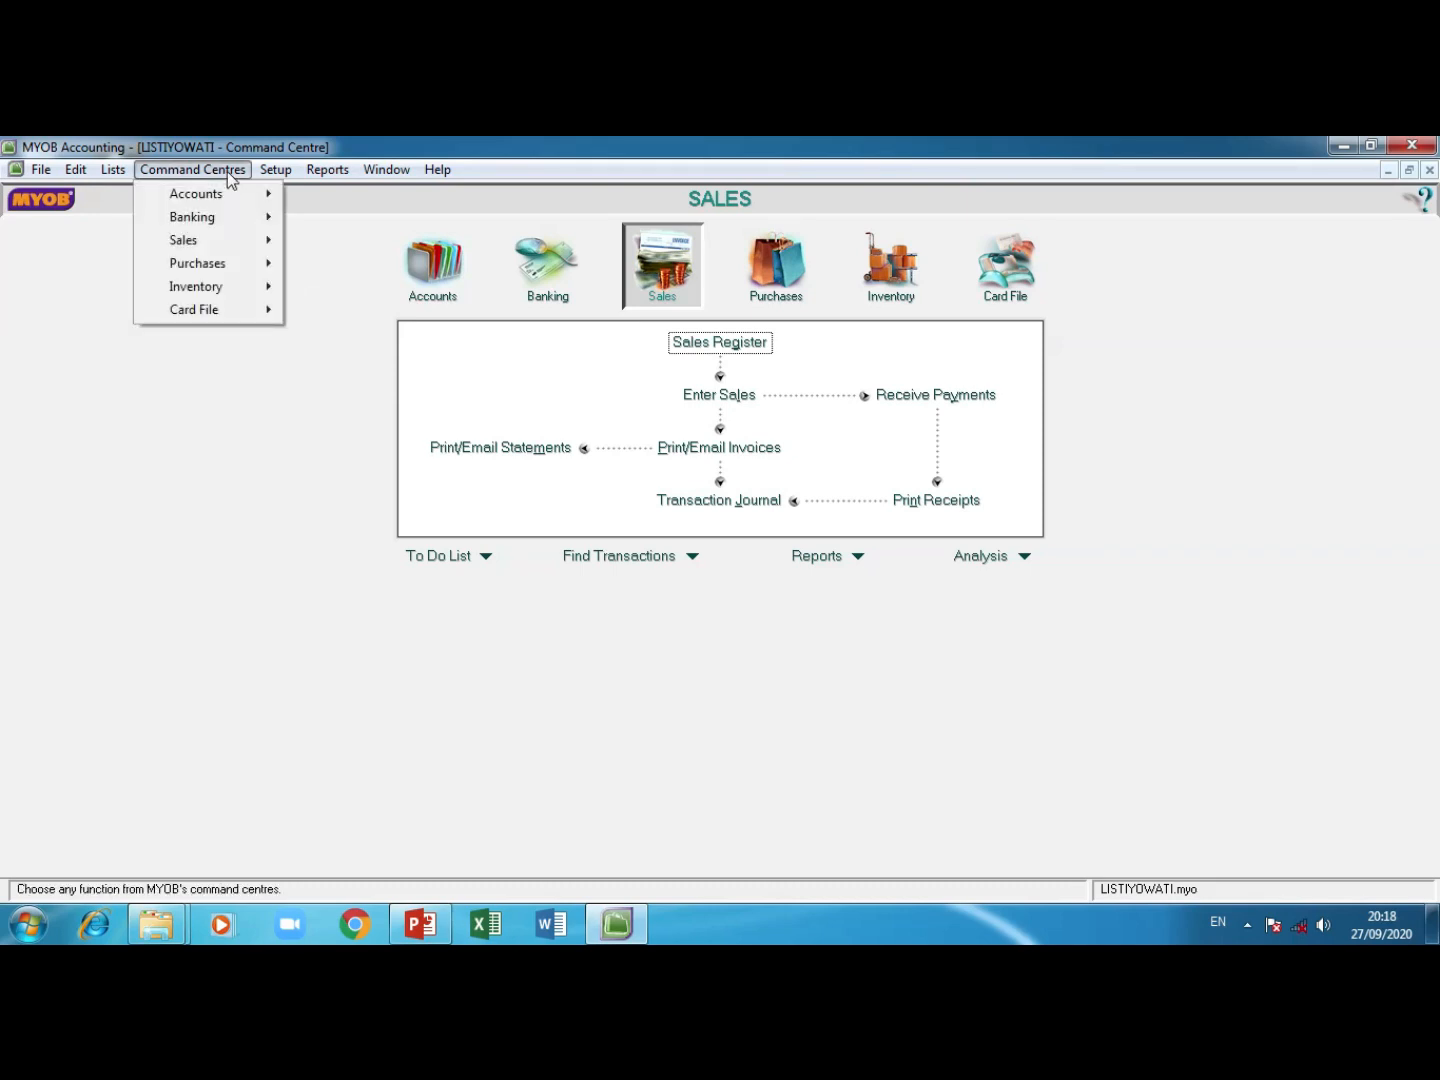
mouse_move(231, 263)
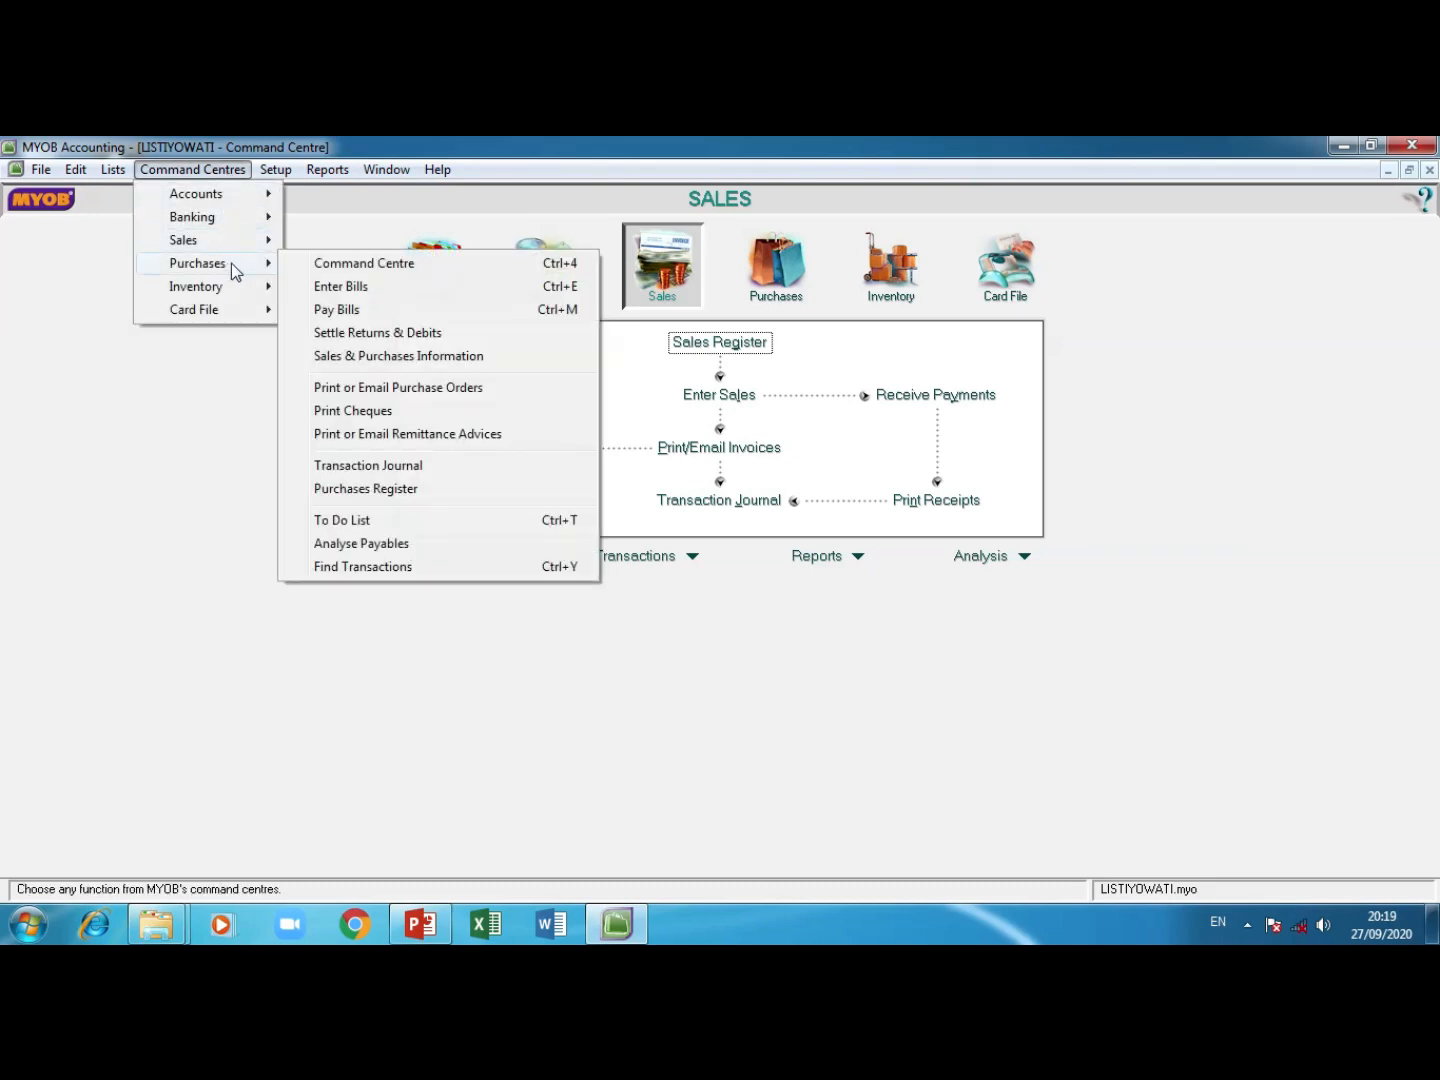
click(361, 309)
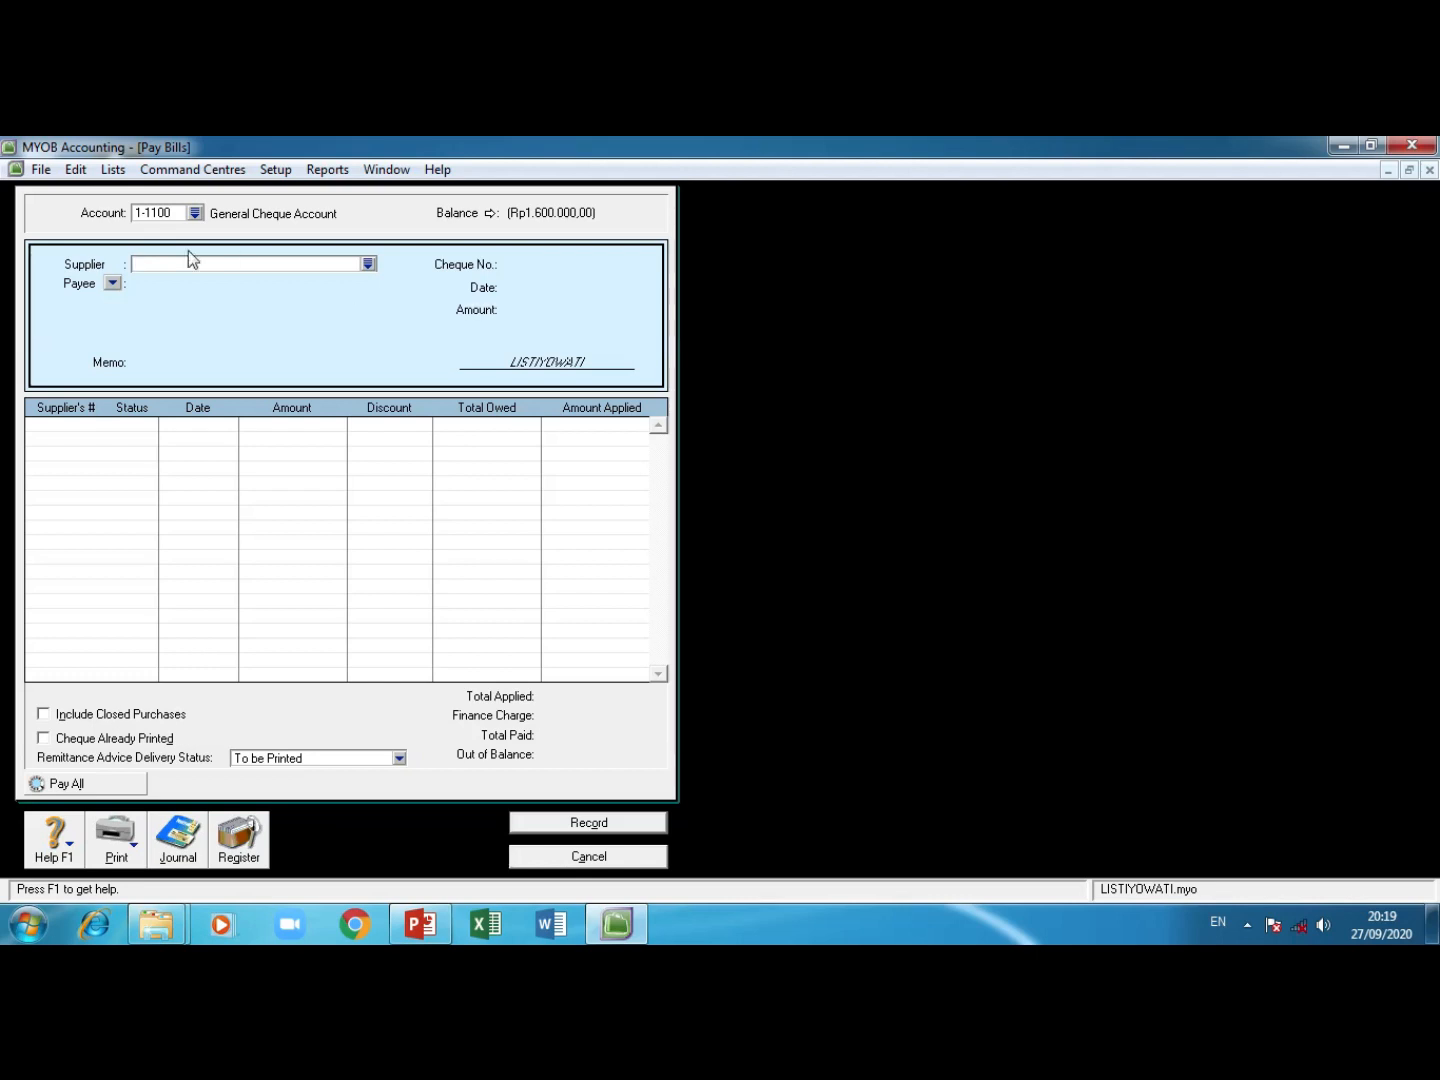
click(318, 265)
click(369, 265)
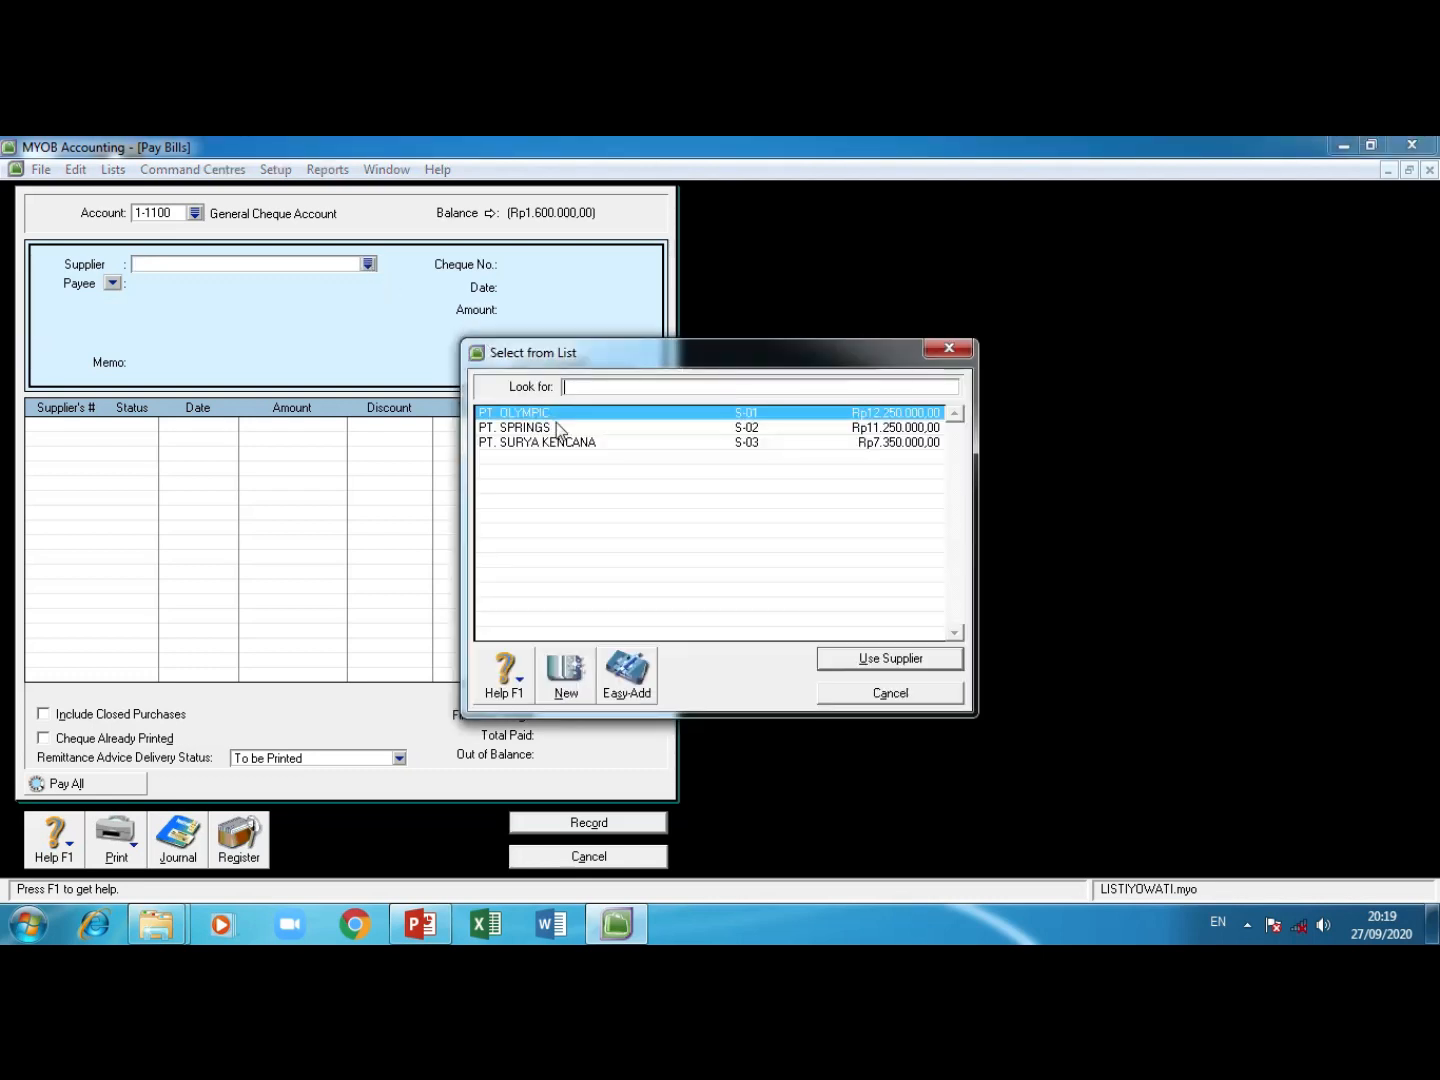
click(560, 414)
click(878, 662)
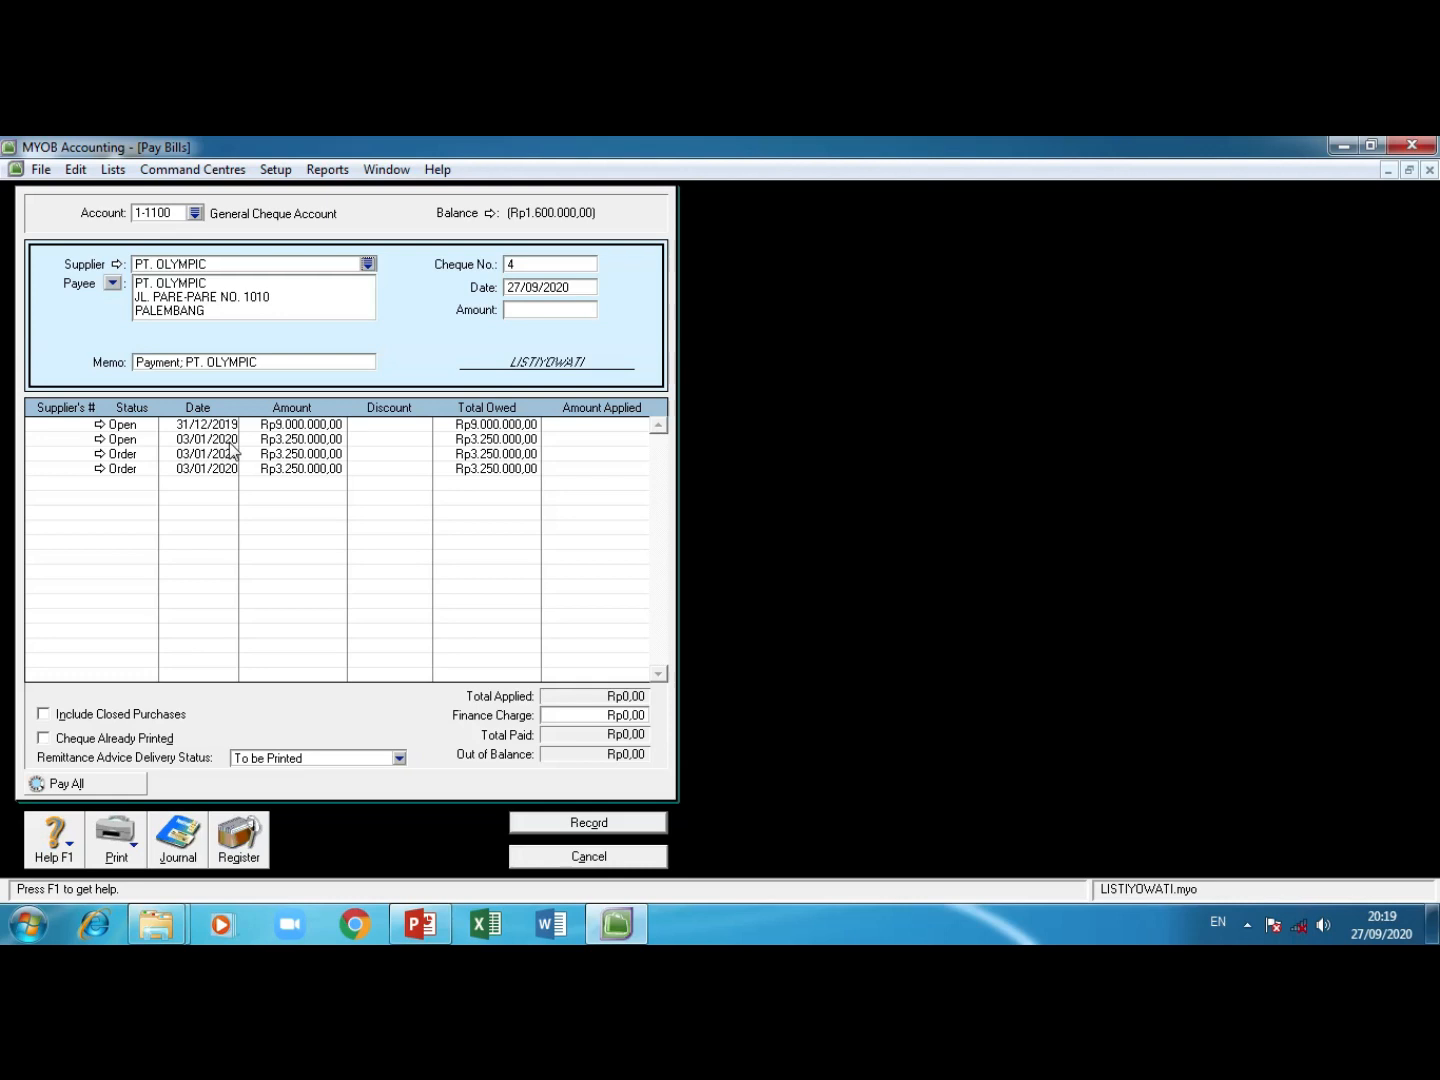
click(99, 453)
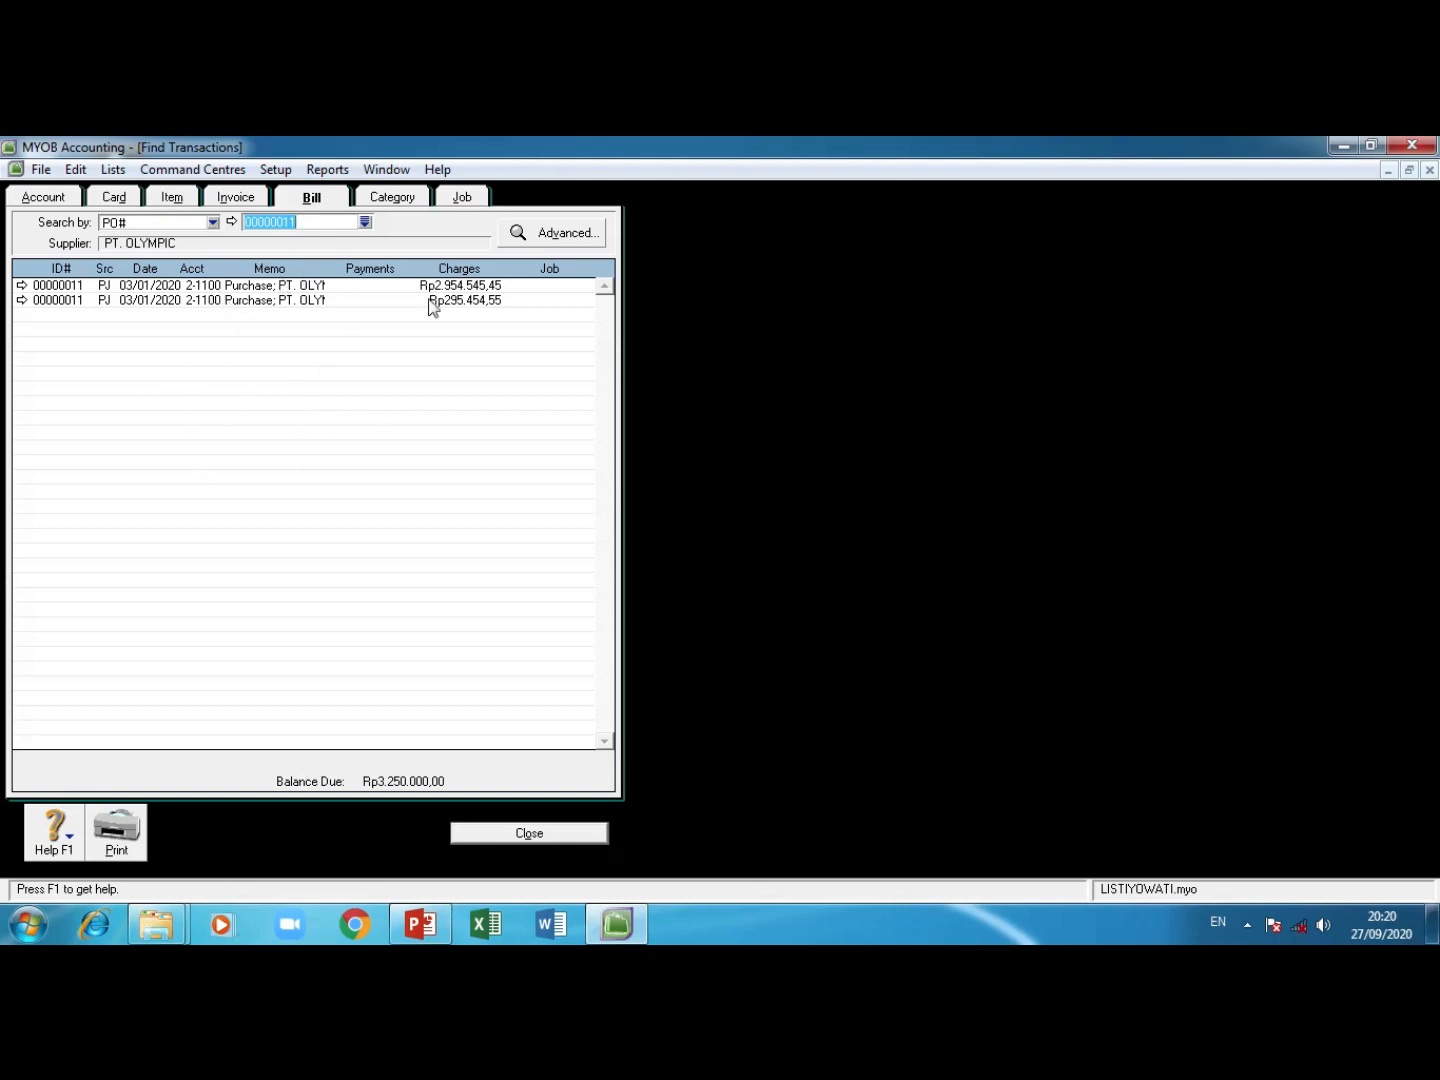
click(505, 838)
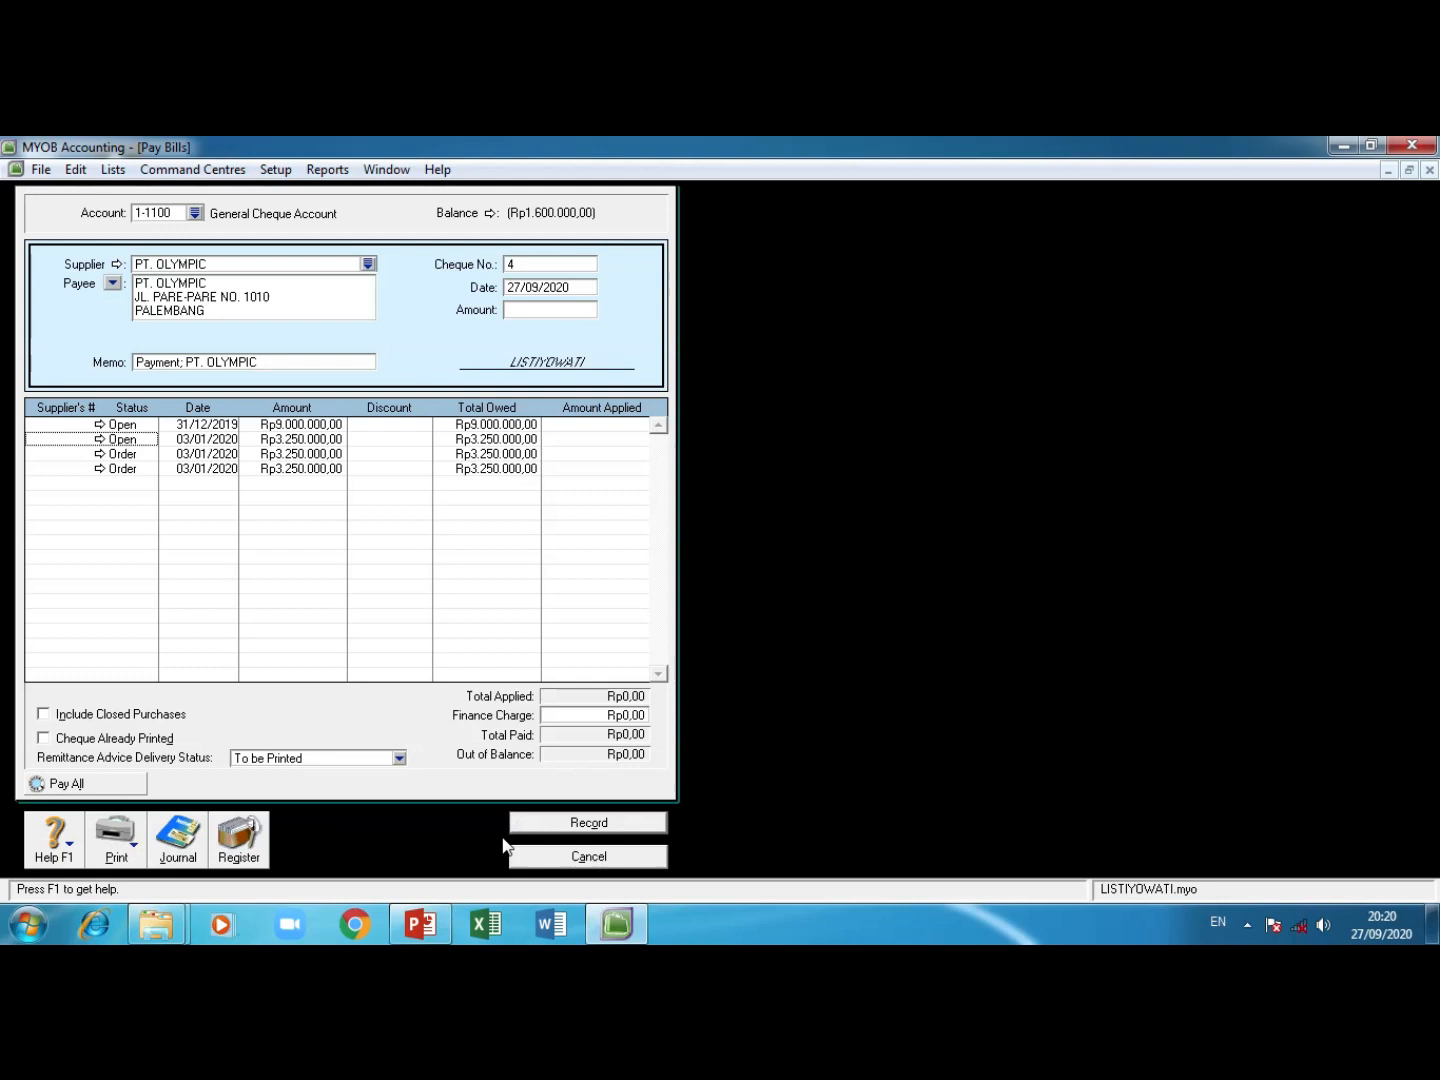
Step: Date the payment 05/05/2020, set its amount to Rp3.250.000 and apply it to the open bill dated 03/01/2020
click(536, 310)
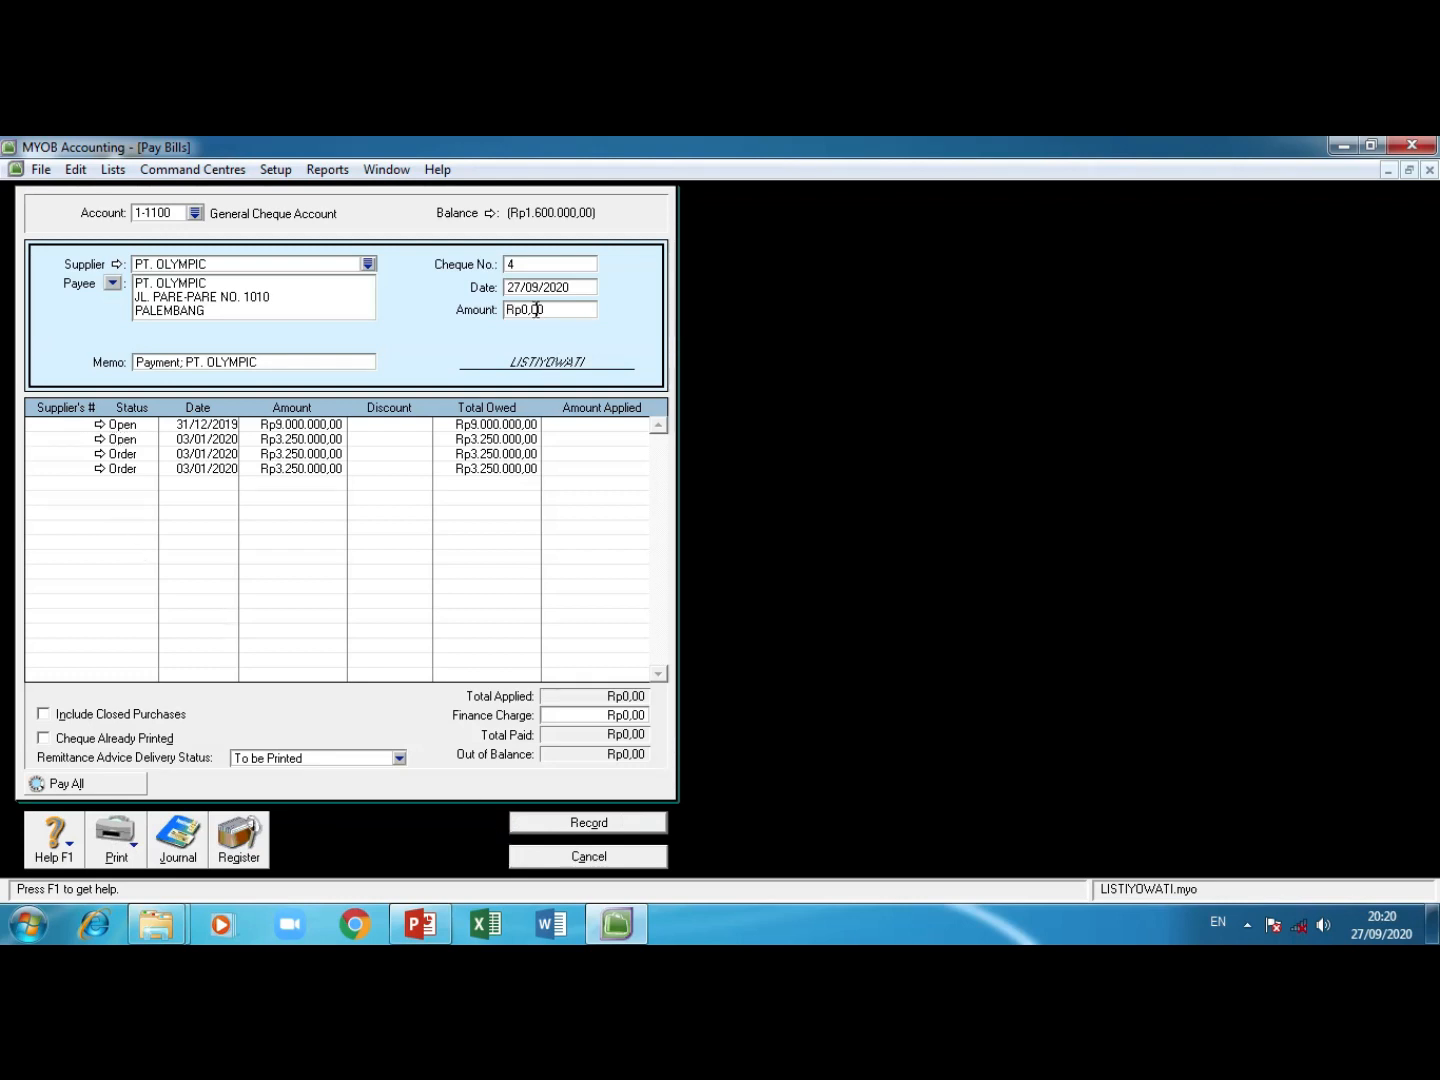
click(548, 287)
text(5/05/2020)
key(Tab)
text(3250000)
click(583, 443)
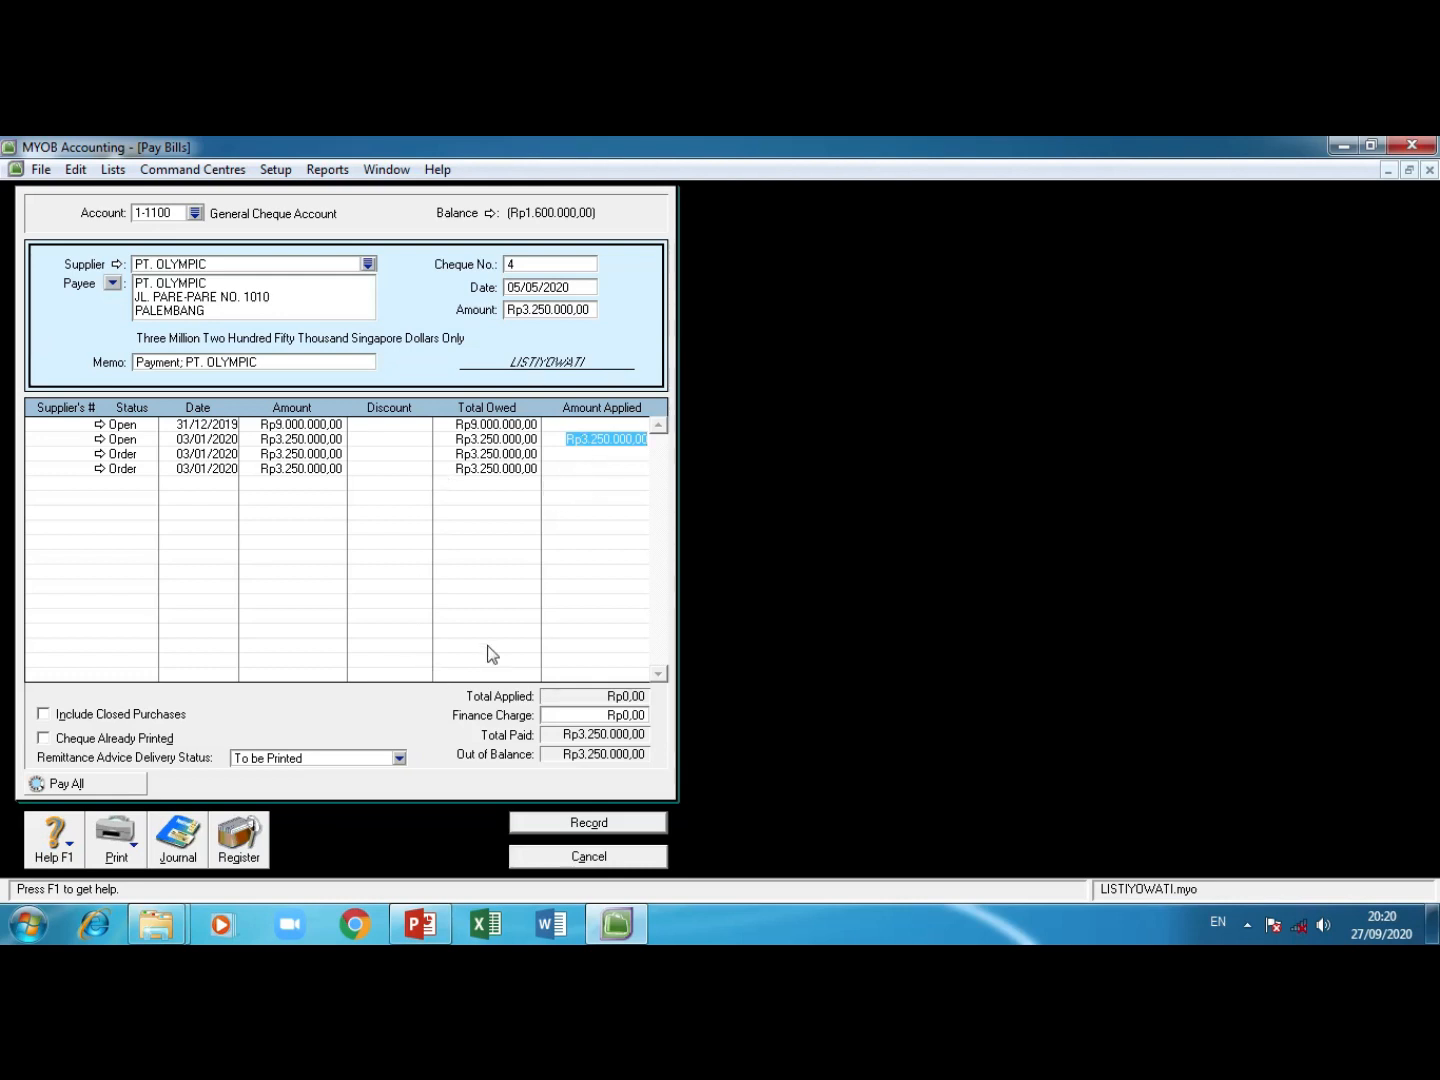
key(Tab)
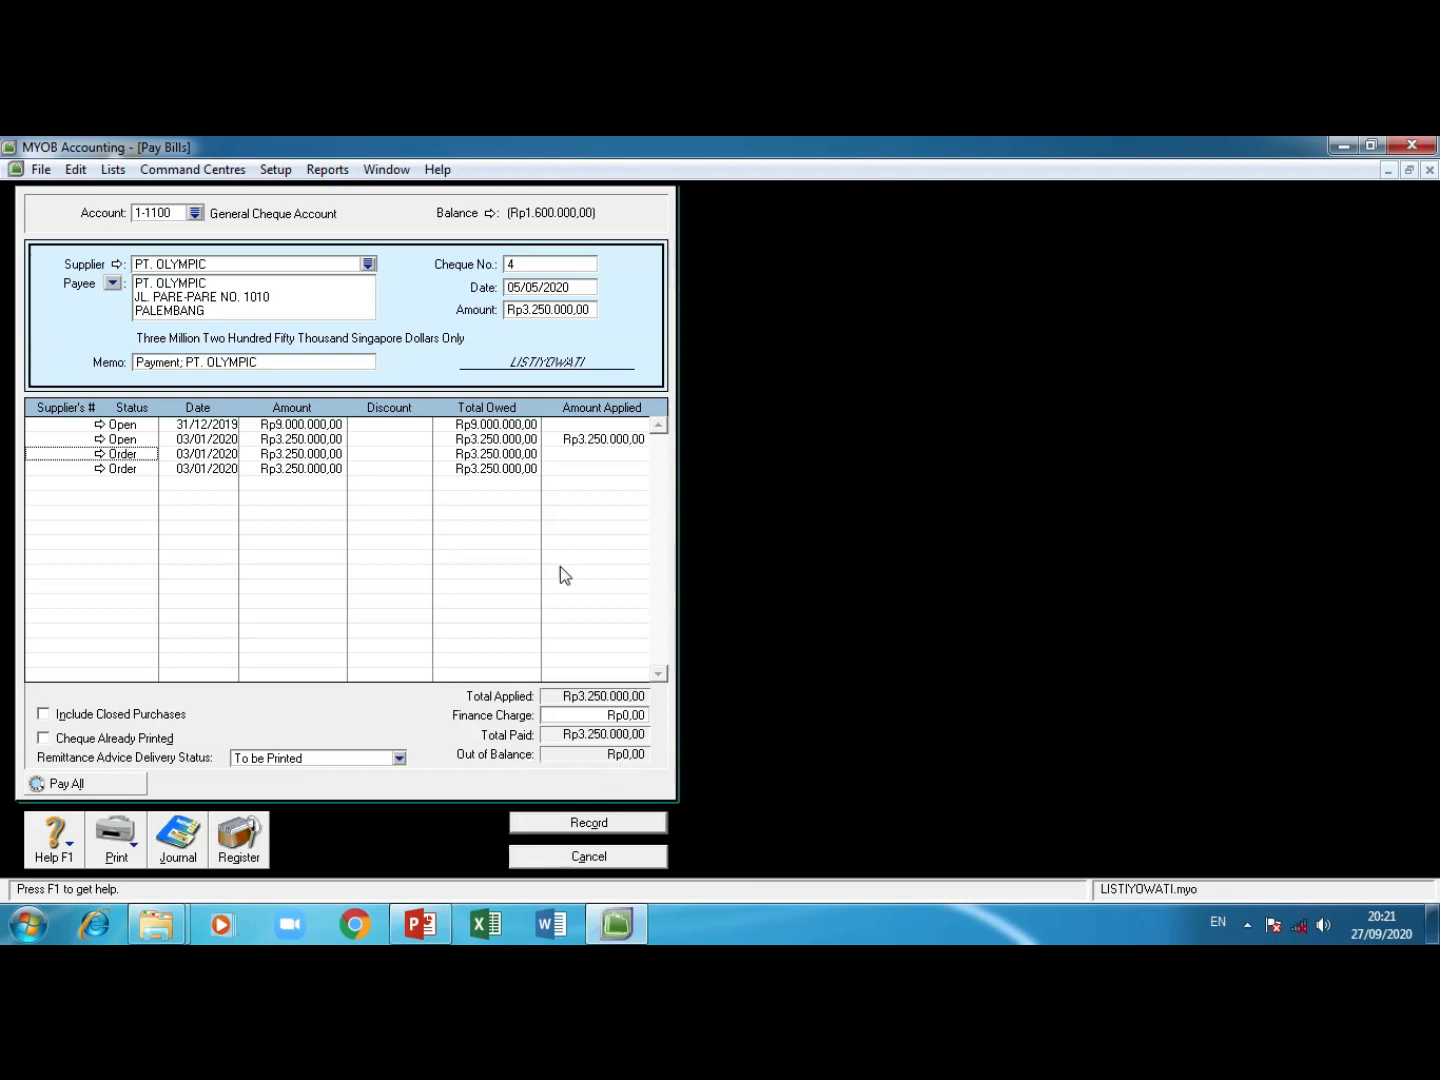
Step: Try a partial payment of Rp1.500.000 applied to the open bill dated 03/01/2020
click(554, 318)
text(1)
click(588, 443)
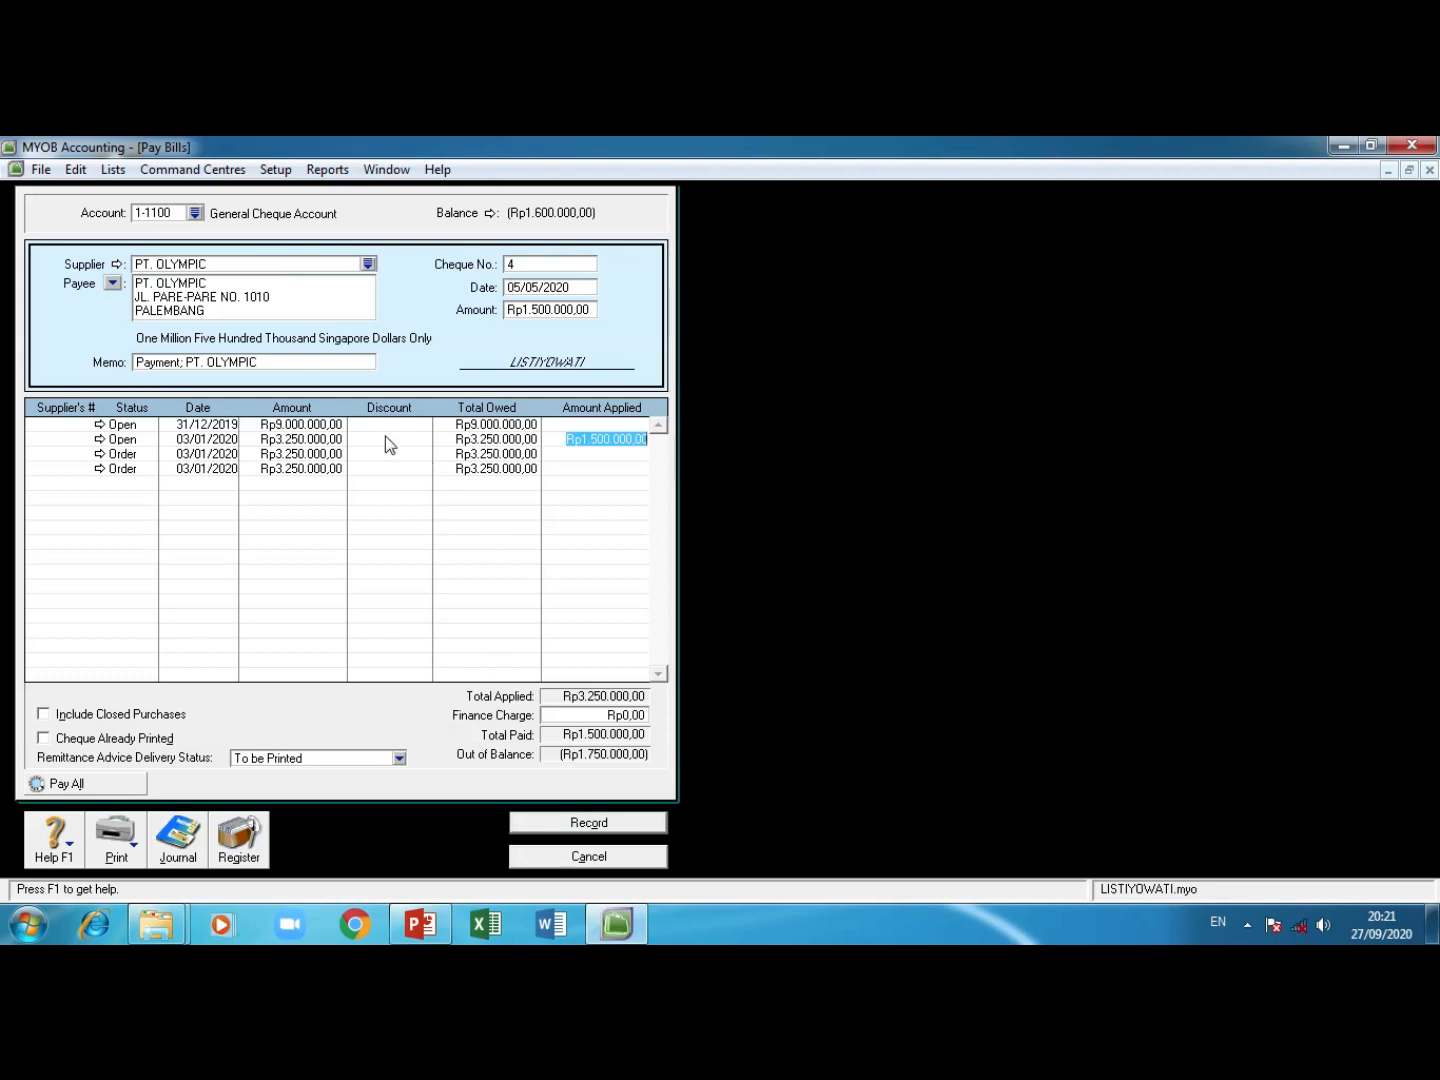
Step: Set the payment to Rp3.250.000, apply it in full to the open 03/01/2020 bill, and record it before closing the payment window
click(555, 312)
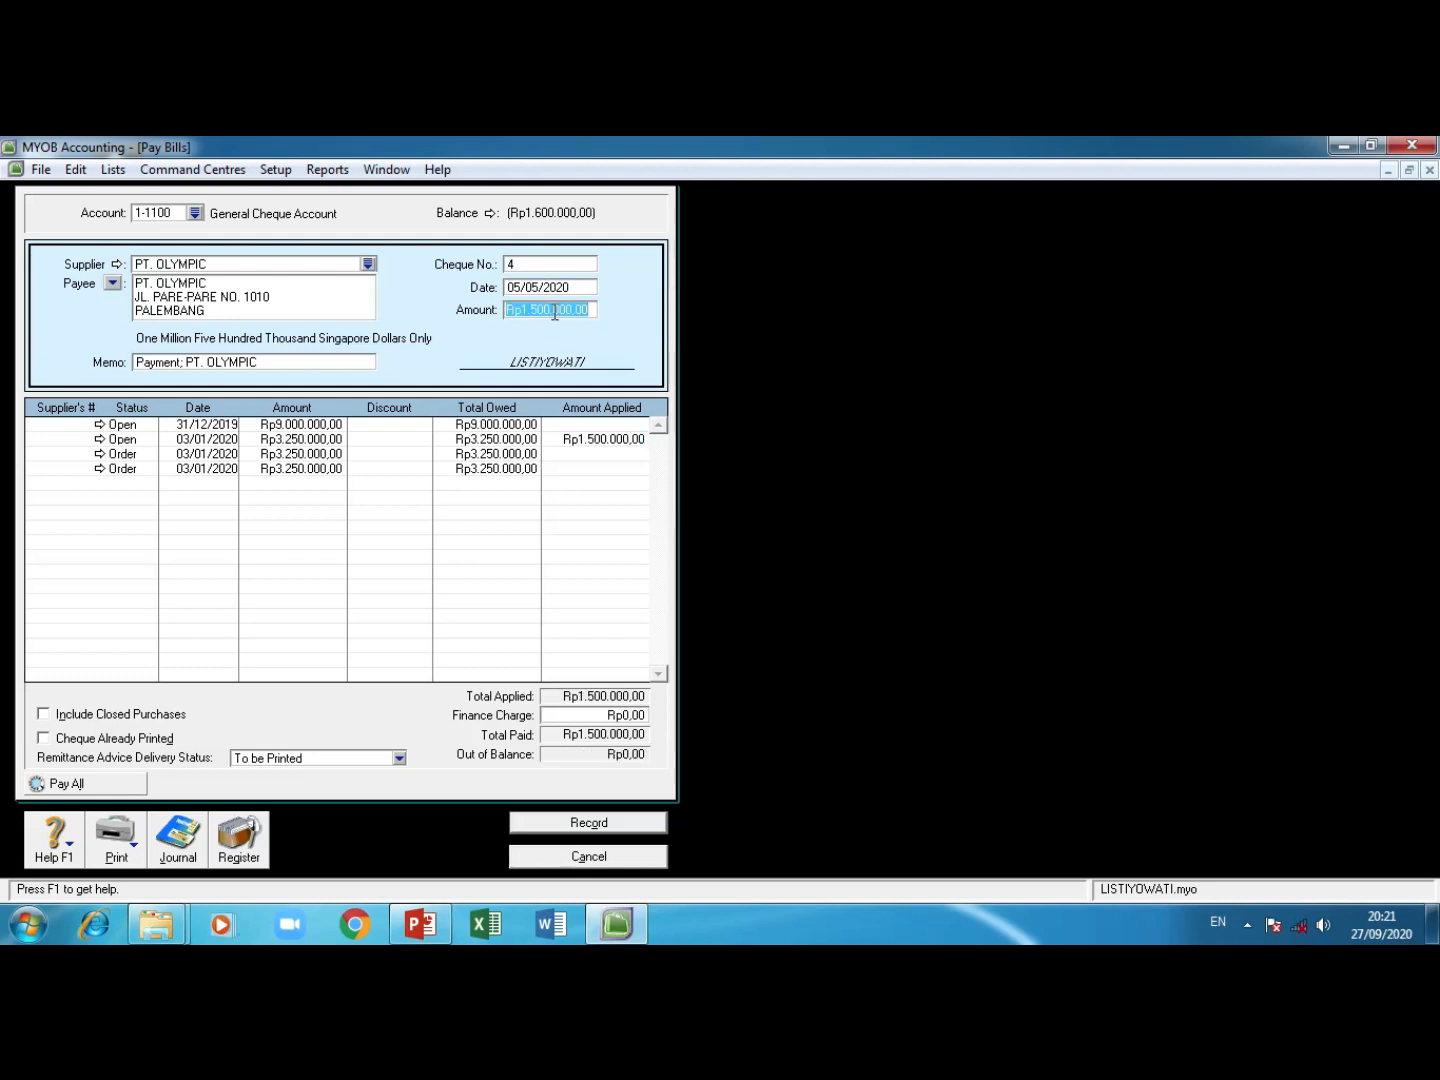
text(3250000)
click(590, 439)
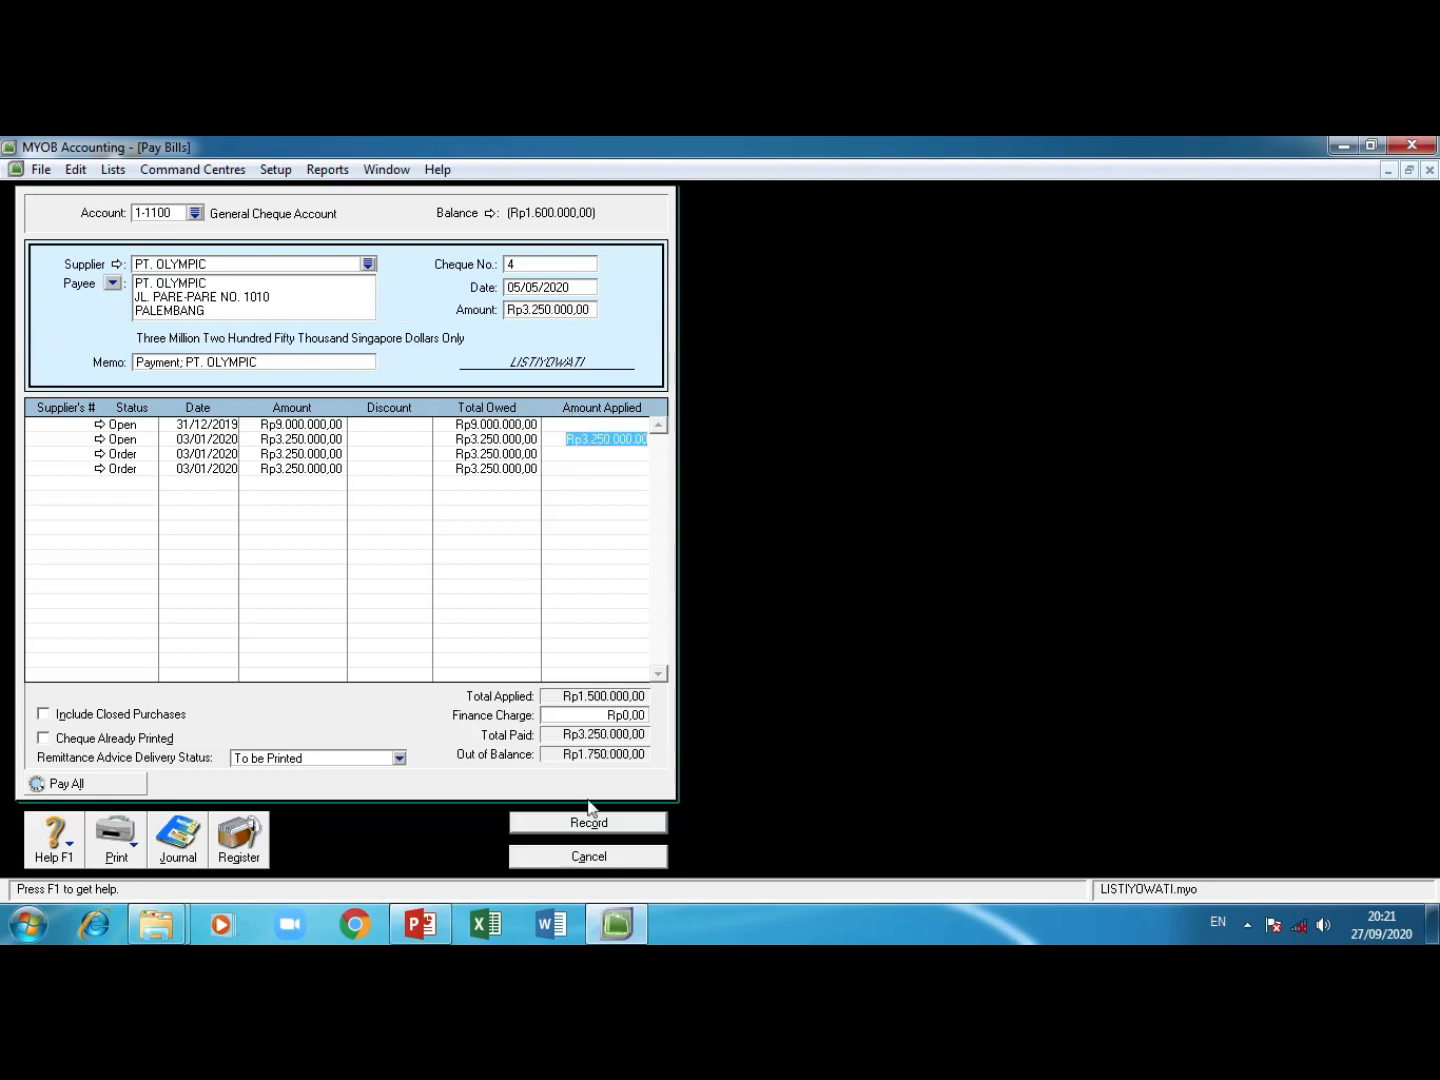
key(Tab)
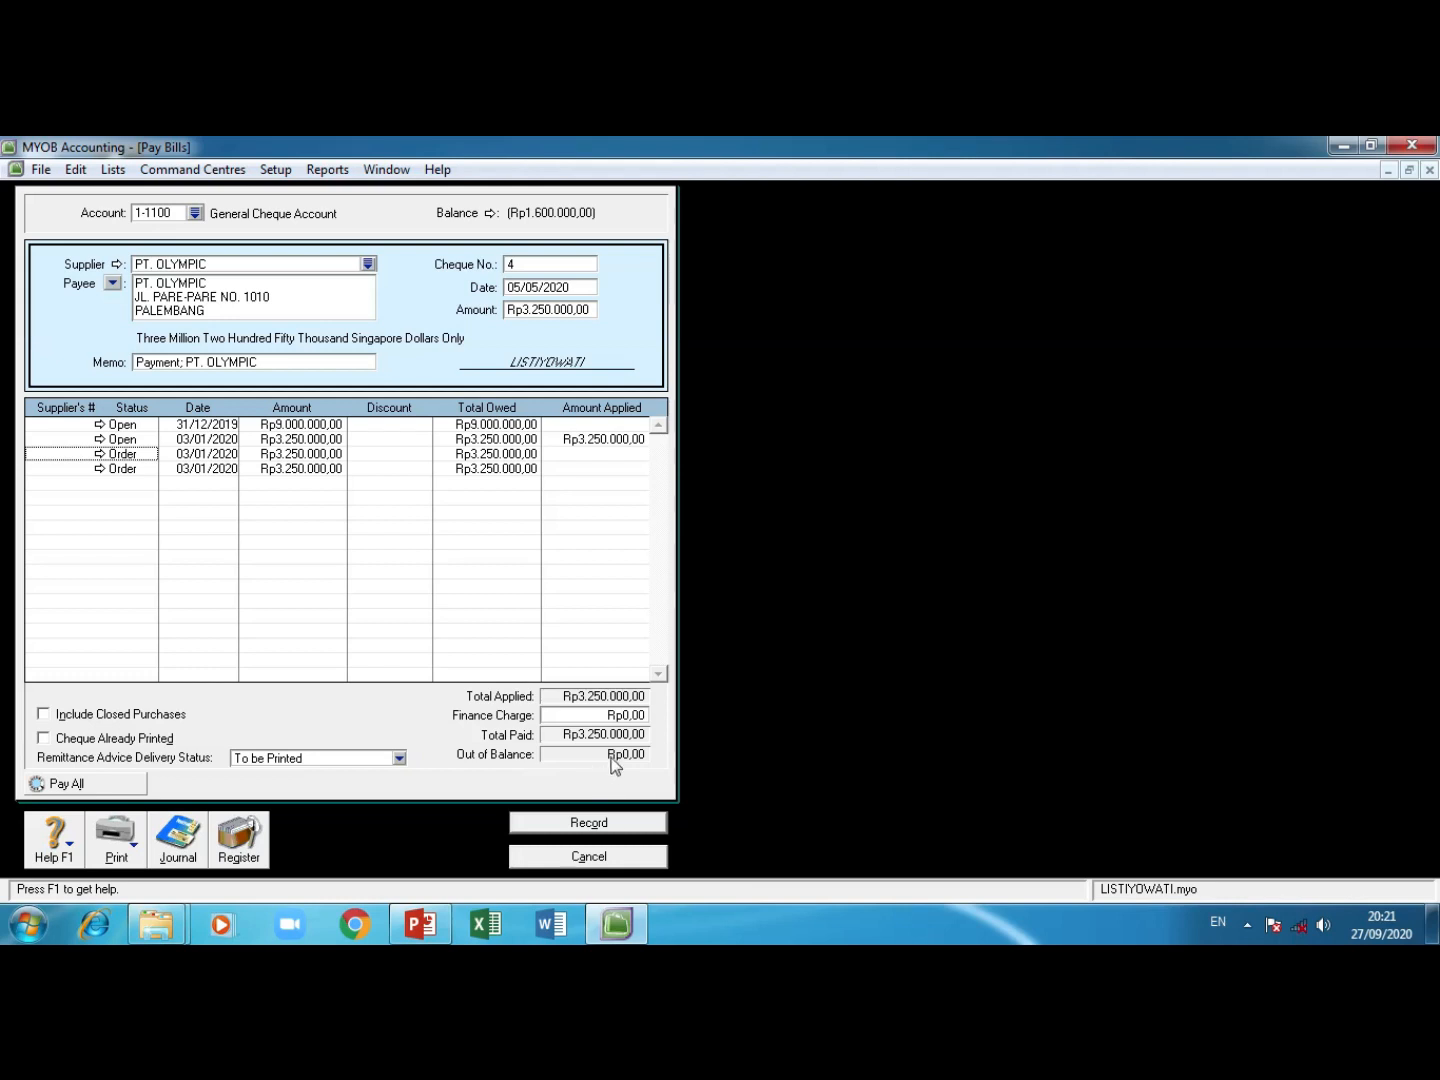
click(589, 823)
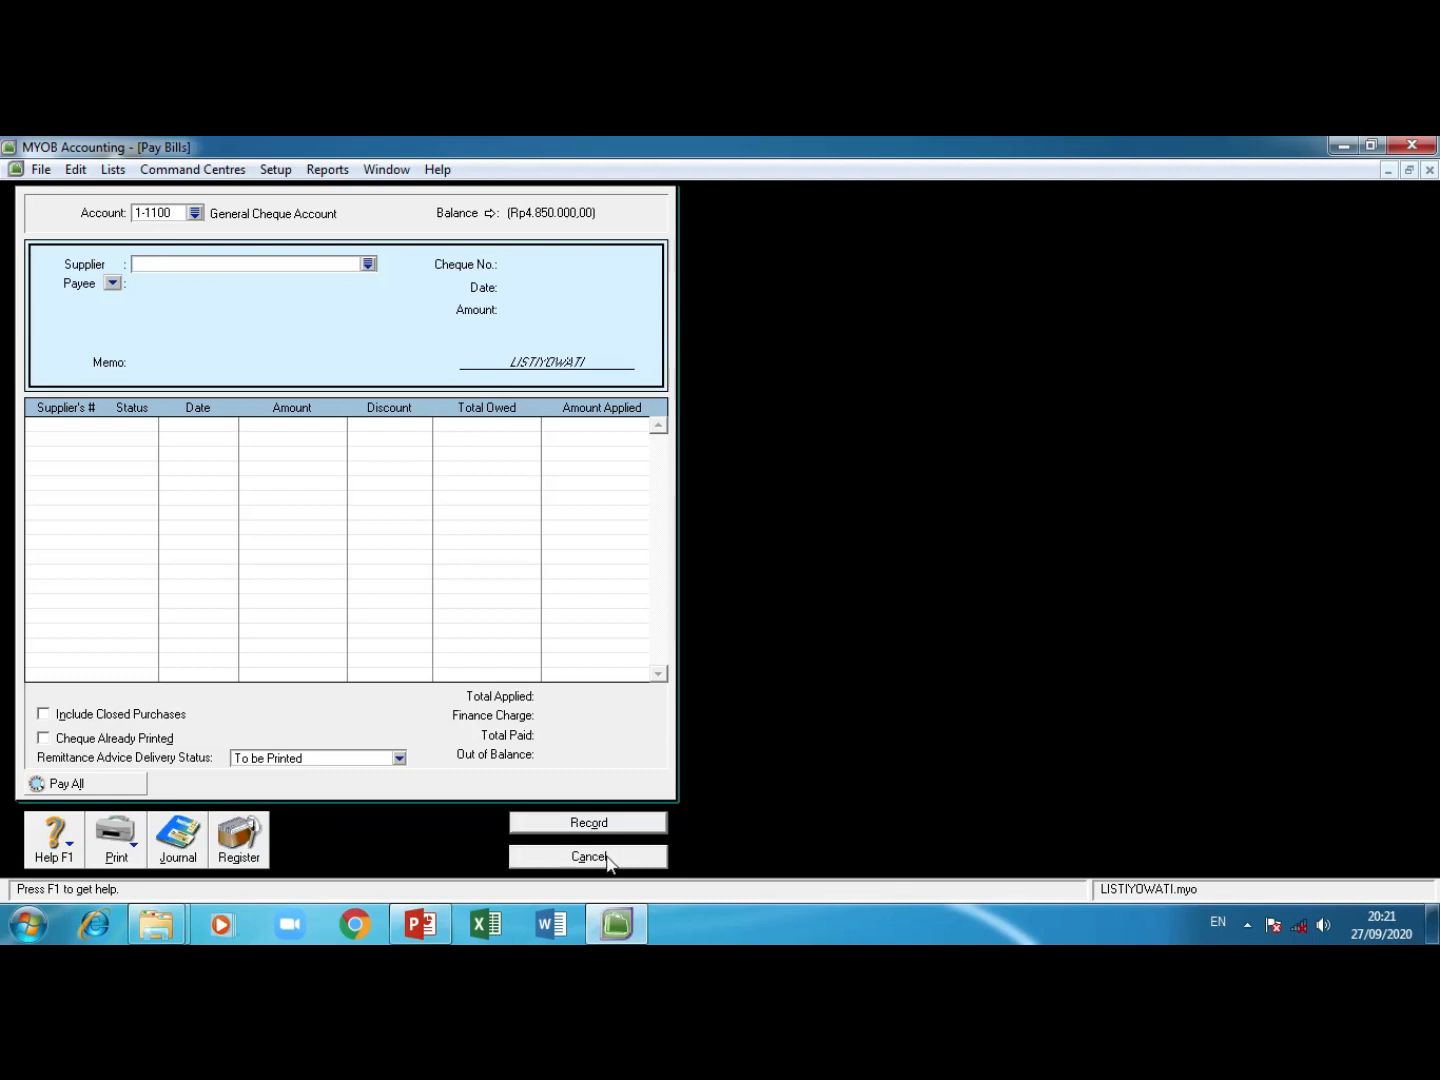
click(600, 857)
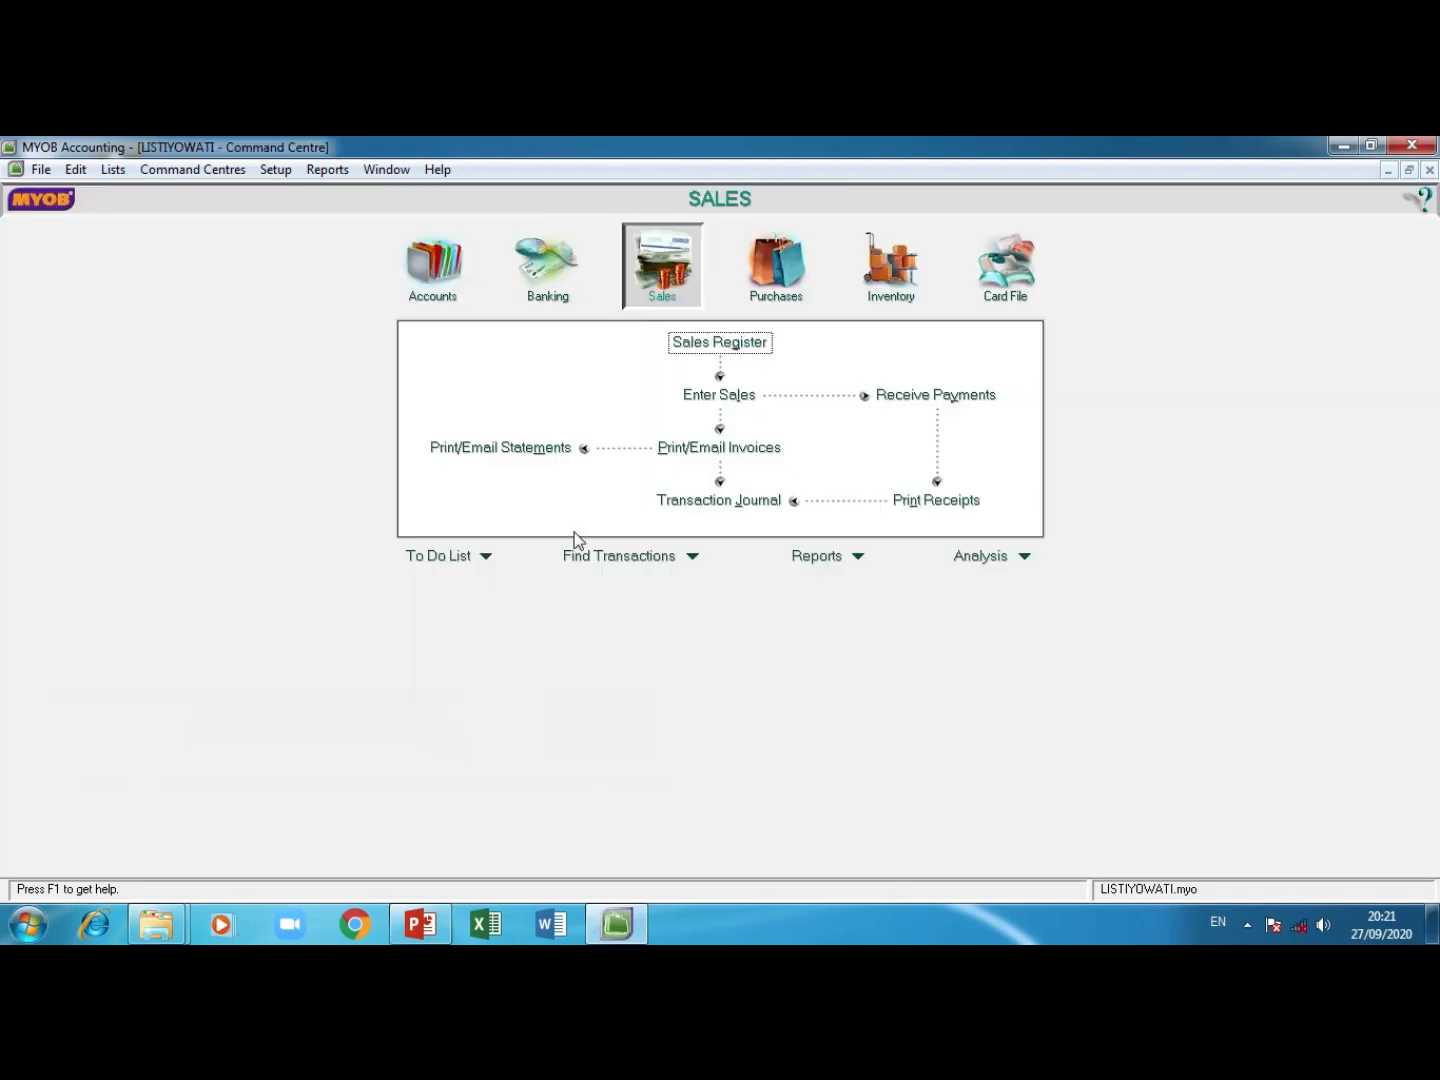
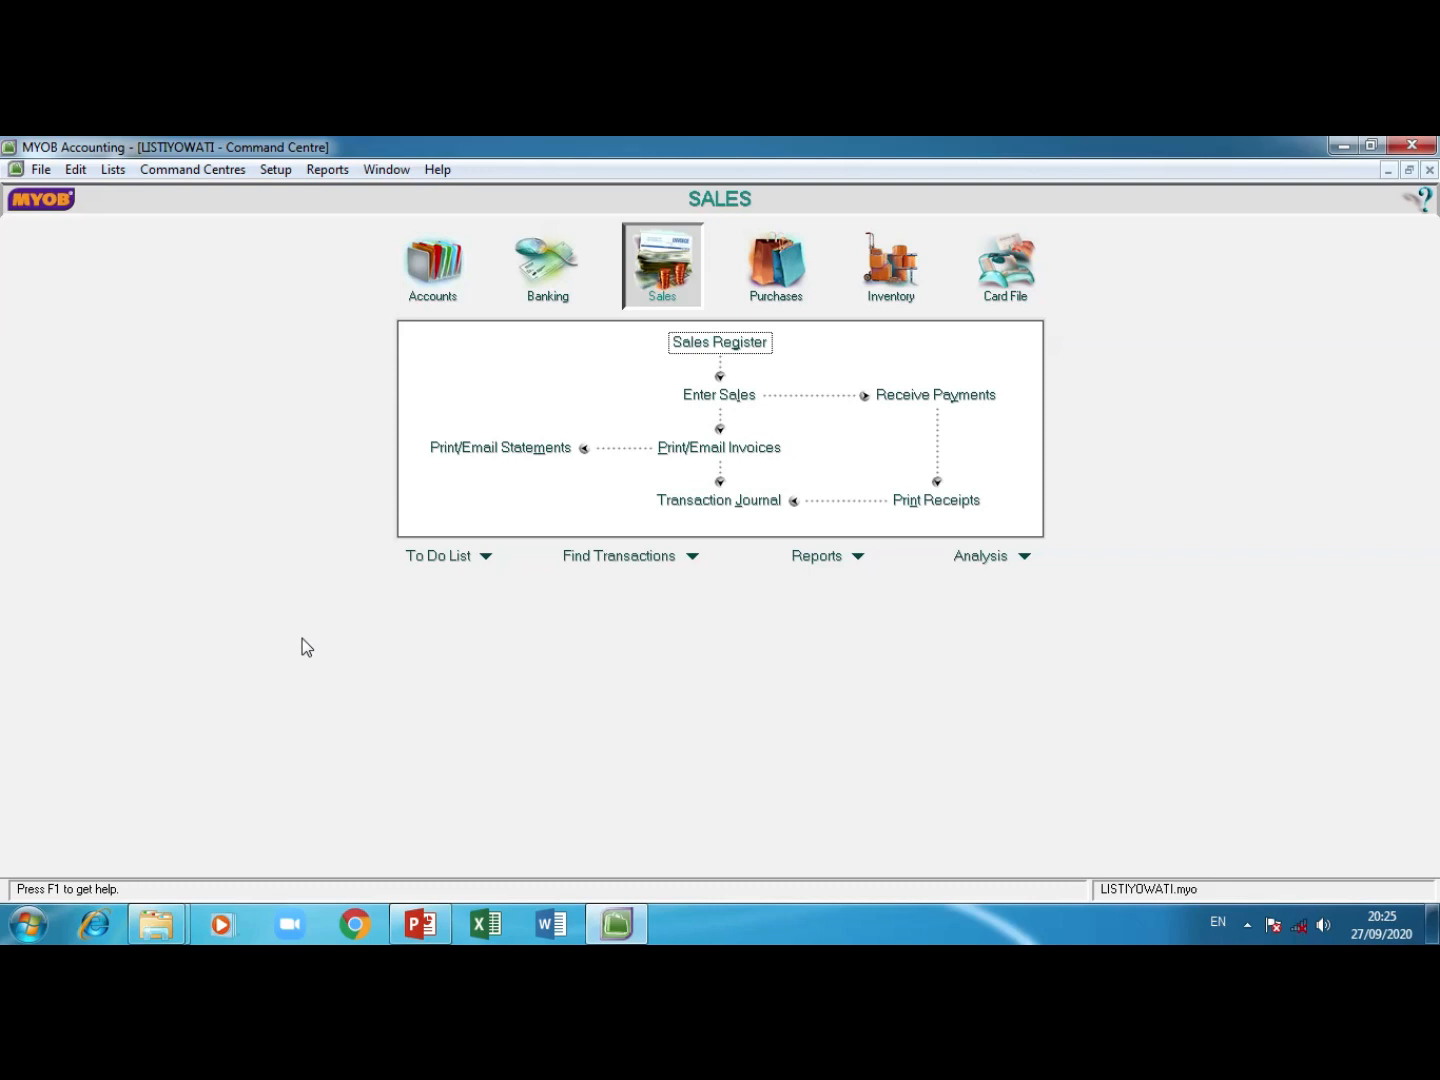
Step: Start a new purchase entry and keep its type set to BILL
click(210, 171)
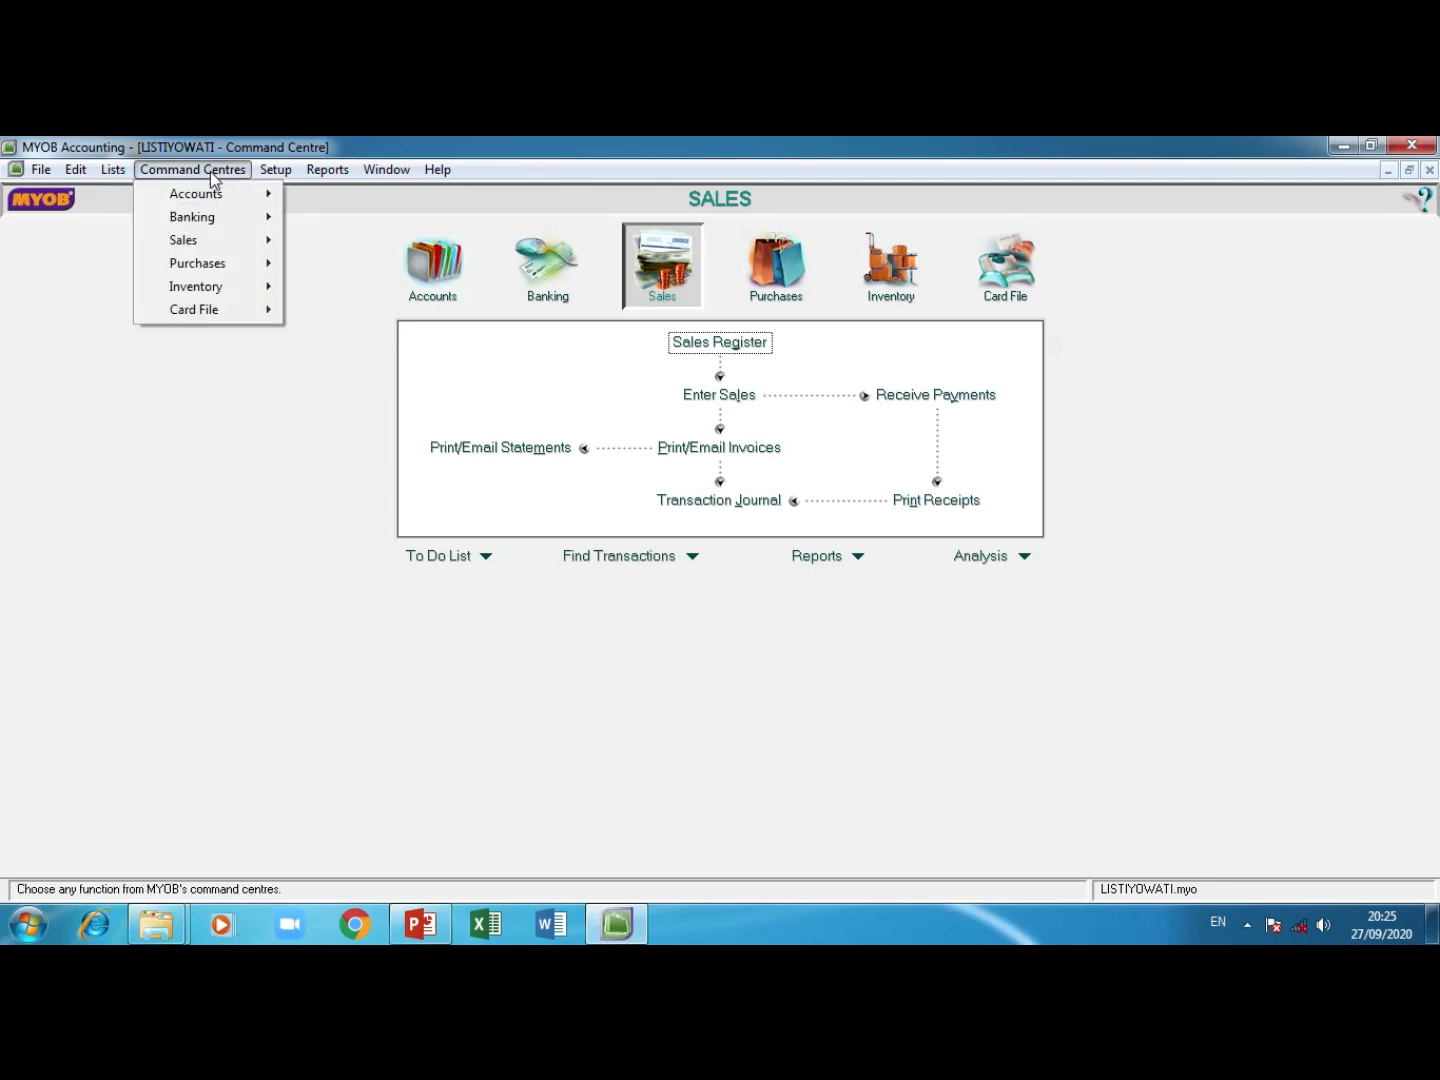
mouse_move(225, 268)
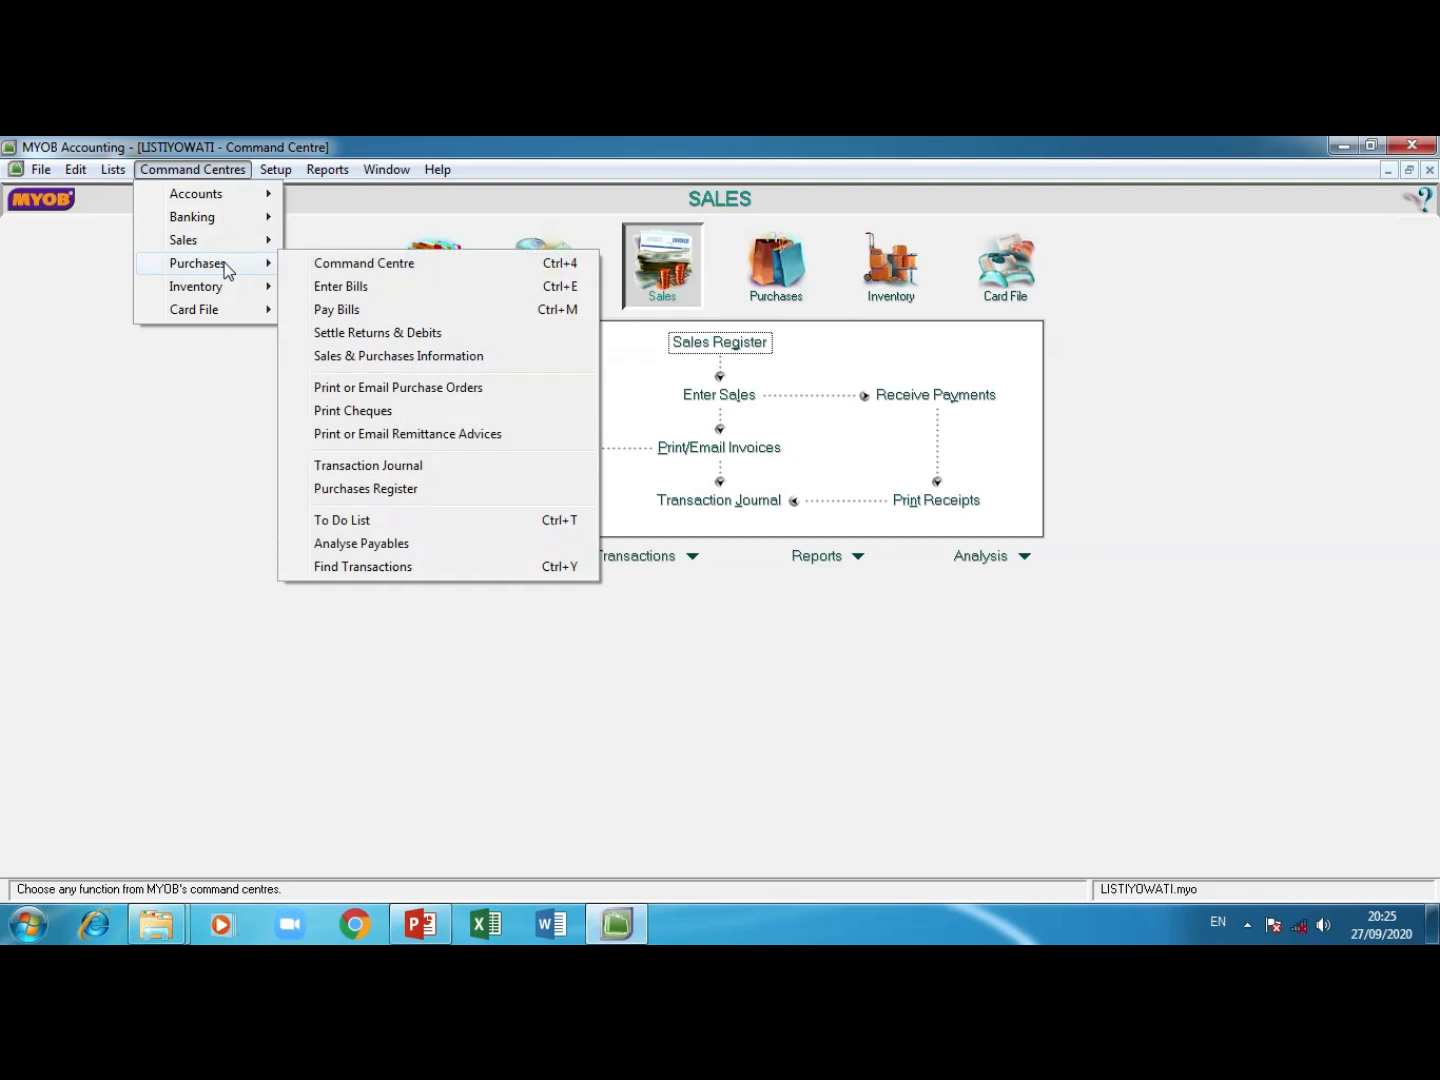
click(363, 290)
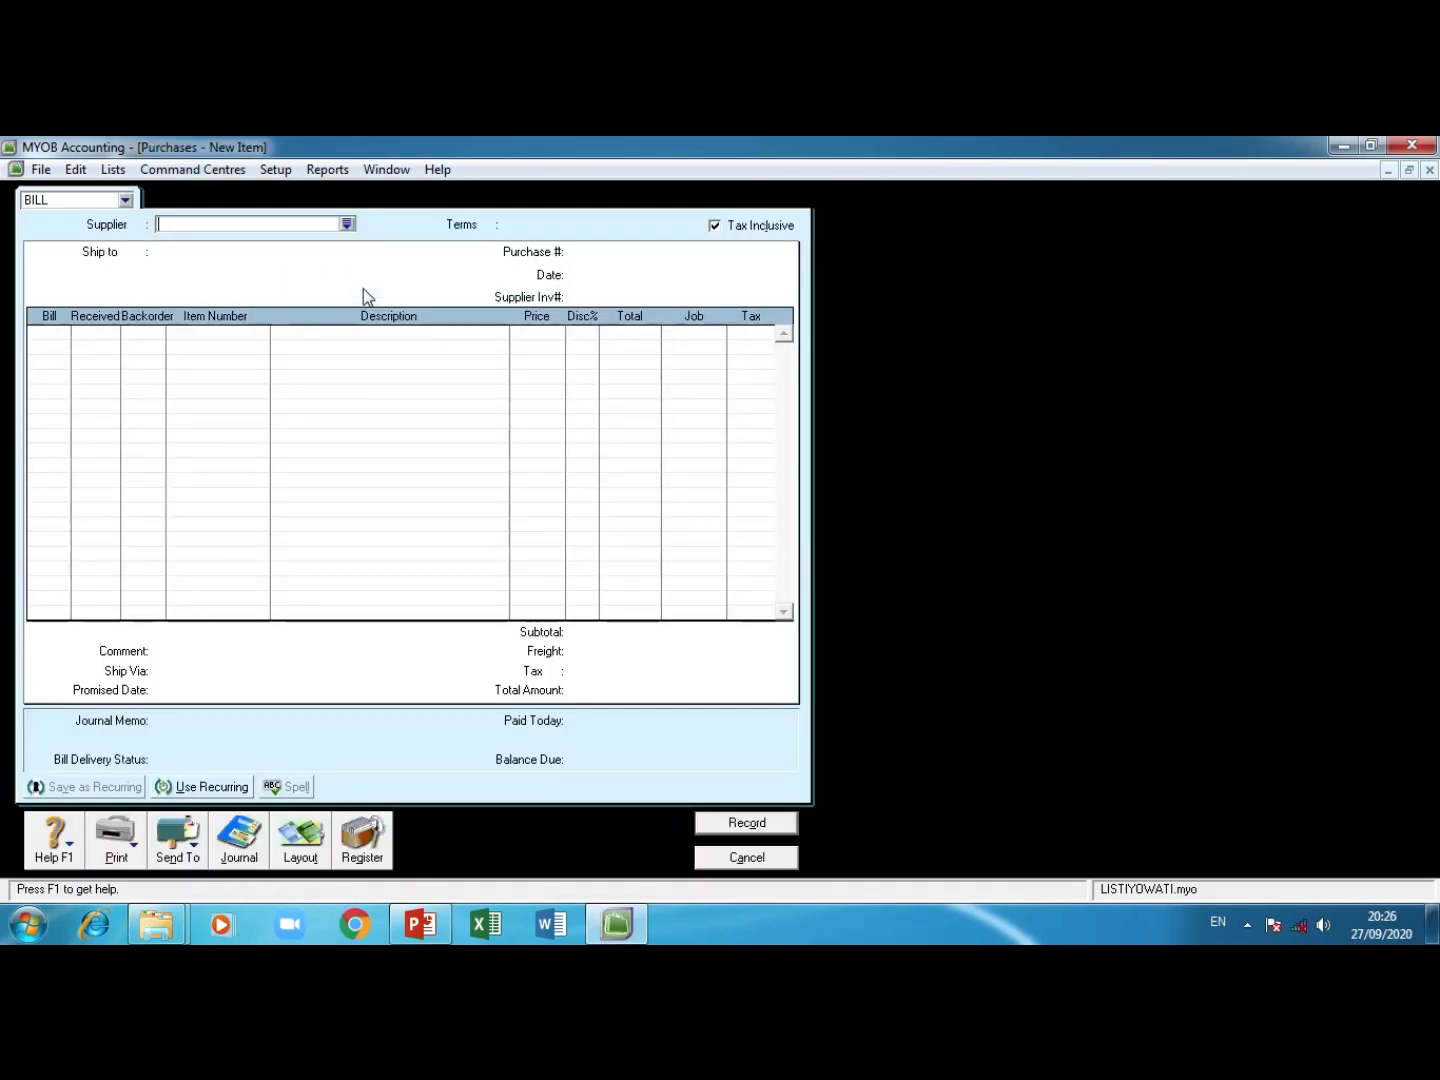
click(125, 201)
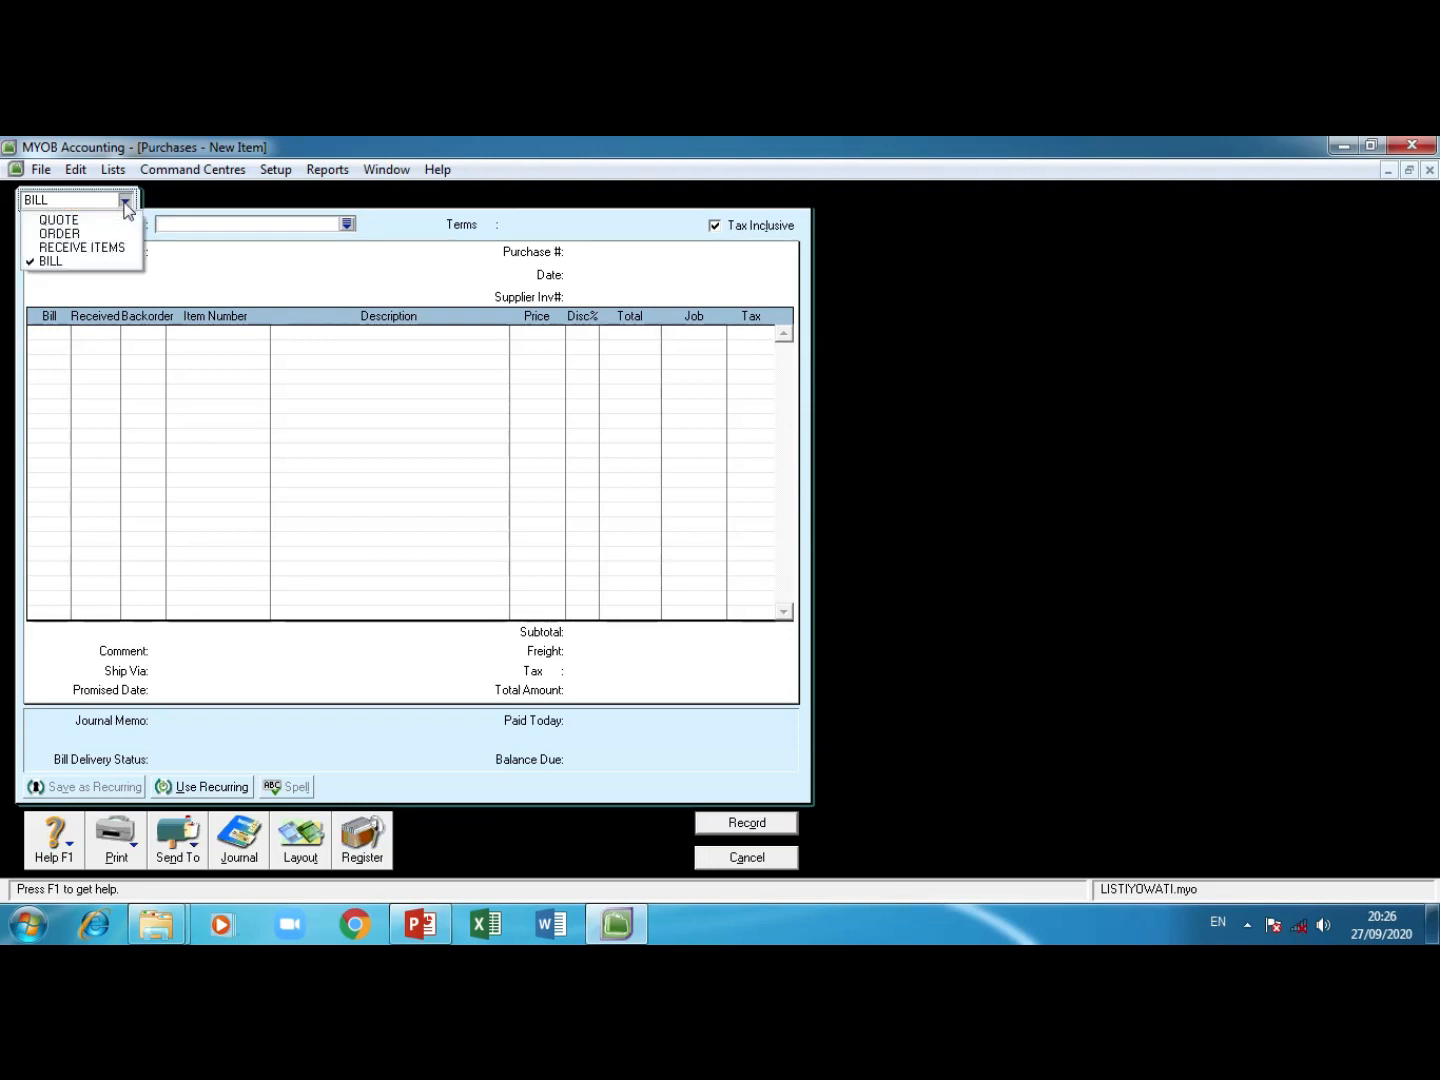
click(118, 262)
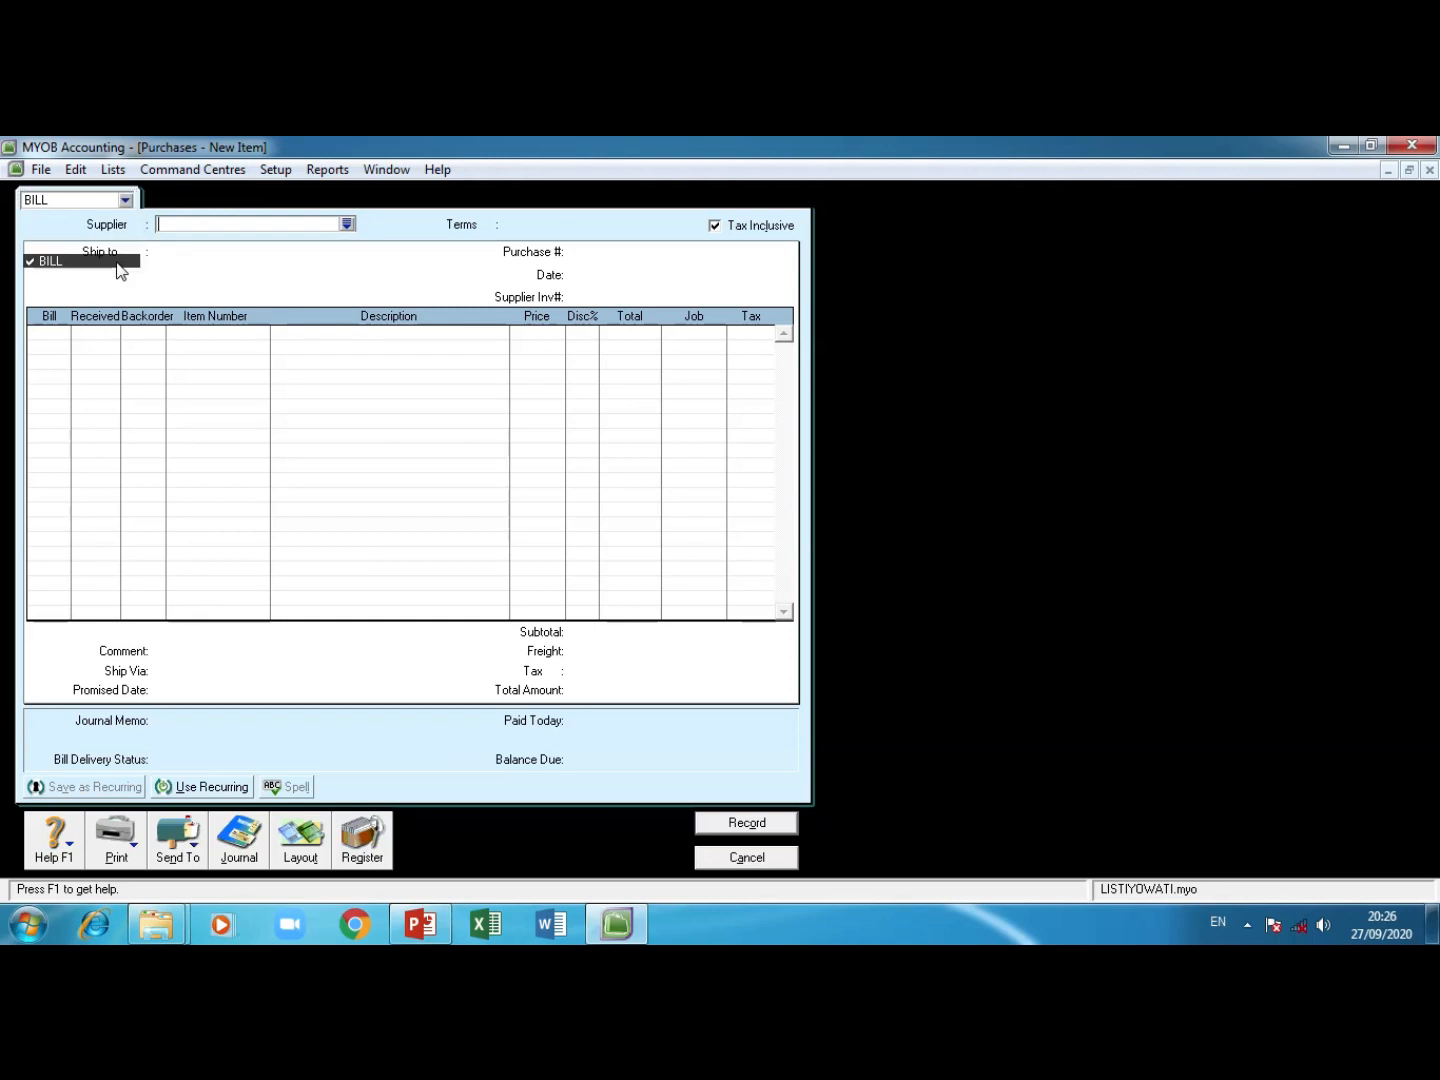
Step: Create a new supplier card from the bill's supplier list and name it PT. SARANA FURNITURE
click(345, 224)
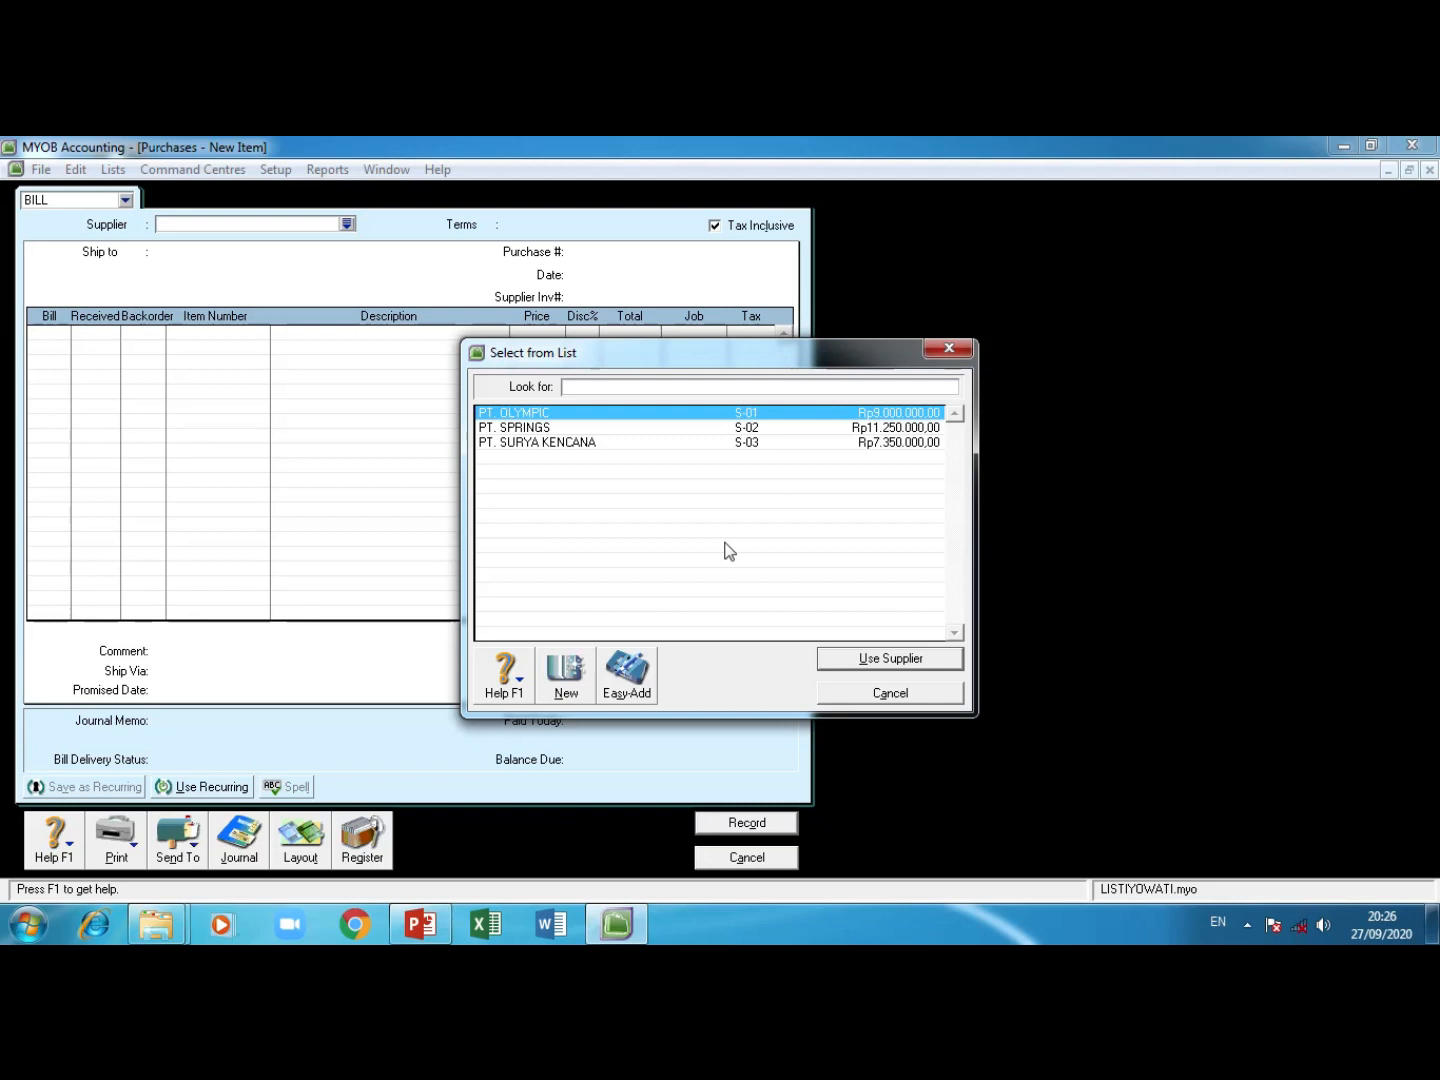
click(576, 682)
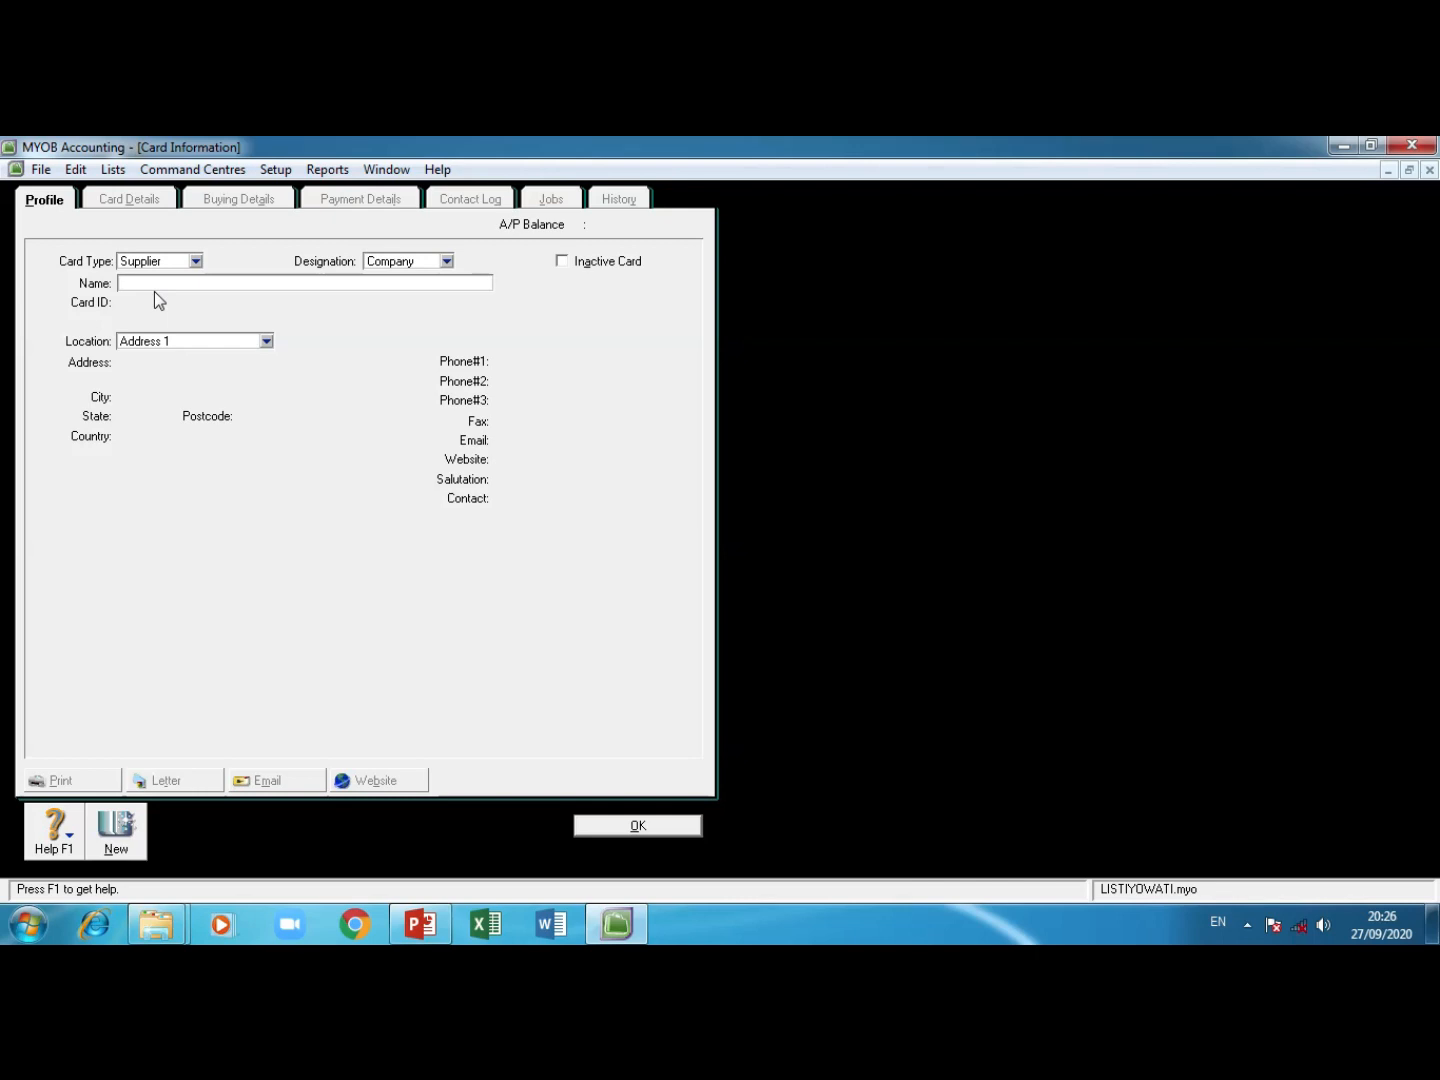
text(PT. SARANA FUE)
key(BackSpace)
text(RBIT)
text(URE)
click(226, 283)
key(BackSpace)
text(N)
click(280, 283)
key(Tab)
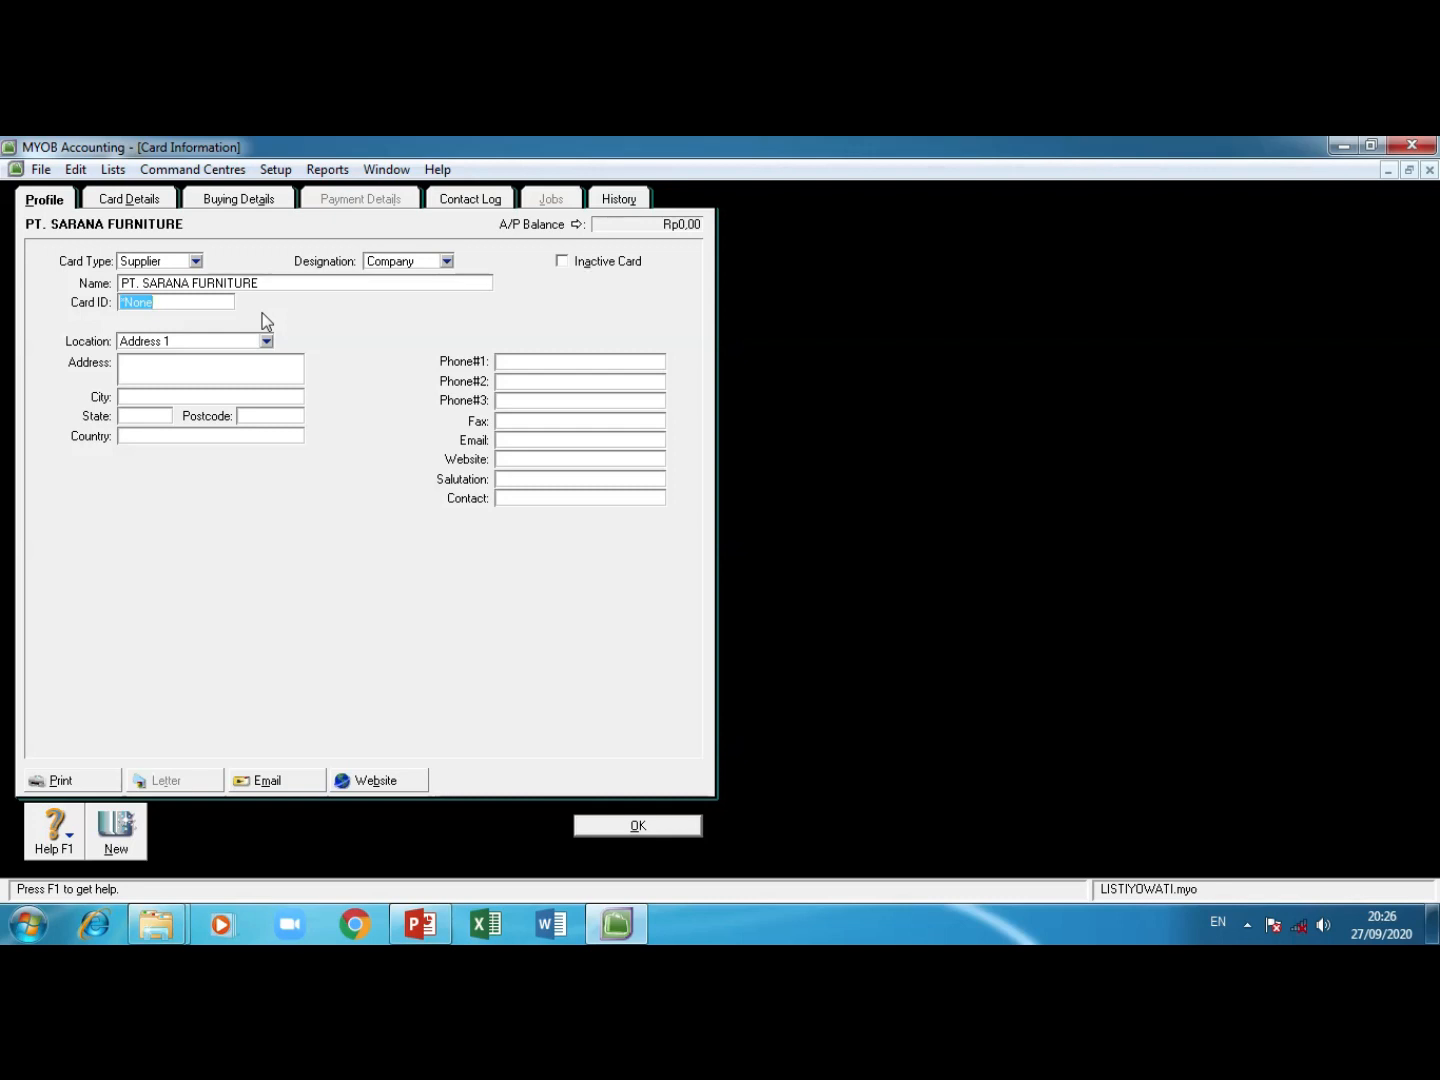
Step: Set the new supplier's card ID to CASH-1 and fill in its street address and city
text(C-)
key(BackSpace)
text(ASH-1)
click(189, 376)
text(JL MERDEKA)
click(180, 397)
text(JKT)
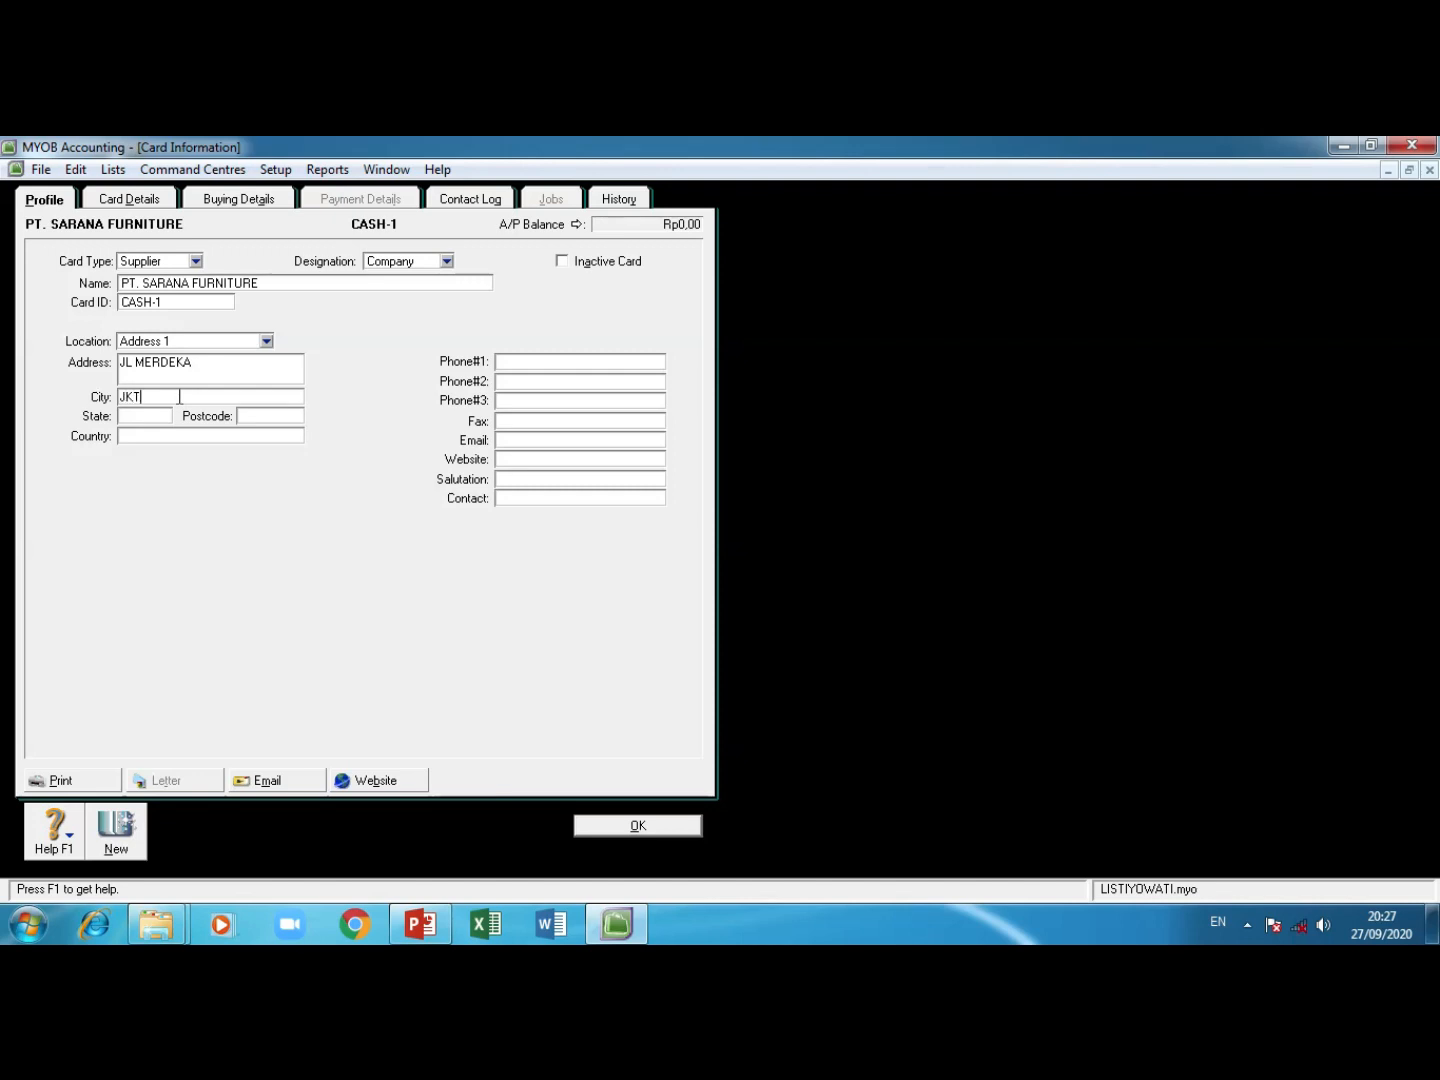
Step: Enter state INA, country INDONESIA and the contact's name, and save the PT. SARANA FURNITURE supplier card
click(139, 415)
text(INAINDOBE)
key(BackSpace)
key(BackSpace)
text(NESIA)
click(519, 497)
text(SARI)
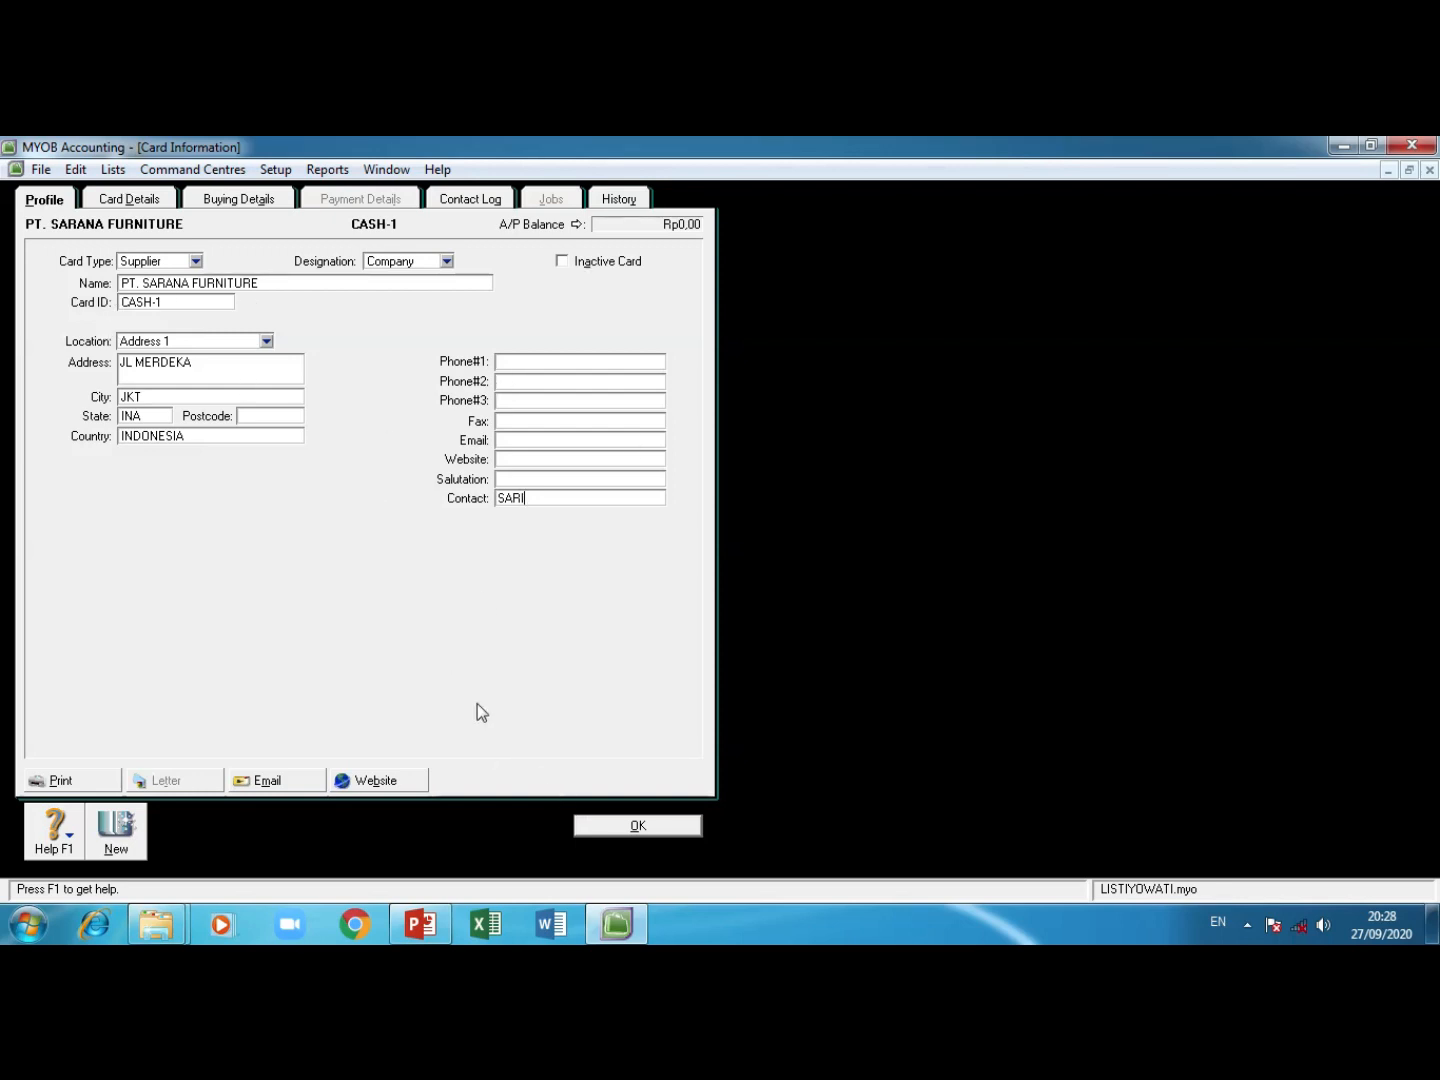
click(601, 826)
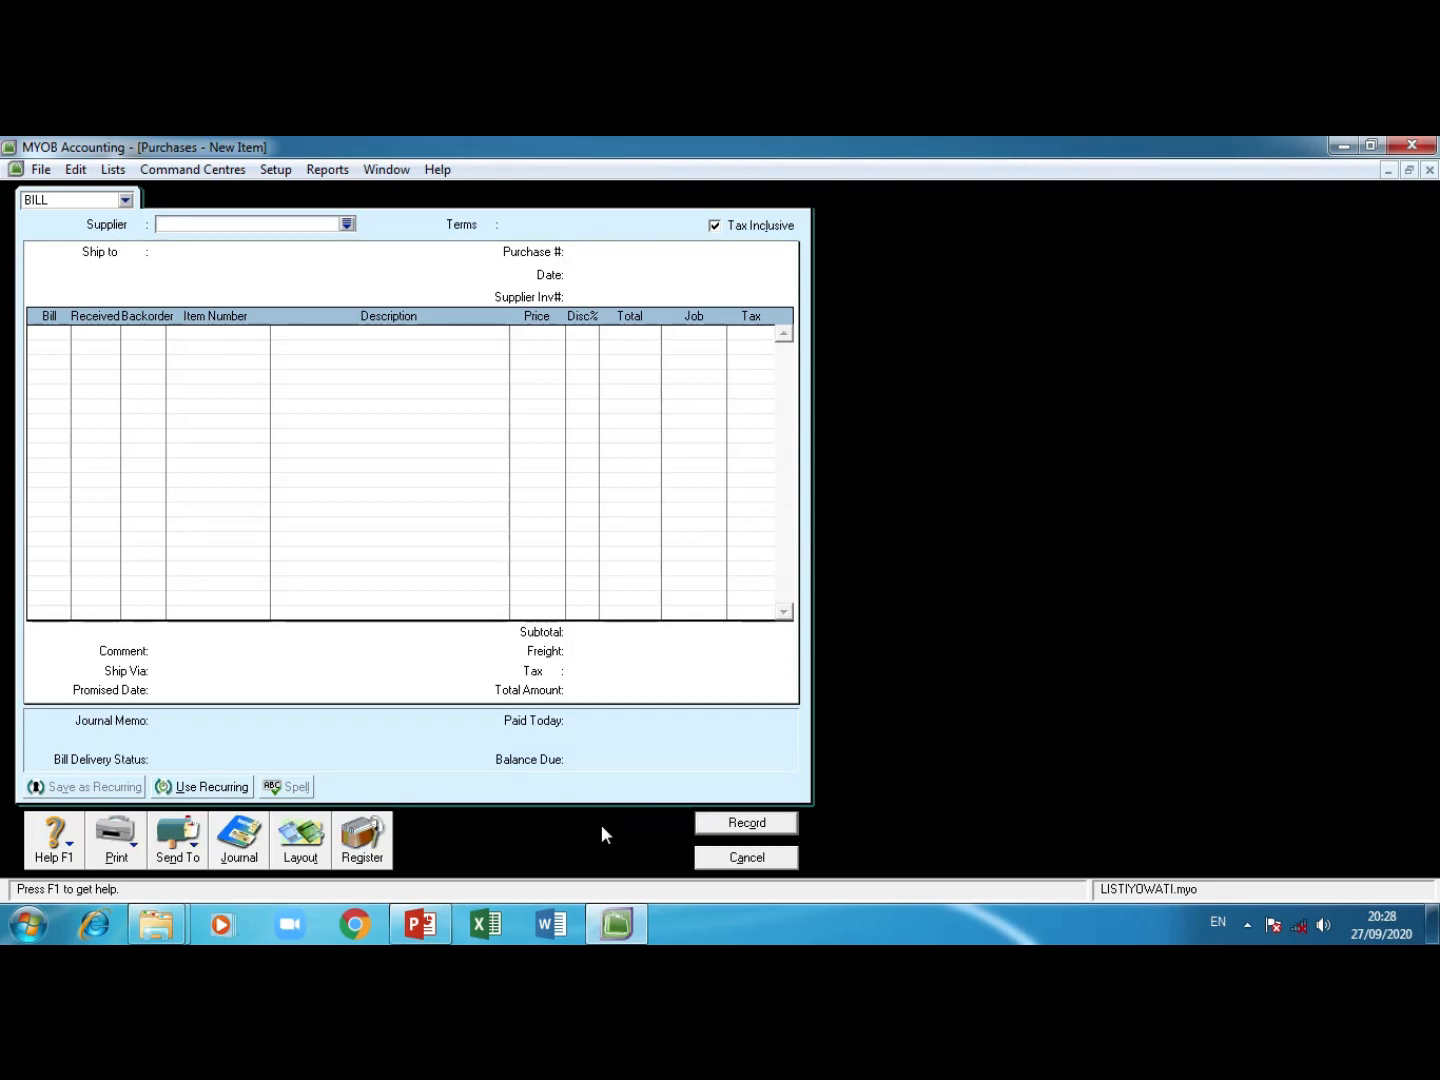
Step: Select PT. SARANA FURNITURE as the bill's supplier, date it 17/01/2020 and enter supplier invoice number F-2209
click(345, 226)
double_click(561, 430)
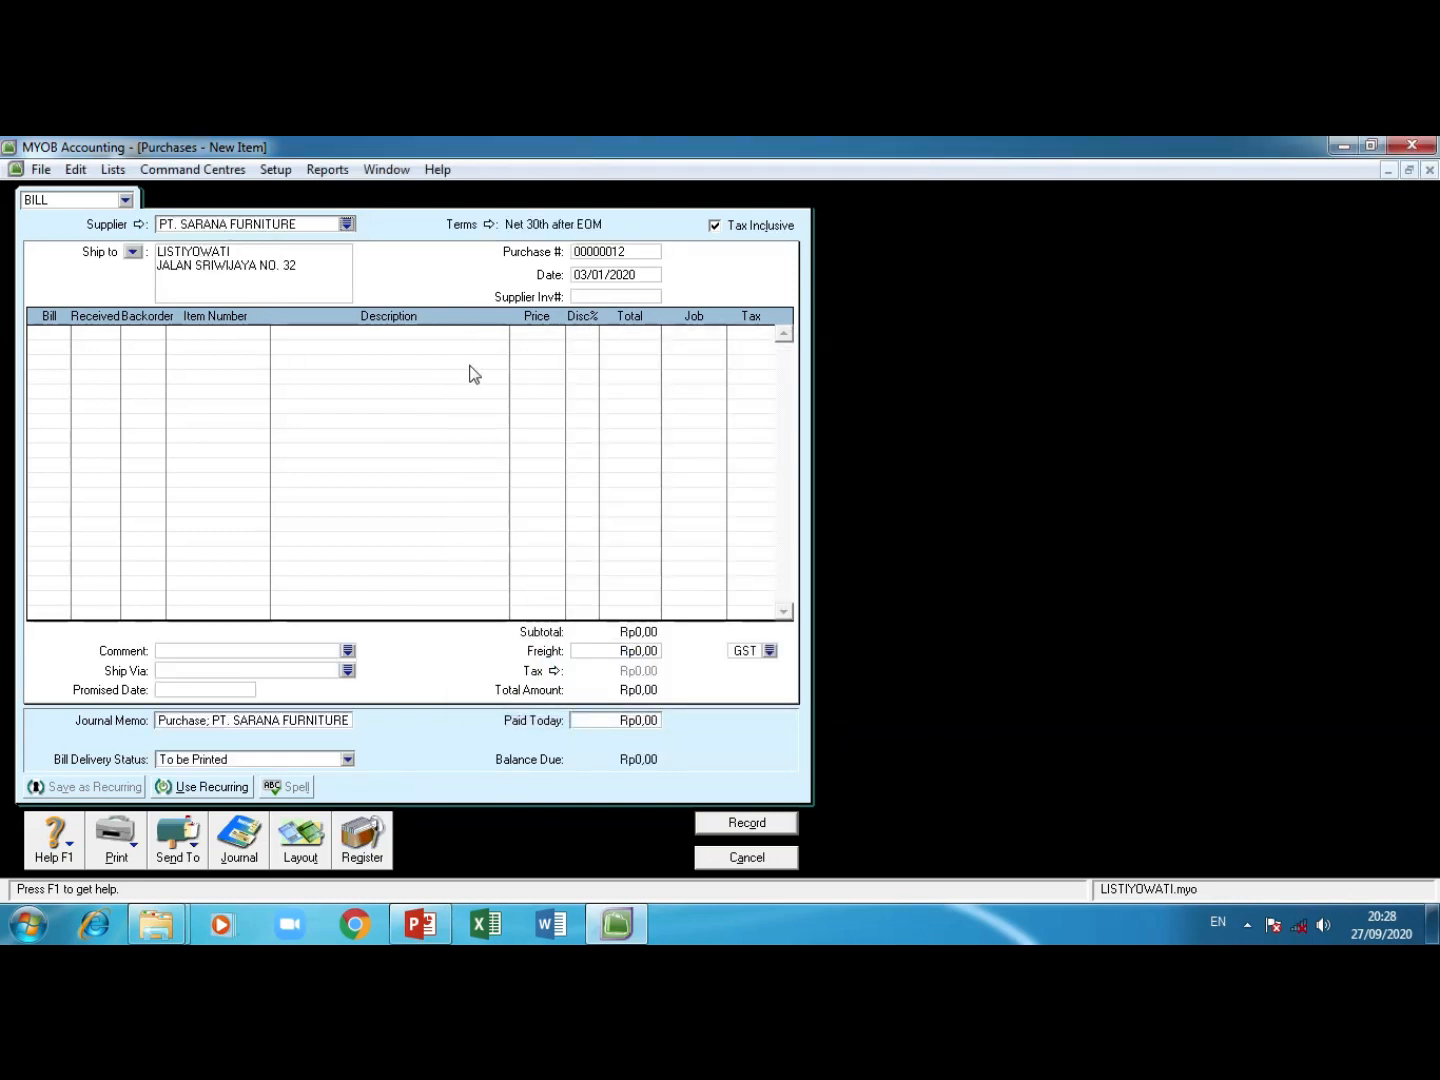
click(581, 278)
text(17/01/2020)
key(Tab)
text(F)
key(BackSpace)
text(2209)
click(574, 297)
text(1F)
Step: Keep the bill's Item layout, enter a billed quantity of 3 on the first line and open its item selection list
click(306, 846)
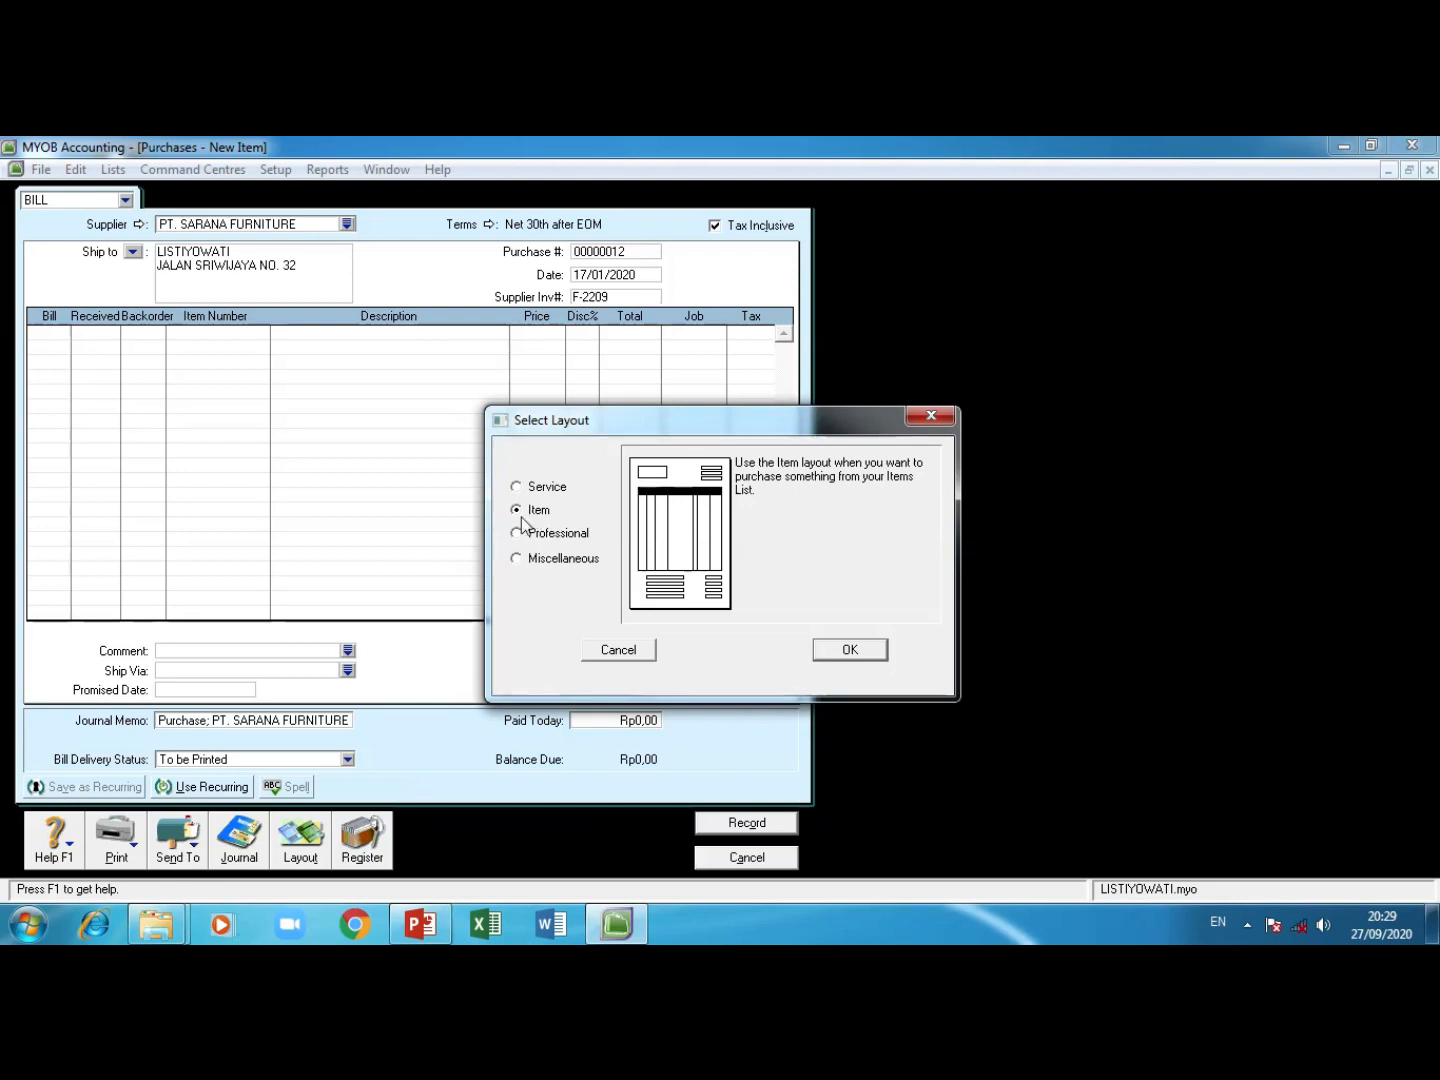
click(814, 650)
click(611, 297)
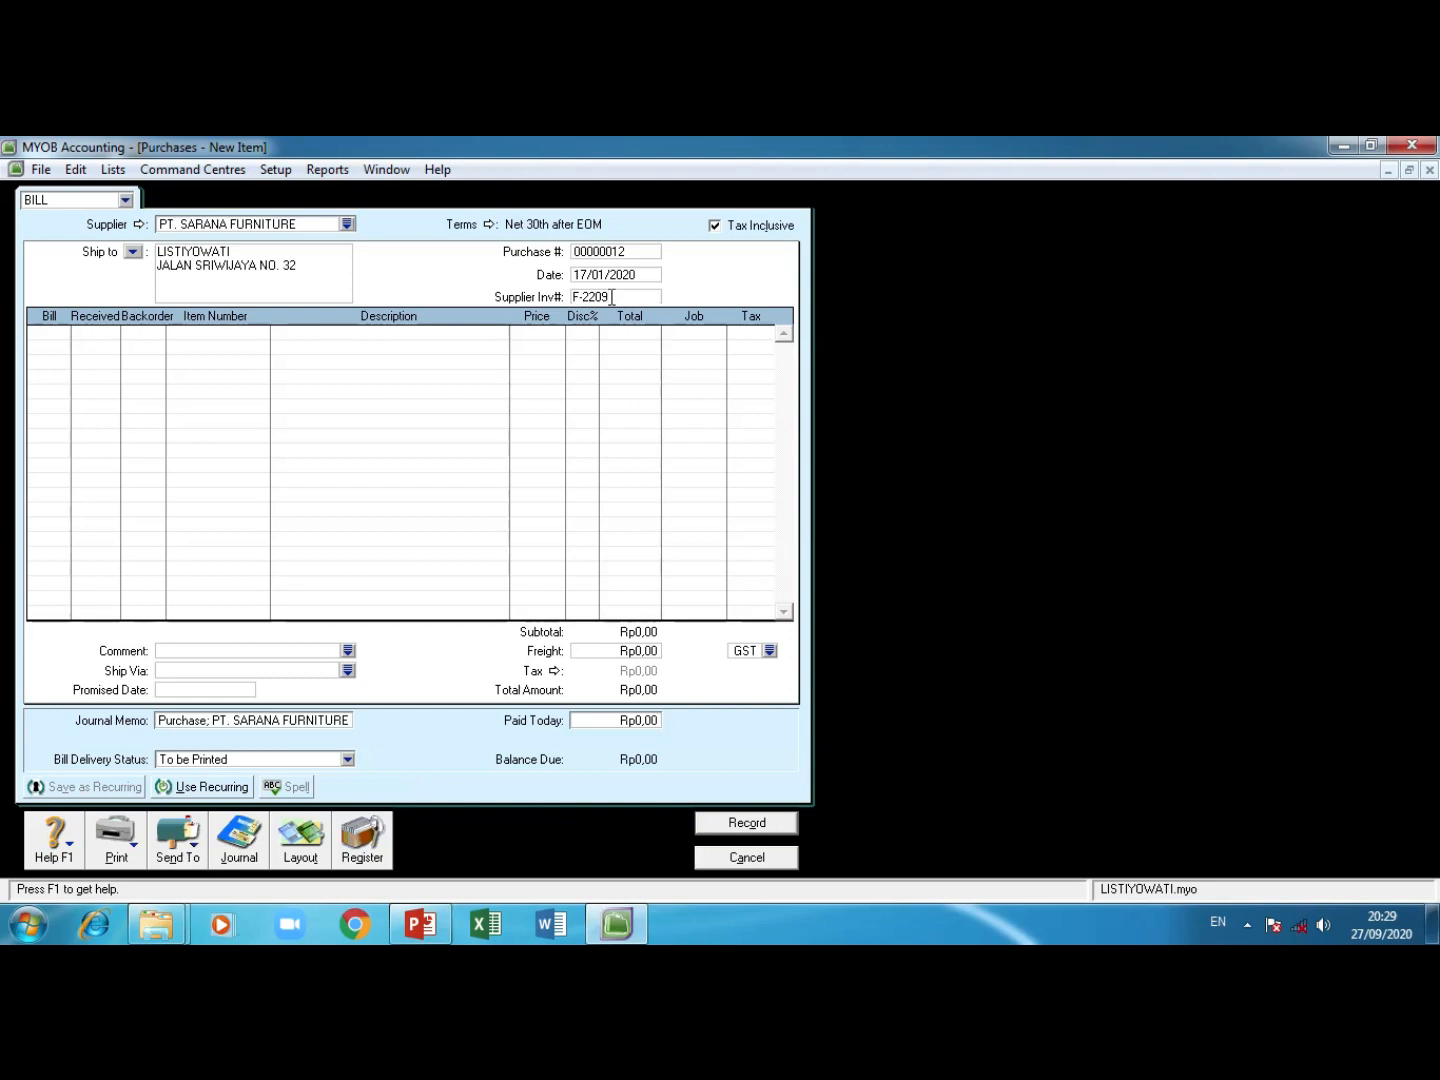
key(Tab)
text(3)
key(Tab)
key(Tab)
key(Tab)
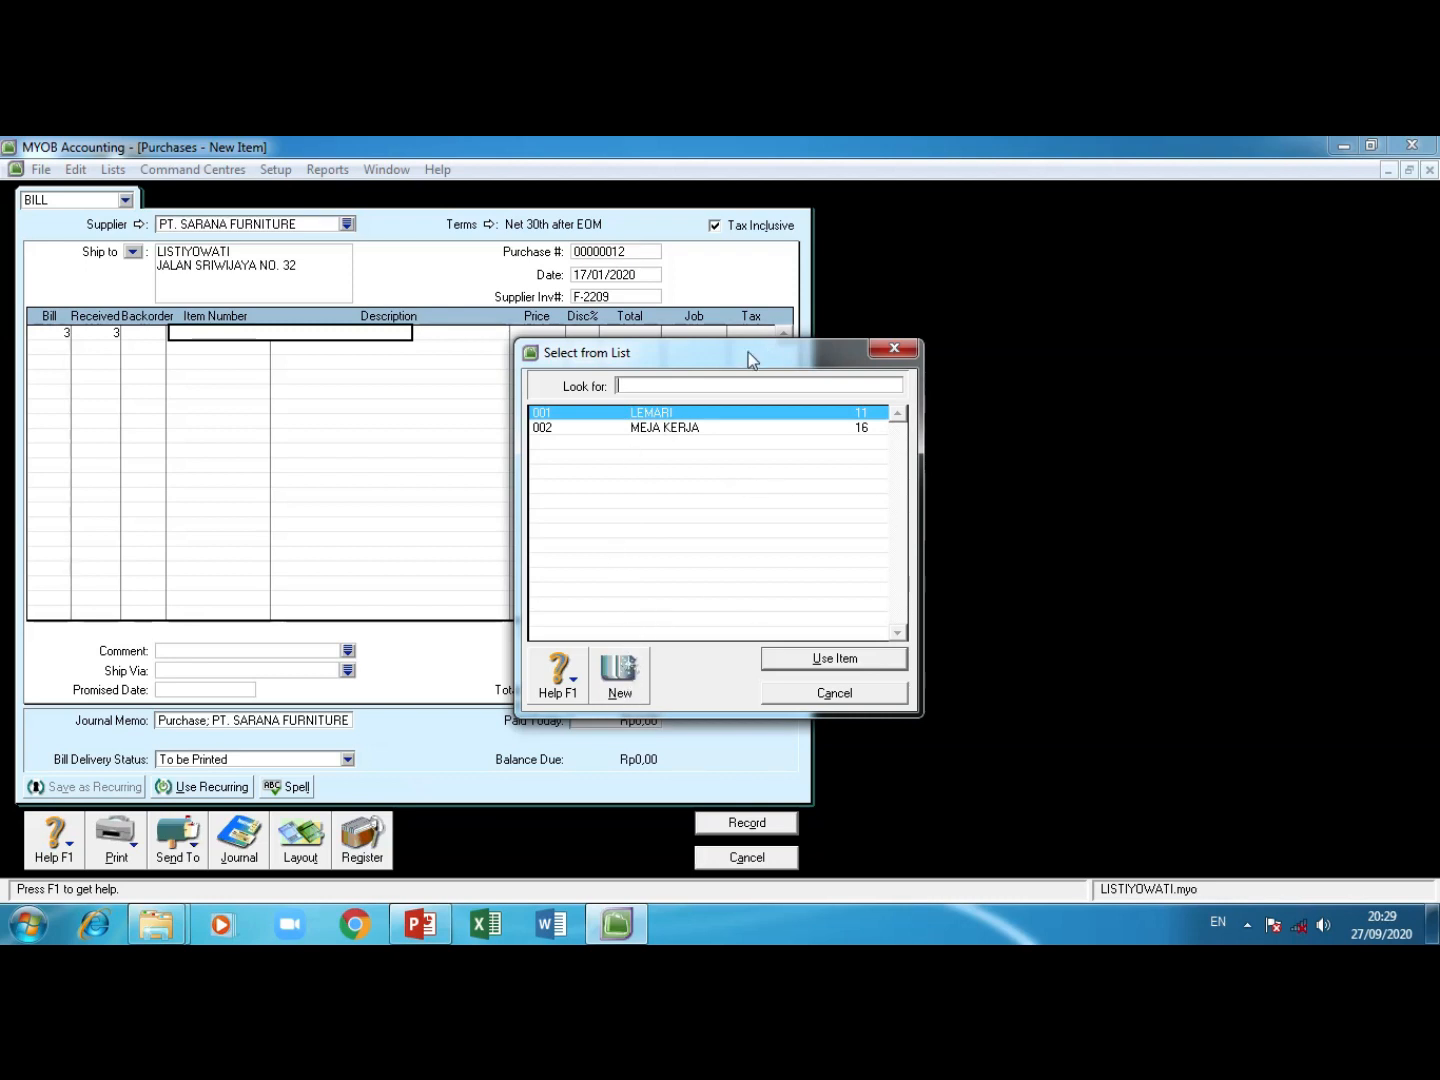
Step: Create a new item numbered 10 and named RAK BUKU, marked as bought, sold and inventoried
click(631, 677)
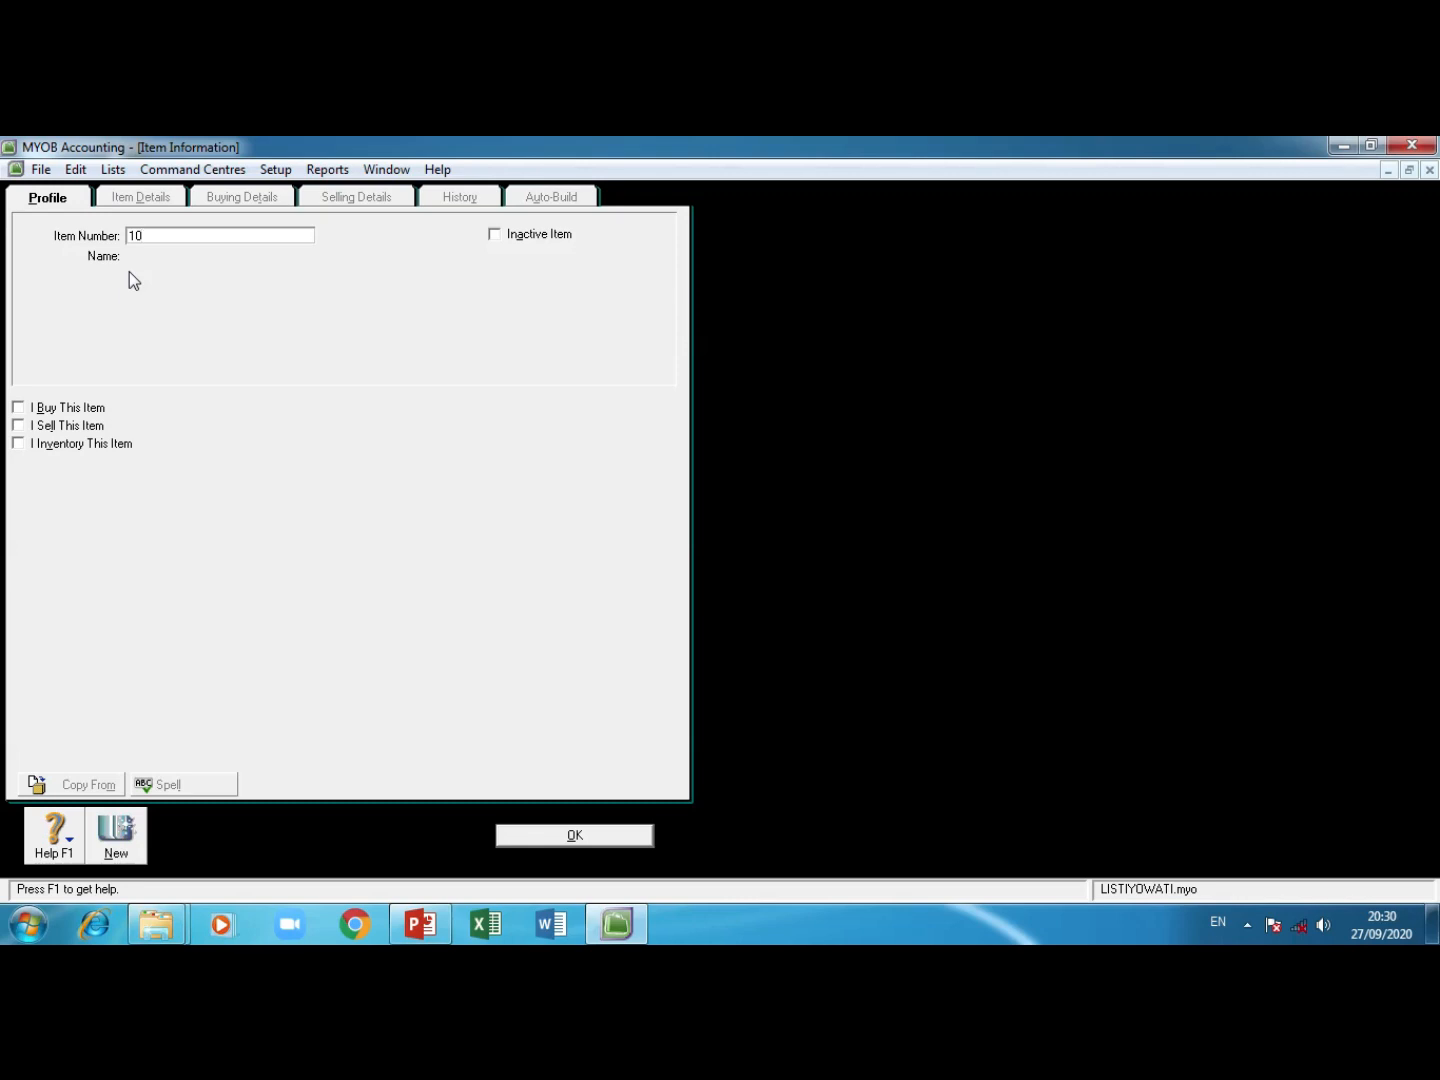
key(Tab)
text(RA)
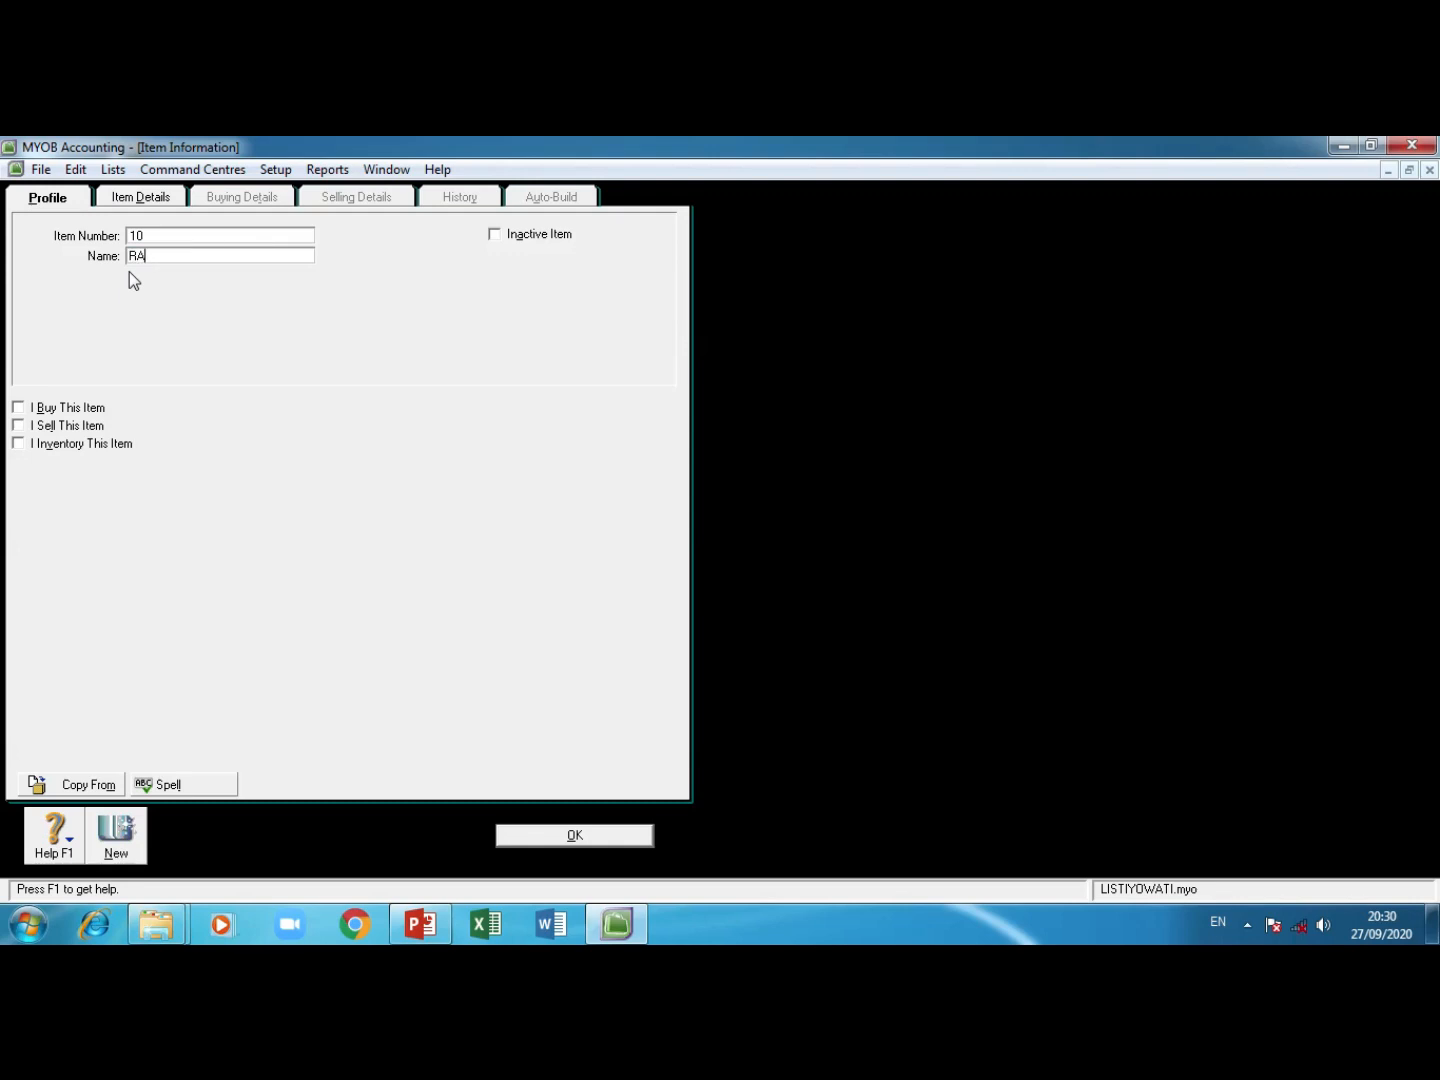
text(K BUKU)
click(20, 409)
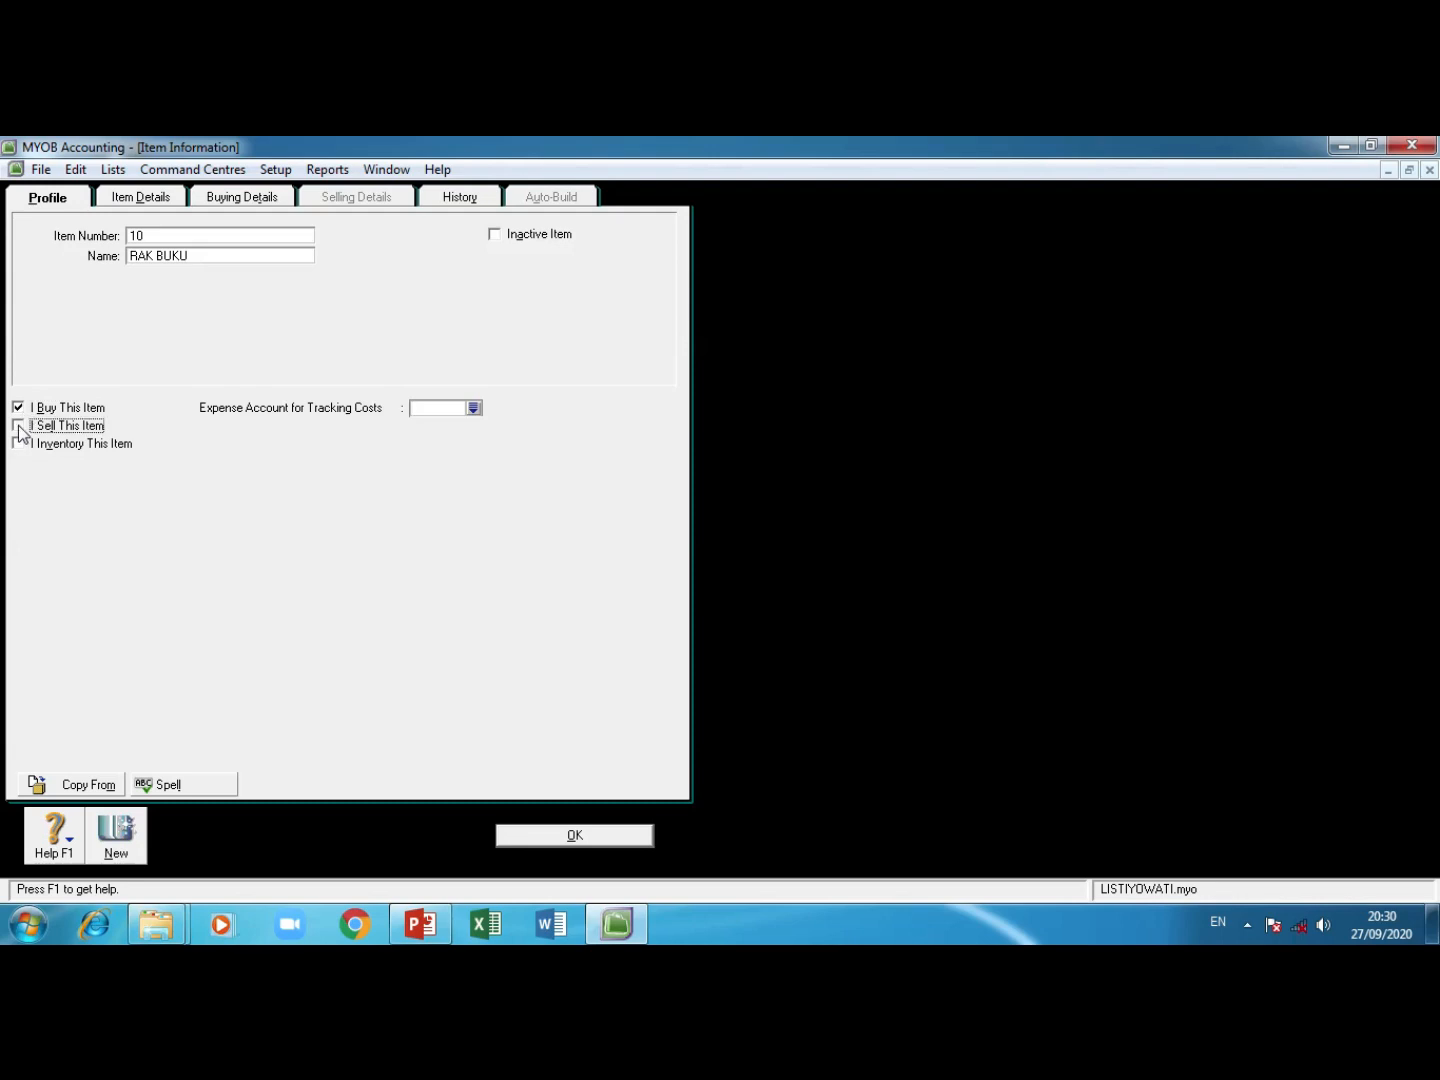
click(18, 426)
click(17, 445)
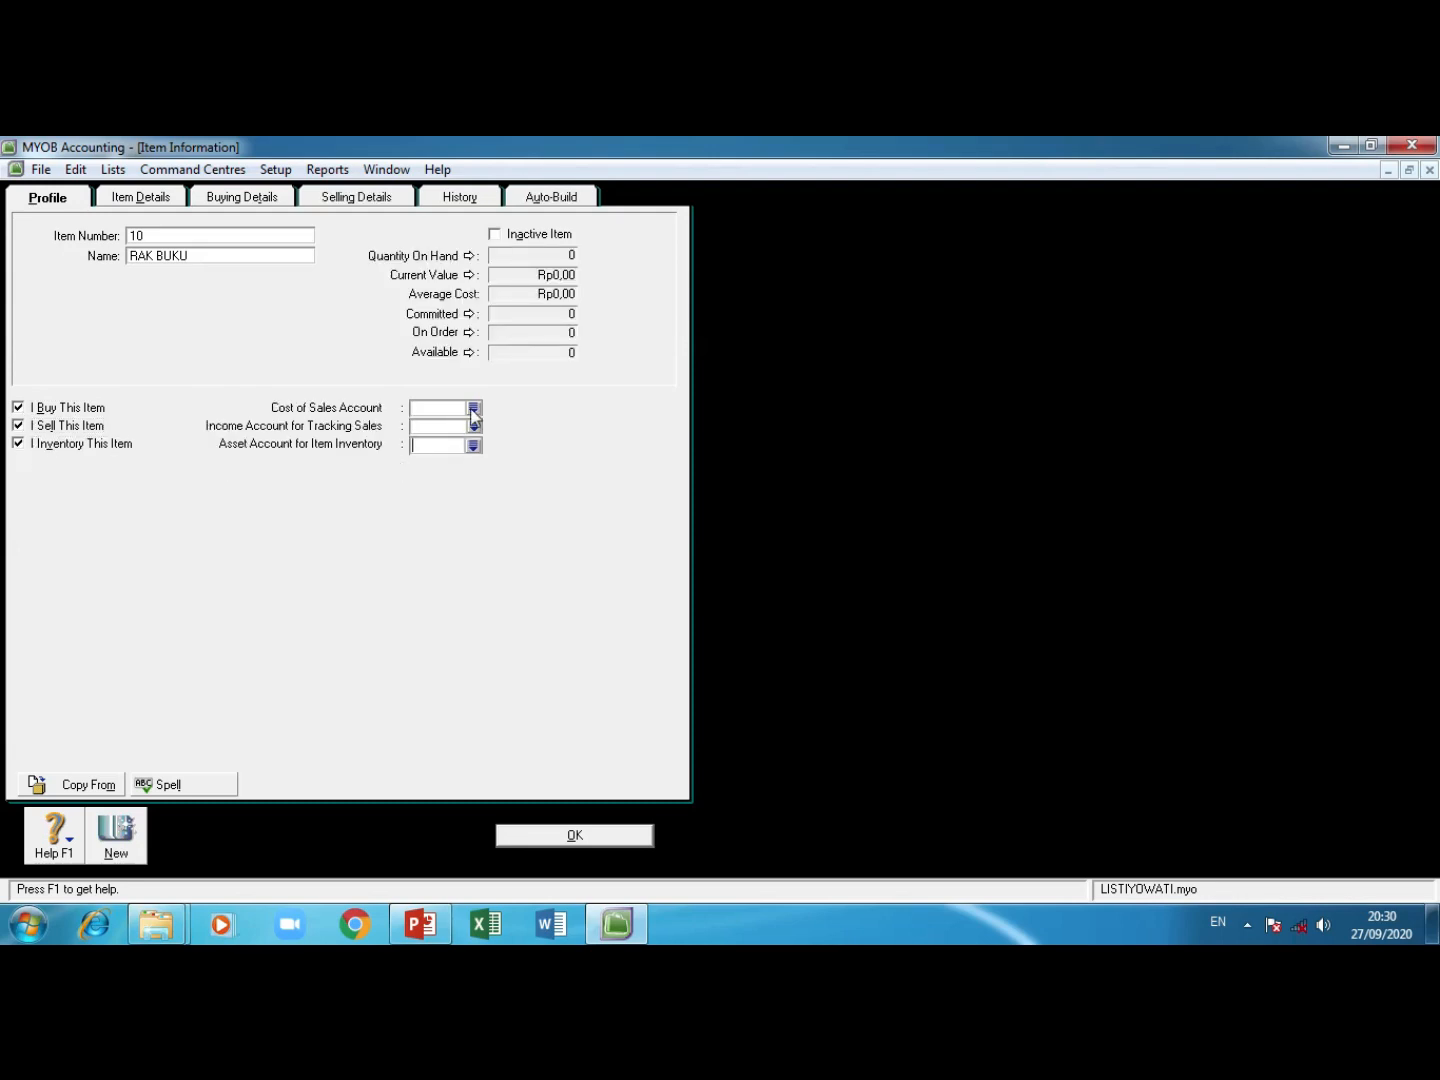
Step: Assign RAK BUKU cost of sales account 5-1000, income account 4-1000 Penjualan and inventory asset account 1-1500 Persediaan Barang Dagangan
click(474, 409)
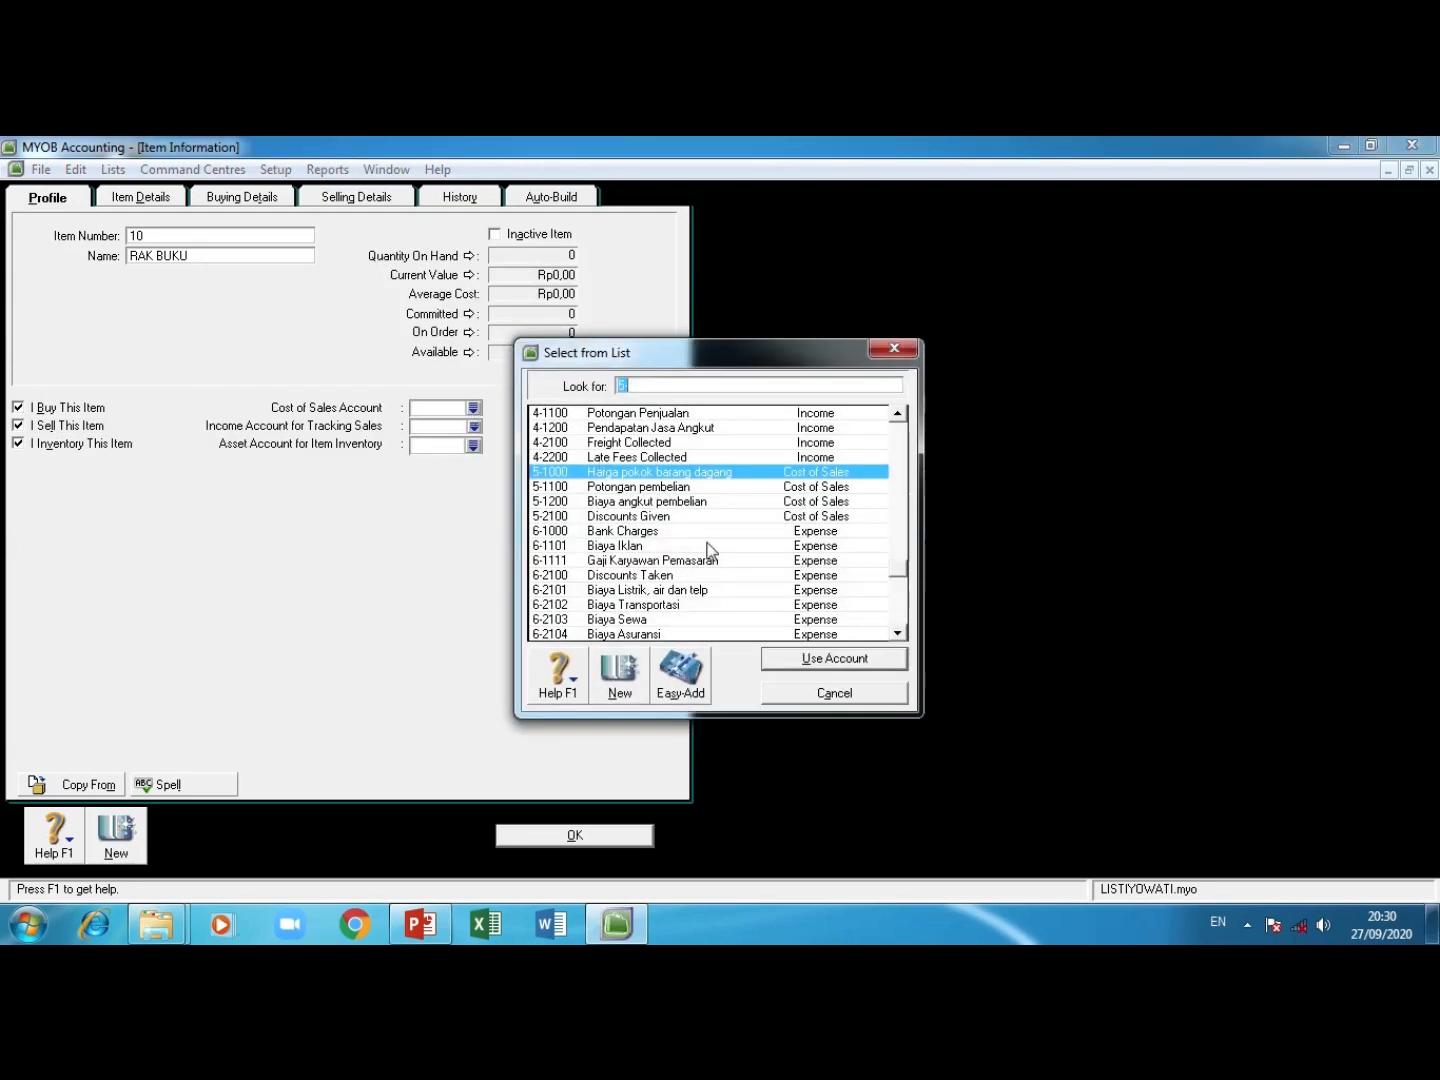
click(797, 659)
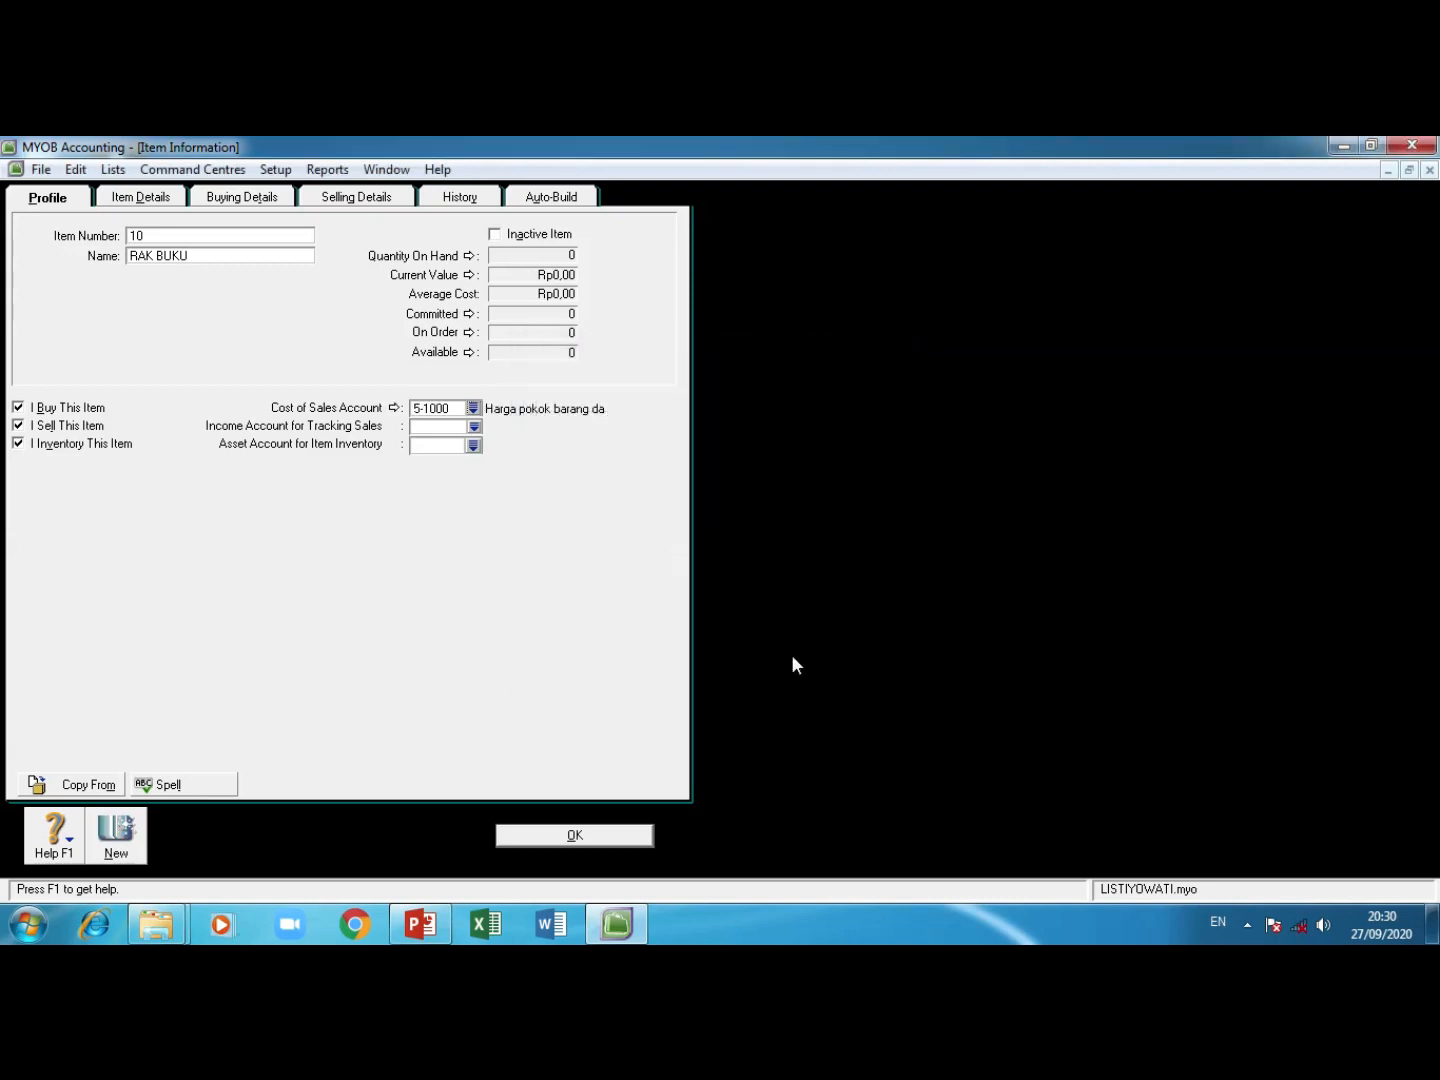
click(474, 426)
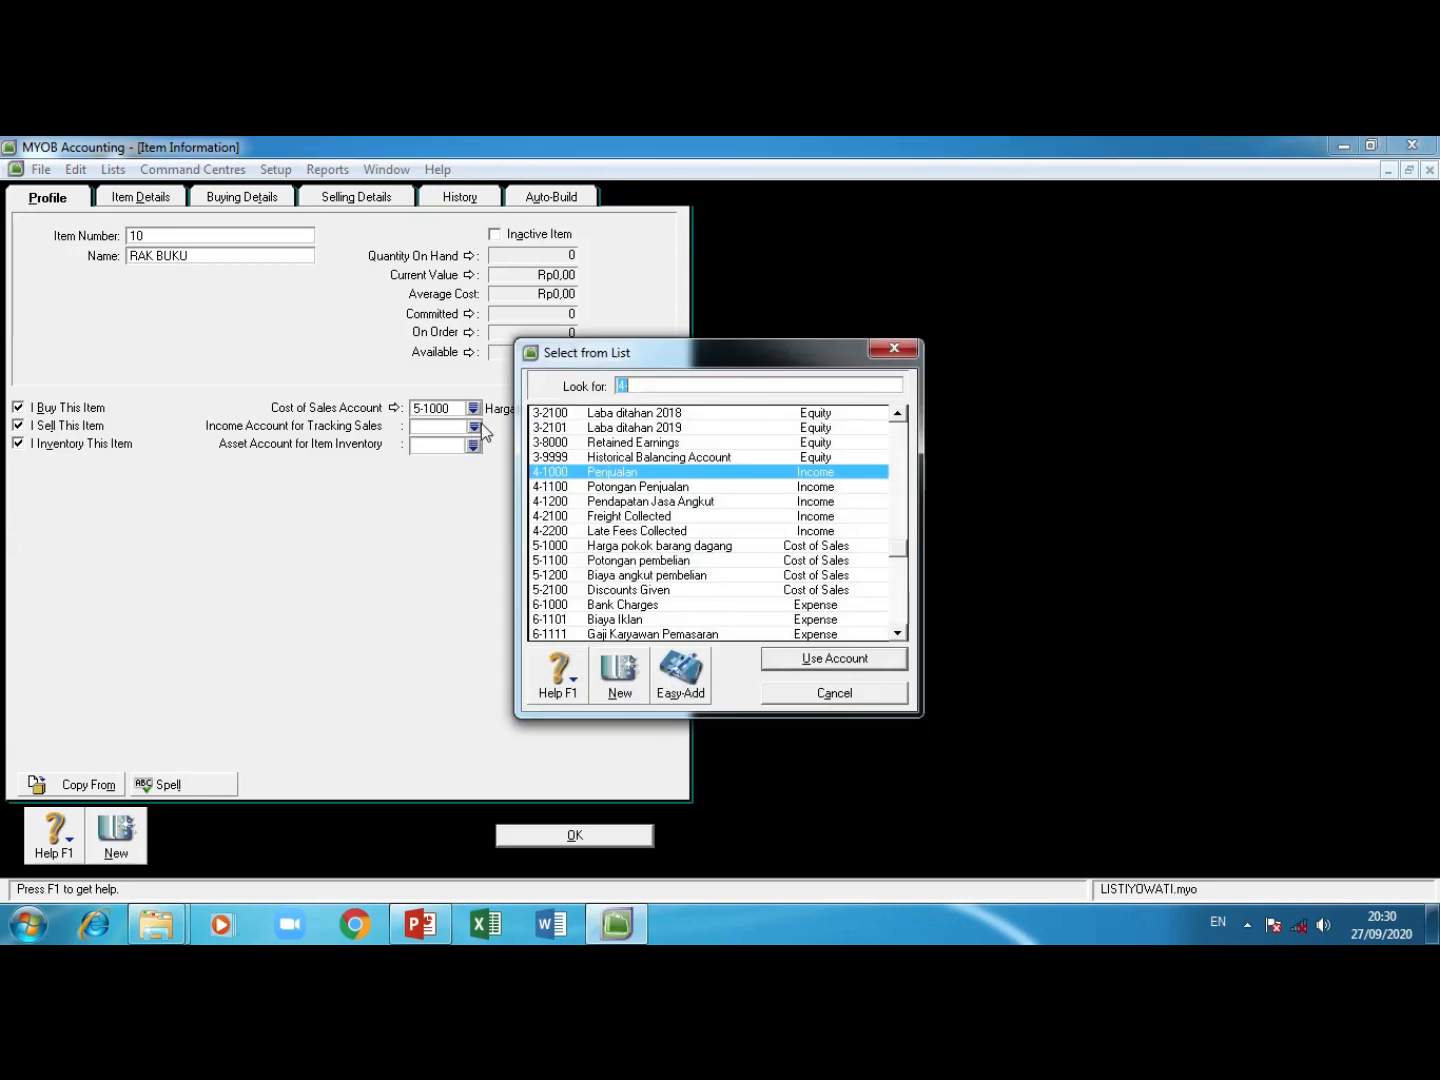
click(808, 662)
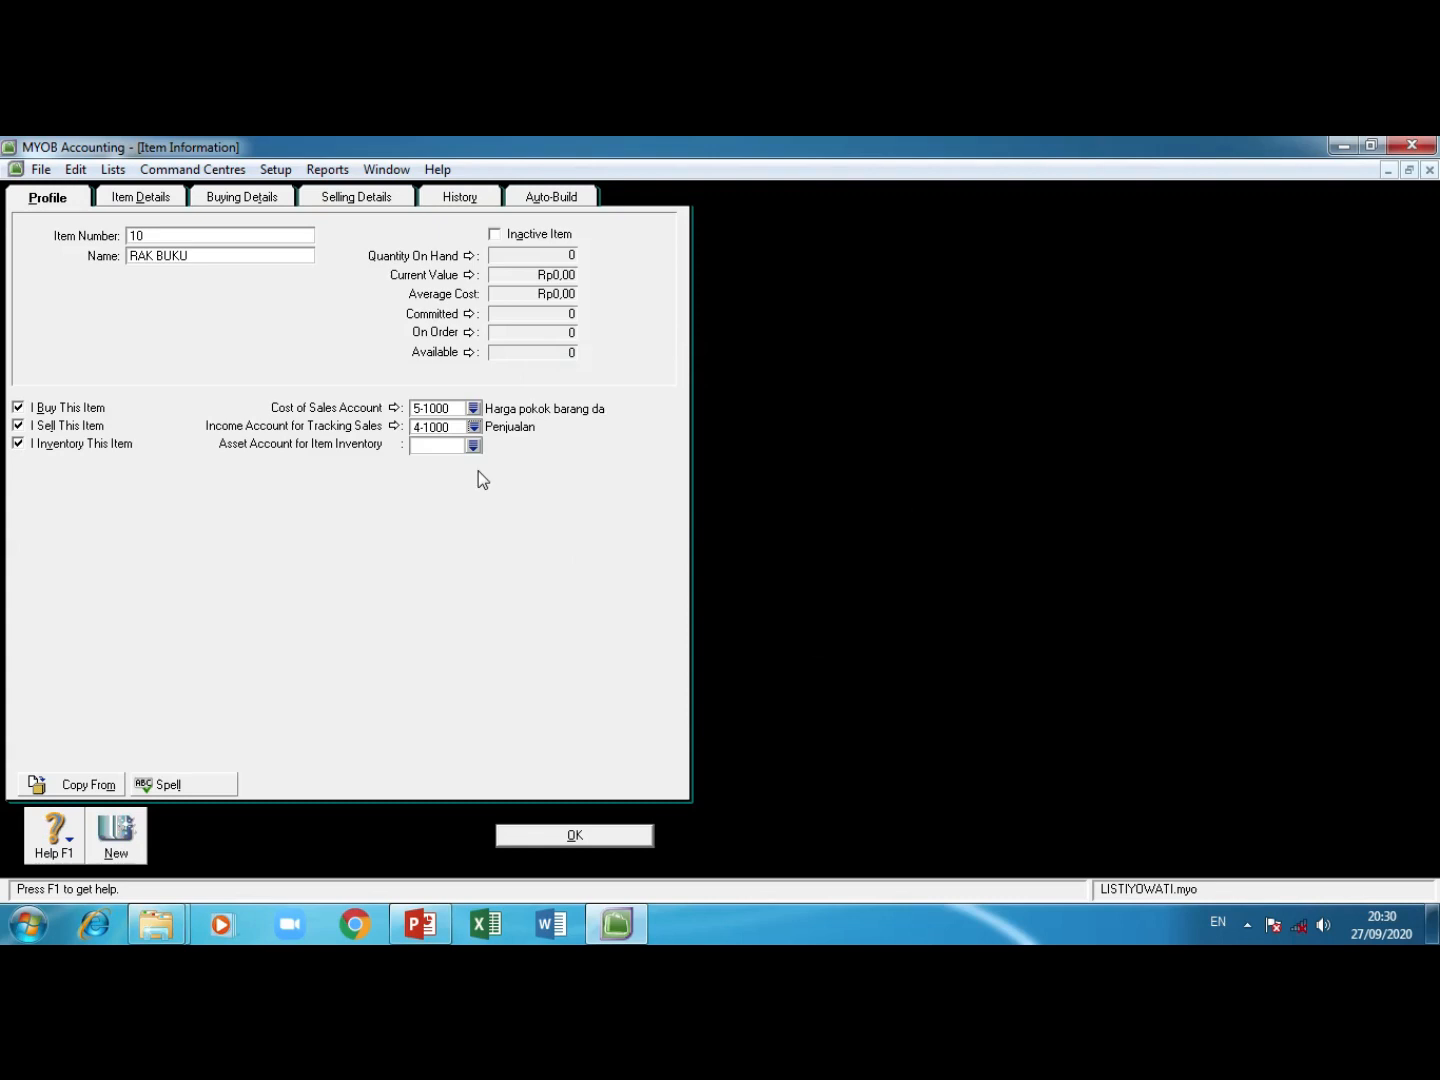
click(474, 446)
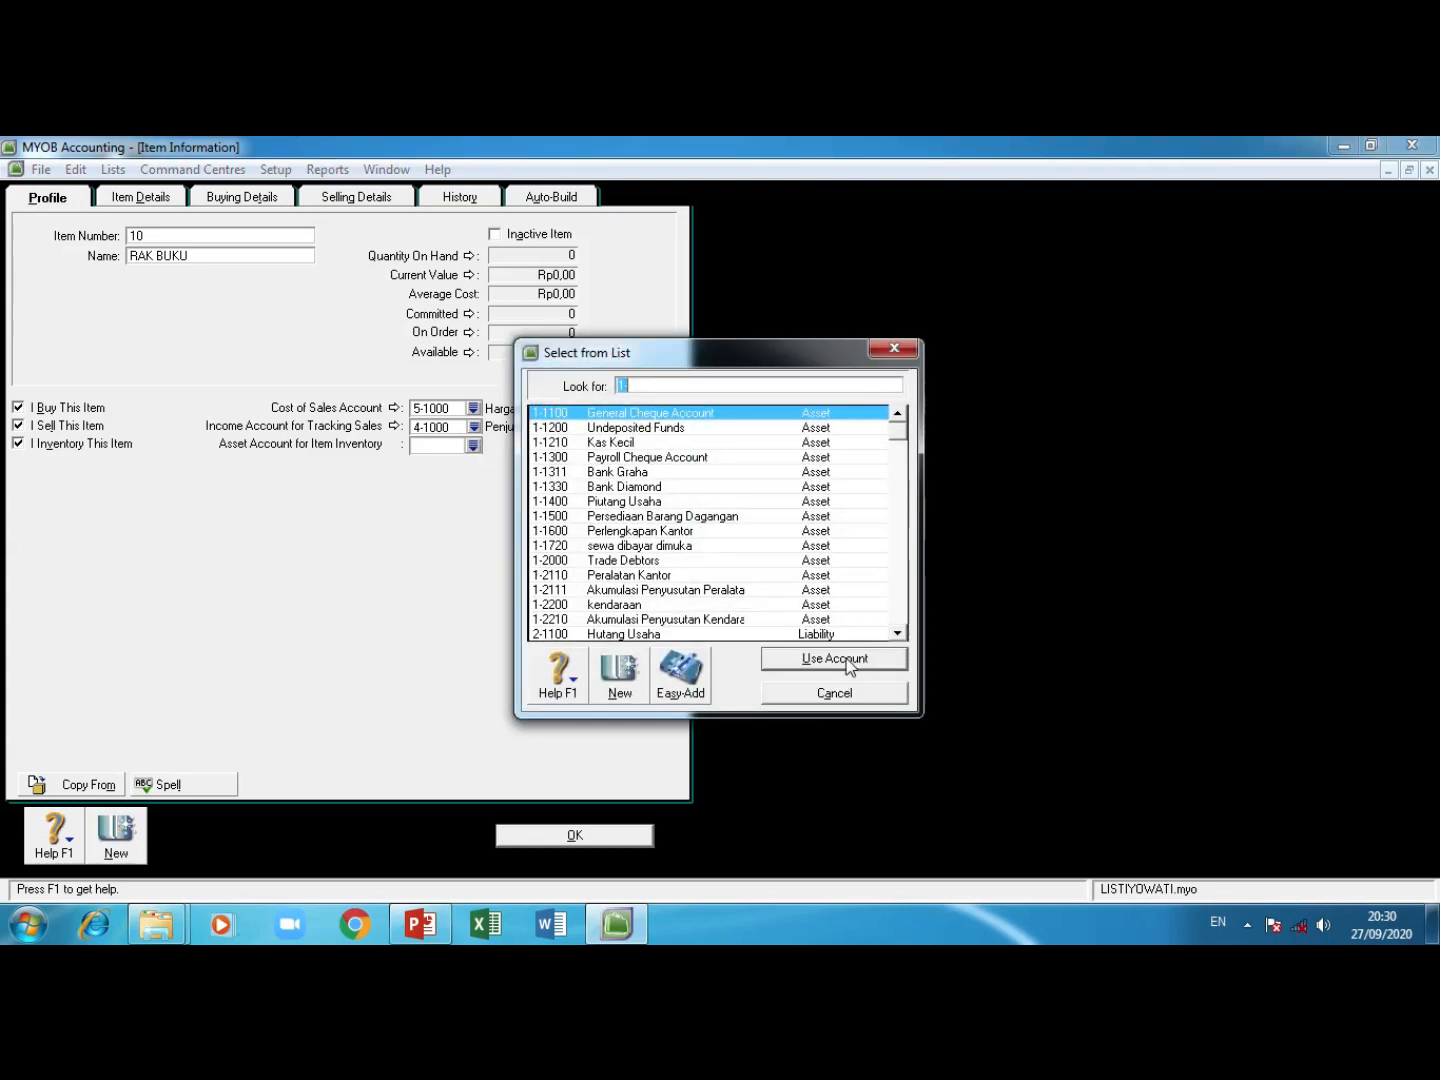
click(680, 517)
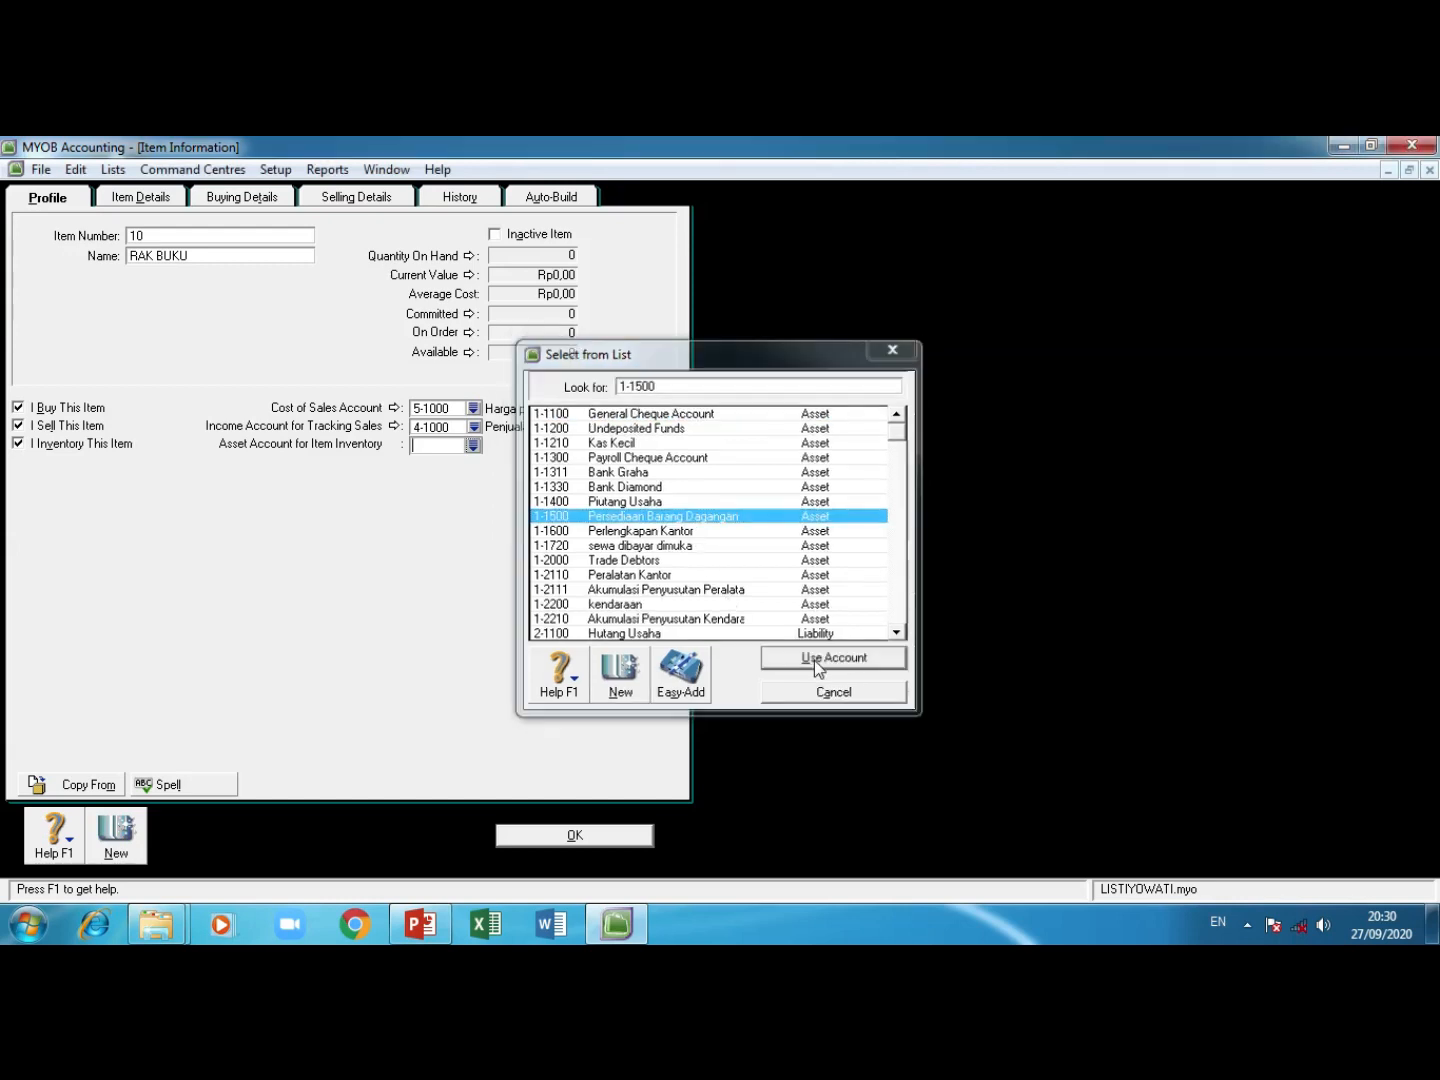
click(814, 660)
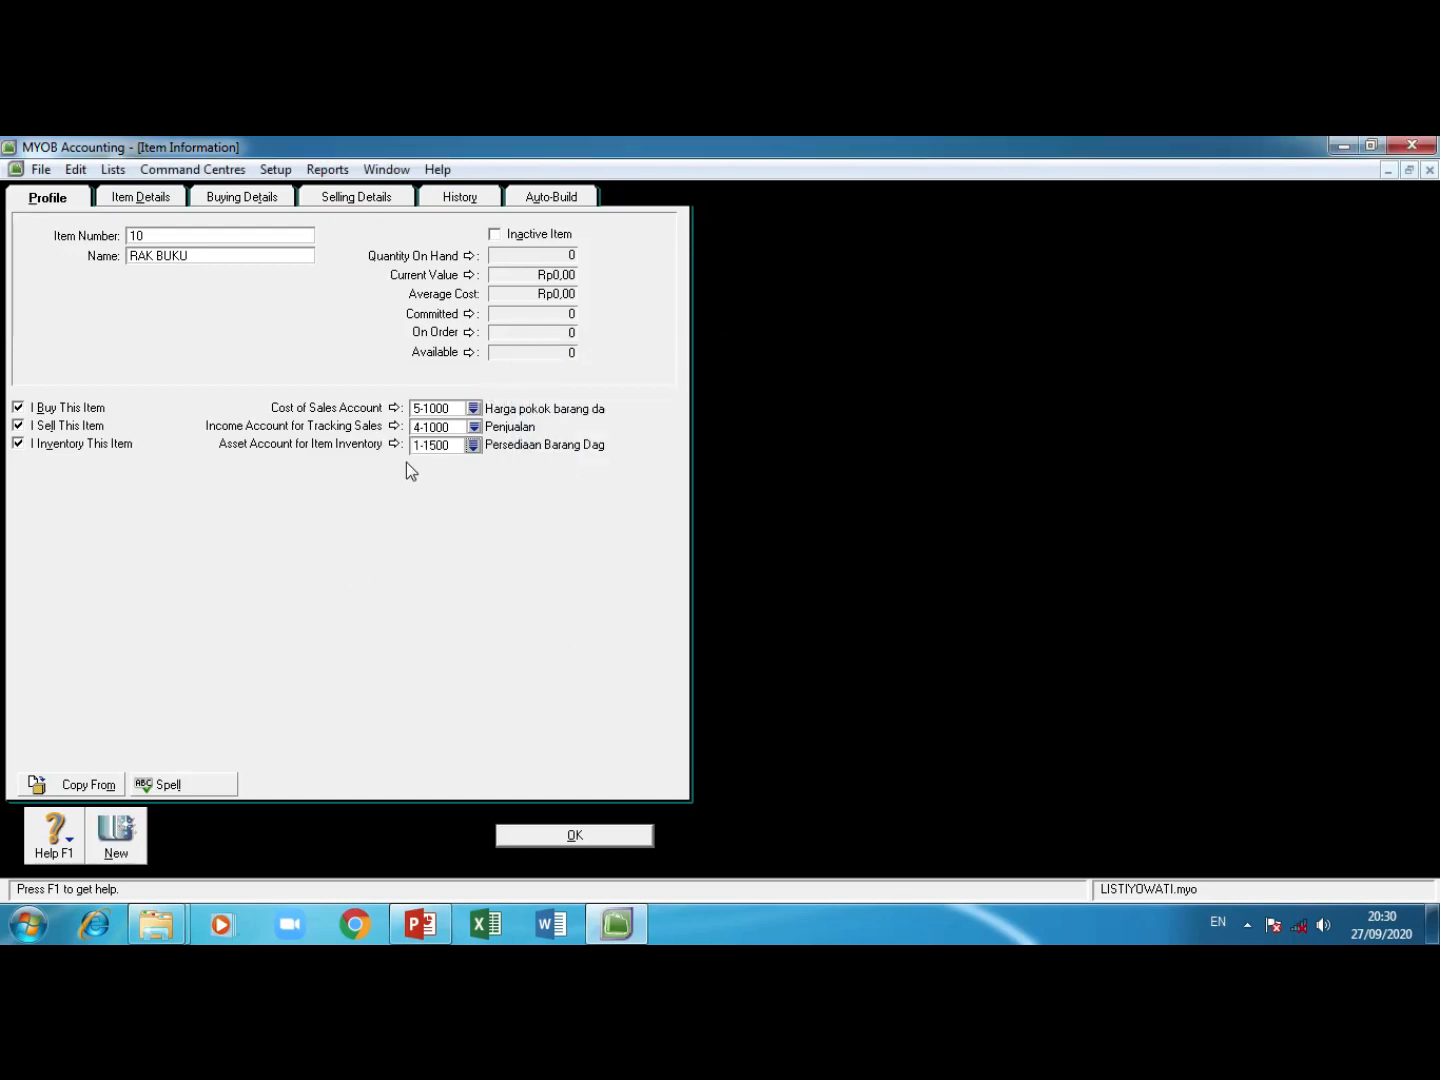
click(229, 203)
click(319, 206)
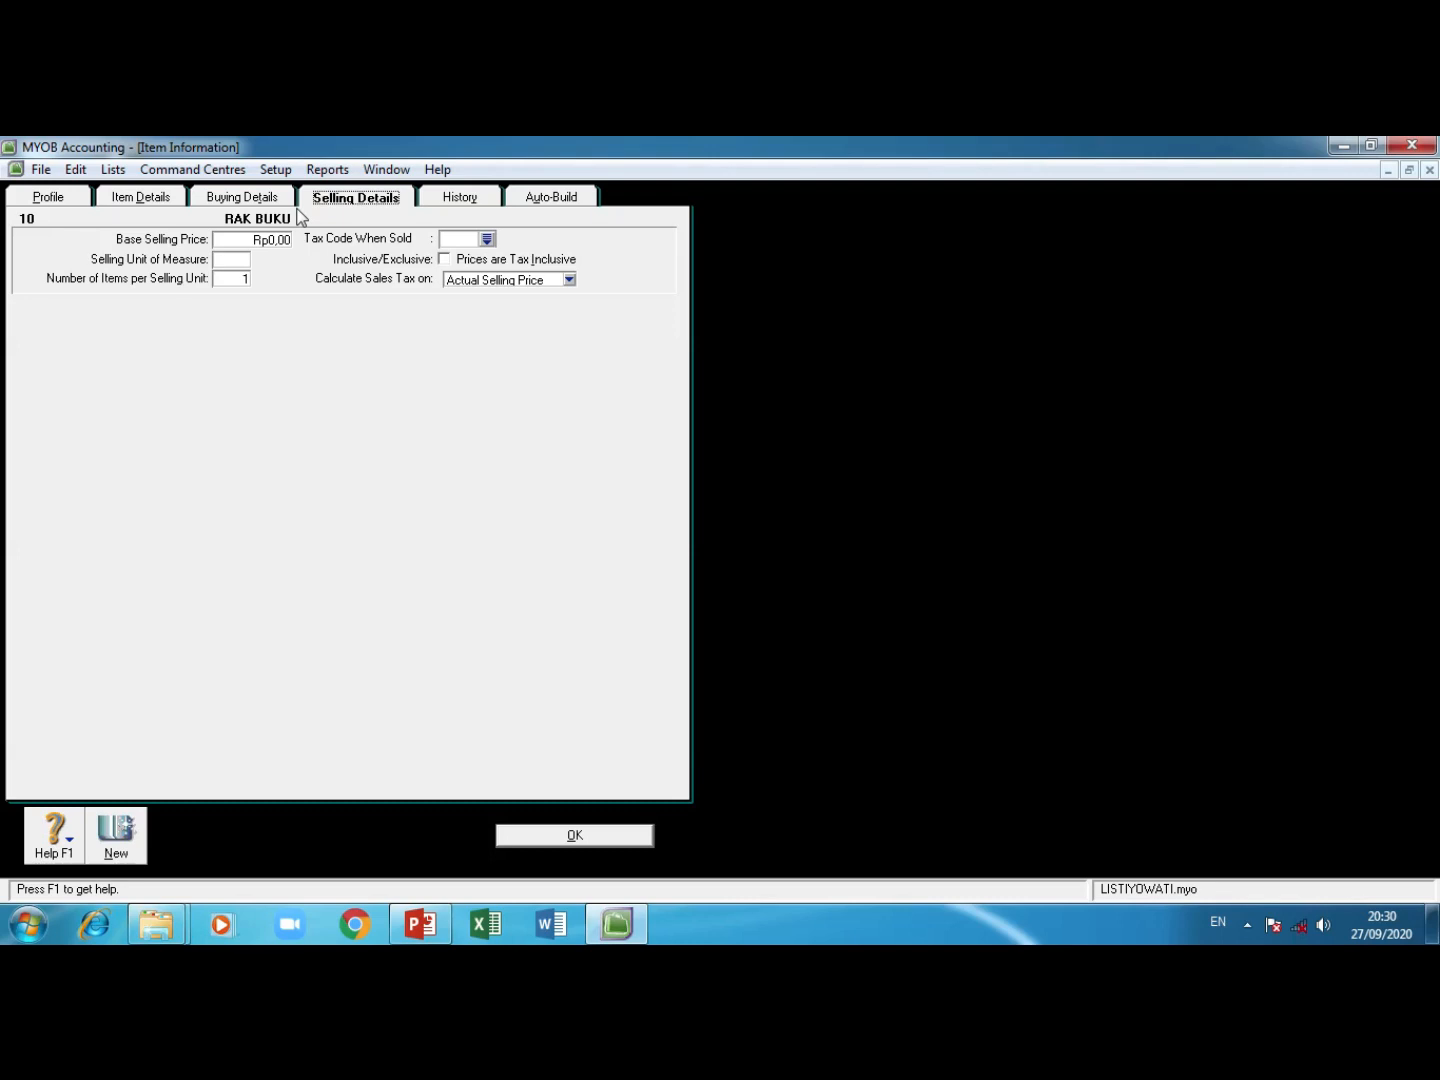
click(140, 200)
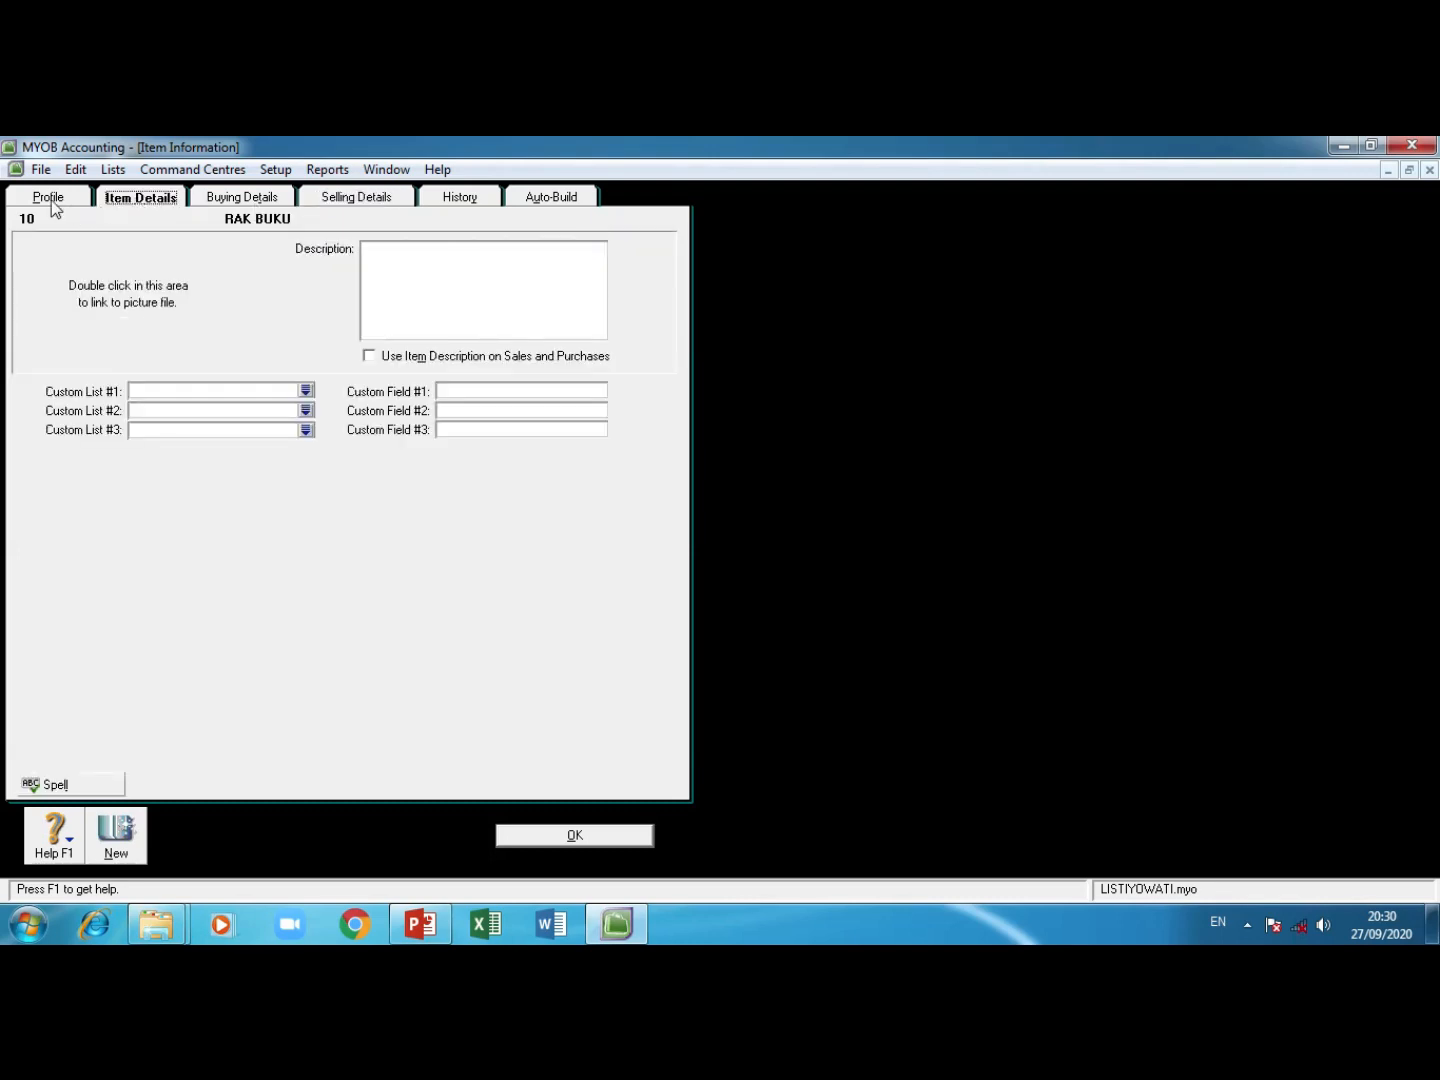
click(51, 200)
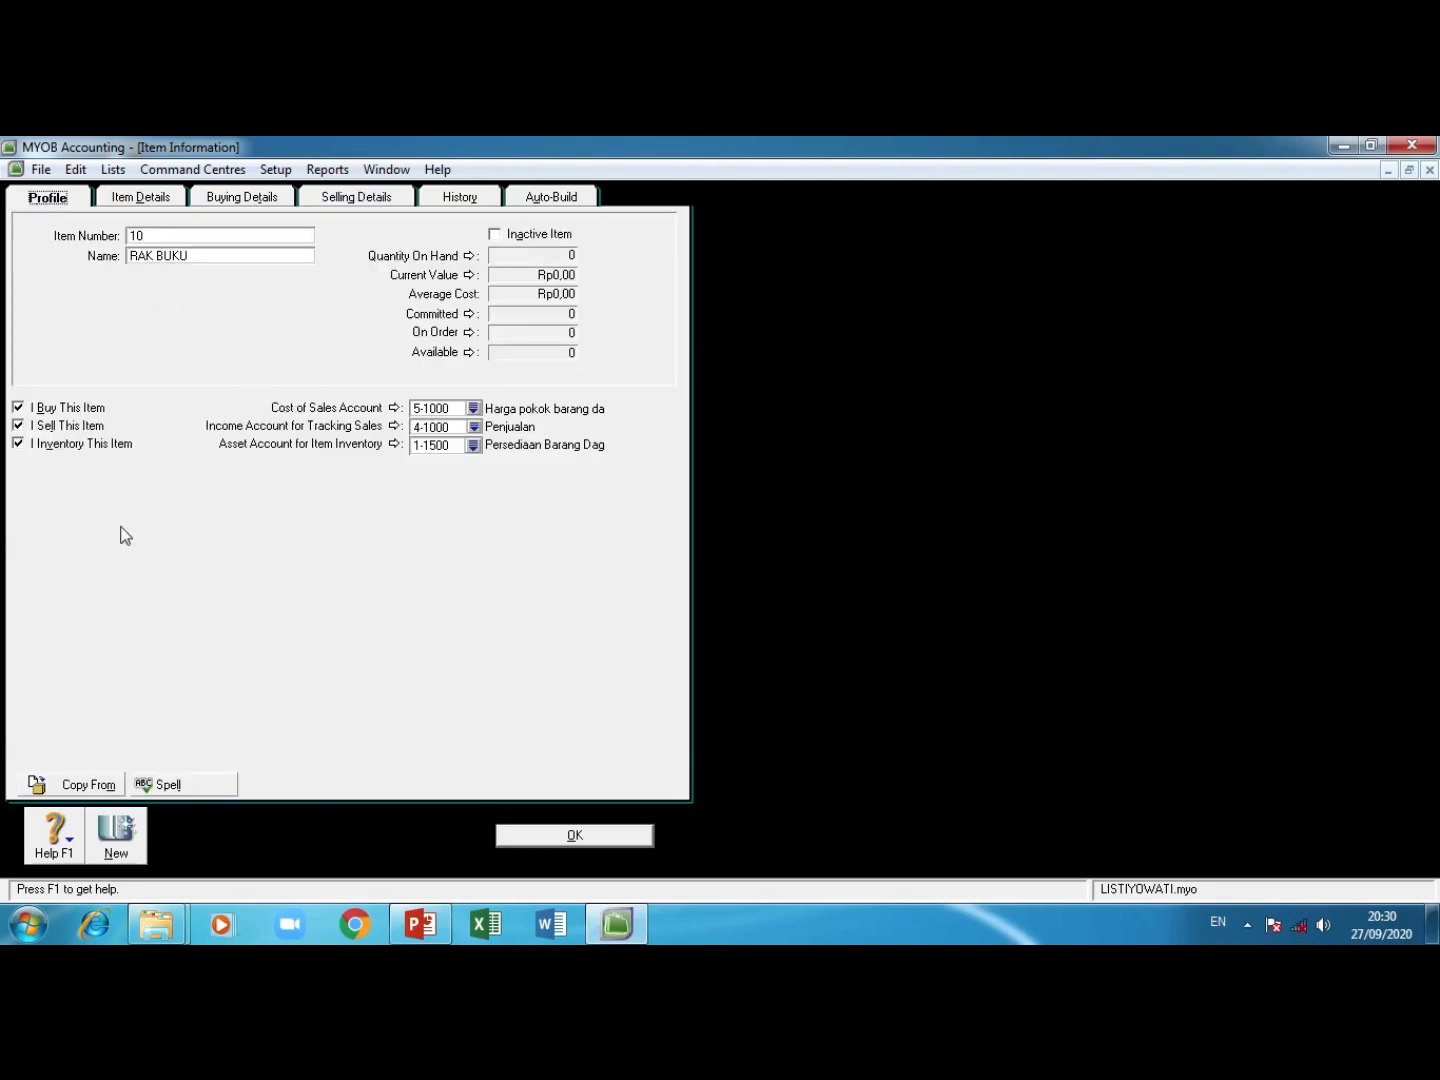
Step: Set RAK BUKU's Tax Code When Sold to PPN and try to save the item
click(574, 836)
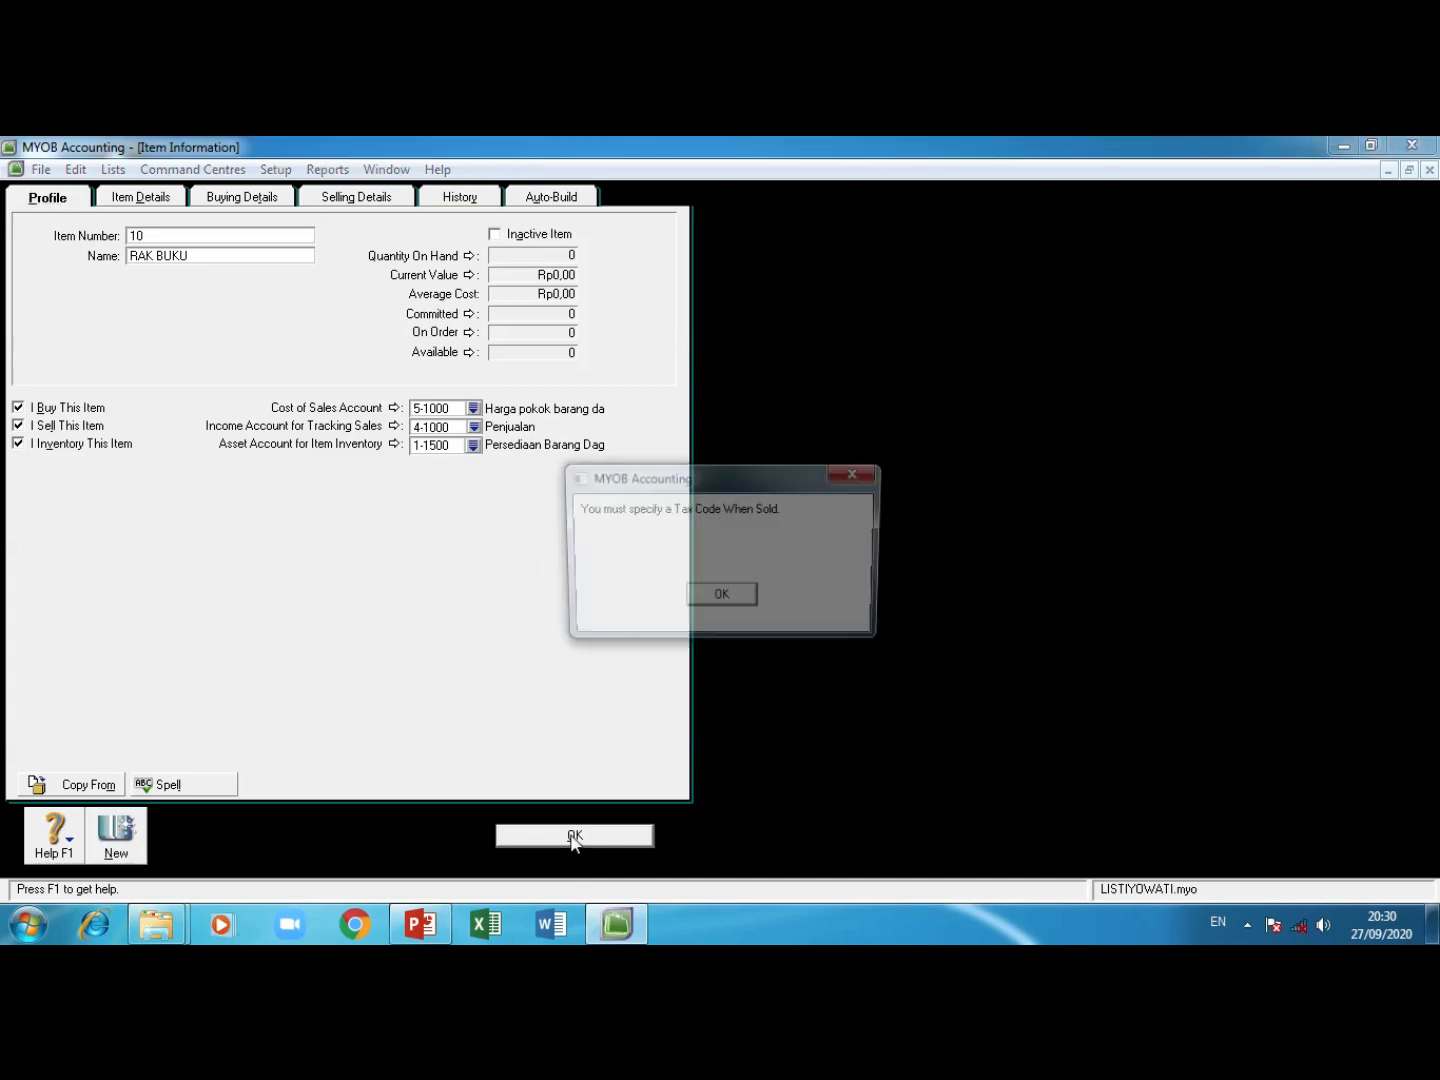
click(724, 597)
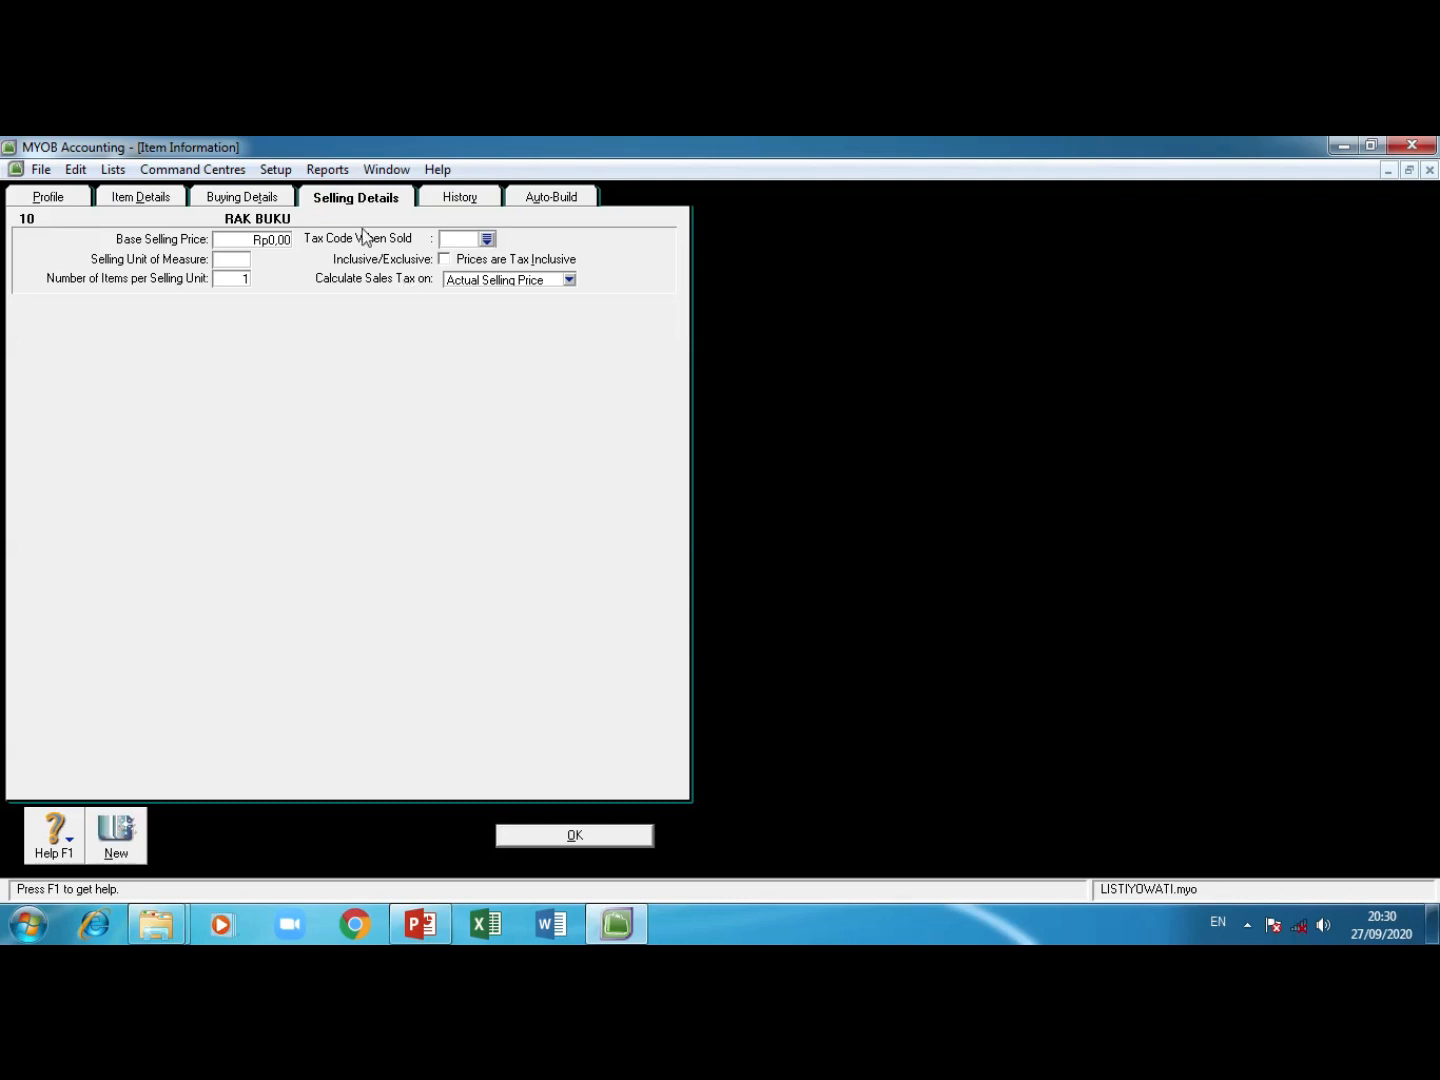
click(487, 239)
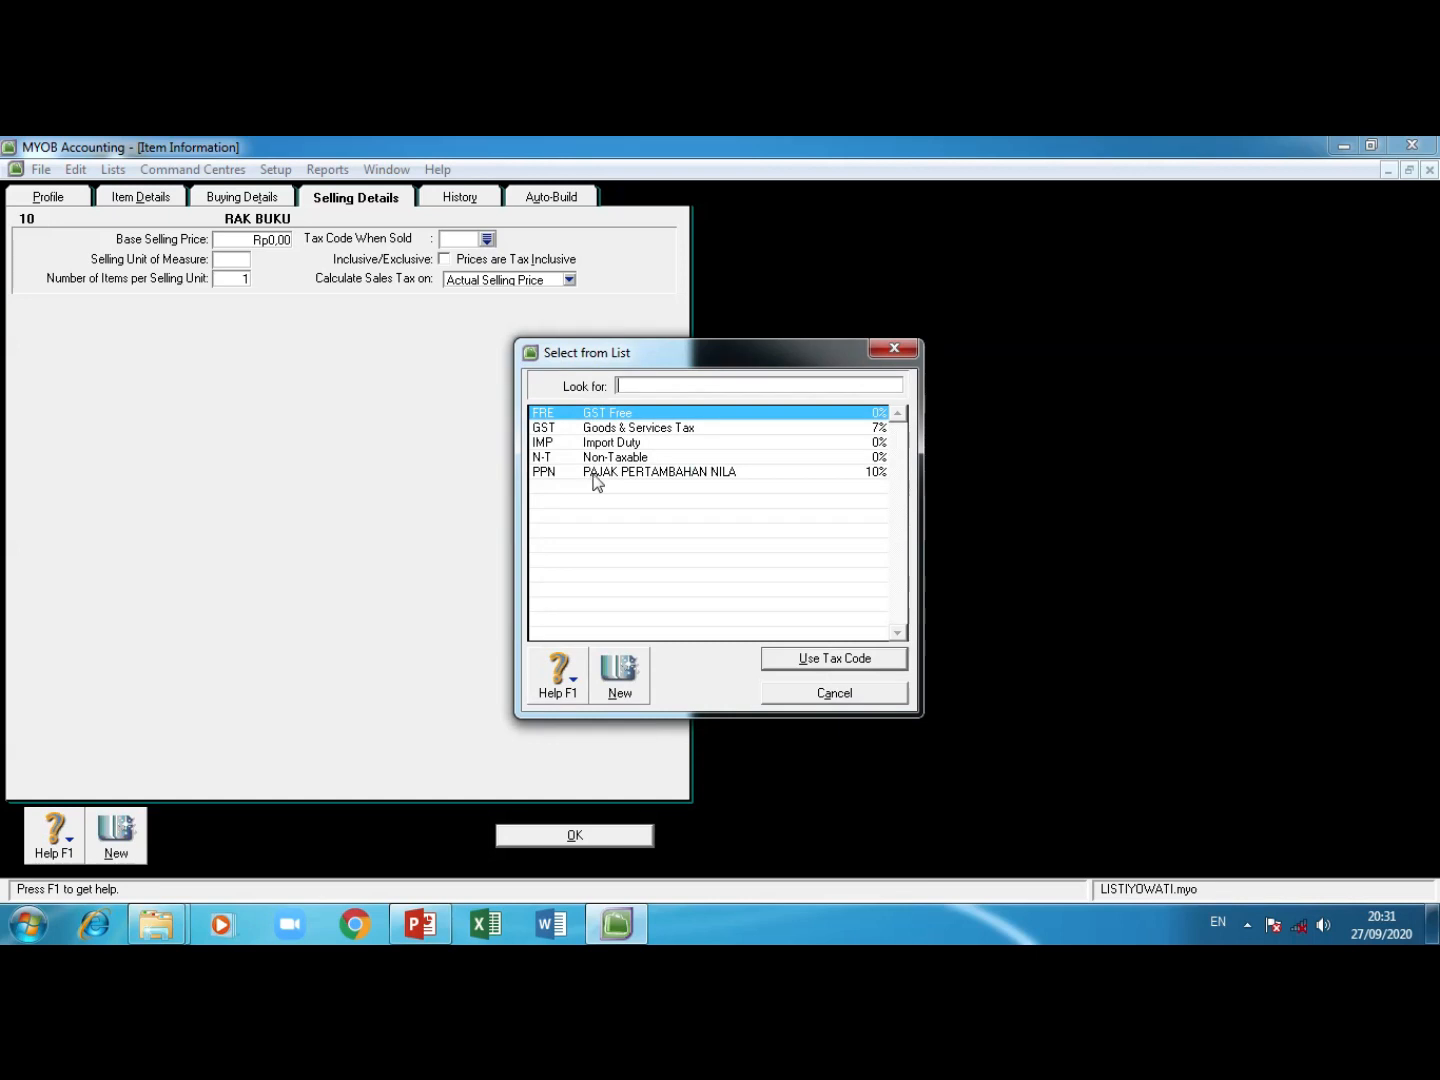
double_click(591, 472)
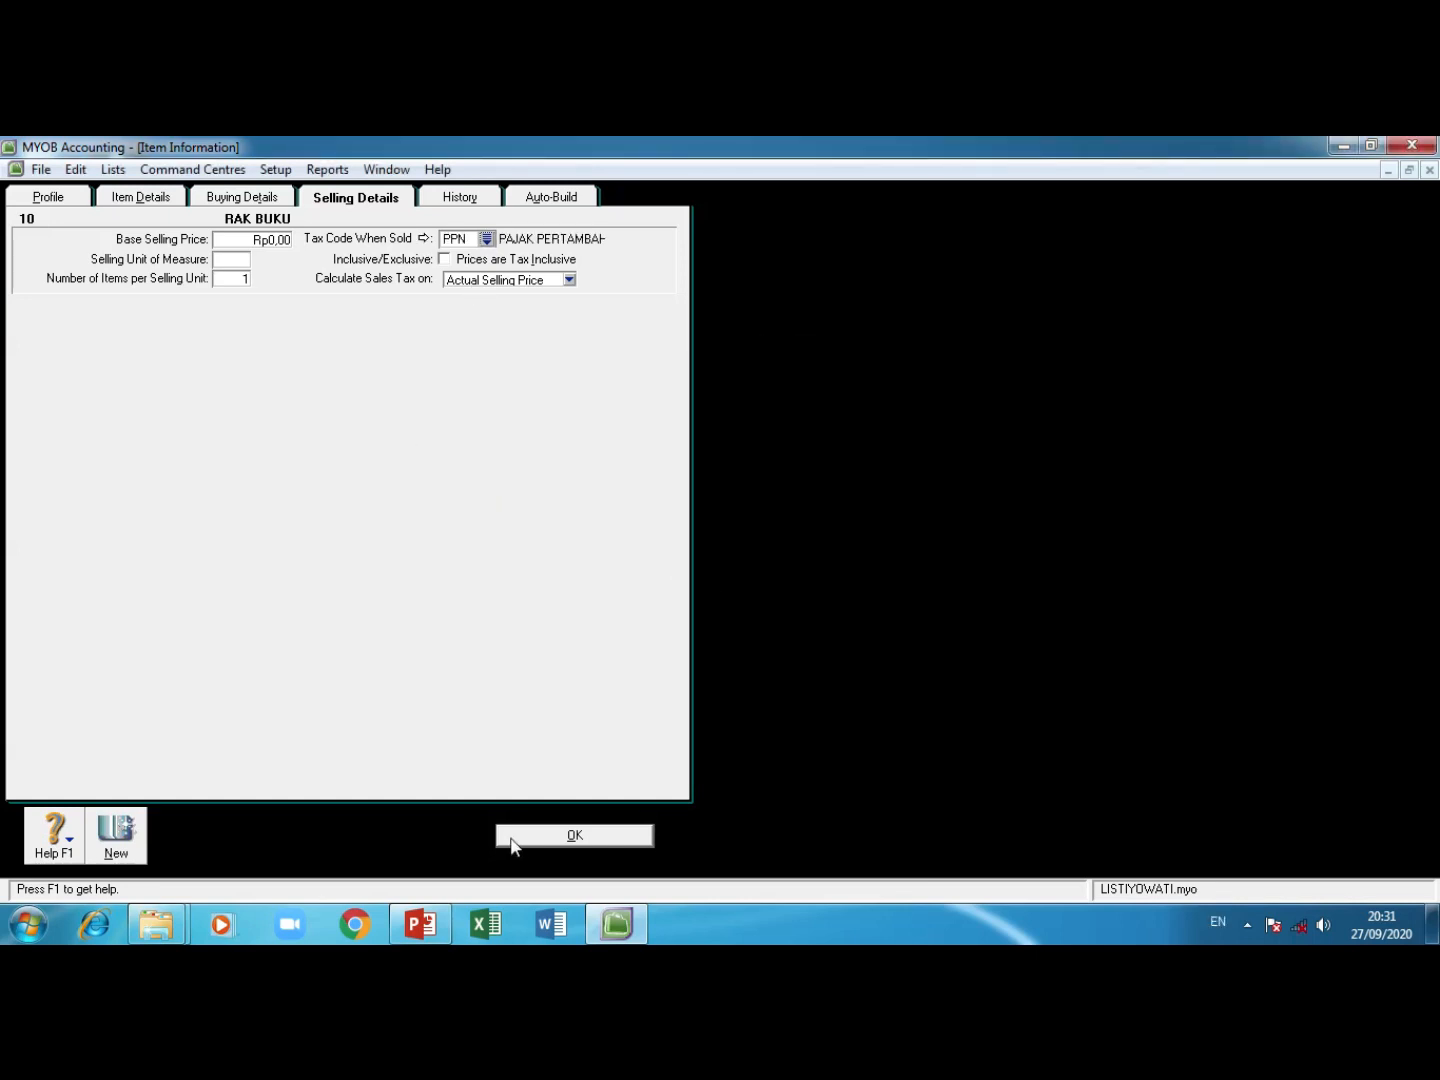
click(517, 839)
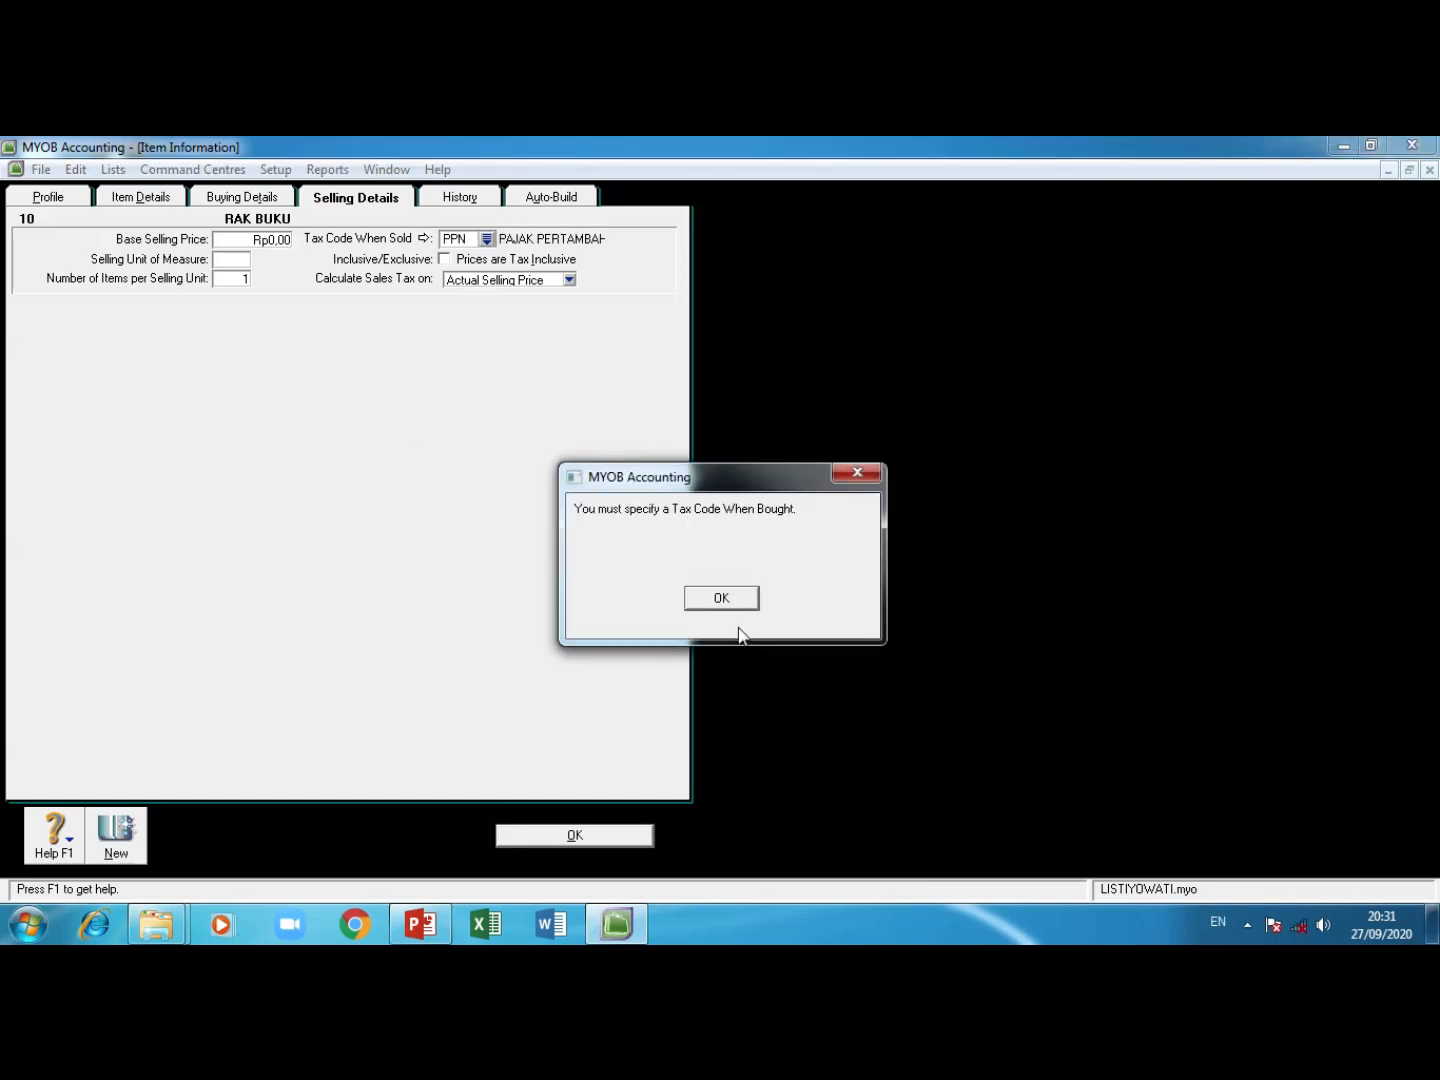
click(722, 600)
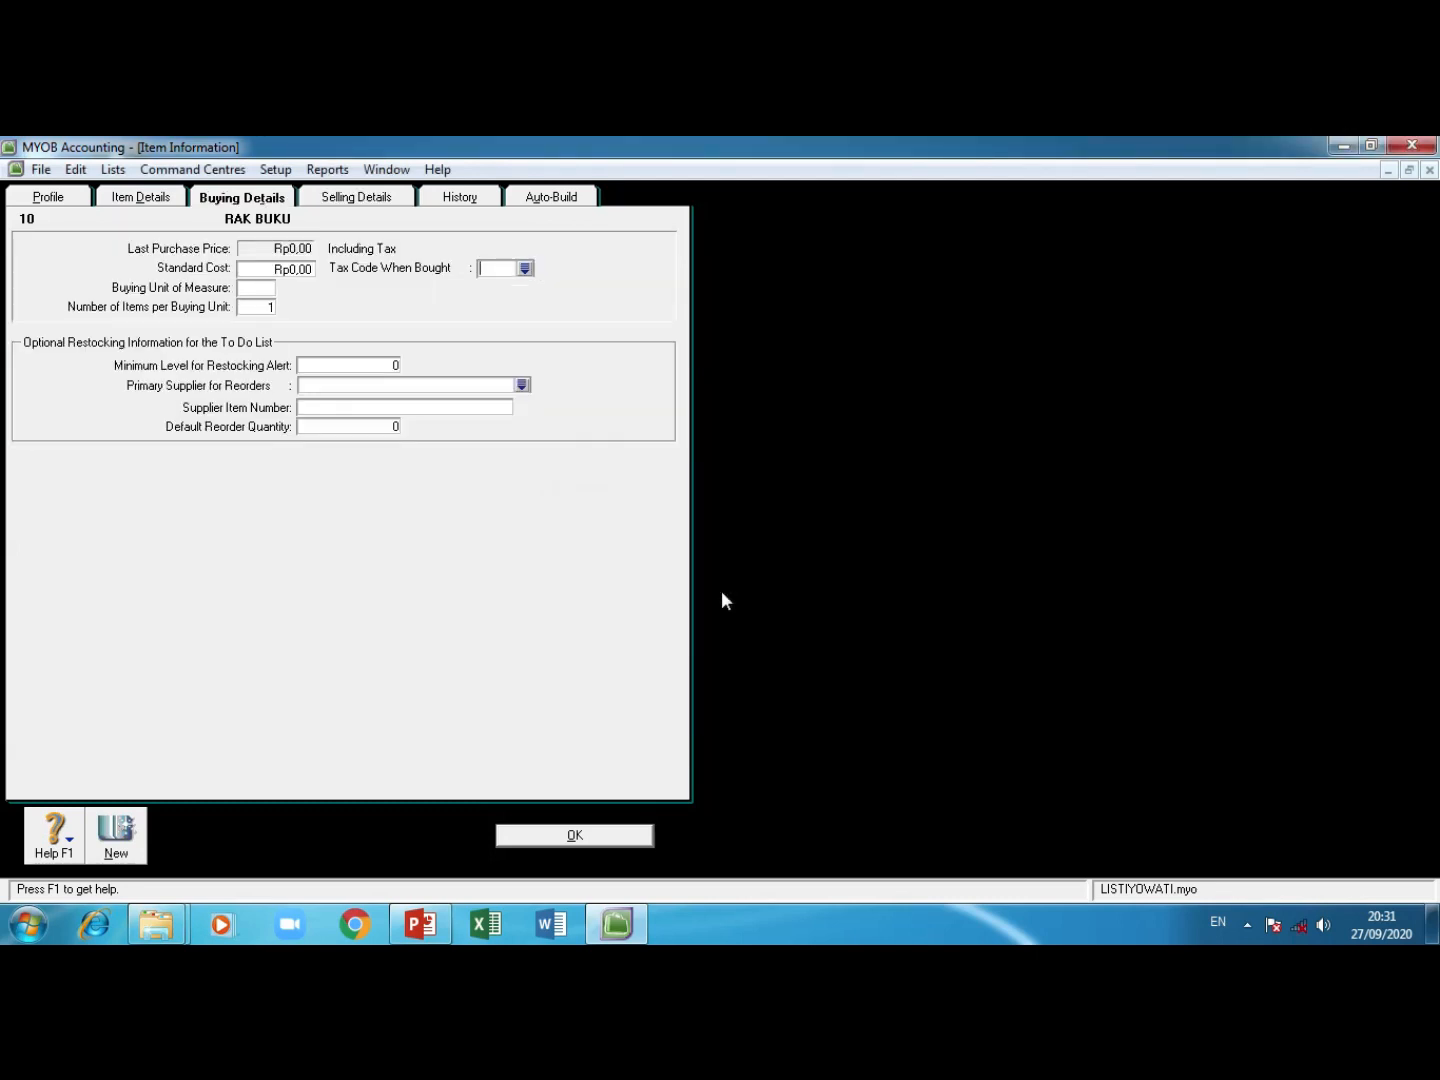
Step: Set RAK BUKU's Tax Code When Bought to PPN and save the item
click(525, 268)
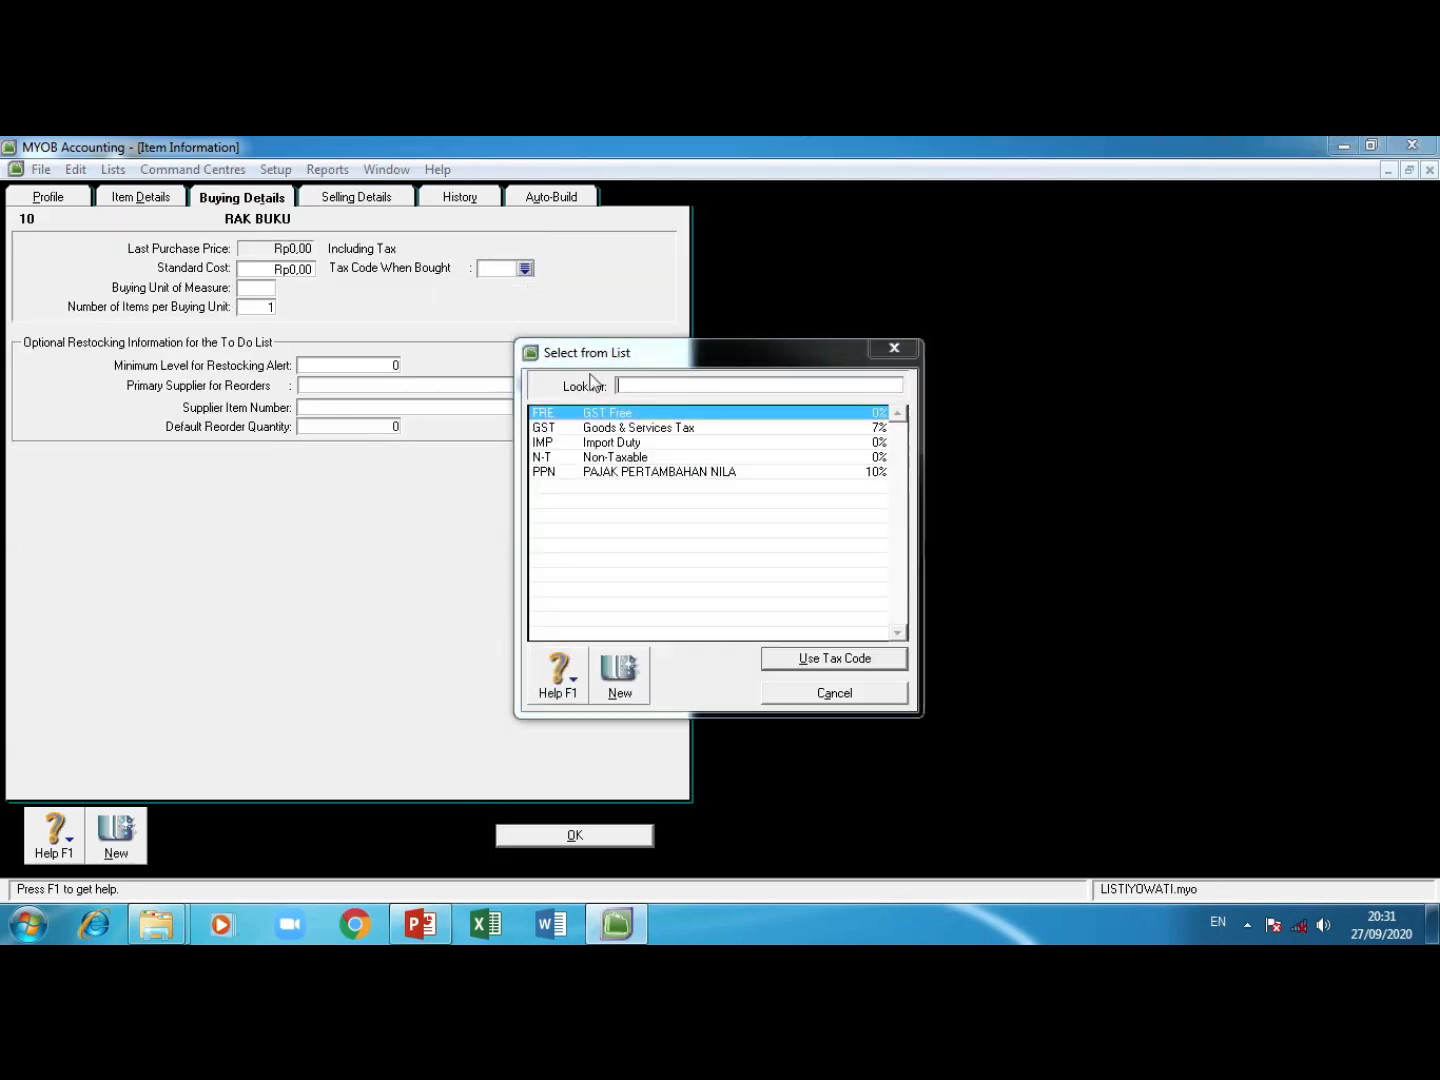
click(624, 471)
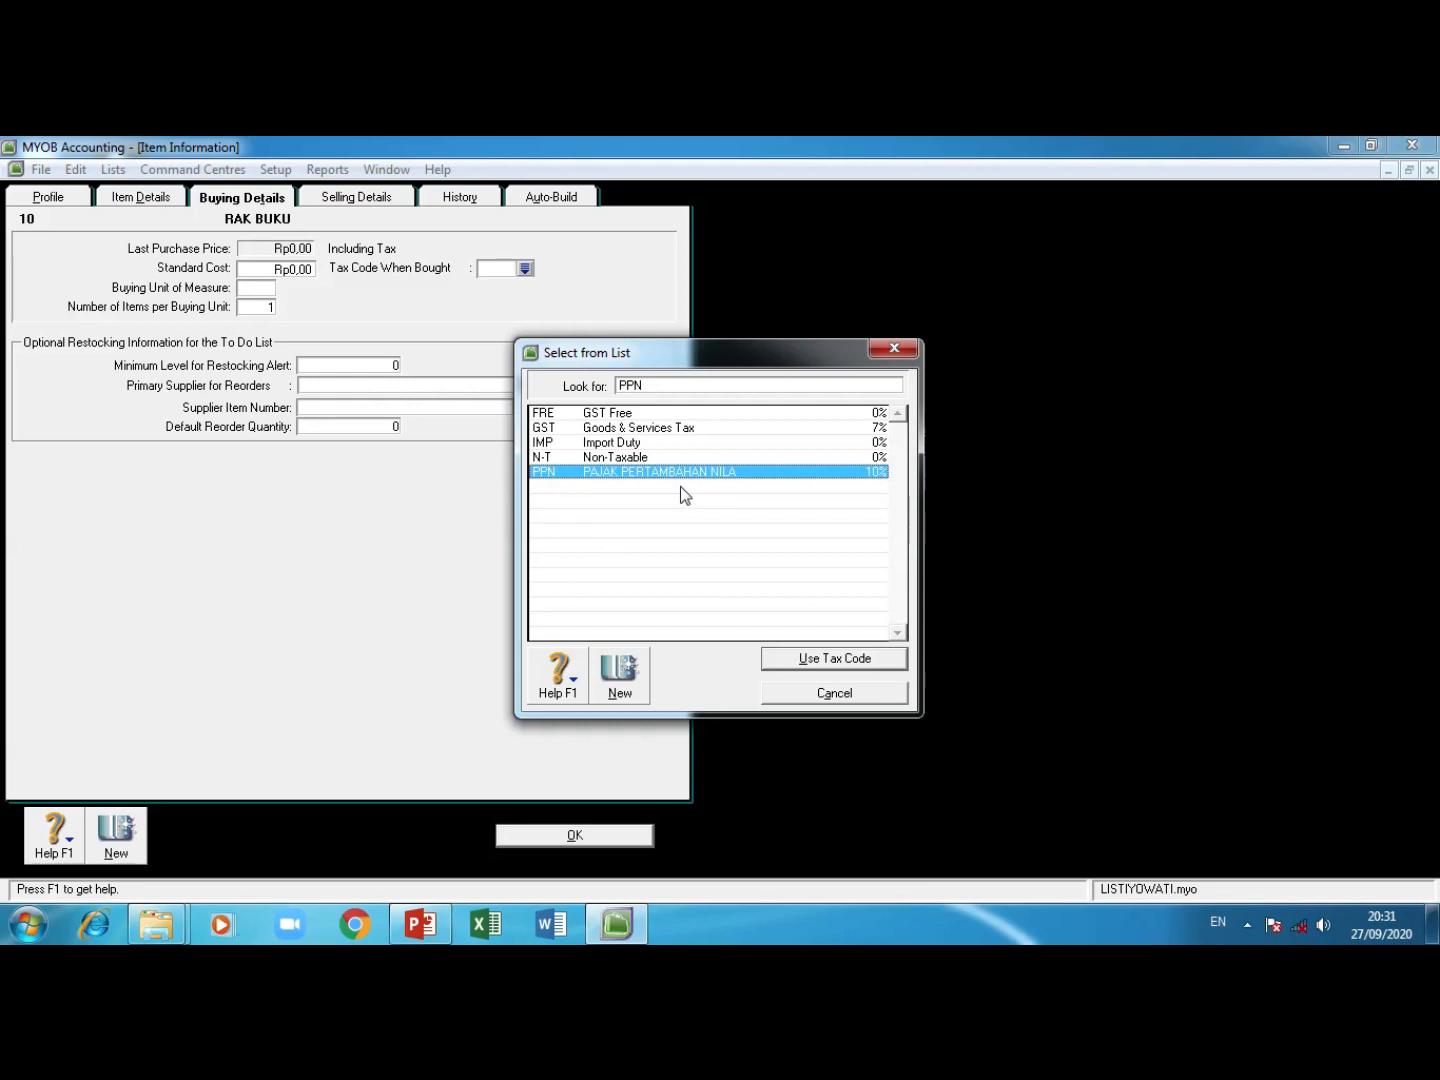
click(849, 660)
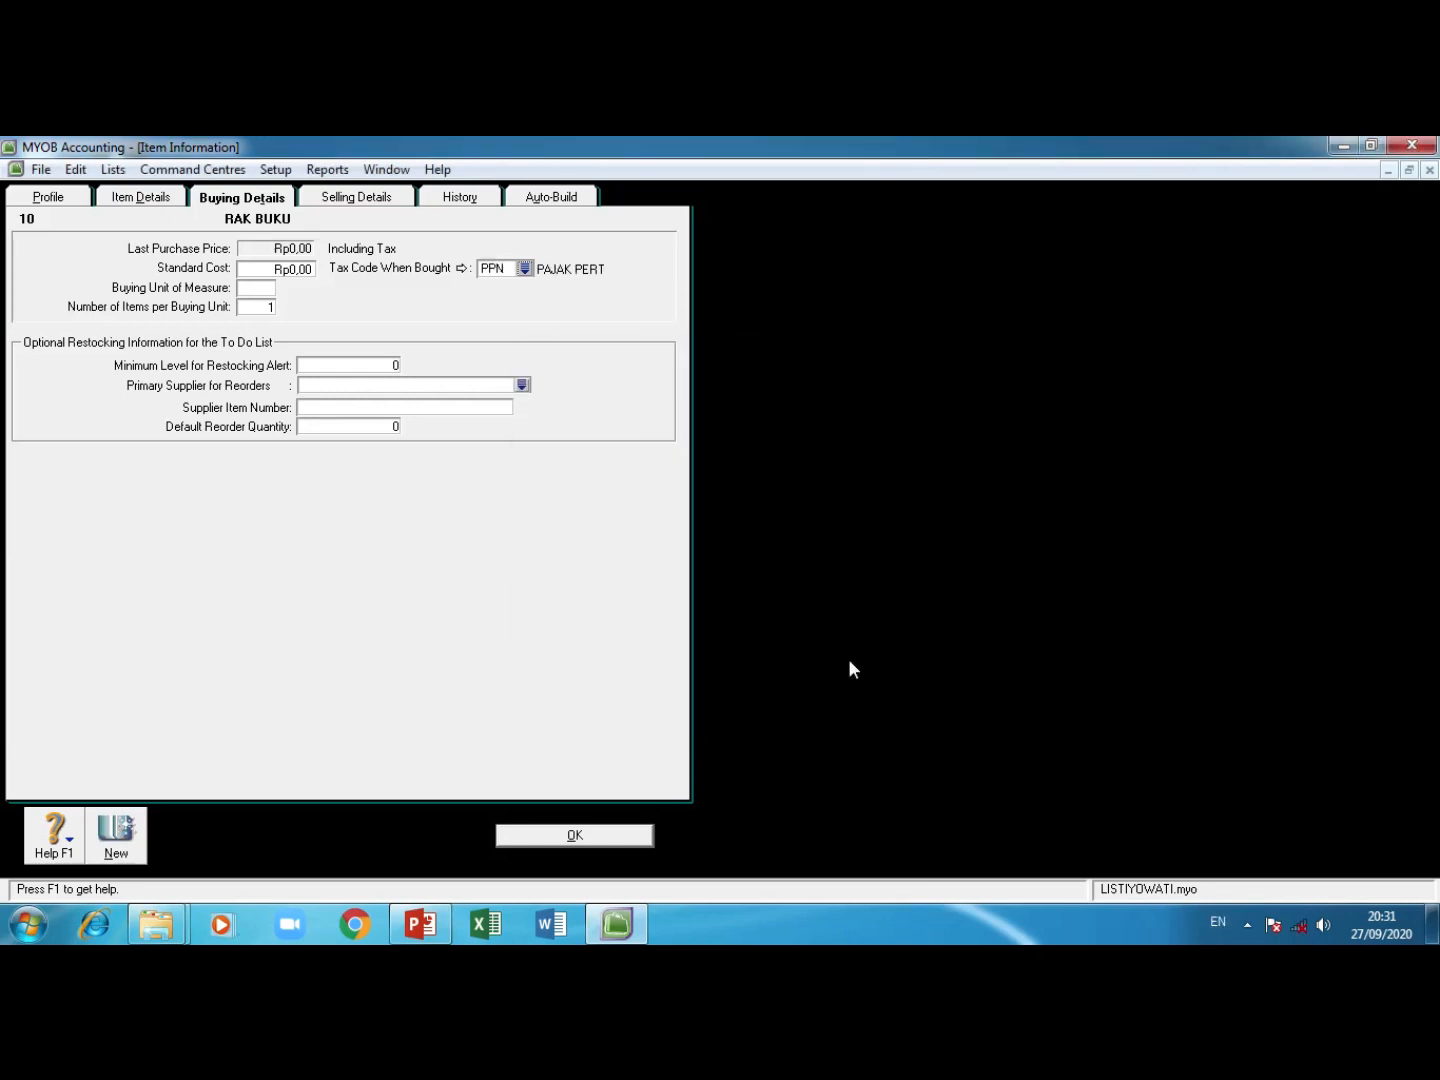
click(552, 846)
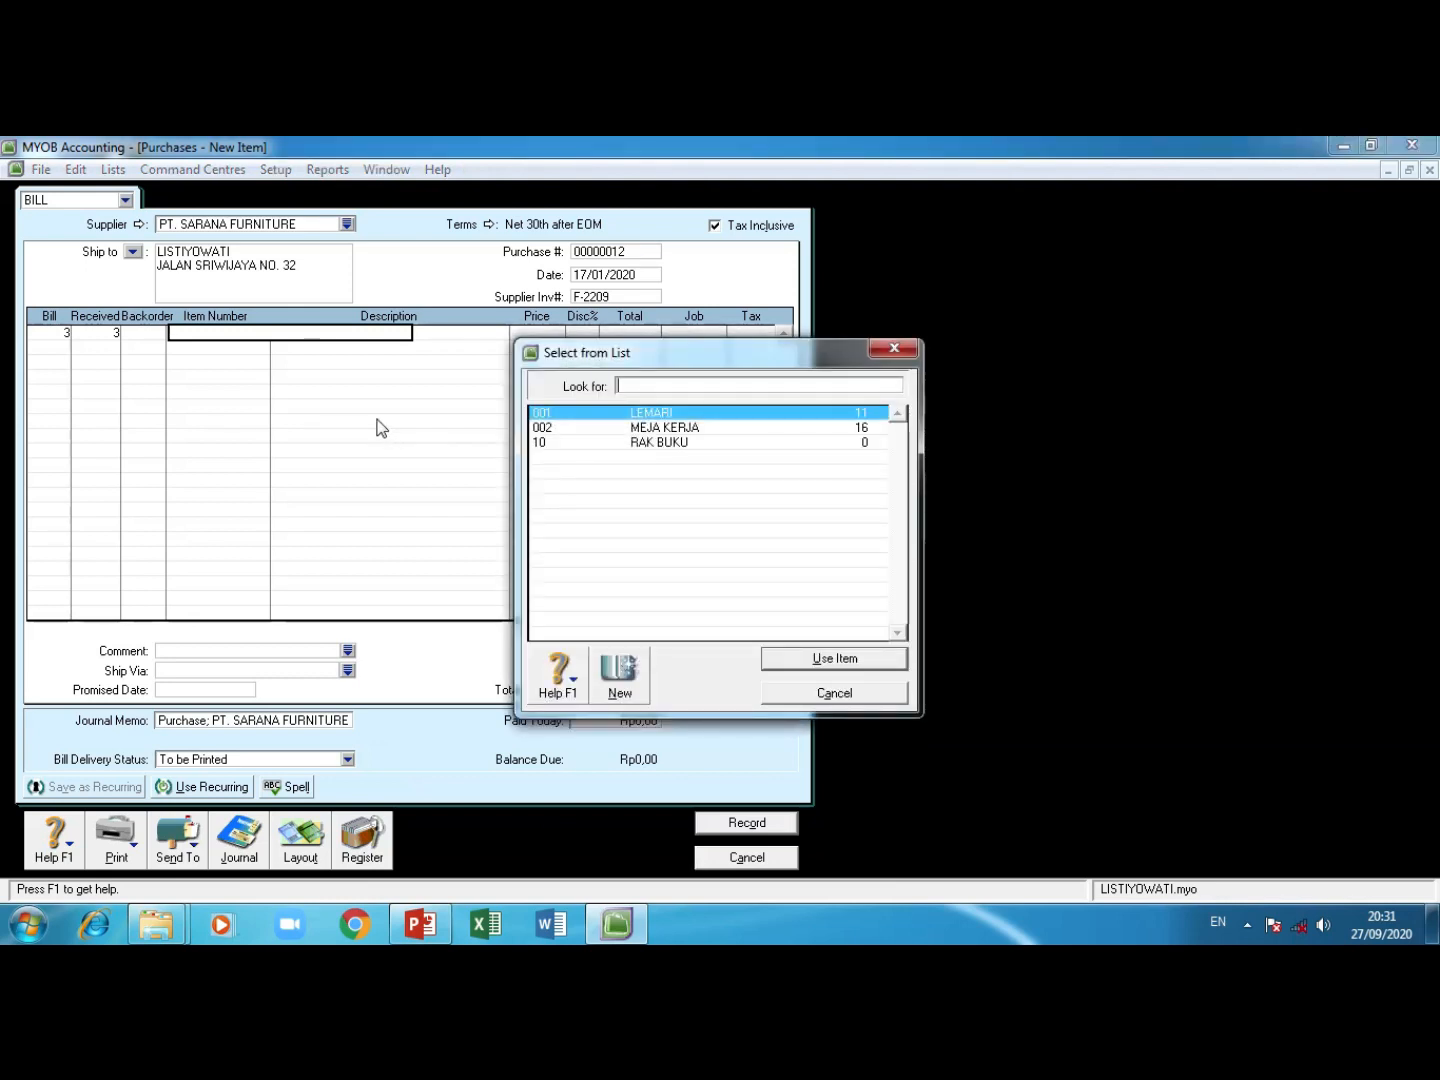
Step: Fill the first bill line with item 10 RAK BUKU at a price of Rp150.000 and a 10% discount
click(718, 443)
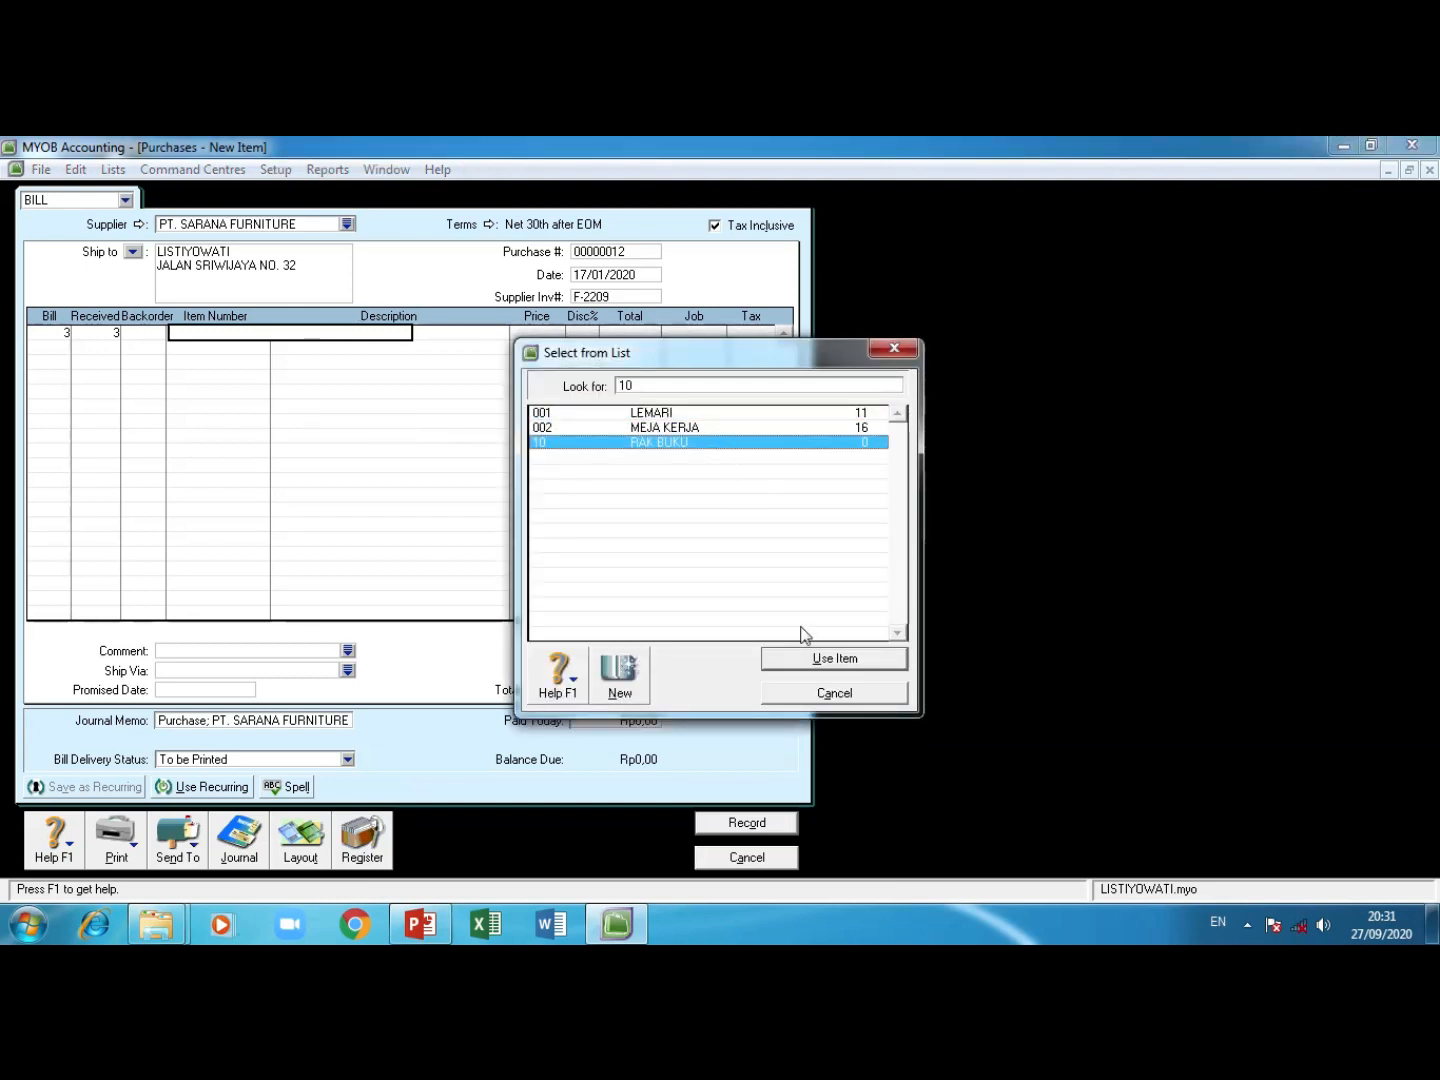
click(818, 658)
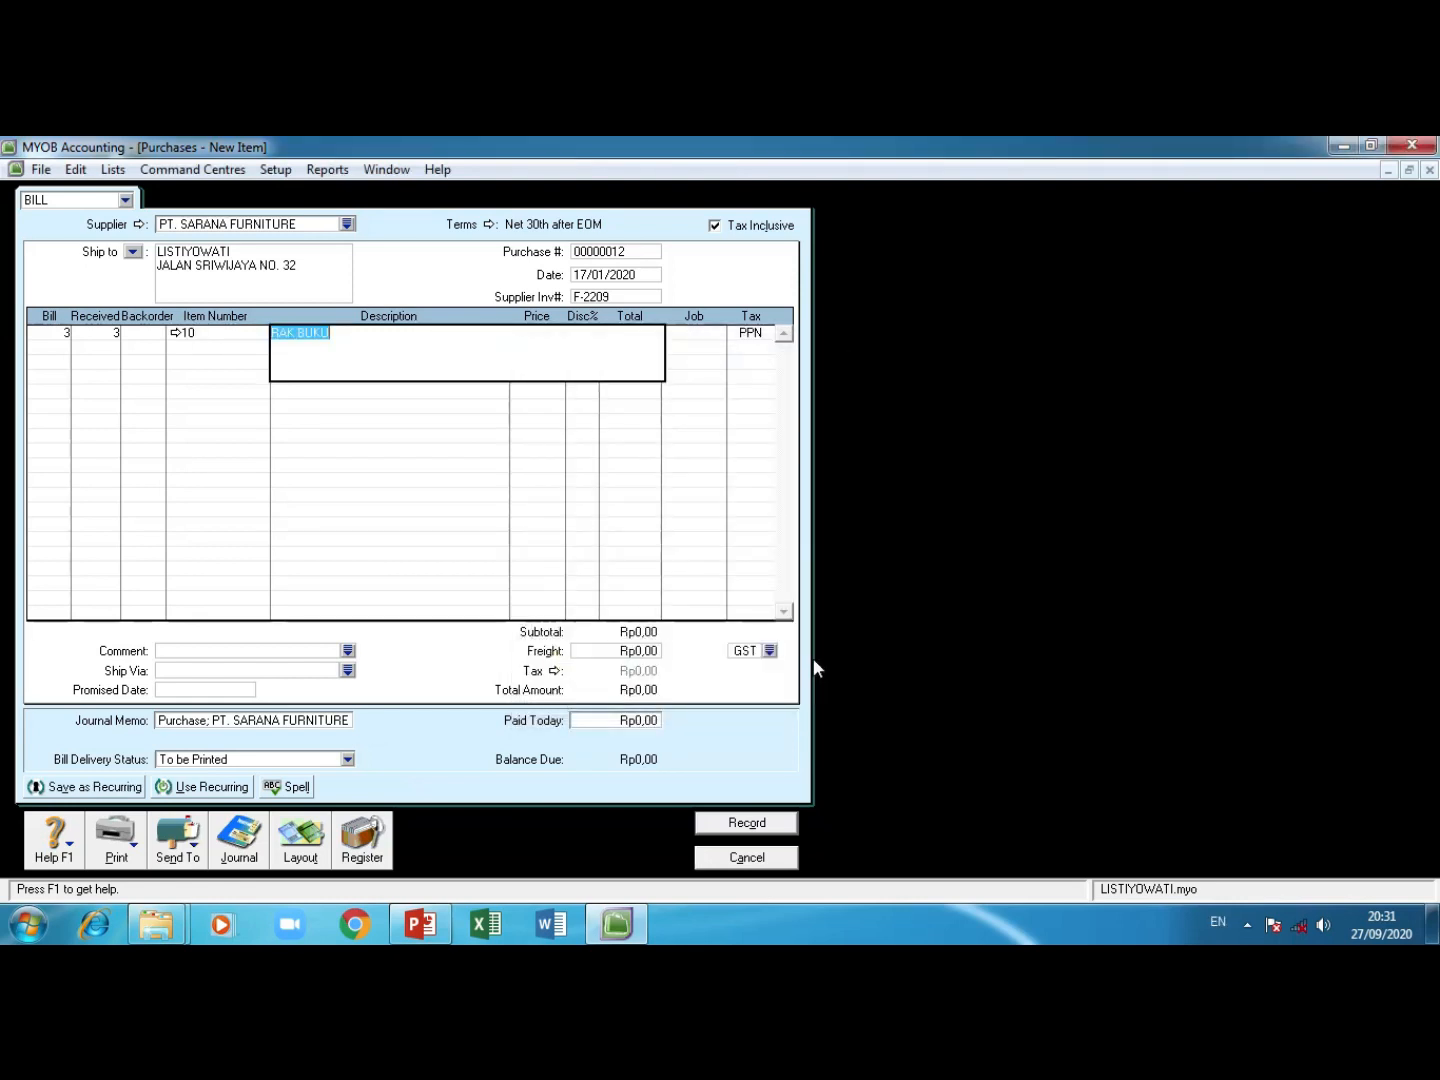
key(Tab)
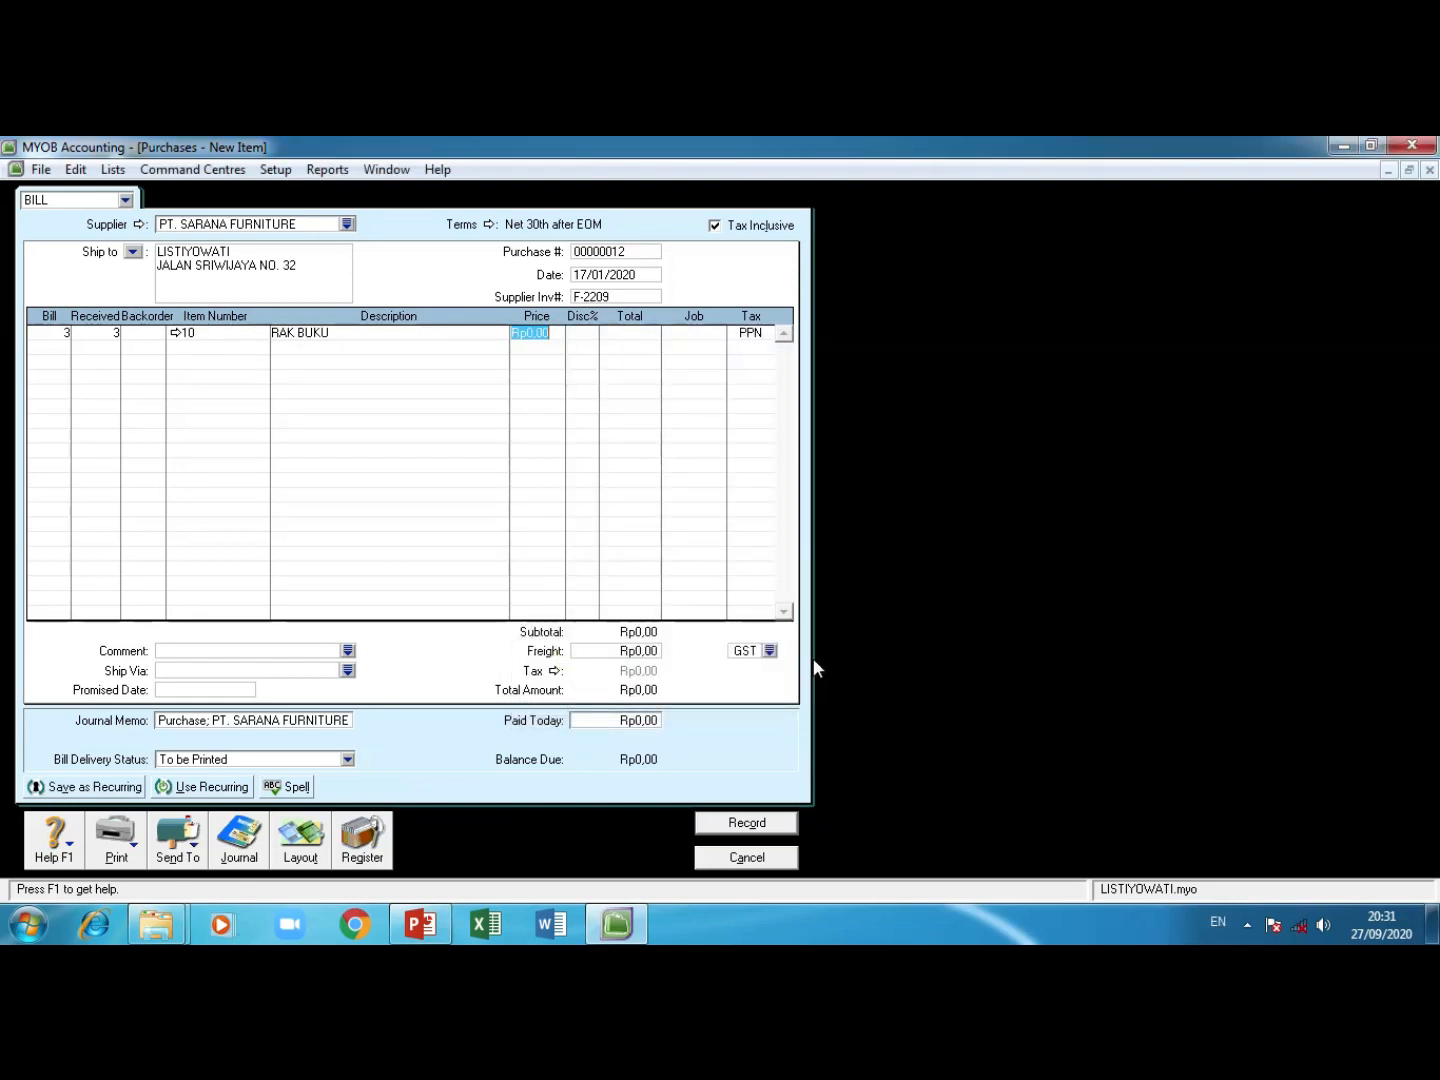
text(150000)
key(Tab)
text(10)
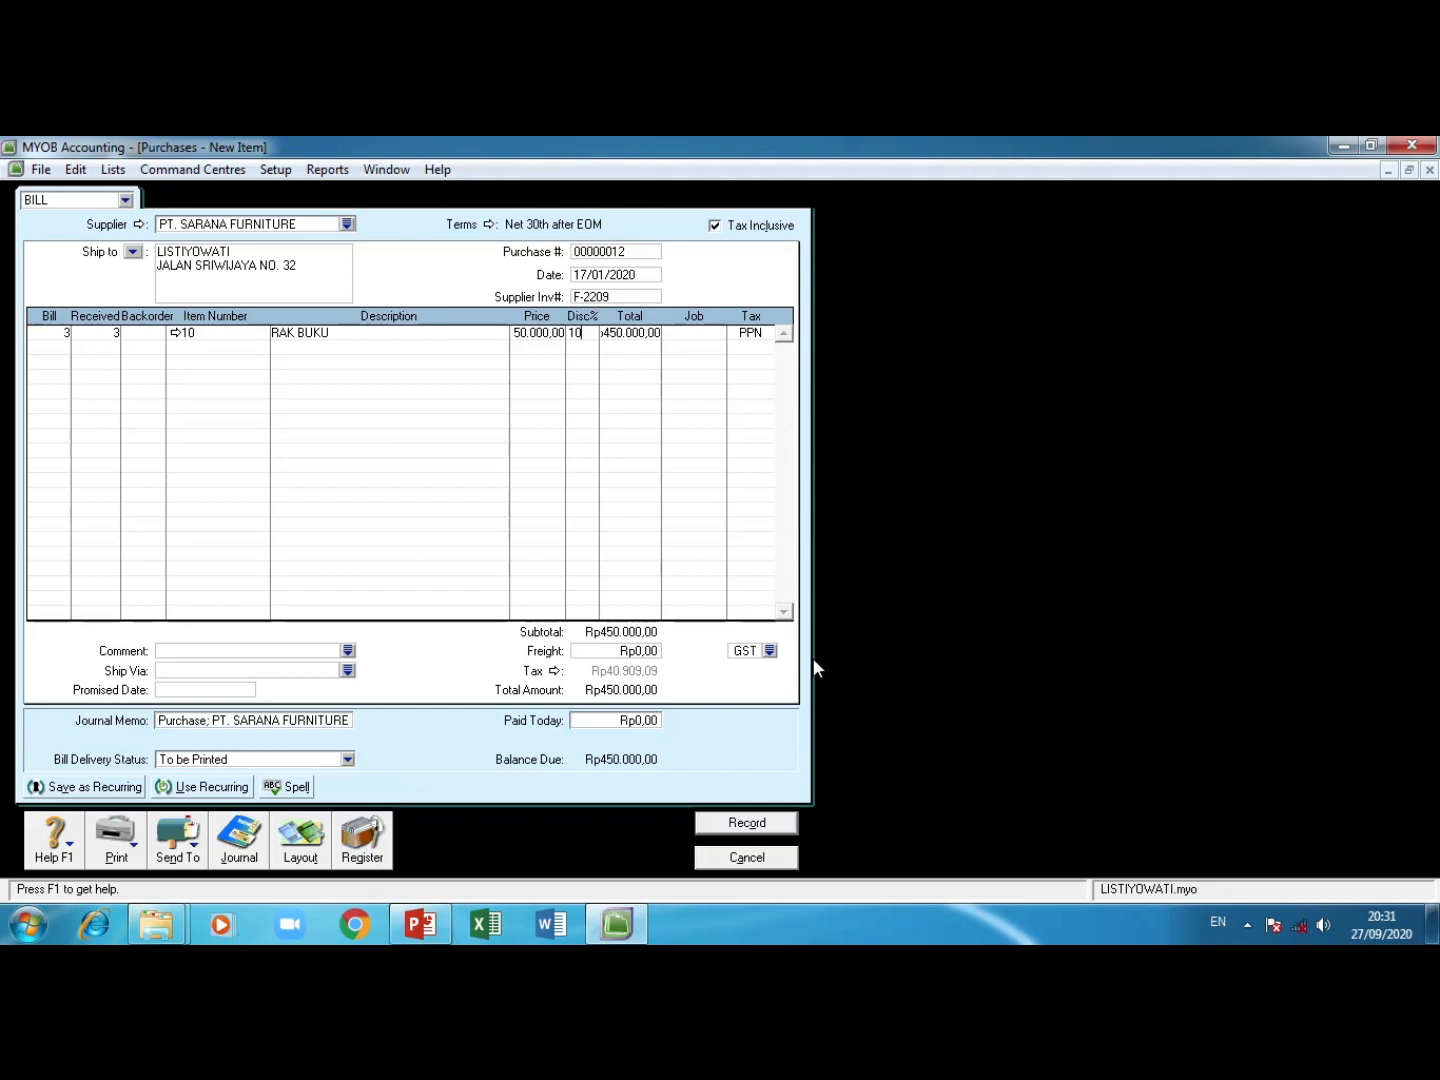
key(Tab)
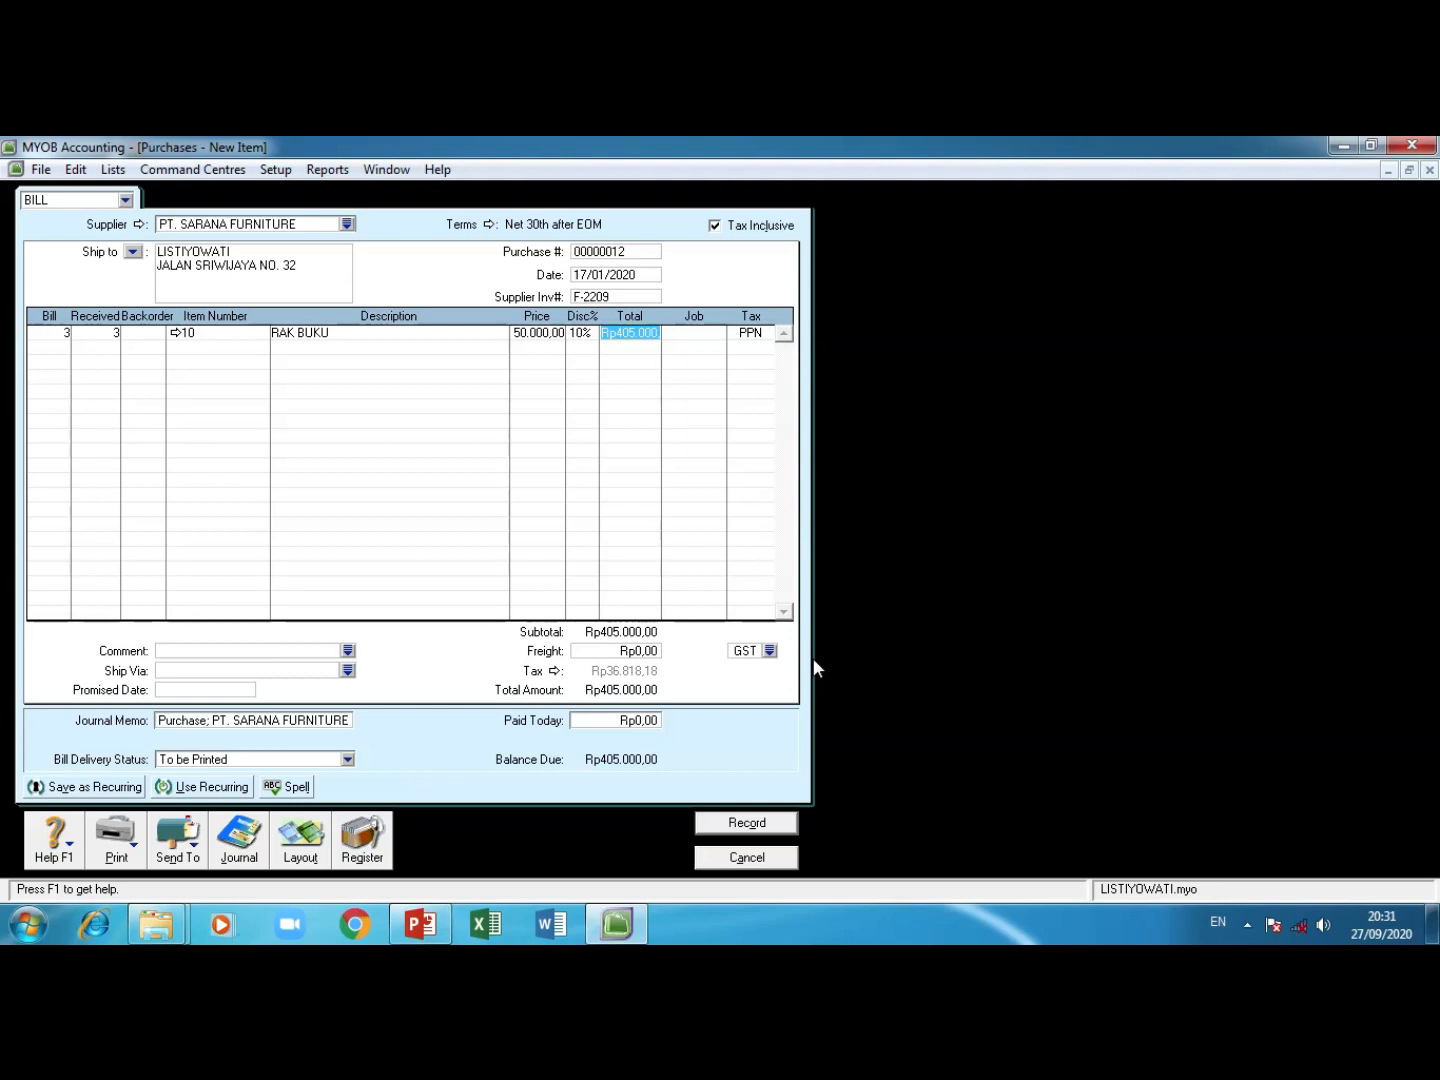
key(Tab)
key(Tab)
Step: Enter Rp405.000 as Paid Today on the PT. SARANA FURNITURE bill, record it with its cheque and leave bill entry
click(623, 723)
text(405000)
key(Tab)
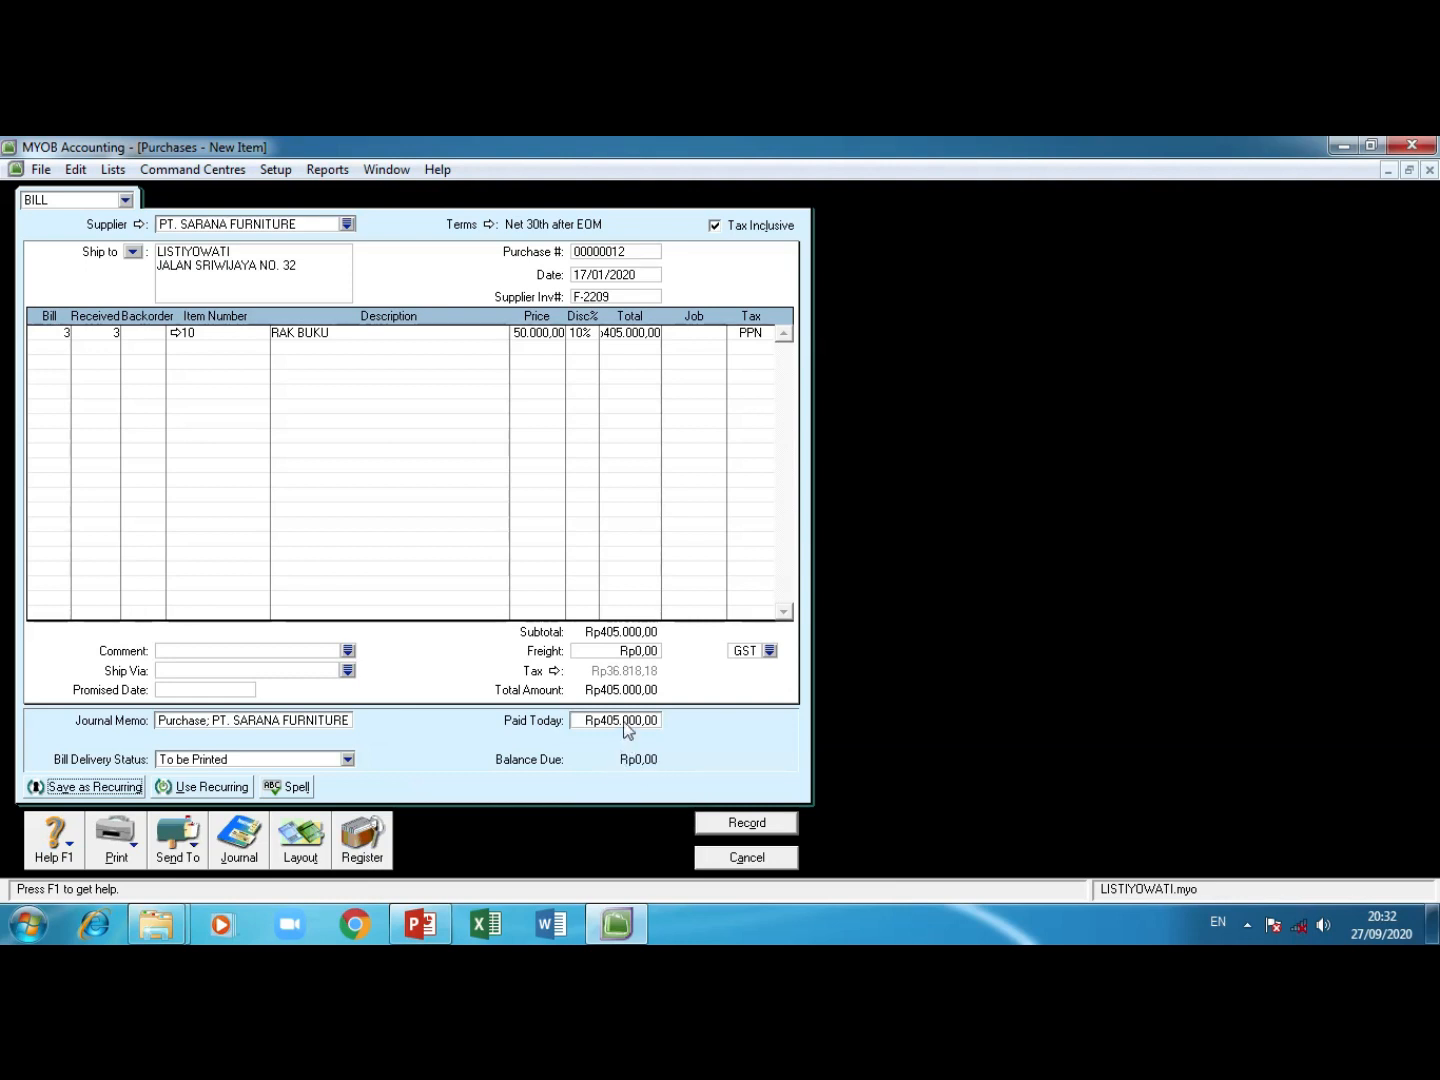
click(734, 826)
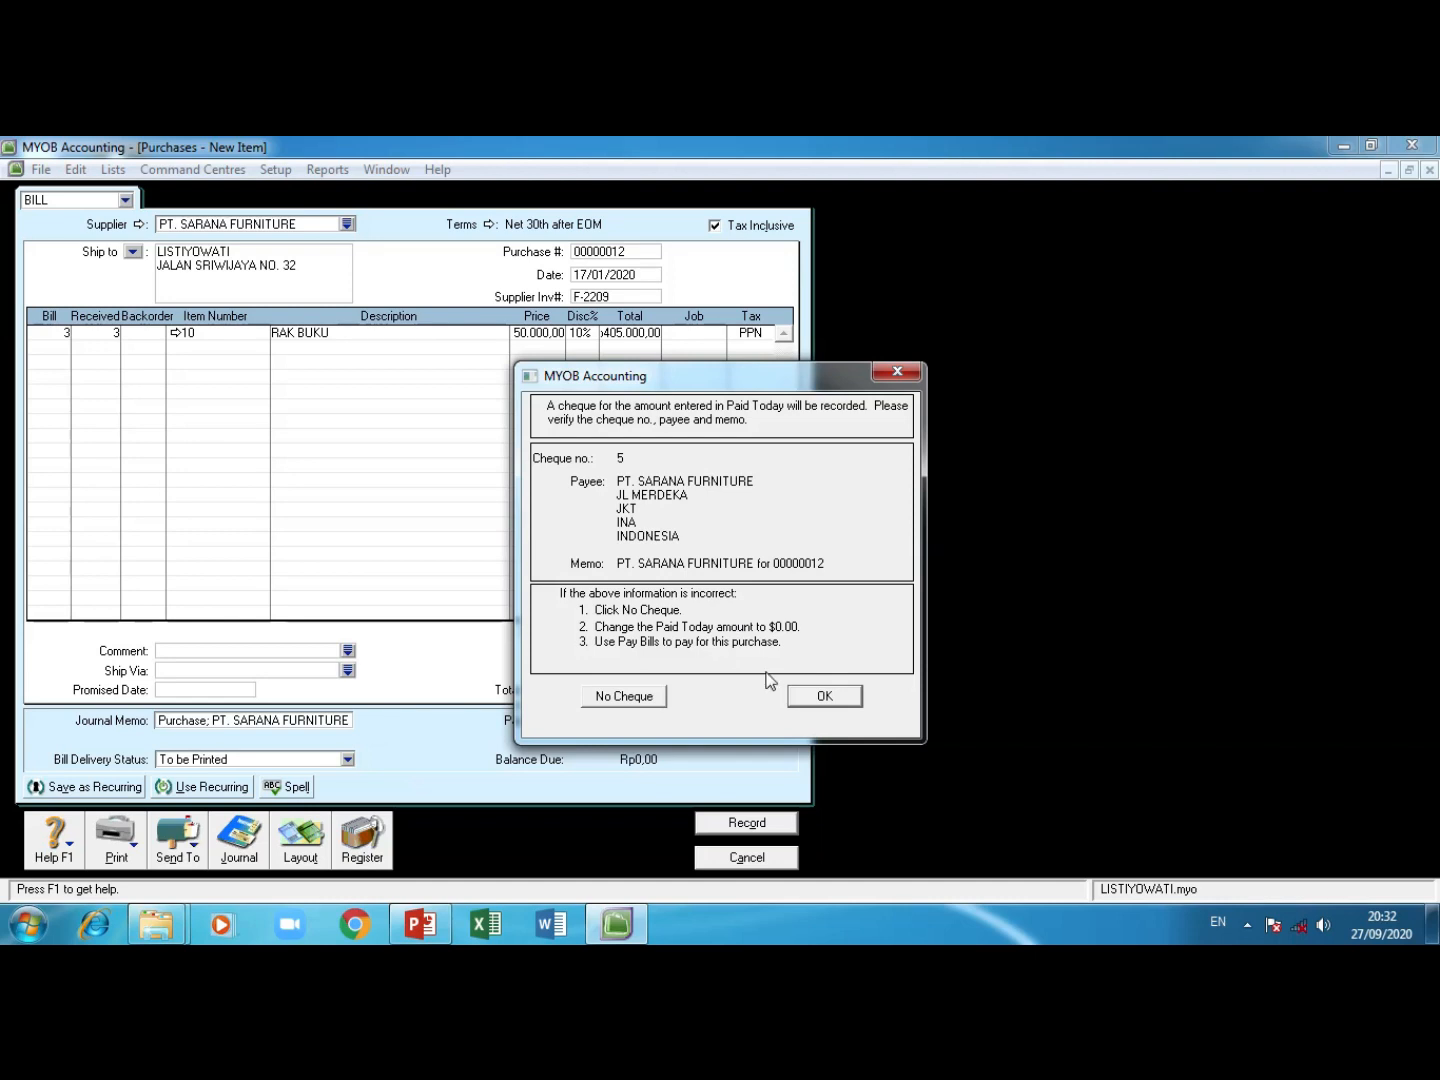
click(820, 697)
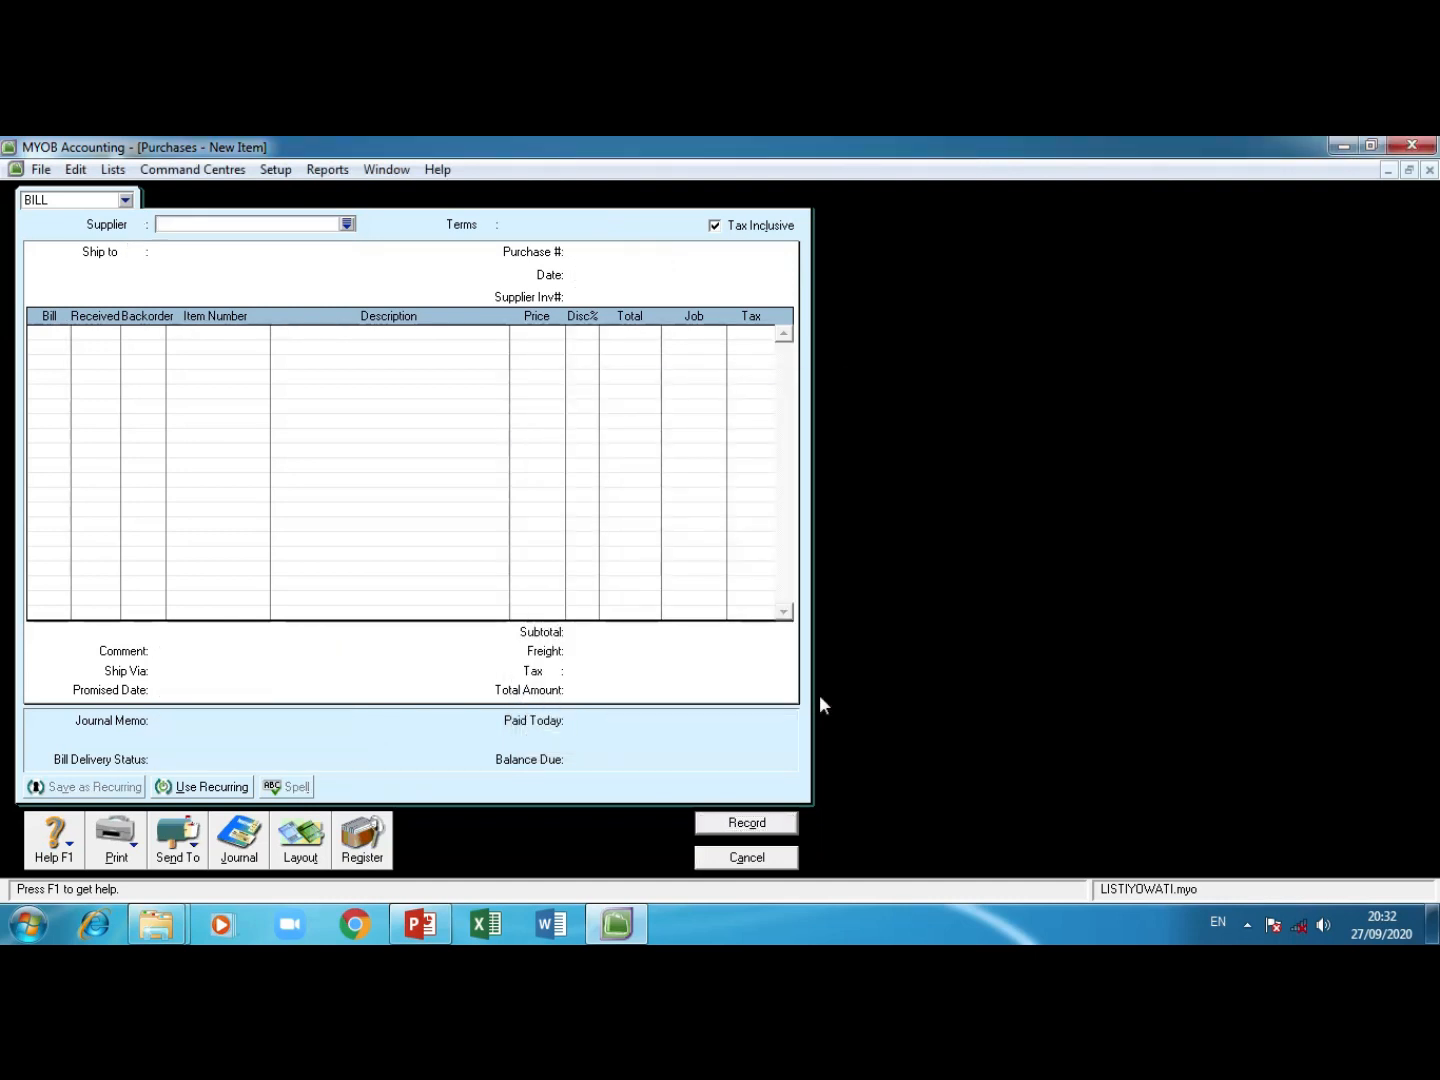
click(747, 858)
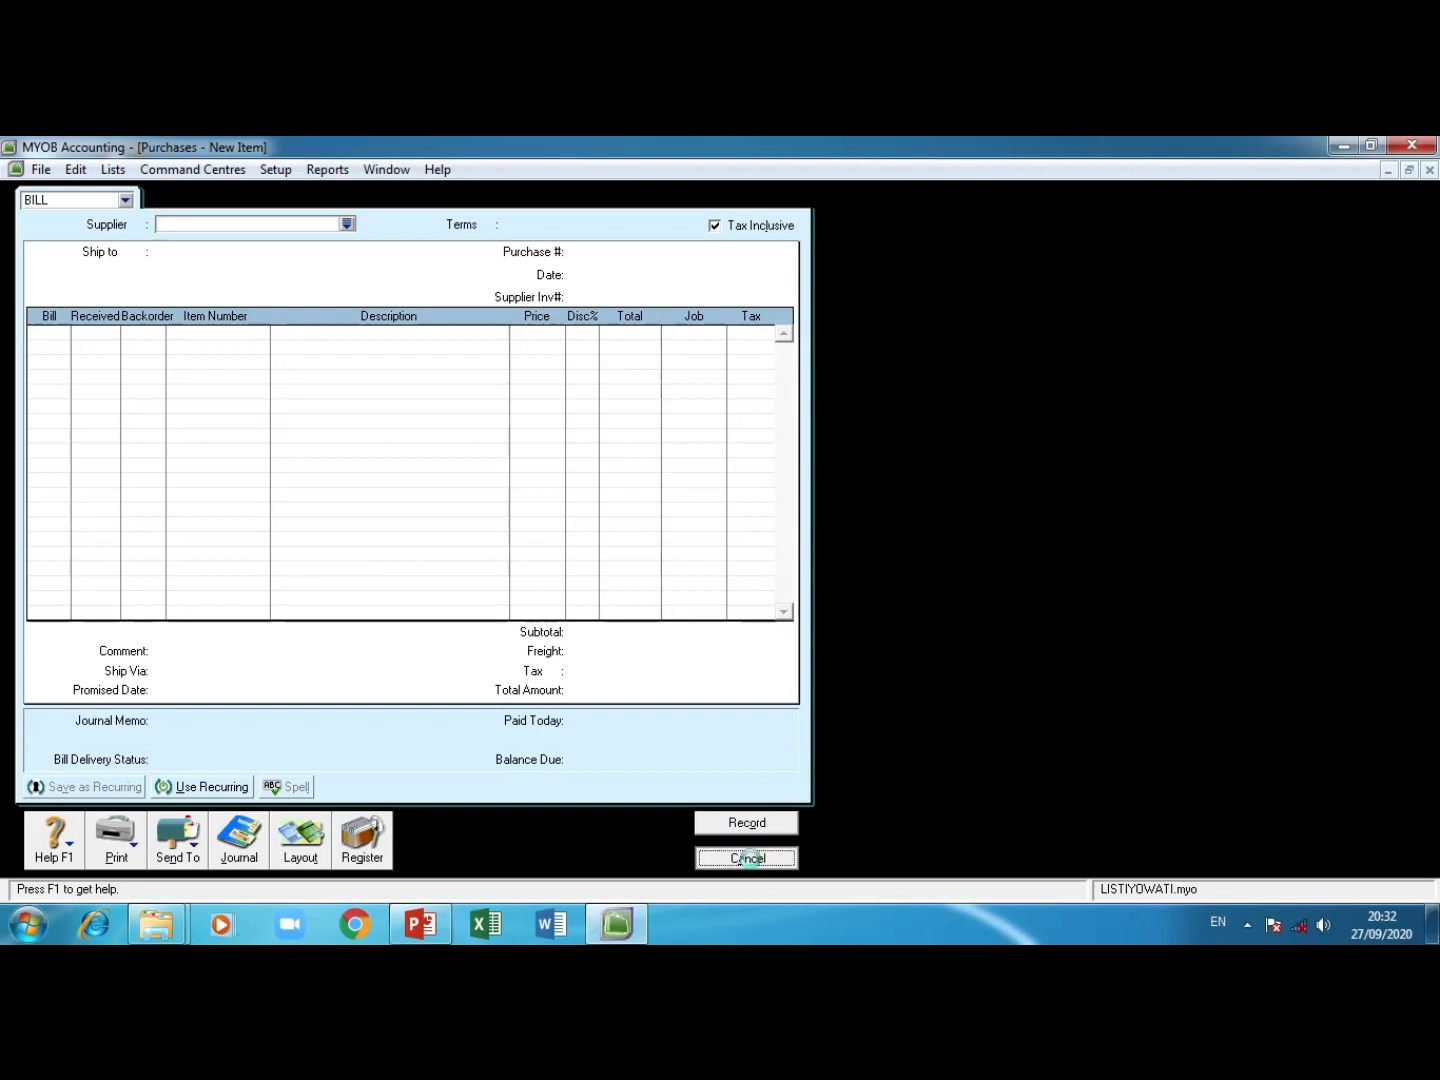
Step: Review the quotes, orders, open bills, returns and closed bills in the Purchases Register, and close the register
click(208, 171)
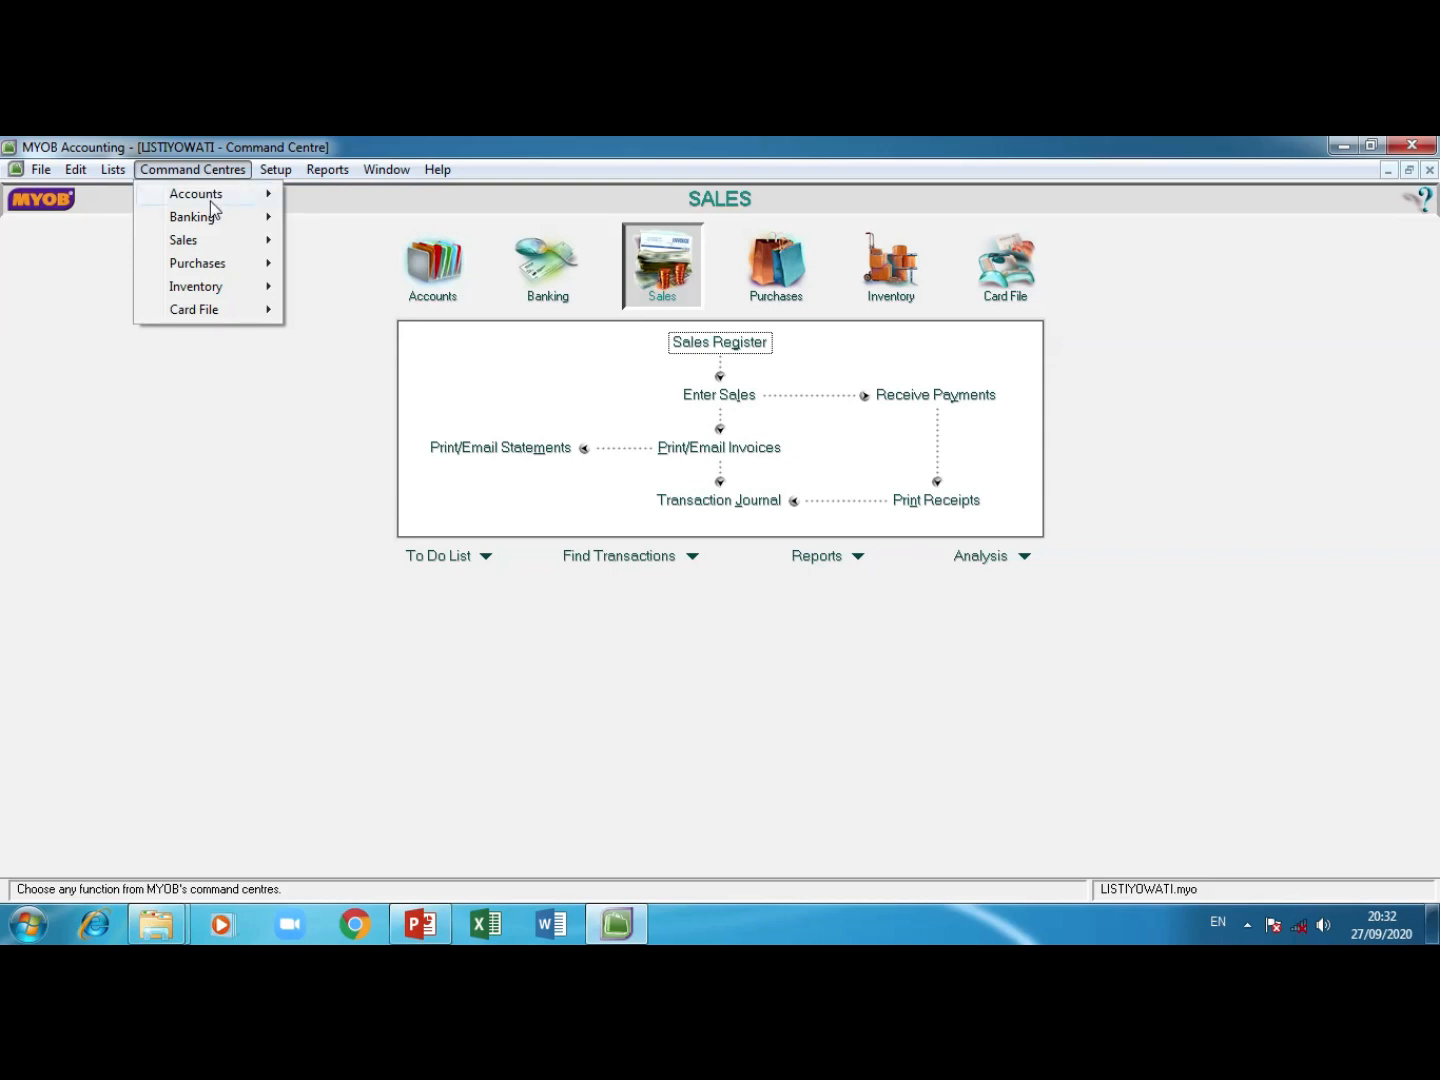
mouse_move(222, 266)
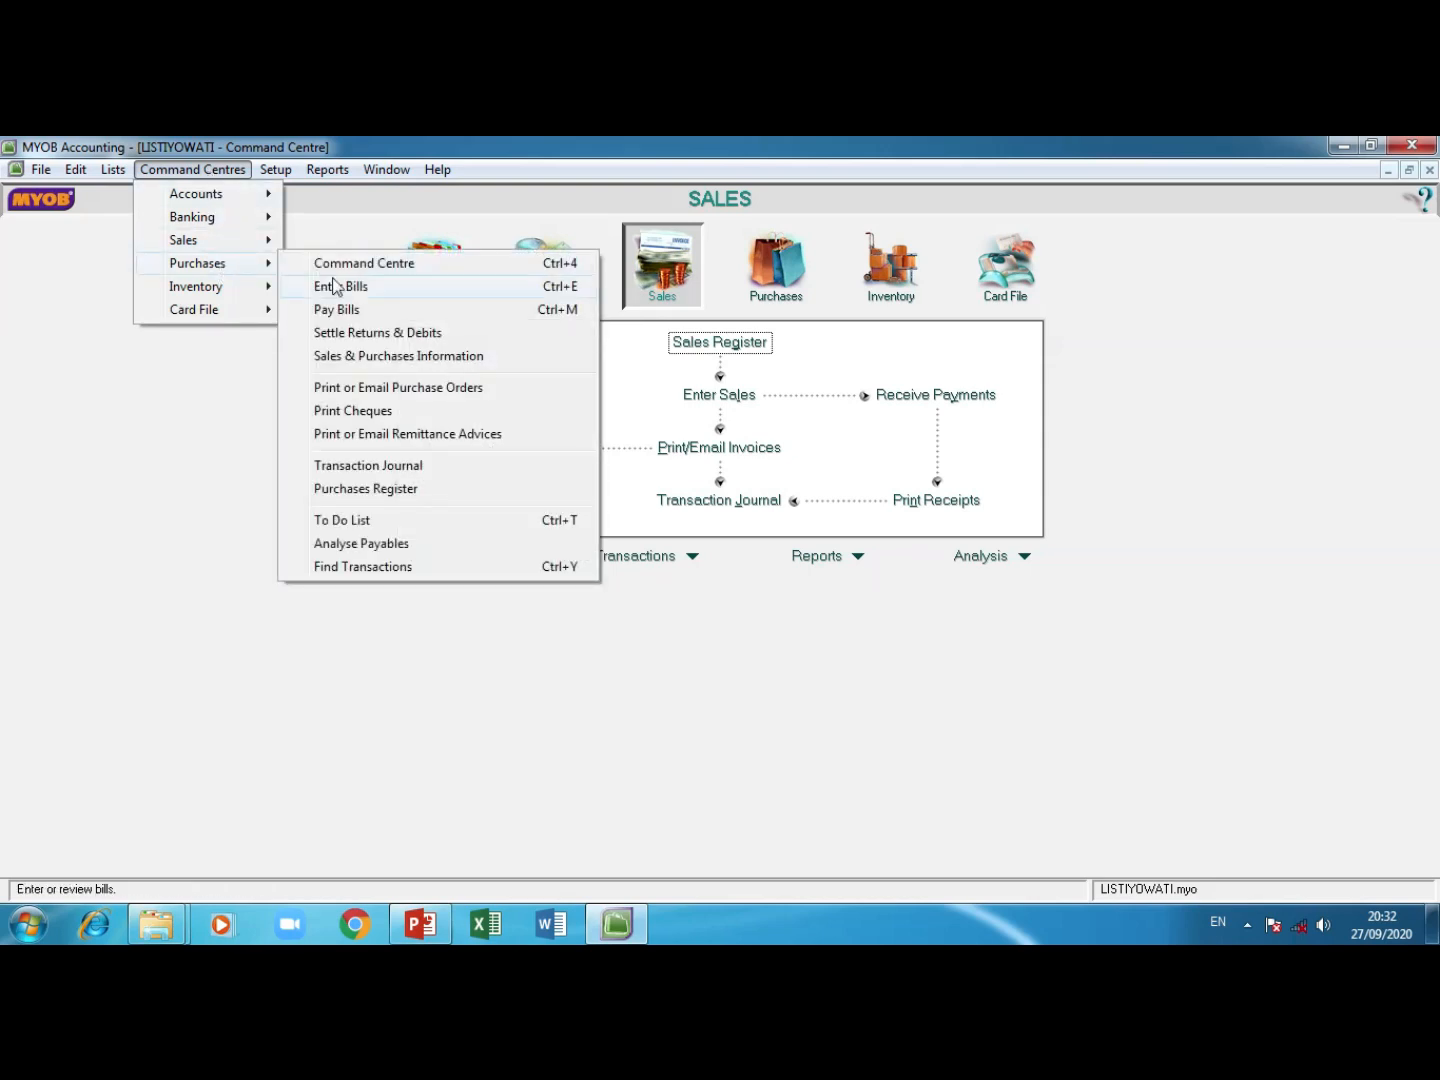
click(400, 490)
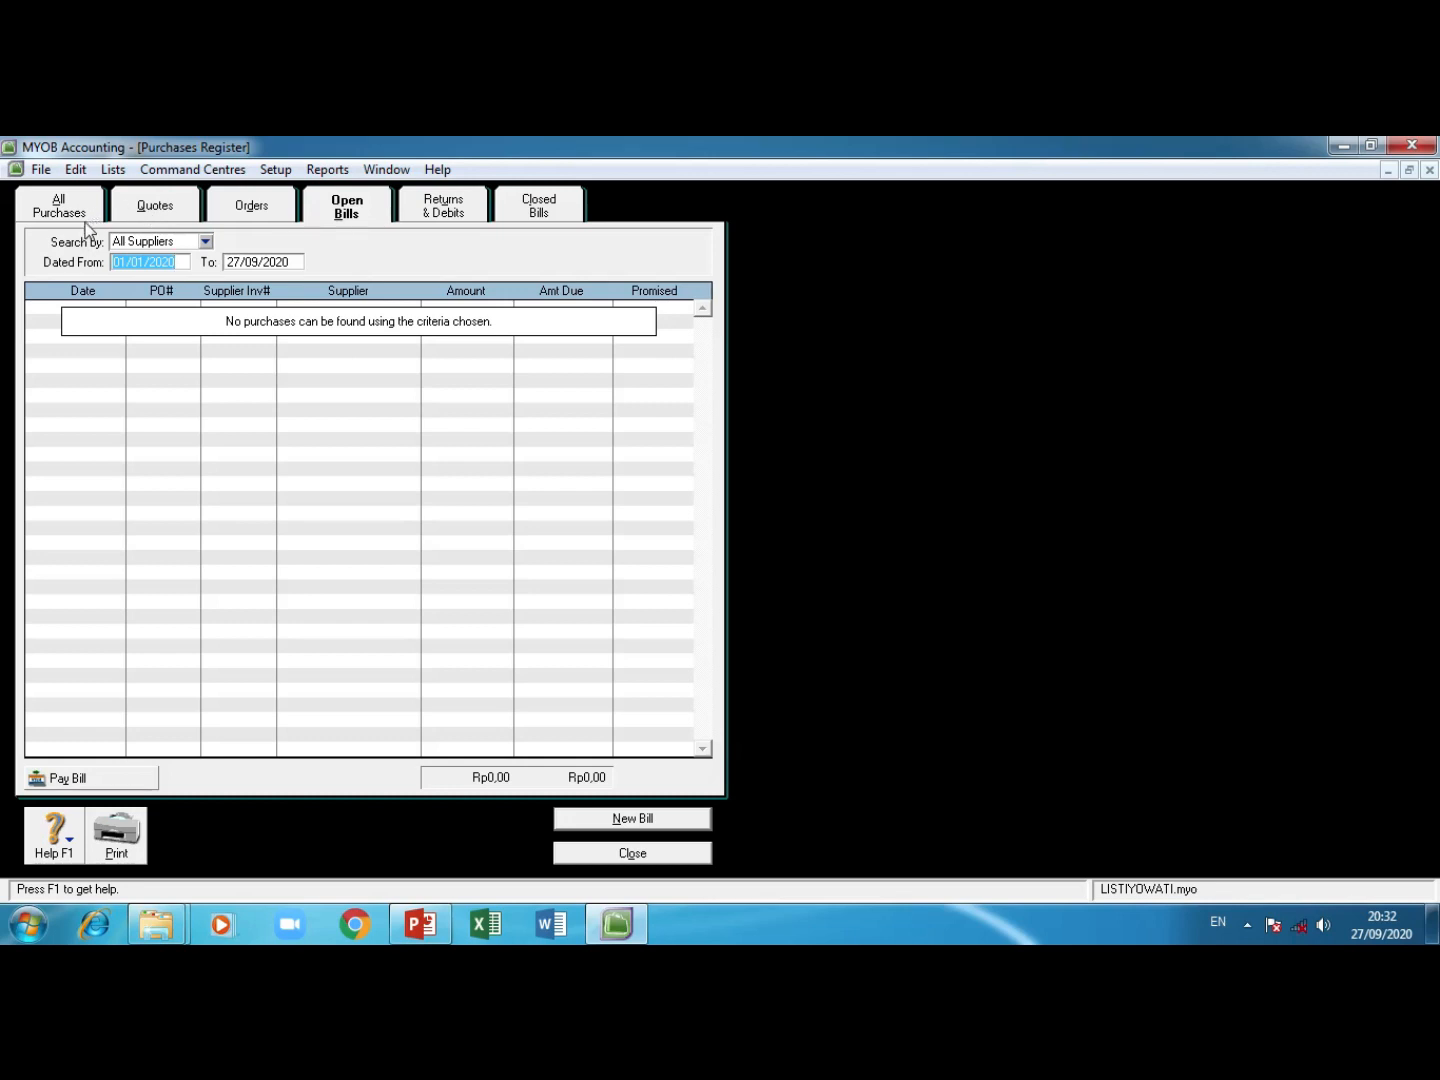
click(150, 207)
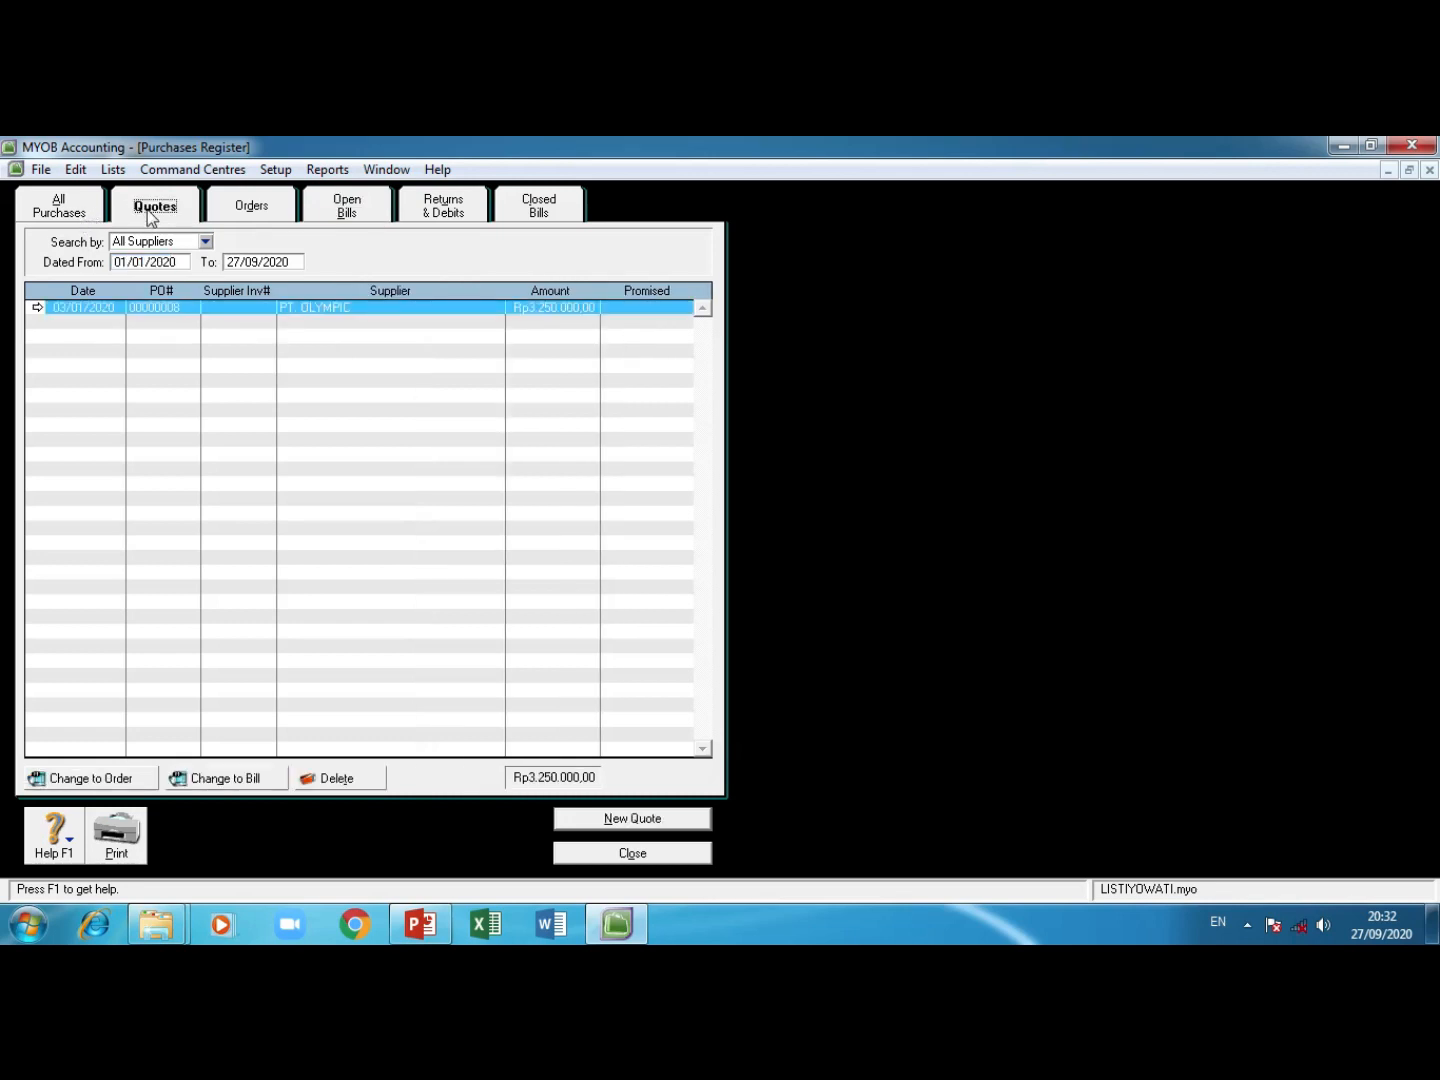
click(252, 210)
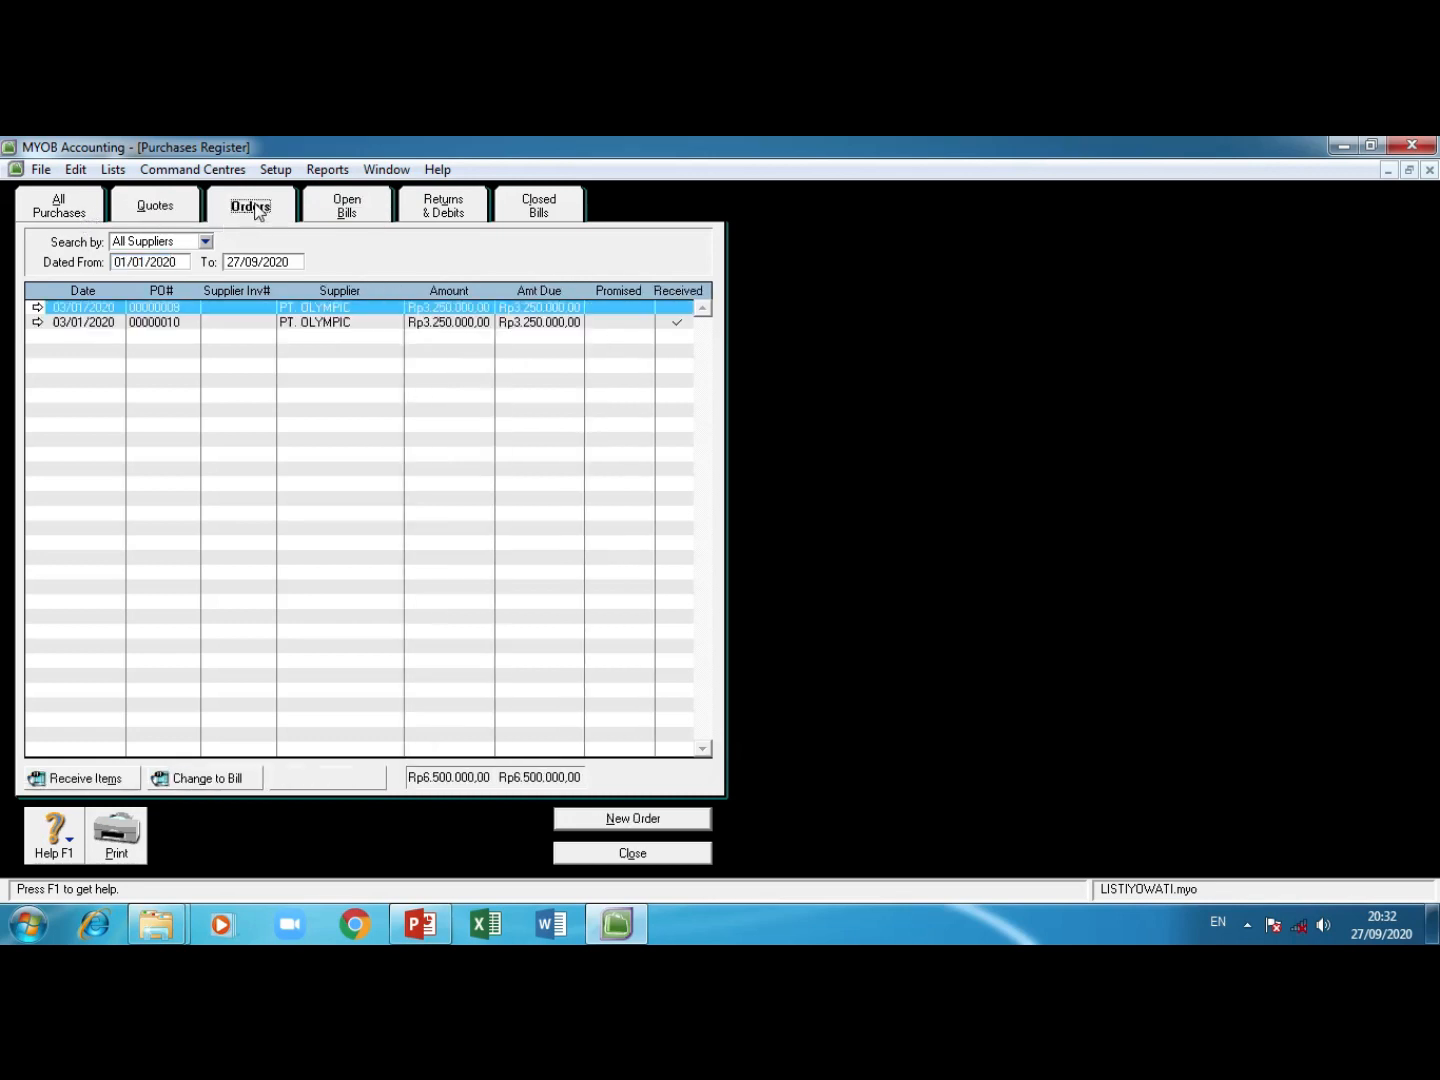
click(348, 209)
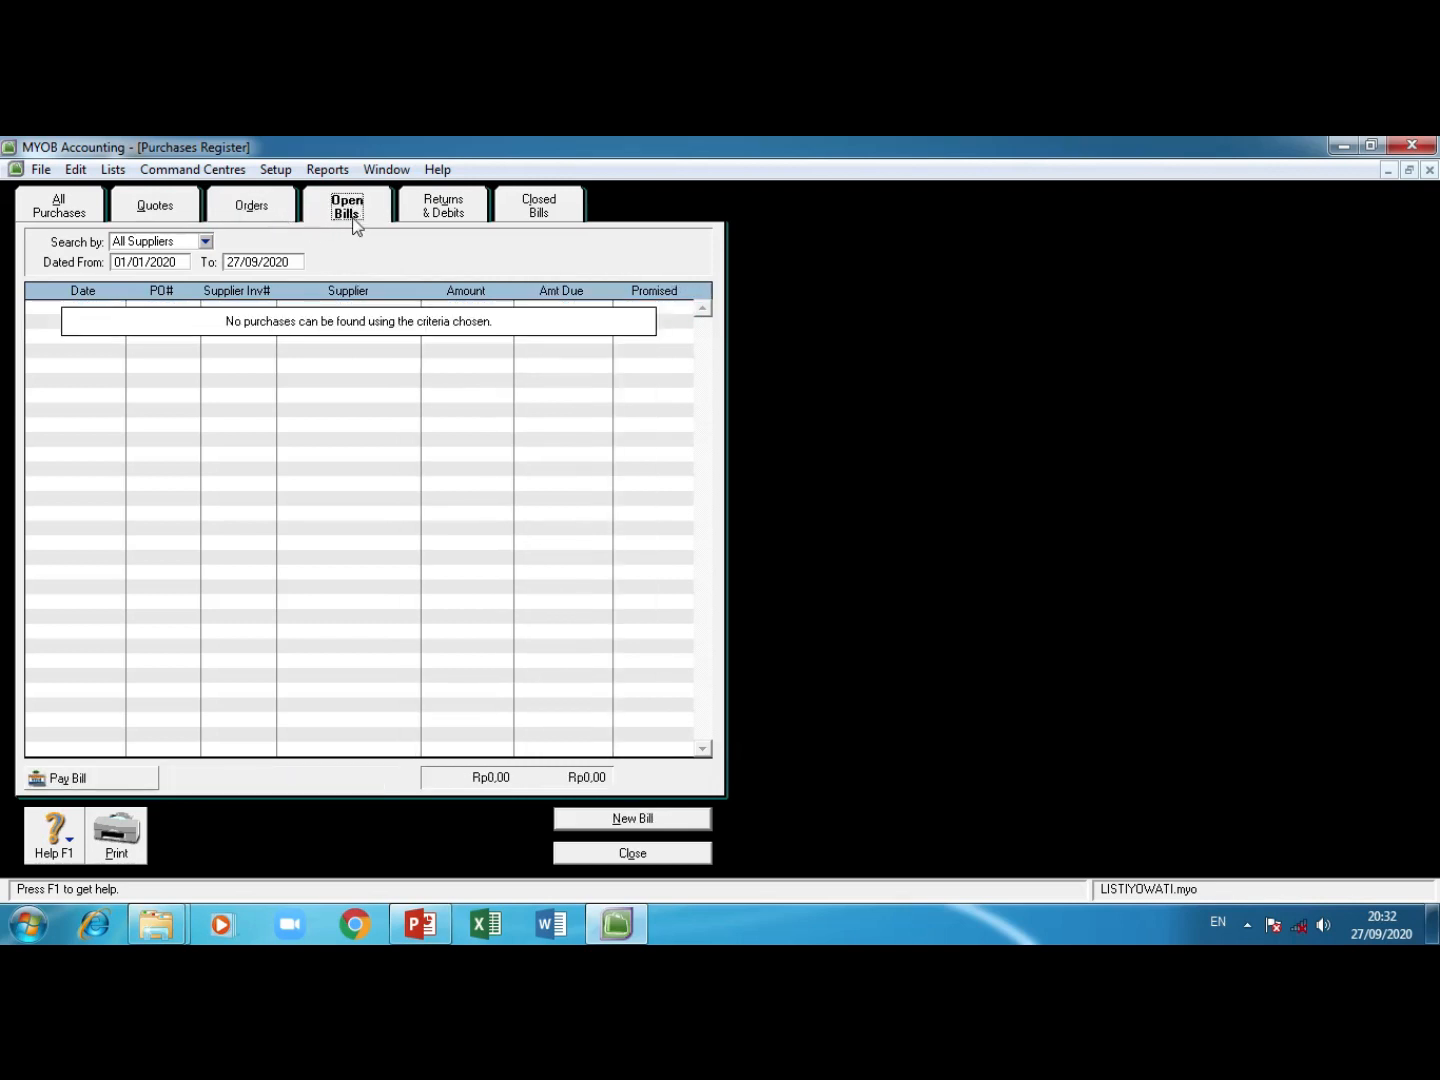
click(437, 214)
click(513, 222)
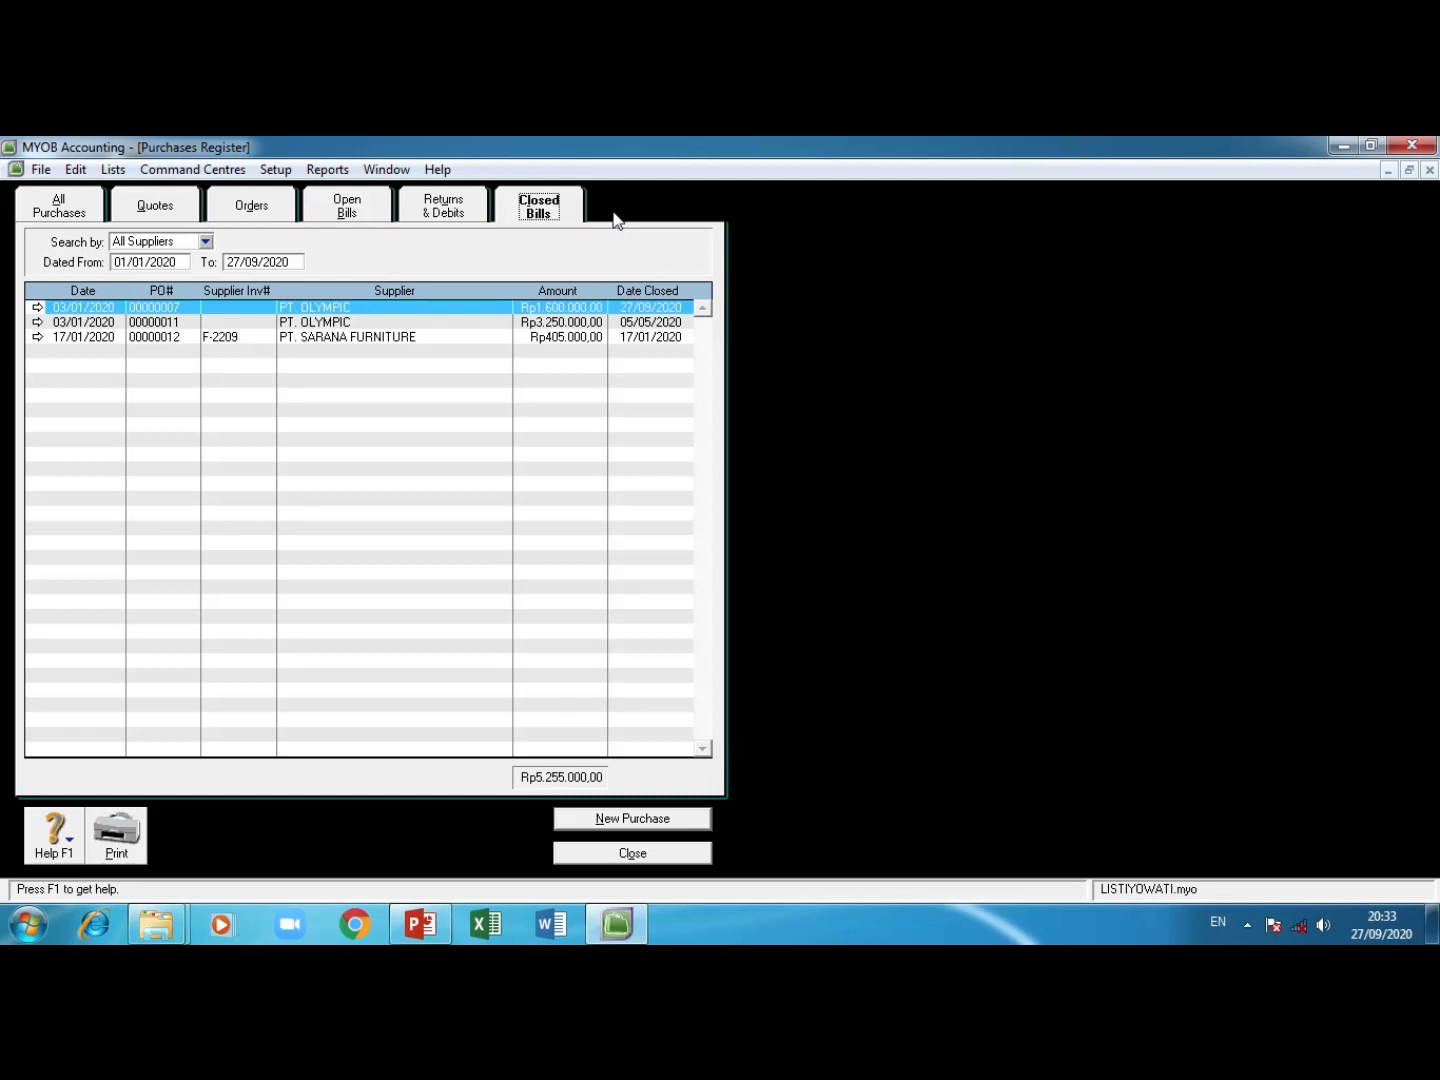
click(676, 852)
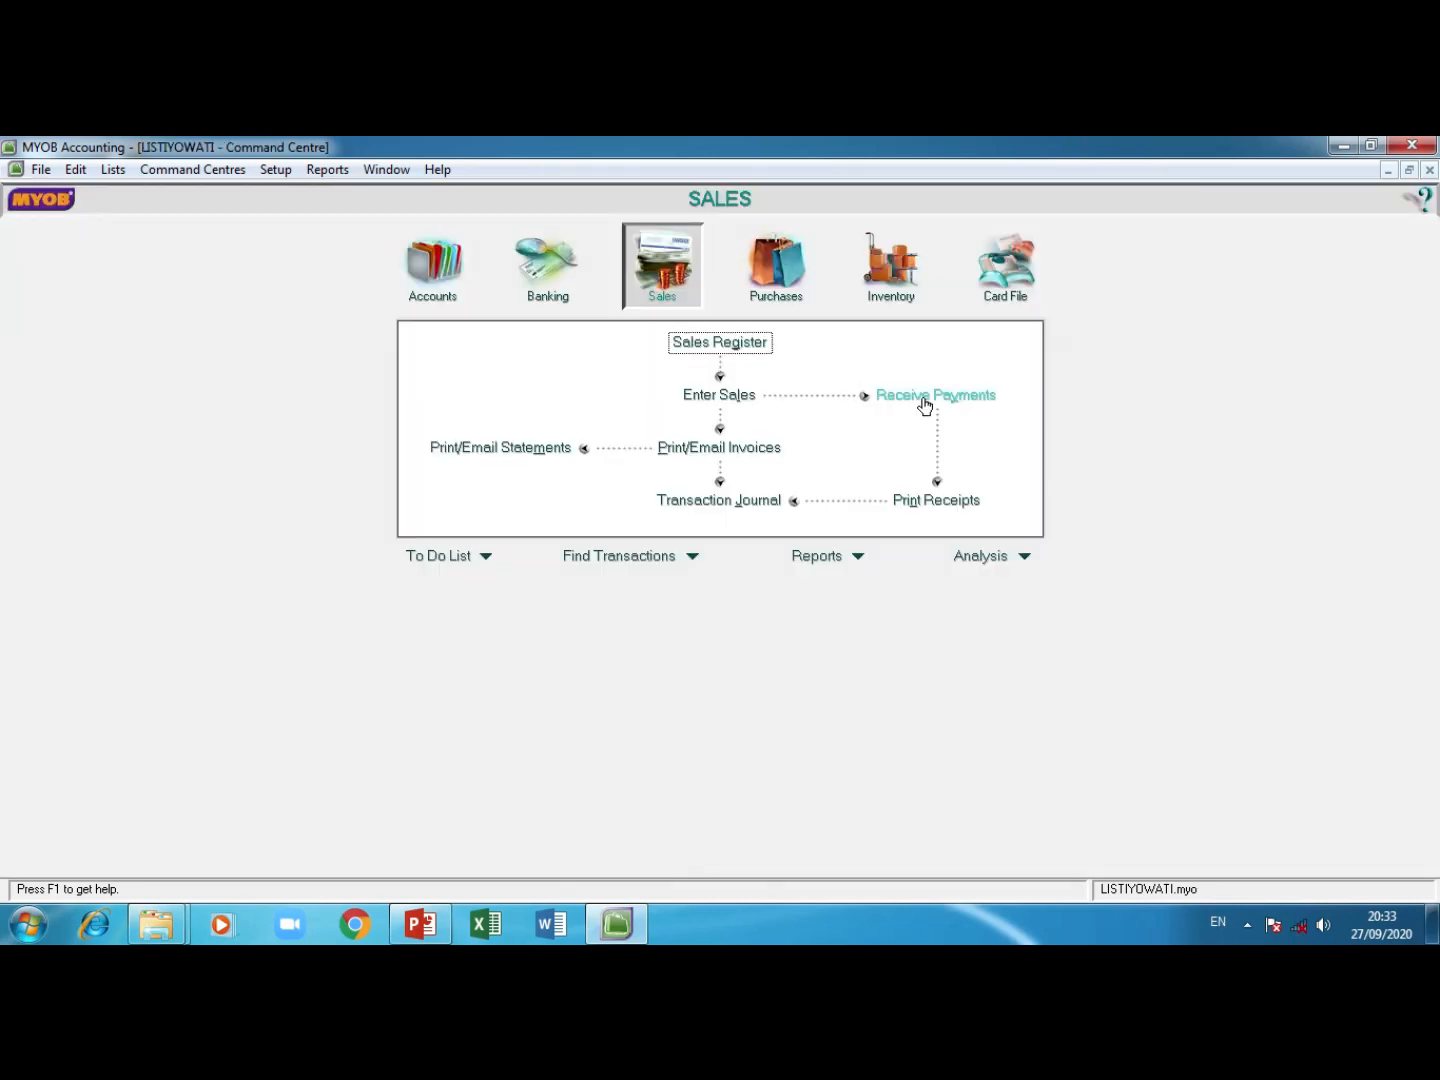